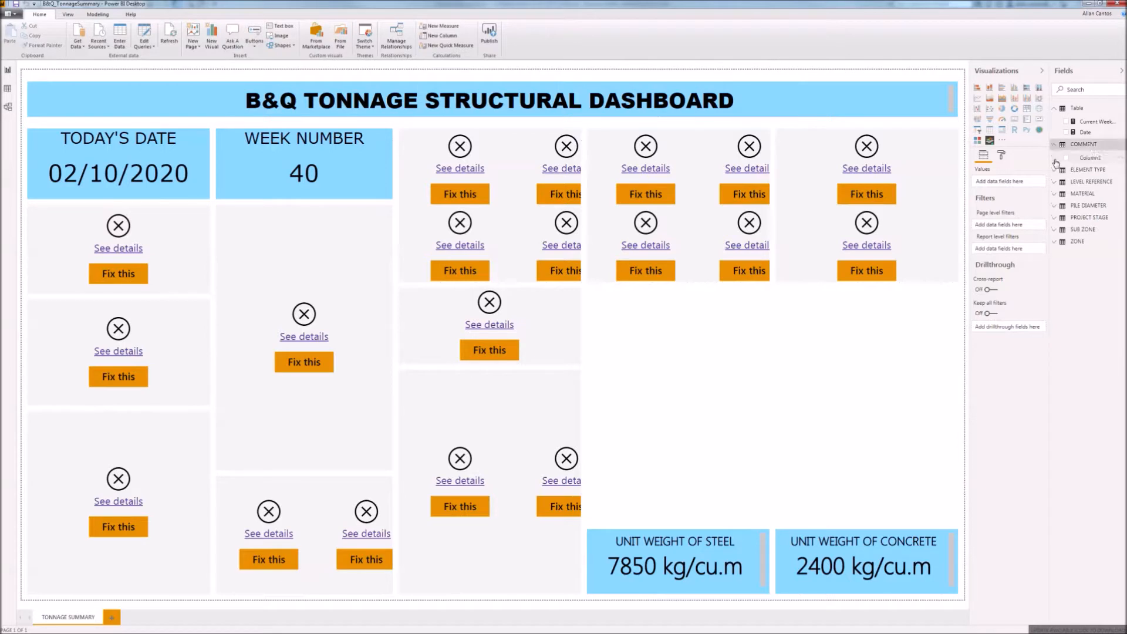
Expand the ELEMENT TYPE, LEVEL REFERENCE, MATERIAL, PILE DIAMETER, PROJECT STAGE, SUB ZONE and ZONE tables to show their columns
click(1054, 170)
click(1054, 196)
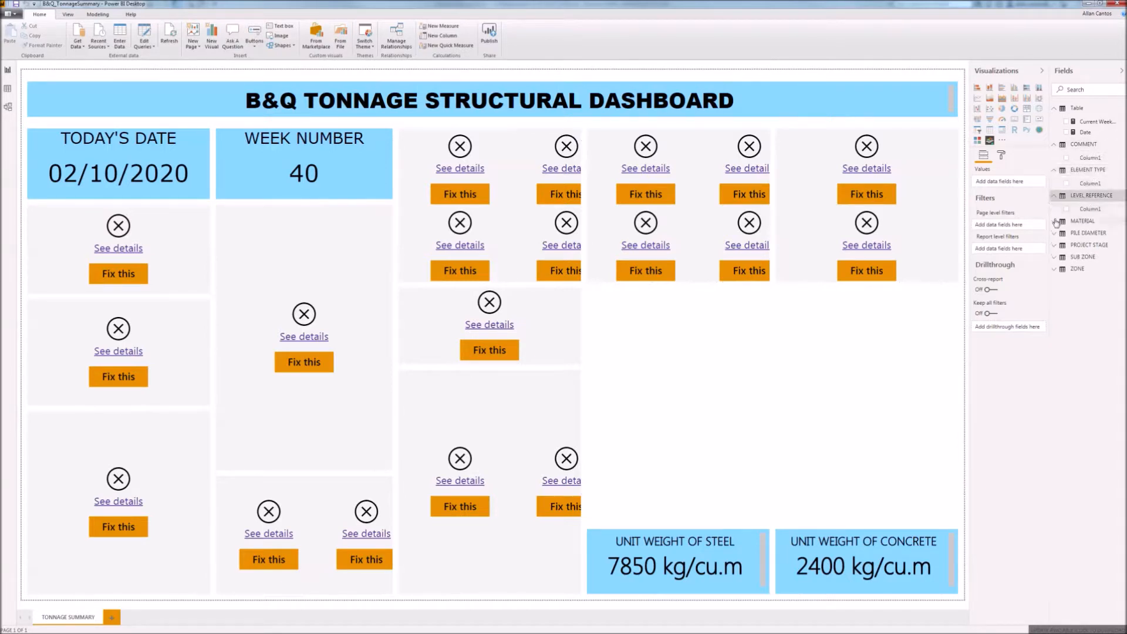
click(1054, 221)
click(1054, 247)
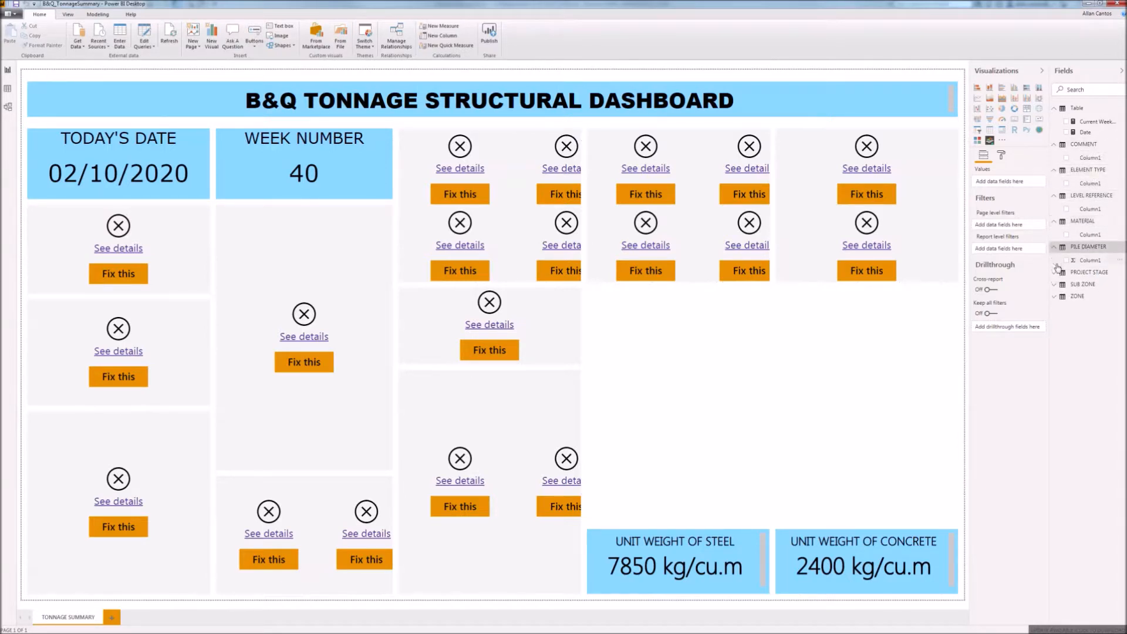
click(1054, 273)
click(1054, 298)
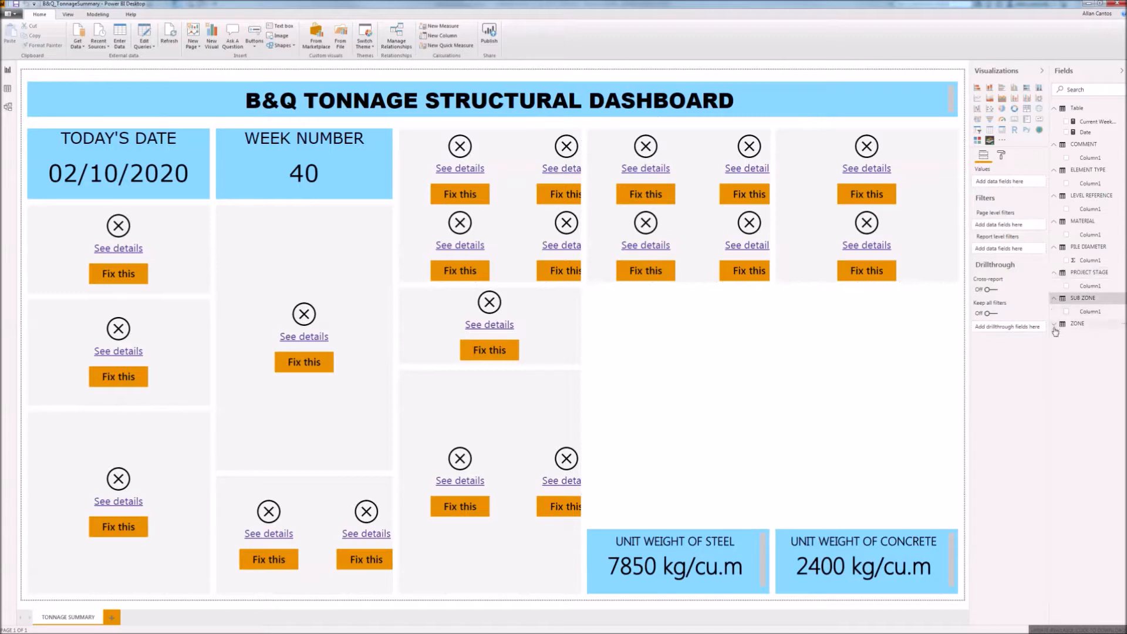
click(1054, 324)
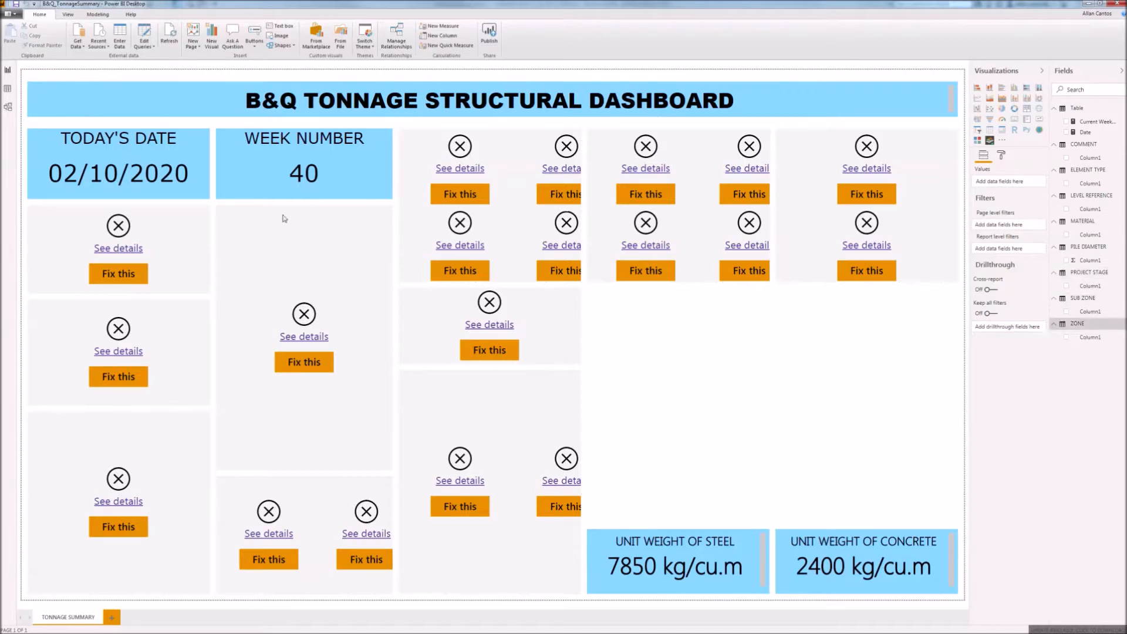
In the model diagram, move the tables from the row along the upper edge into a stack below the date table
click(7, 107)
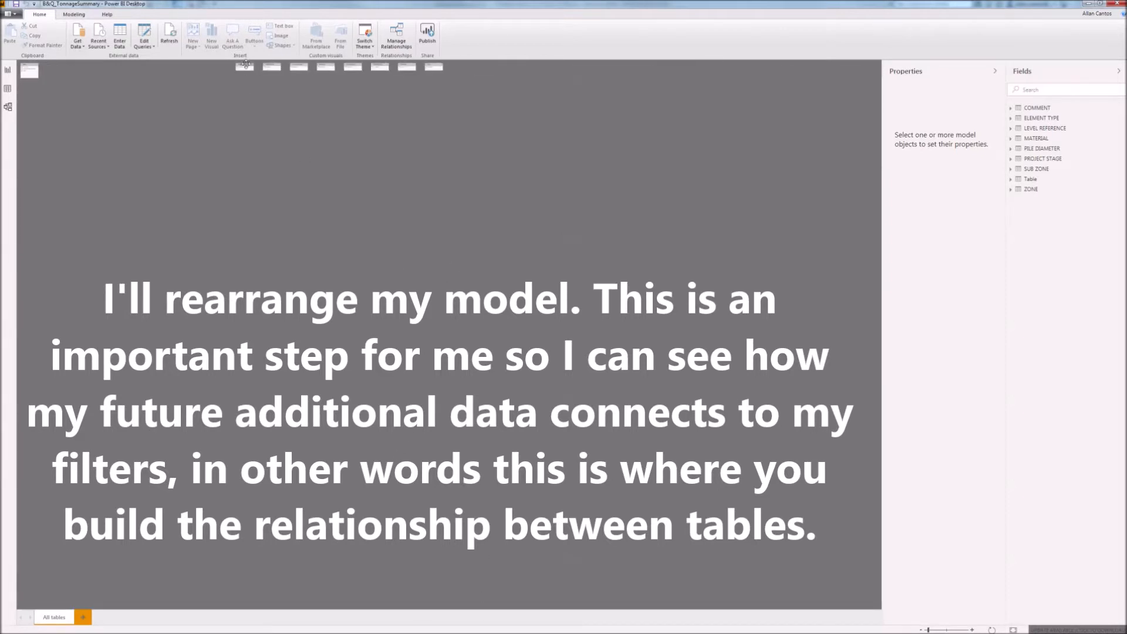
drag(272, 64, 29, 91)
drag(306, 67, 38, 103)
drag(327, 65, 35, 111)
drag(357, 65, 40, 125)
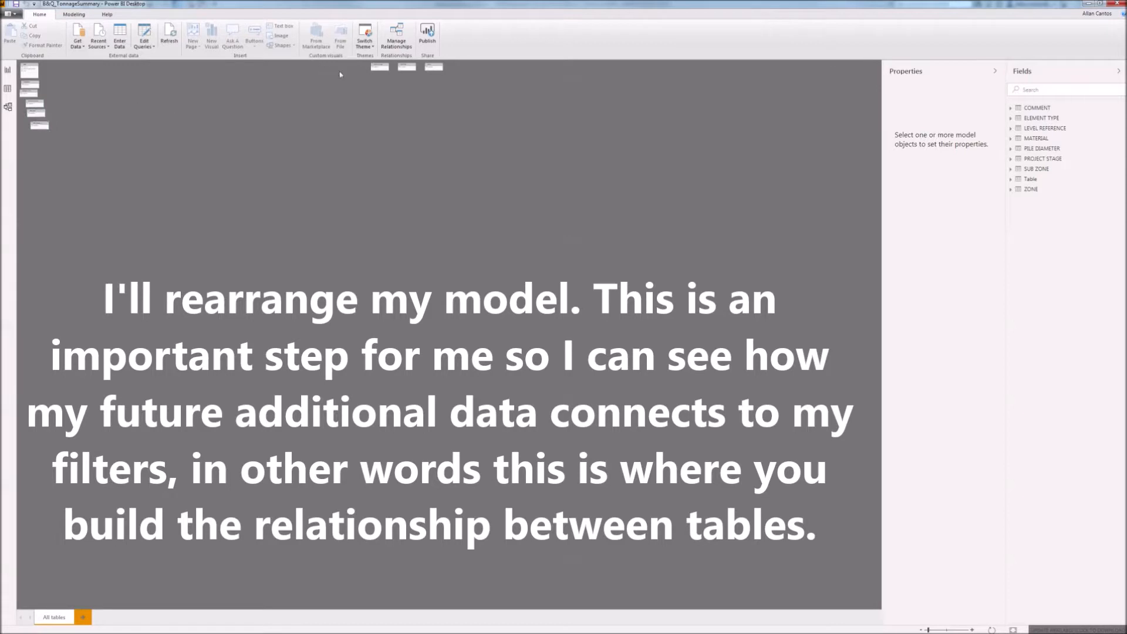
drag(388, 67, 38, 133)
drag(404, 65, 44, 143)
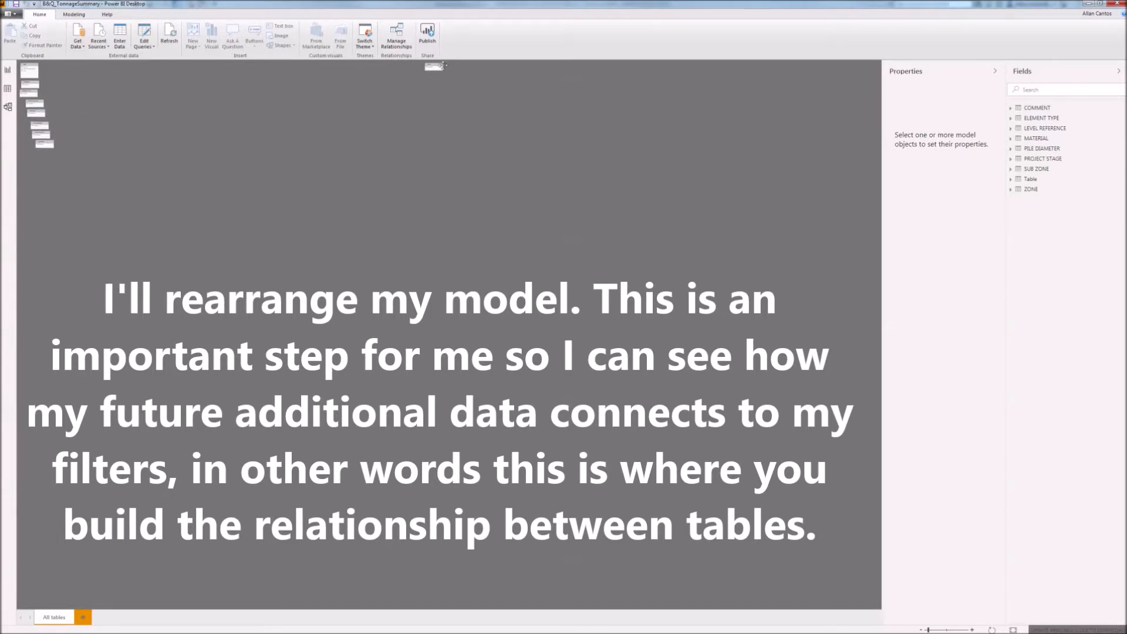
drag(434, 66, 51, 154)
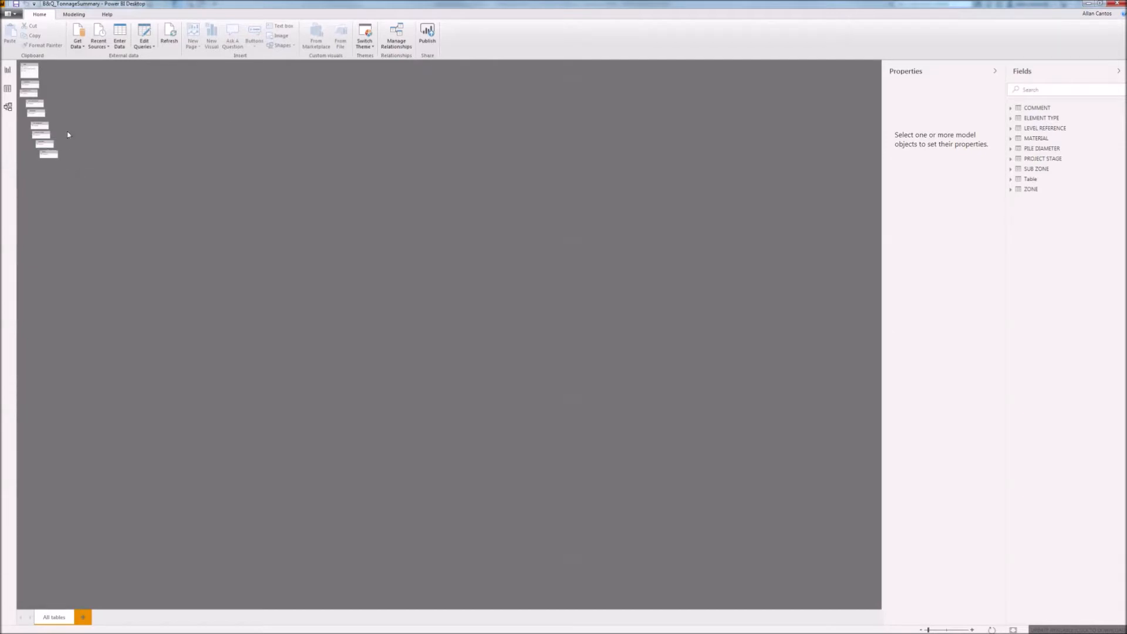
Align the COMMENT through ZONE tables in one evenly spaced vertical column directly beneath the date table
scroll(67, 135, up, 5)
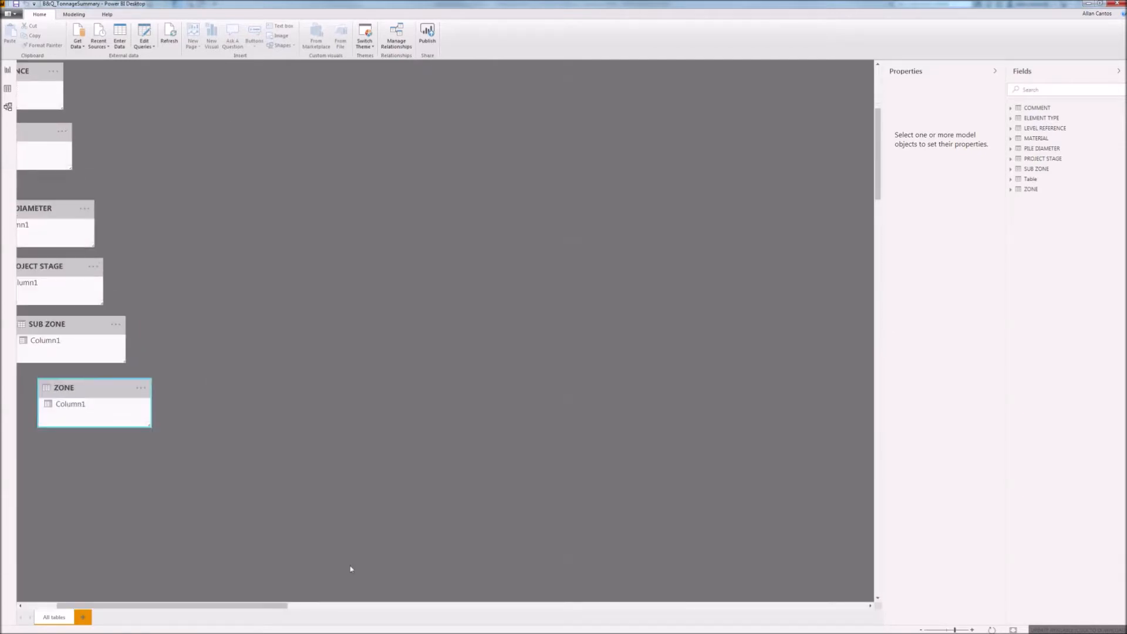
scroll(226, 396, left, 3)
scroll(276, 348, down, 2)
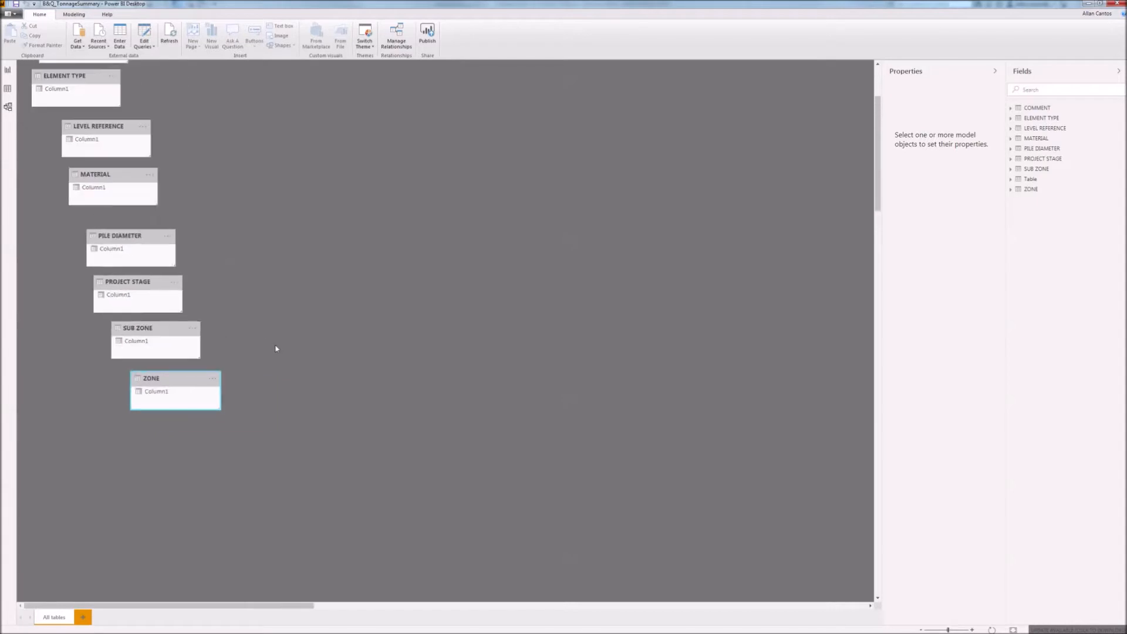
scroll(276, 348, down, 1)
scroll(273, 317, up, 3)
drag(95, 171, 90, 166)
drag(89, 213, 93, 207)
drag(114, 263, 88, 249)
drag(120, 312, 88, 296)
drag(128, 371, 78, 336)
drag(136, 419, 78, 382)
drag(144, 471, 68, 430)
drag(159, 521, 65, 471)
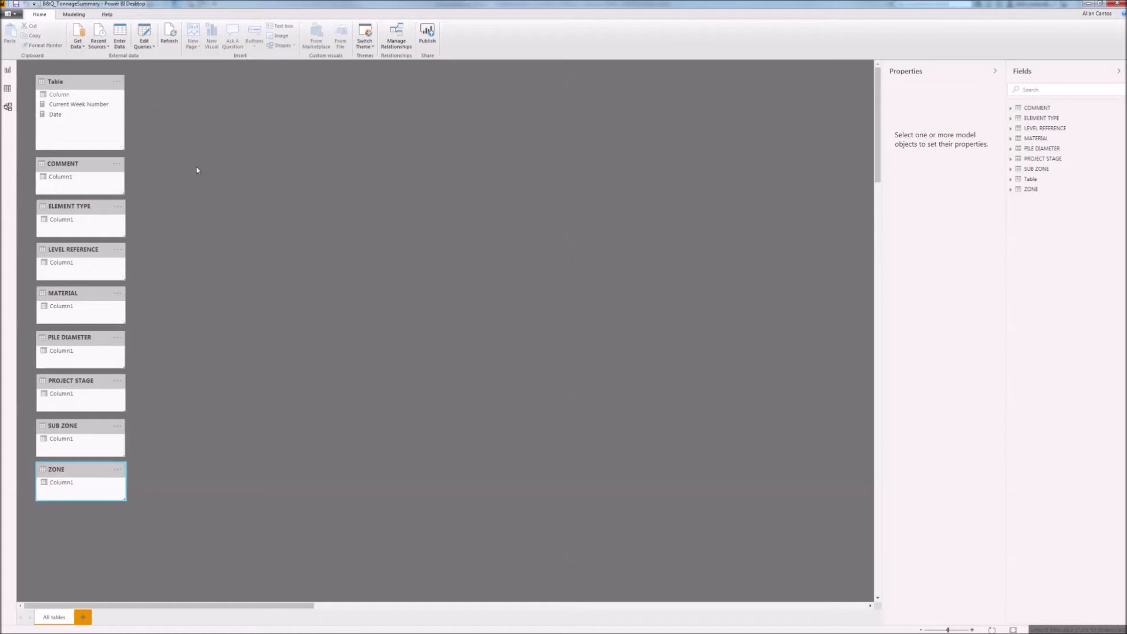
Return to the report and rename the ZONE table's column as ZONE
click(8, 69)
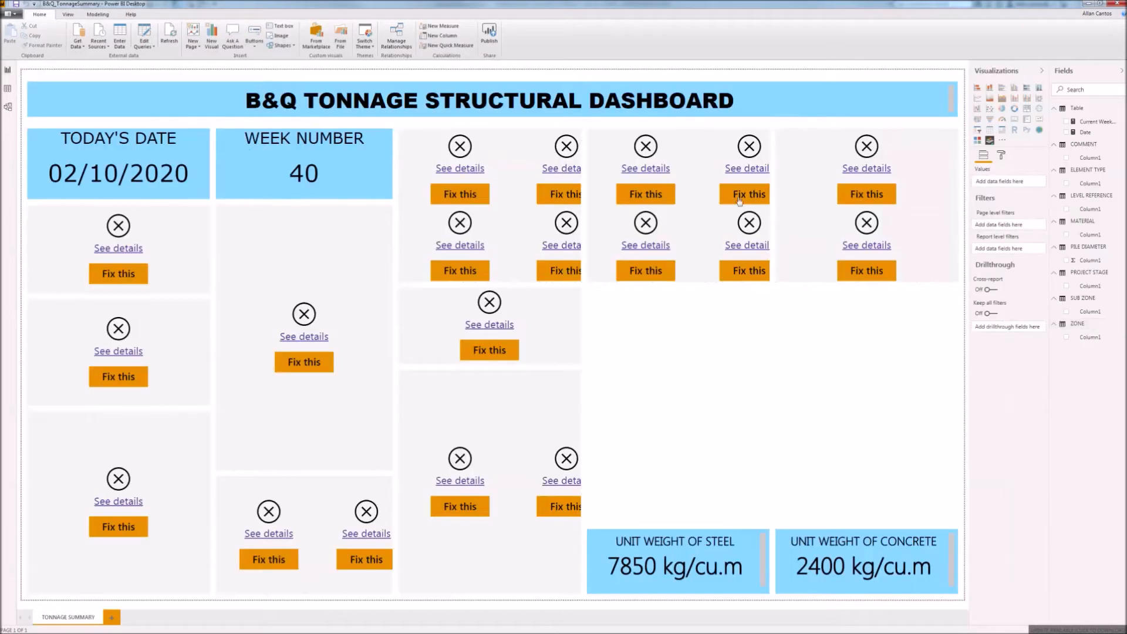
right_click(1094, 340)
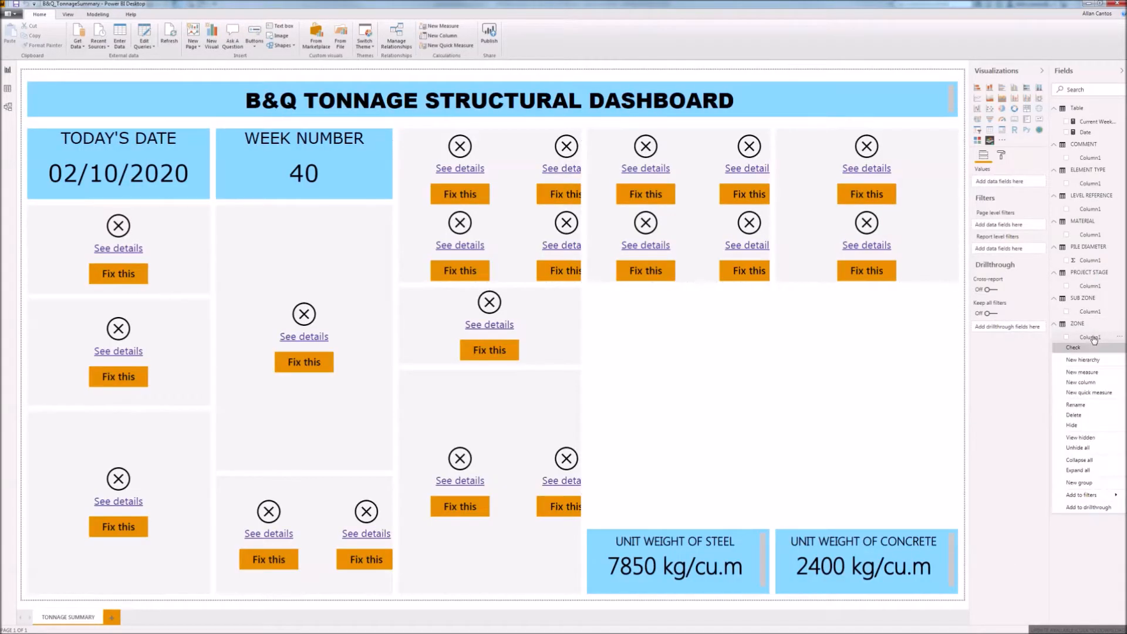
click(1081, 407)
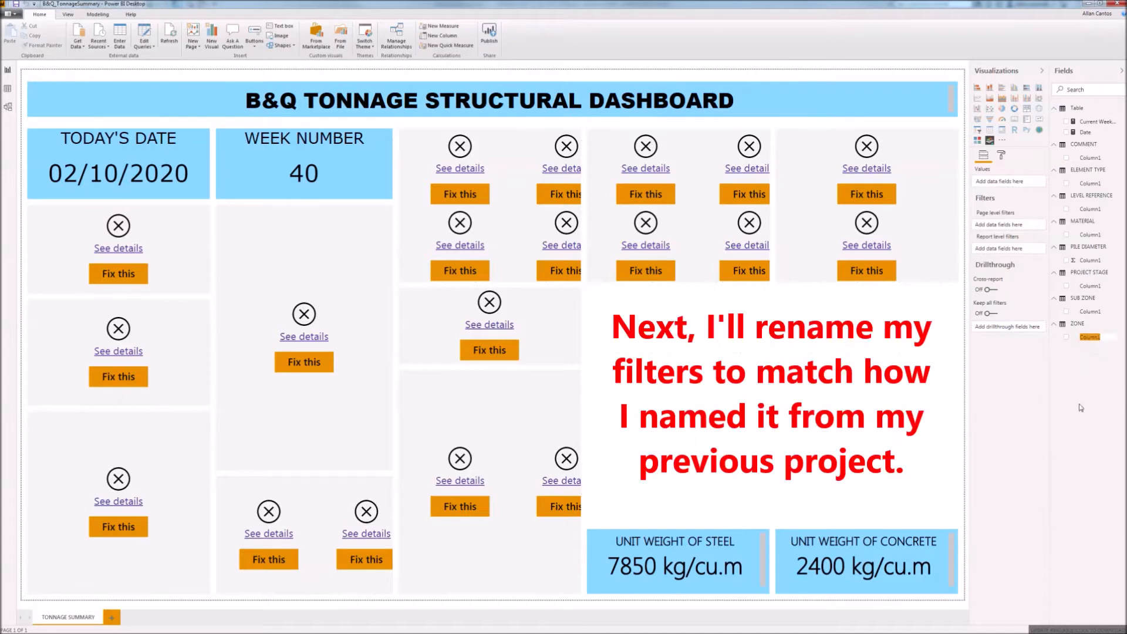
text(ZONE)
key(Return)
Rename the ZONE table as FILTER - ZONE
right_click(1080, 324)
click(1074, 402)
click(1072, 323)
text(FILTER)
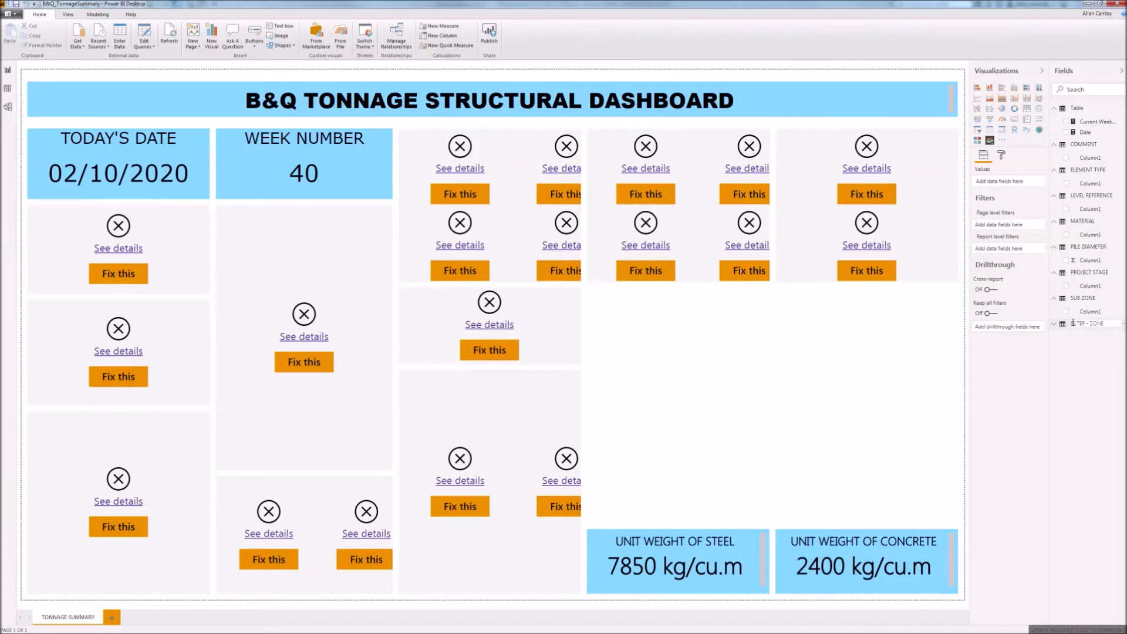
text( -)
key(Return)
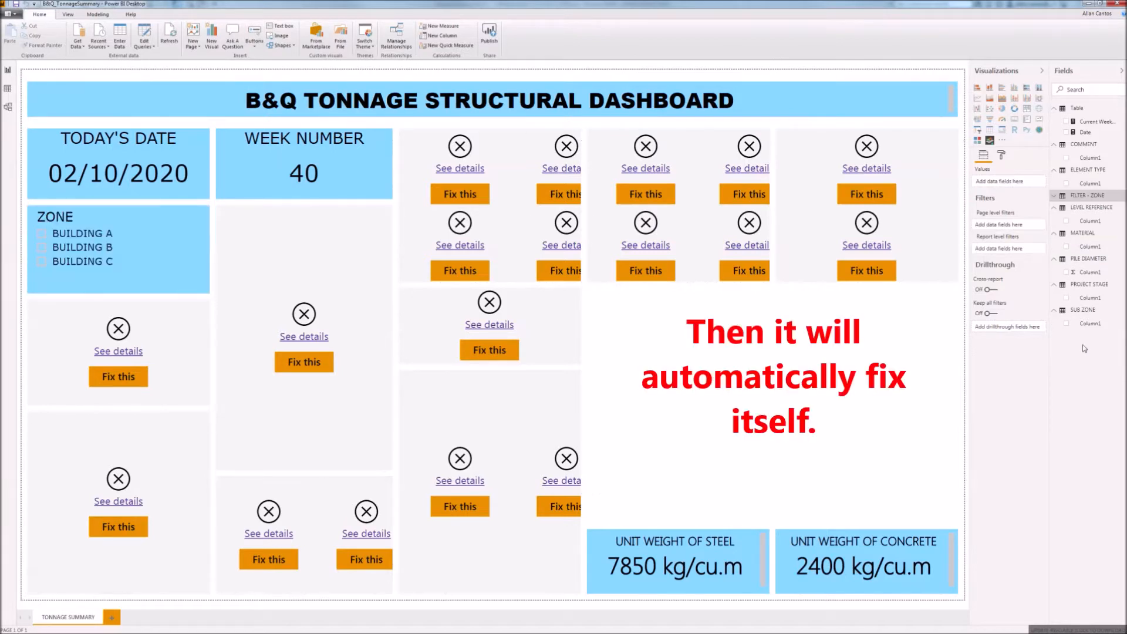
Rename the PROJECT STAGE table's column as PROJECT STAGE
right_click(1093, 301)
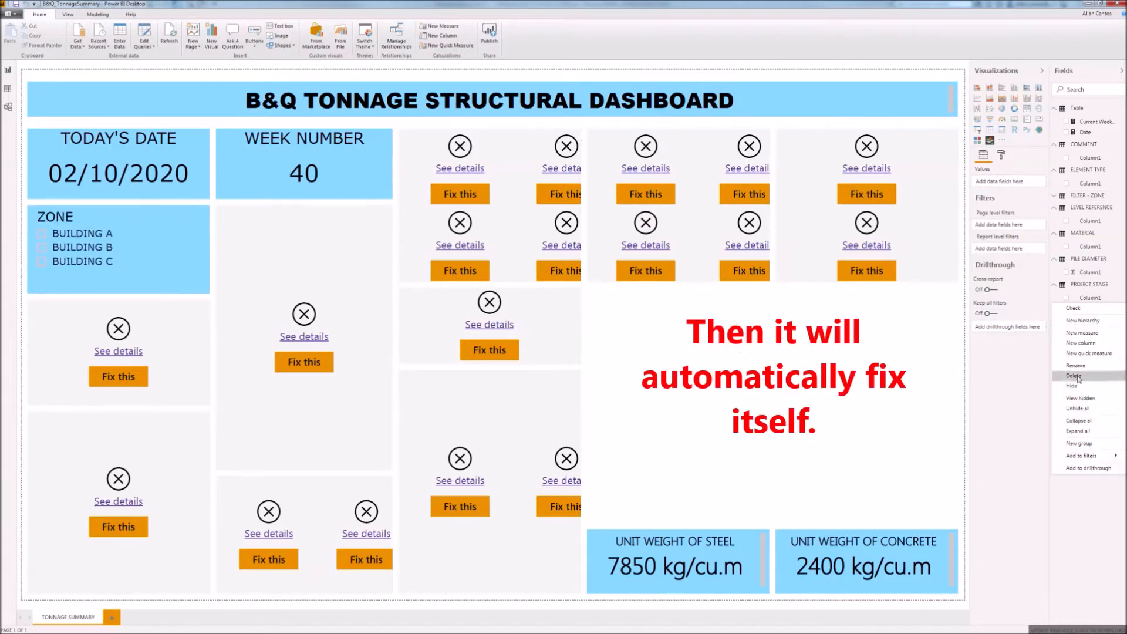
click(1079, 336)
text(PF)
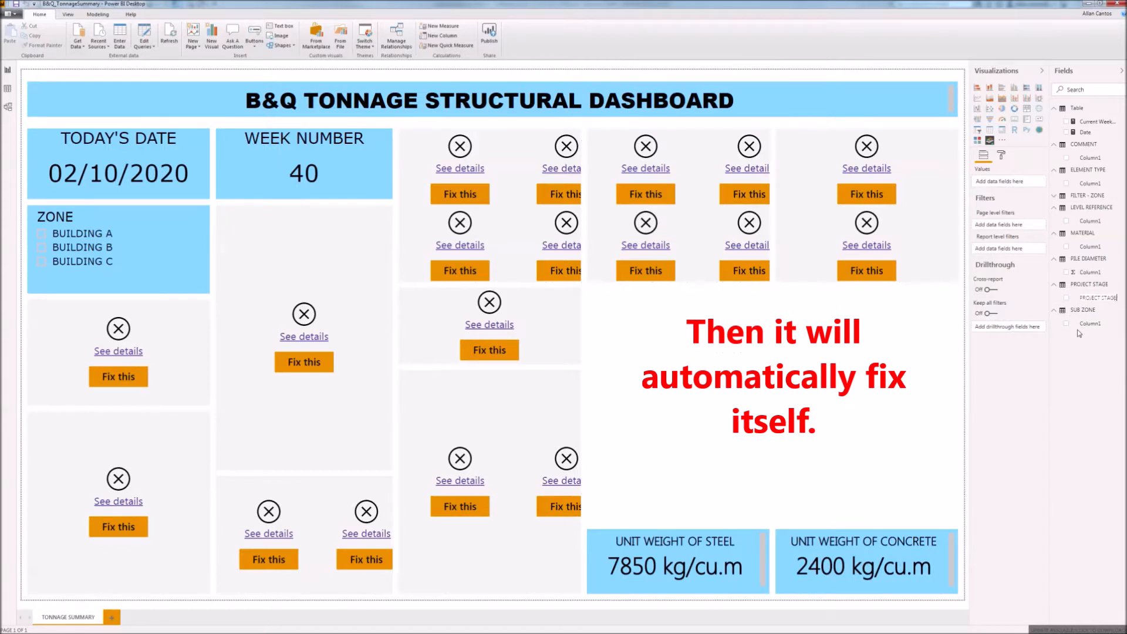
Widen the field list beside the report so longer table and column names fit
right_click(1088, 287)
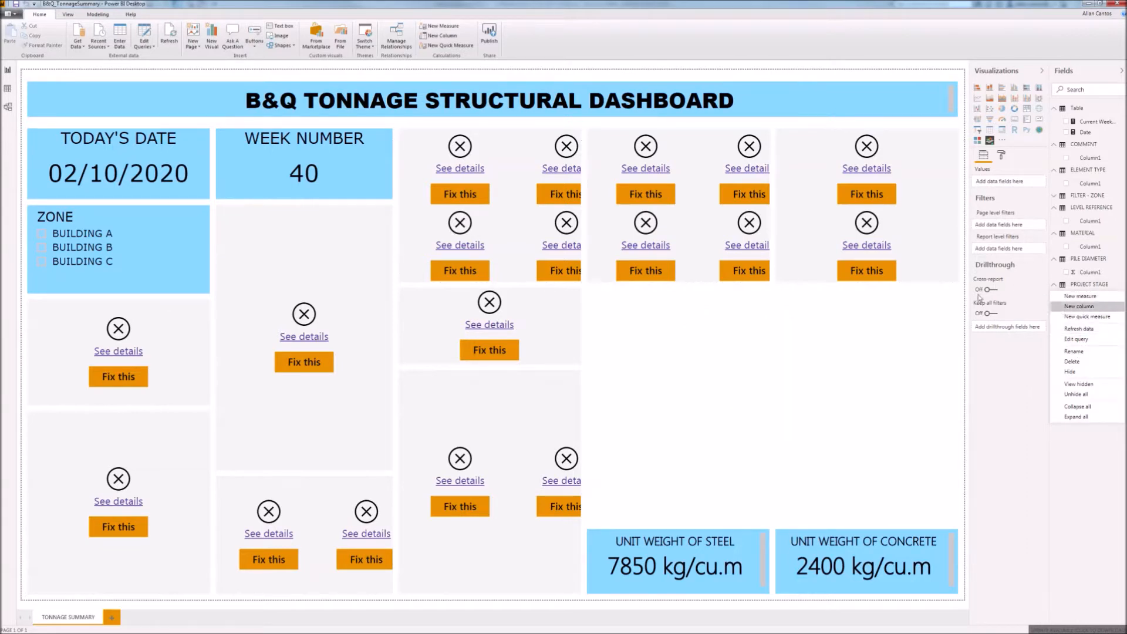
click(970, 339)
drag(970, 339, 938, 340)
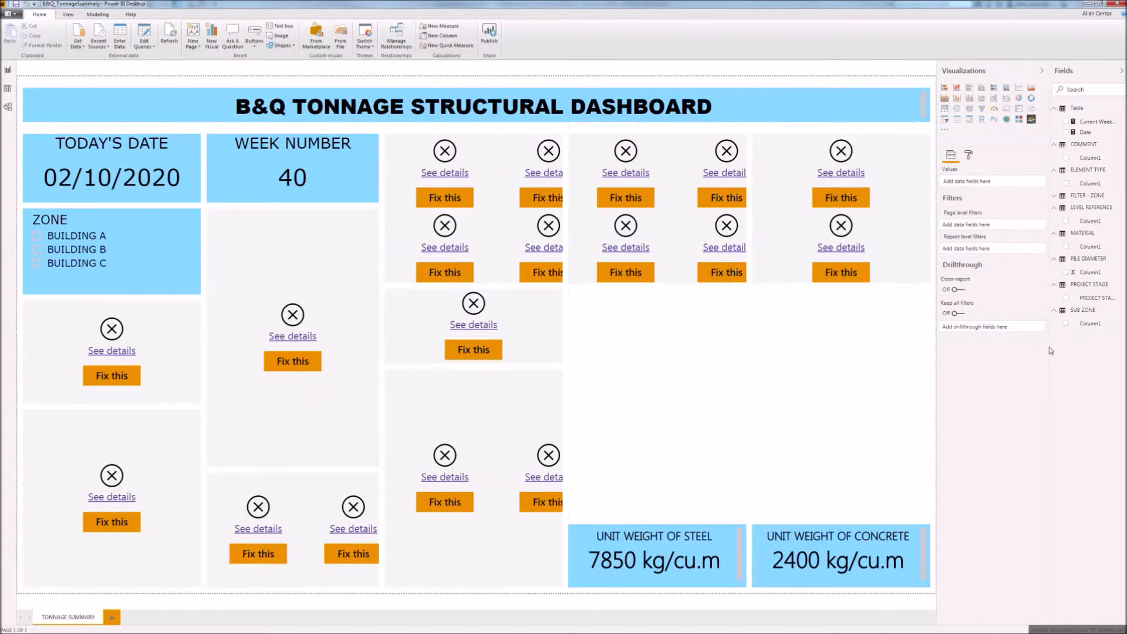
drag(1050, 351, 1029, 351)
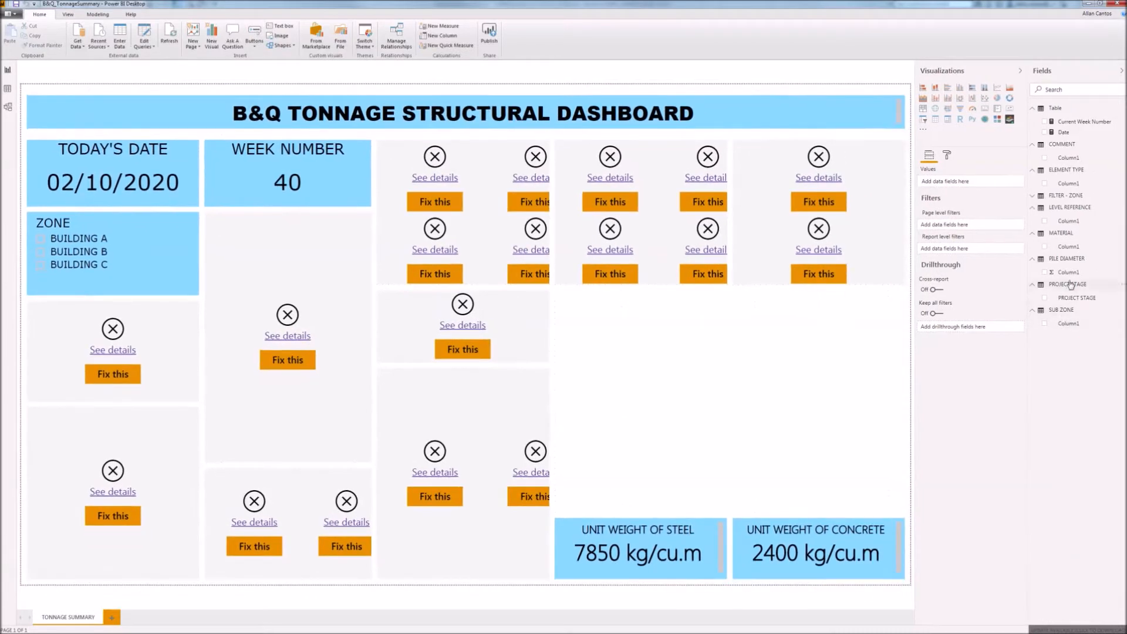
Rename the PROJECT STAGE table as FILTER - PROJECT STAGE
right_click(1067, 284)
click(1052, 351)
click(1051, 284)
text(FILTER -)
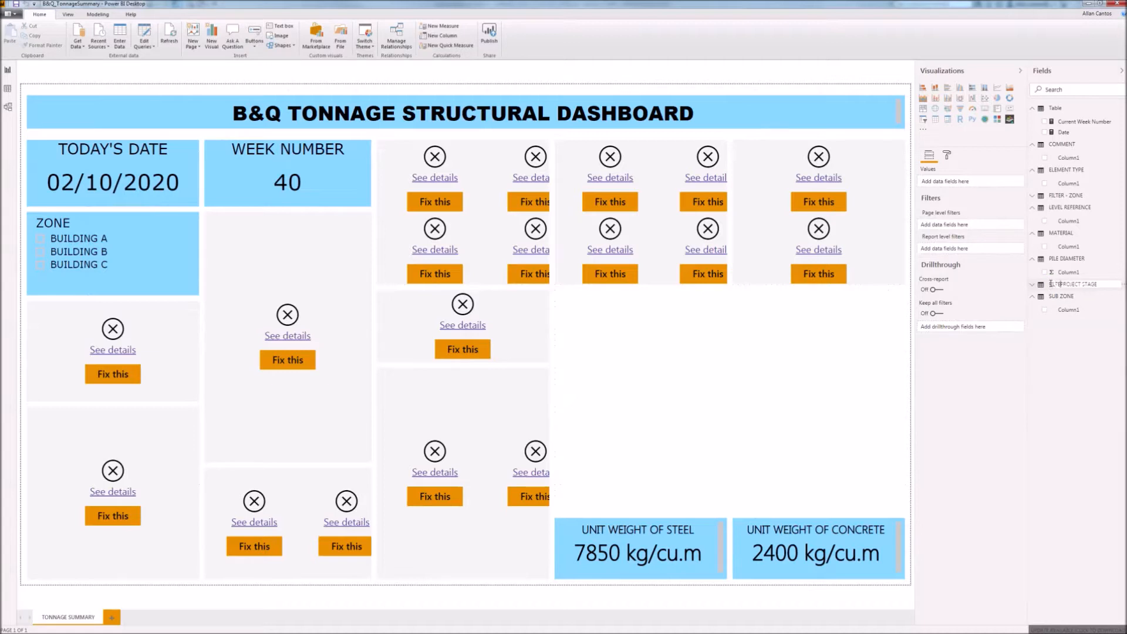
key(Return)
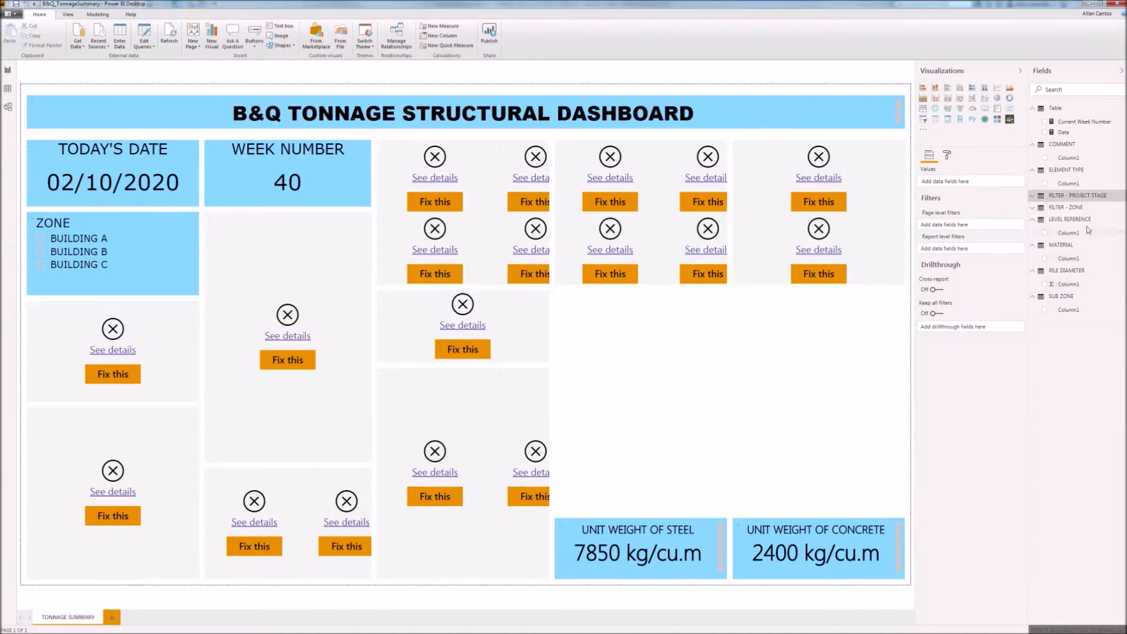
Rename the LEVEL REFERENCE table's column as REFERENCE LEVEL
right_click(1069, 234)
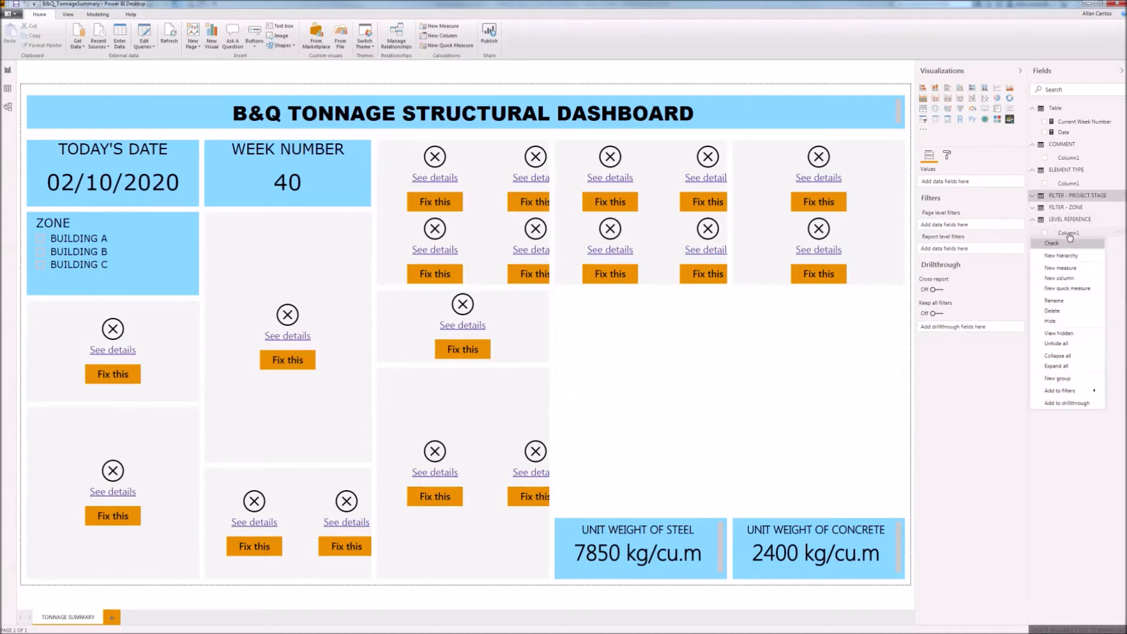
click(1054, 300)
text(REFERENCE LEVEL)
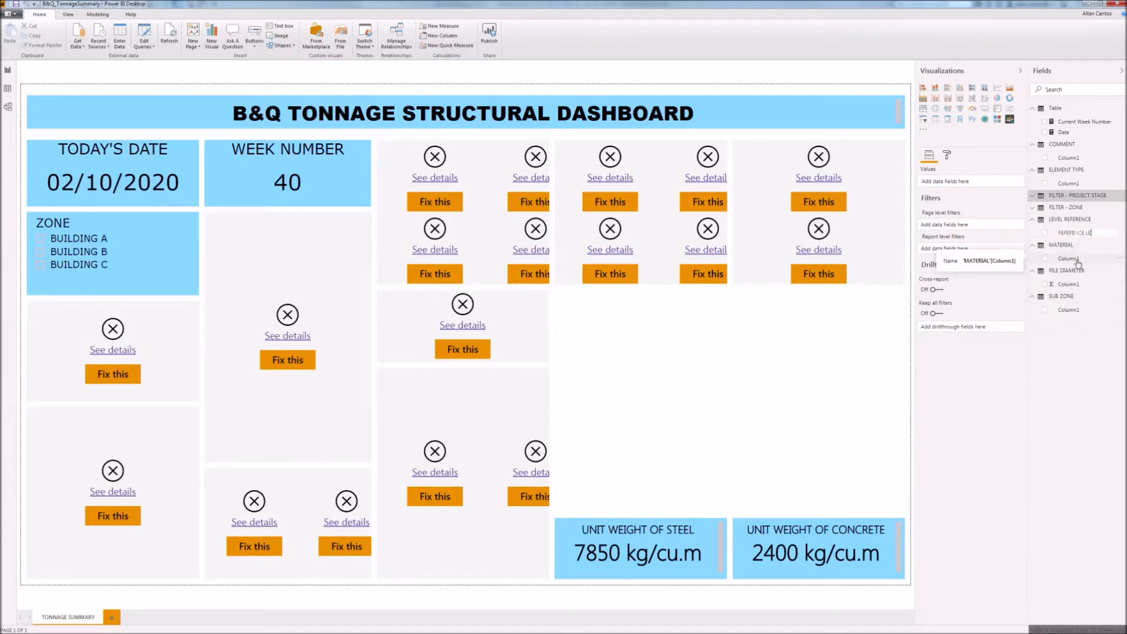
Rename the LEVEL REFERENCE table as FILTER - LEVEL REFERENCE
right_click(1057, 218)
click(1052, 286)
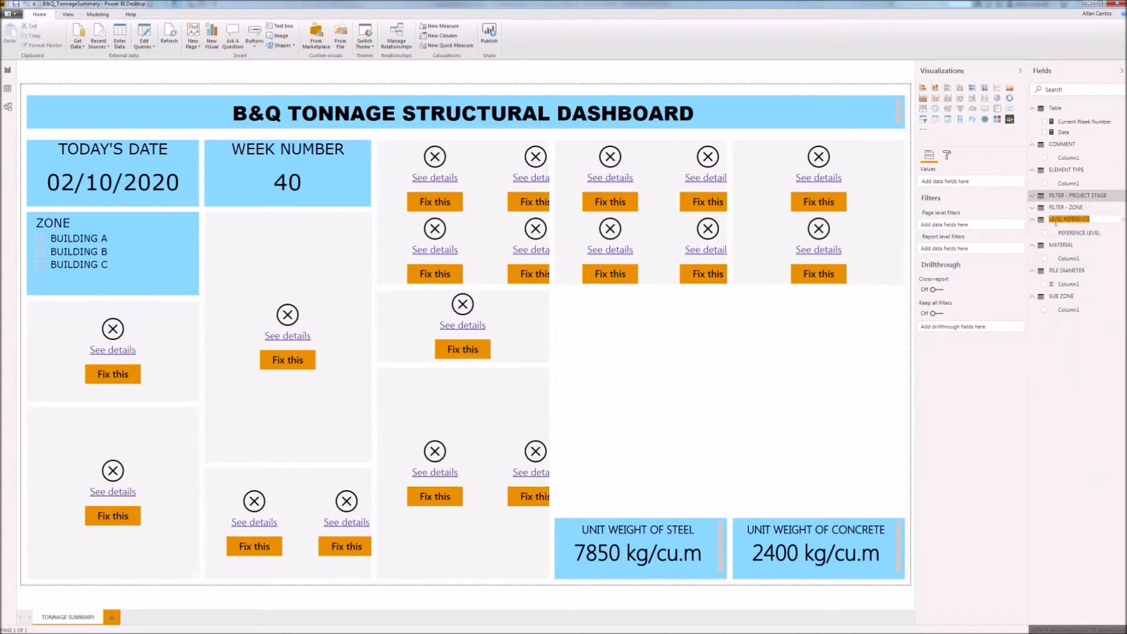
click(1051, 218)
text(FILTER -)
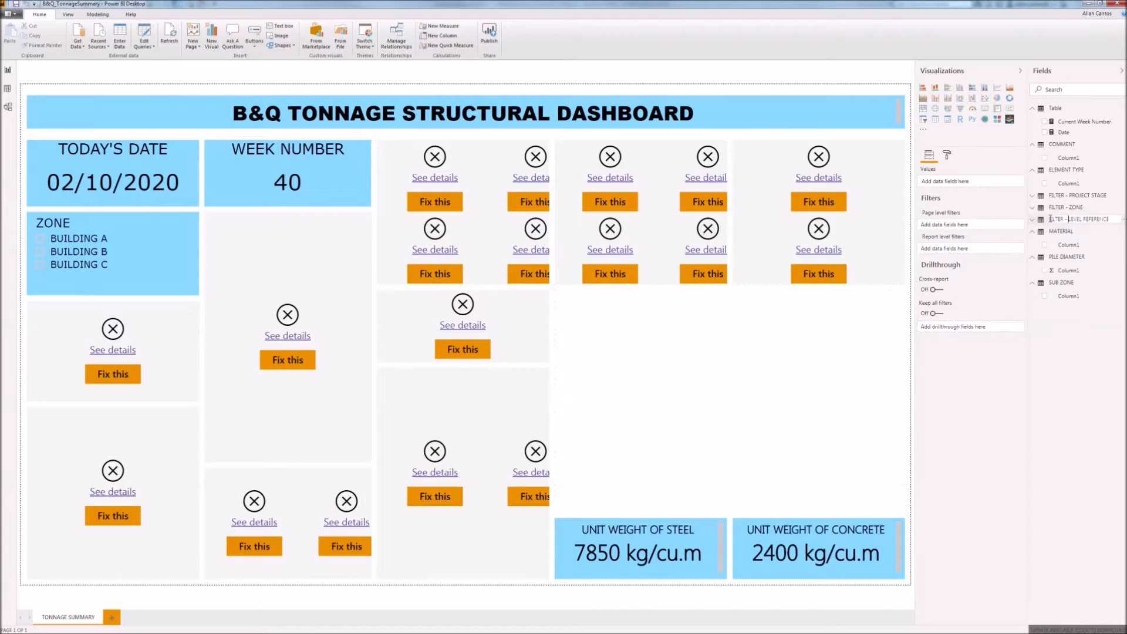
key(Return)
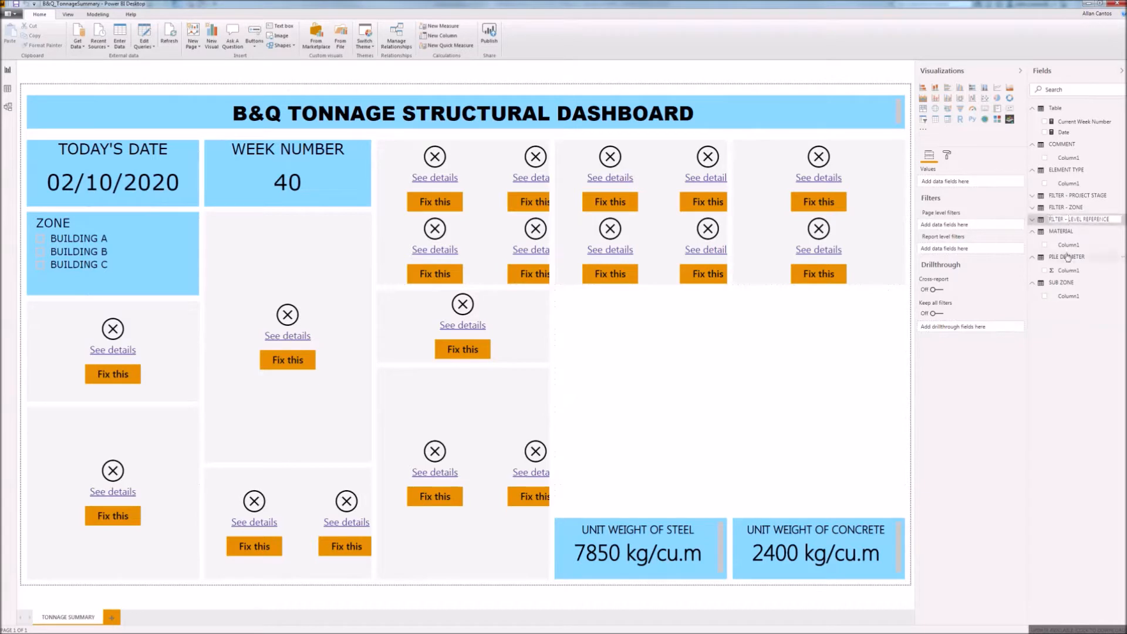
Rename the MATERIAL table's column as MATERIAL
right_click(1066, 248)
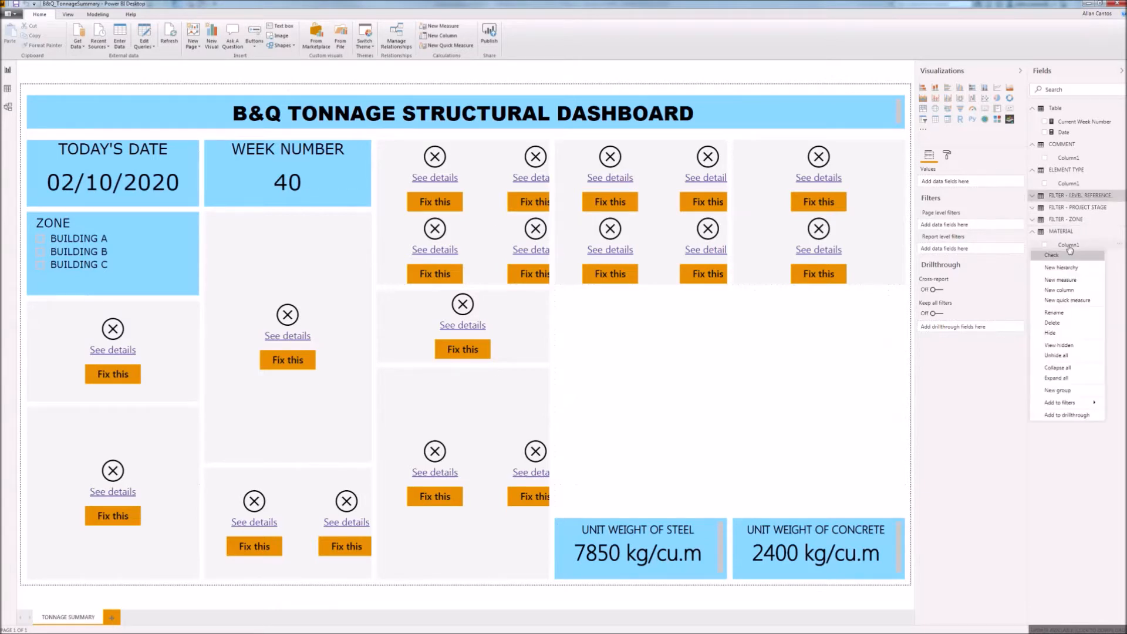
click(1061, 313)
text(MATERIAL)
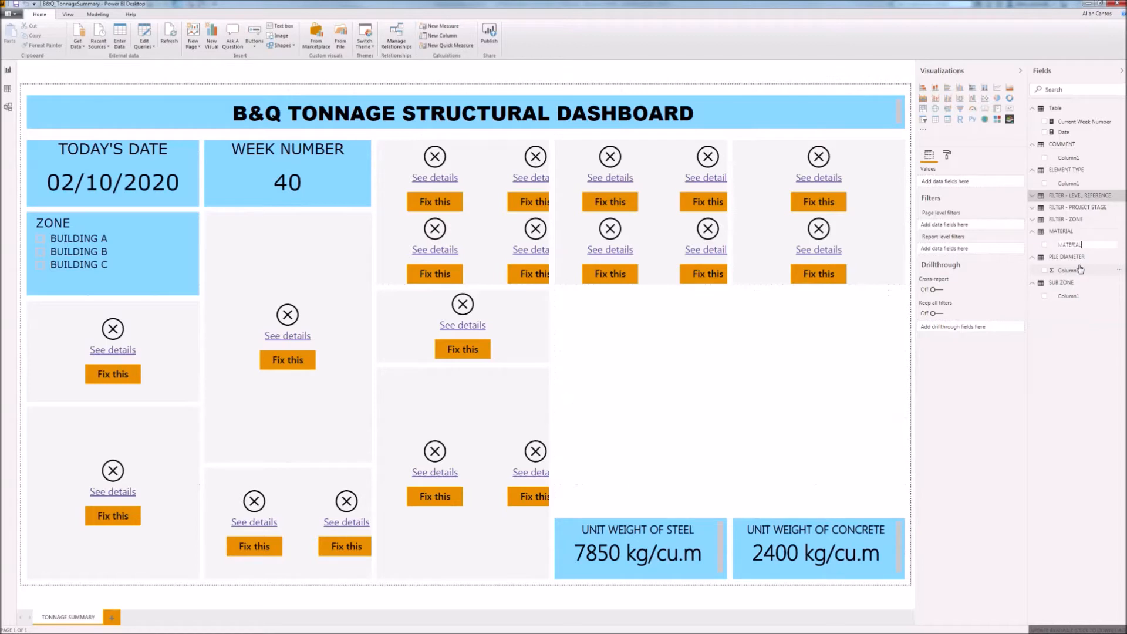
key(Return)
Rename the MATERIAL table as FILTER - MATERIAL
right_click(1060, 242)
click(1052, 298)
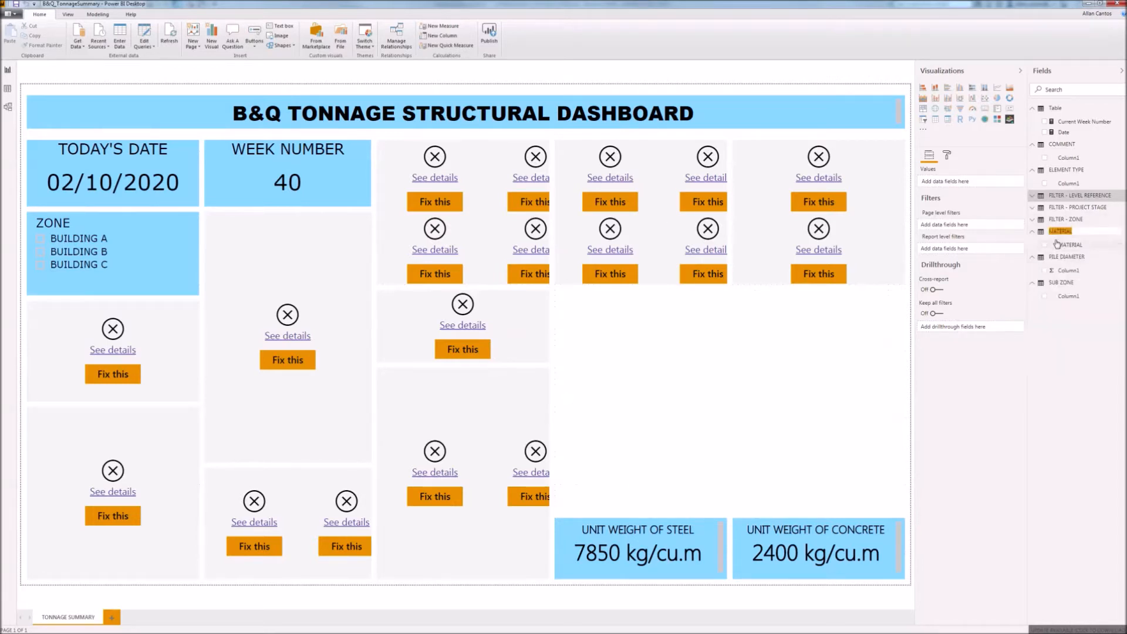
click(1050, 231)
text(FILTER -)
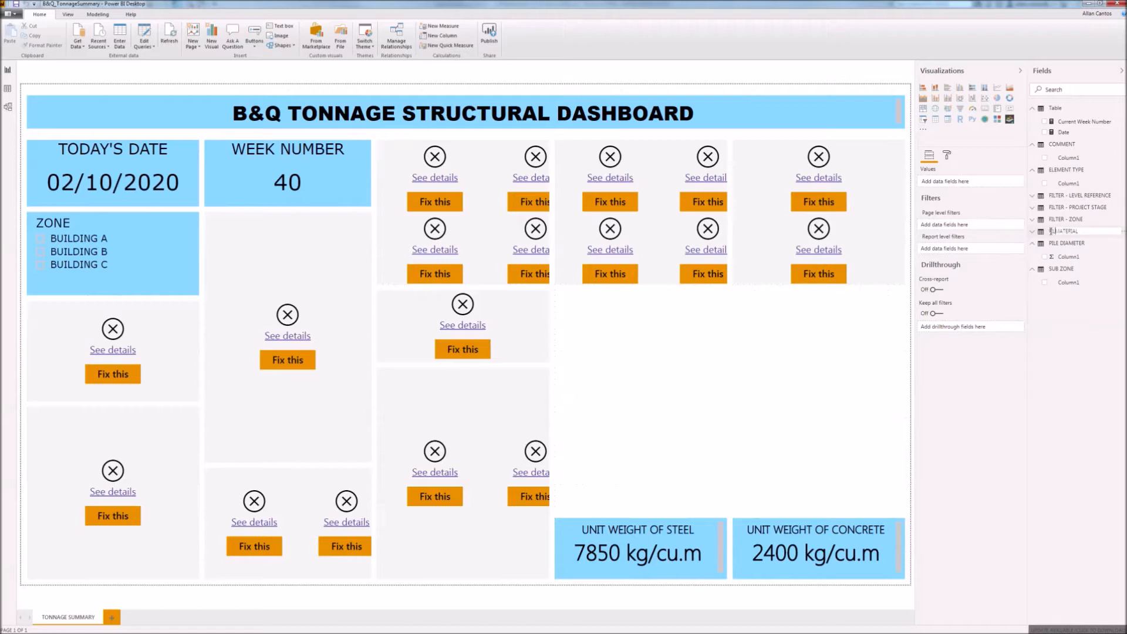
key(Return)
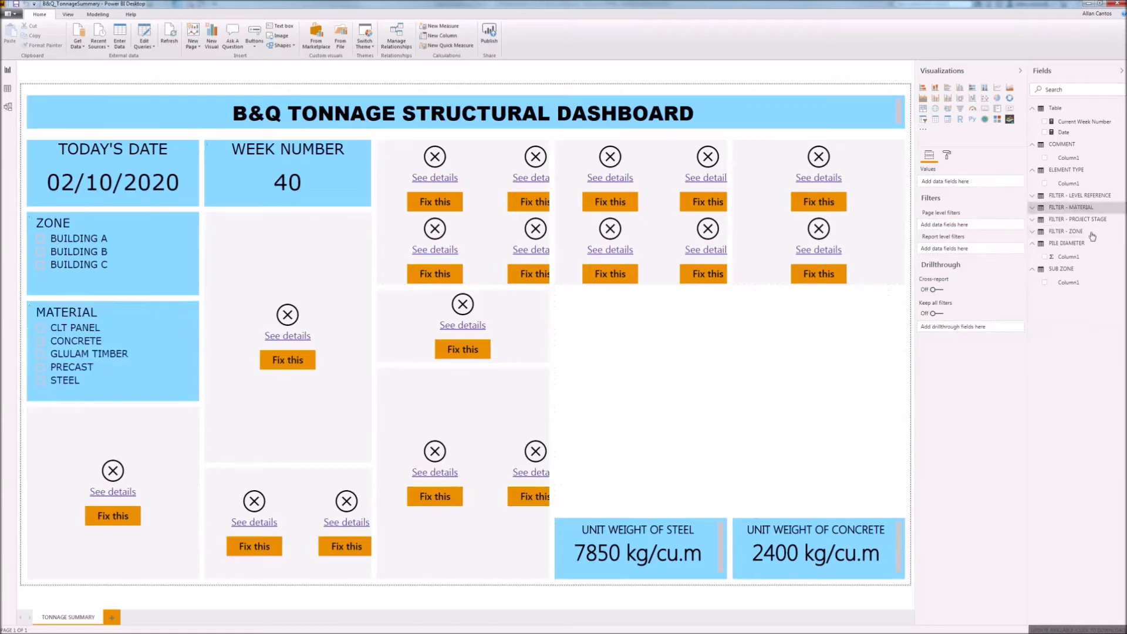
Rename the PILE DIAMETER table's column as PILE DIAMETER
right_click(1064, 259)
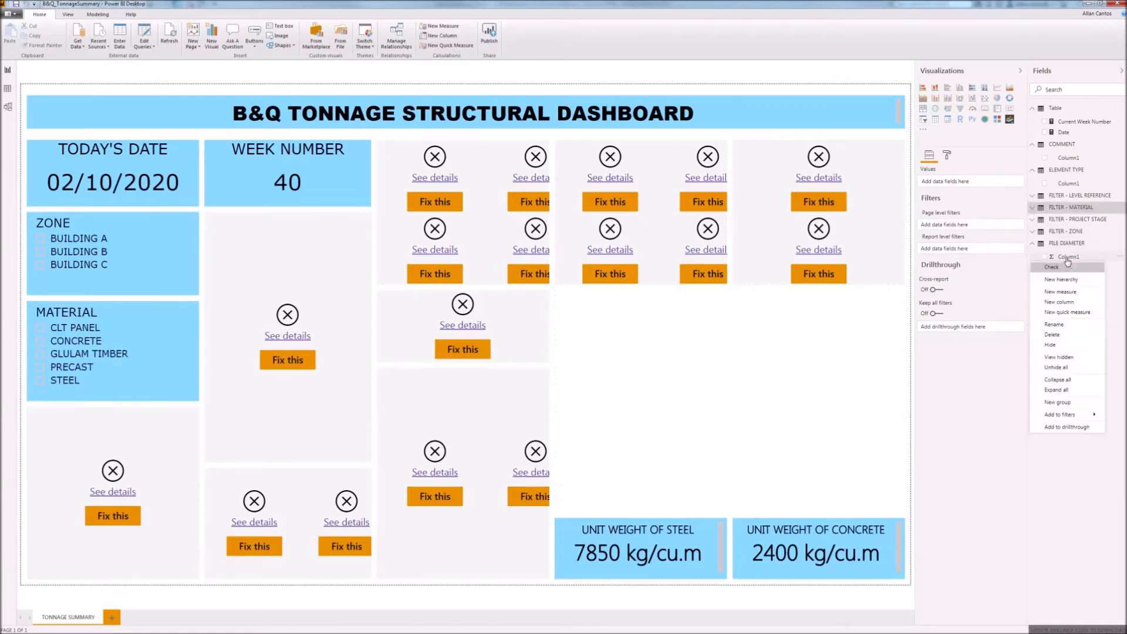
click(1062, 326)
text(P)
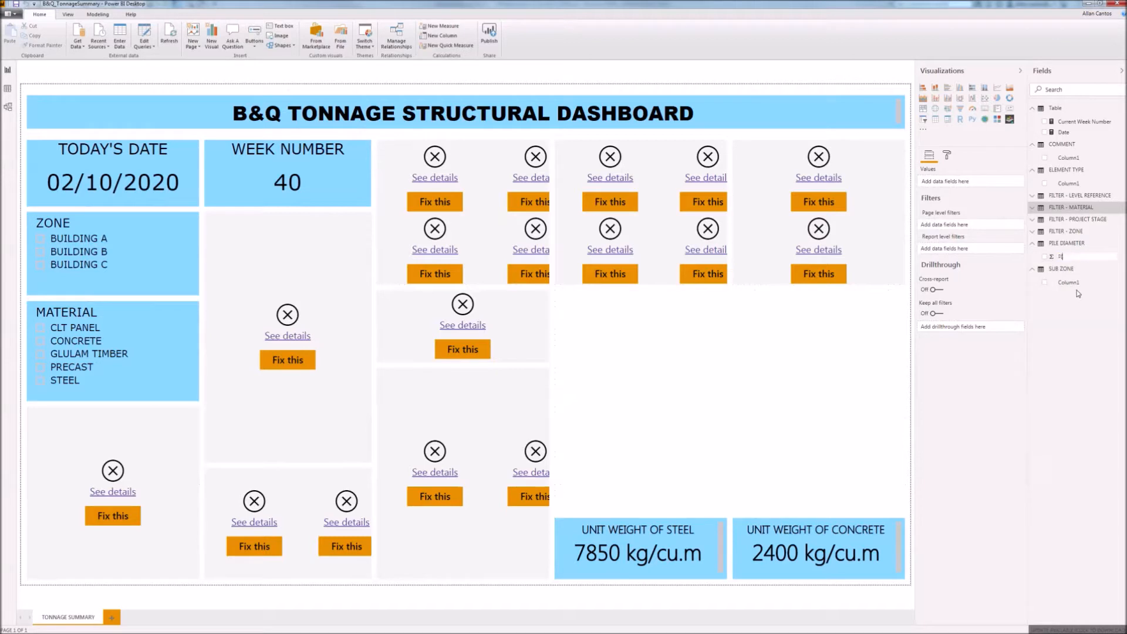
text(ILE DIAMETER)
Rename the PILE DIAMETER table as FILTER - PILE DIAMETER
right_click(1063, 244)
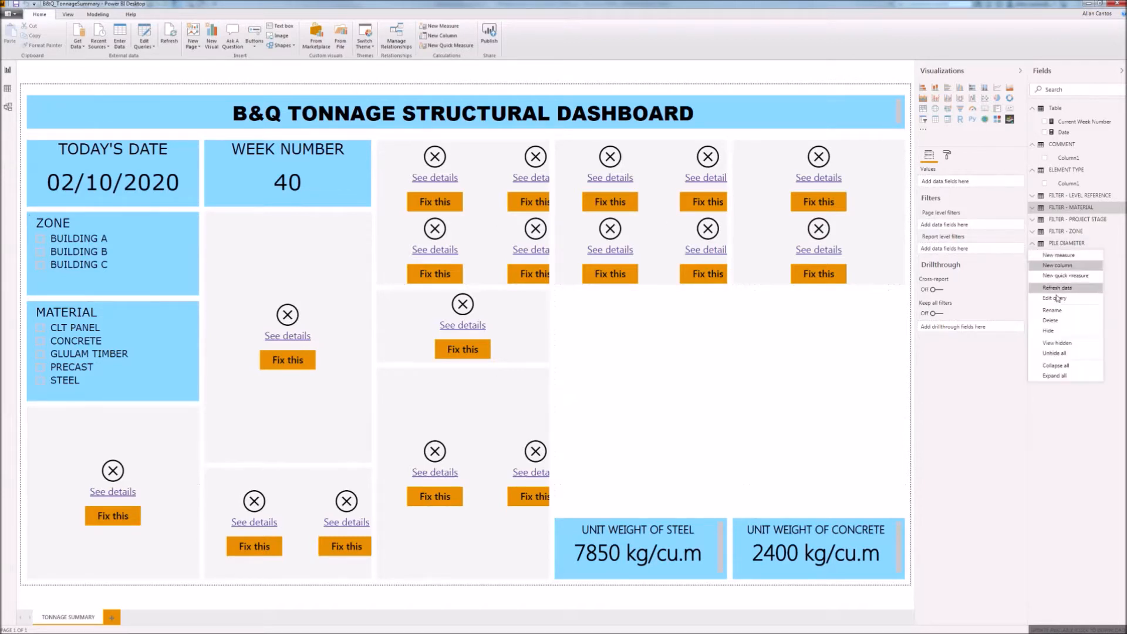
click(1054, 311)
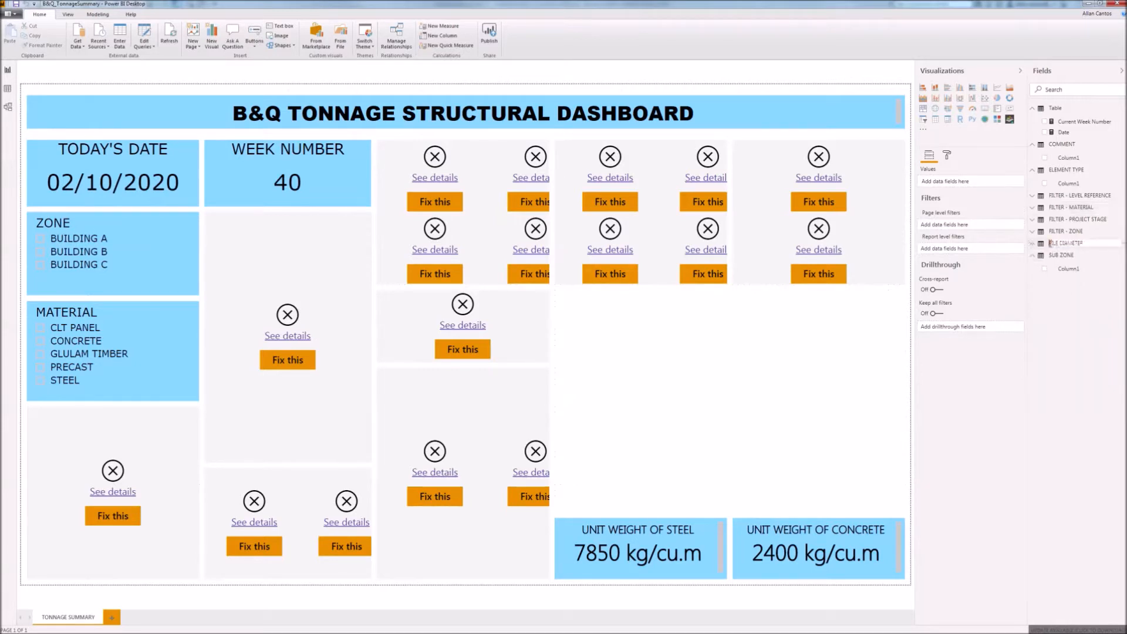
text(FILTER -)
key(Return)
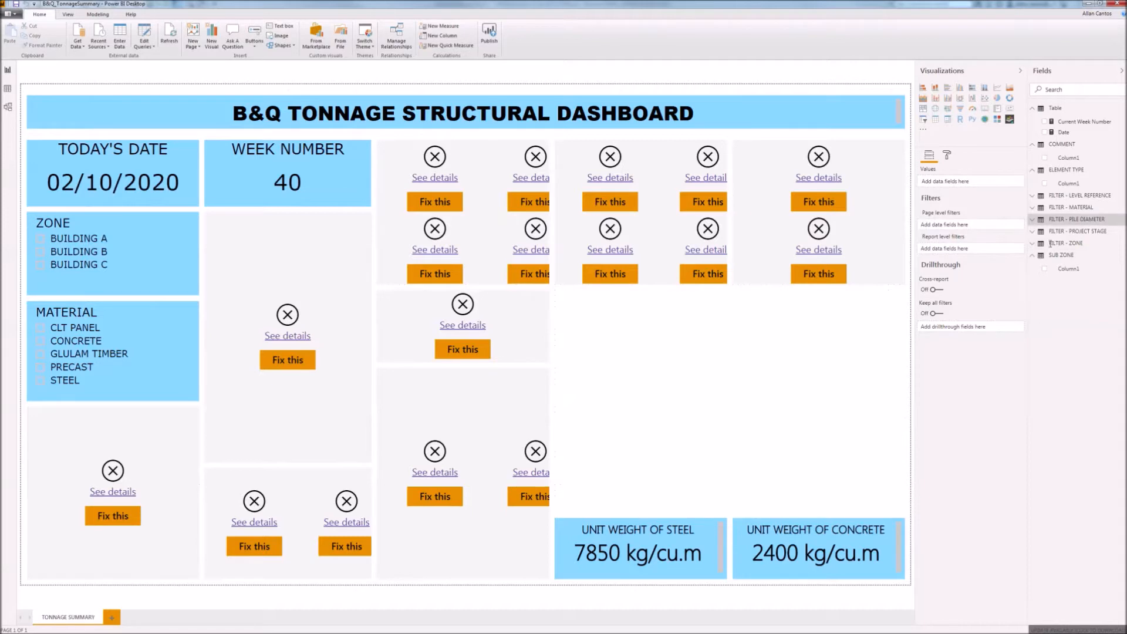
Rename the SUB ZONE table's column as SUB ZONE
right_click(1065, 271)
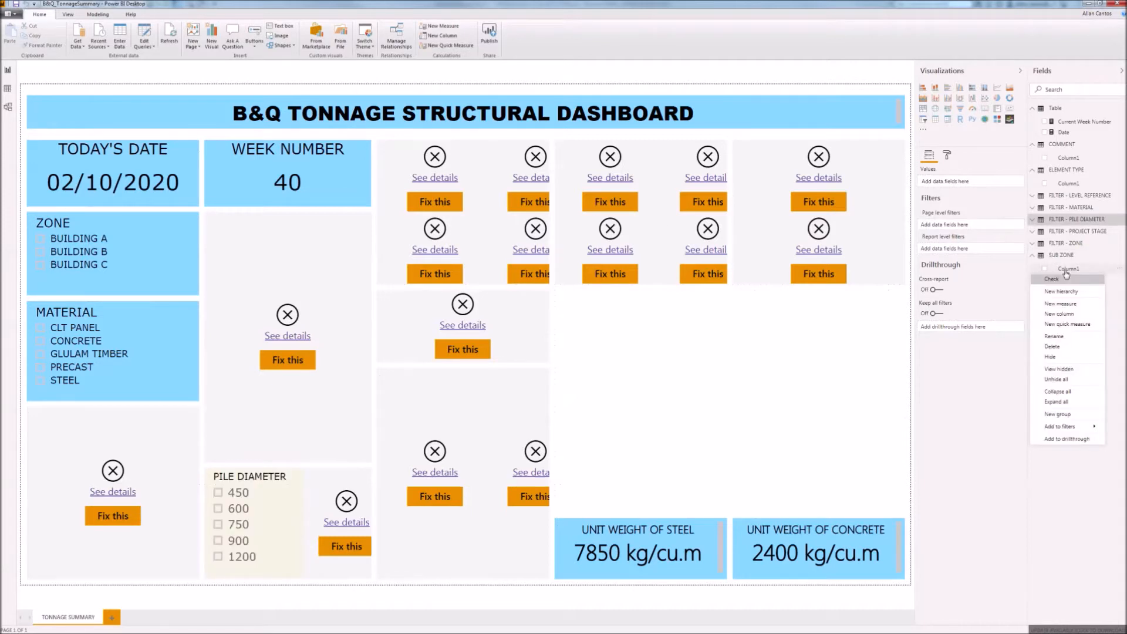
click(1061, 337)
text(Z)
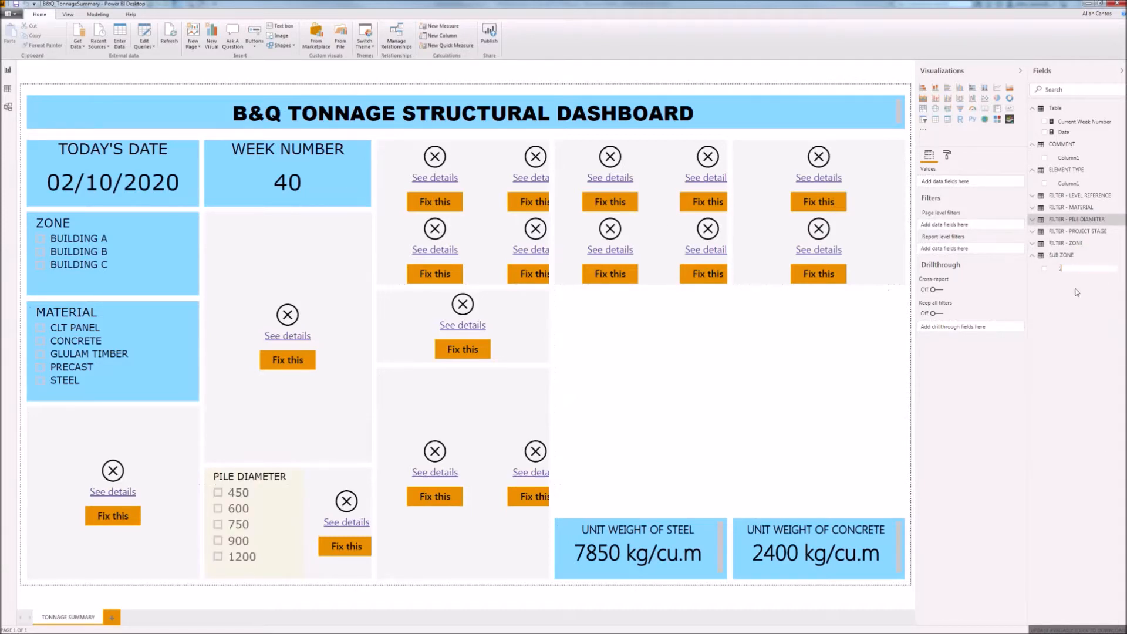
text(UB ZONE)
key(Return)
Rename the SUB ZONE table as FILTER - SUB ZONE
right_click(1061, 258)
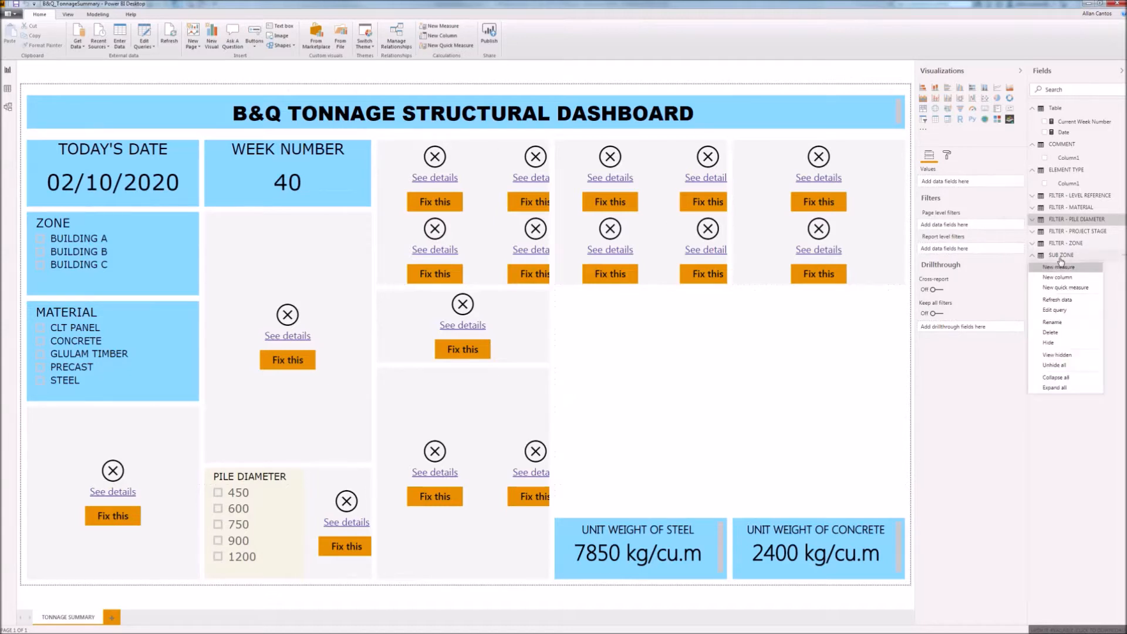
click(1052, 321)
click(1050, 255)
text(FILTER -)
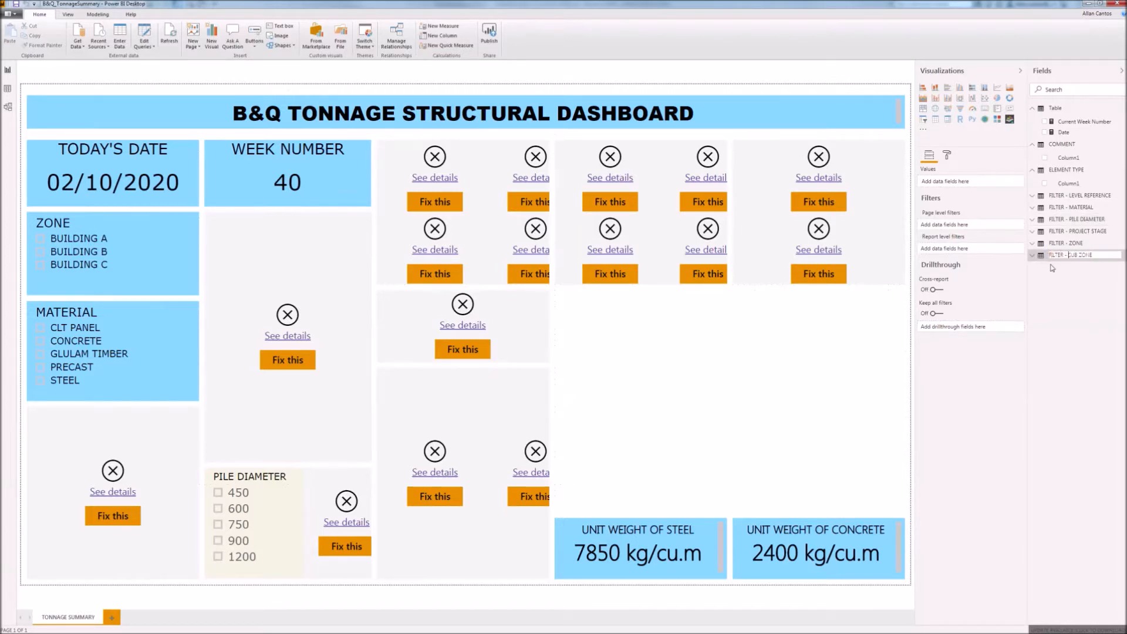
key(Return)
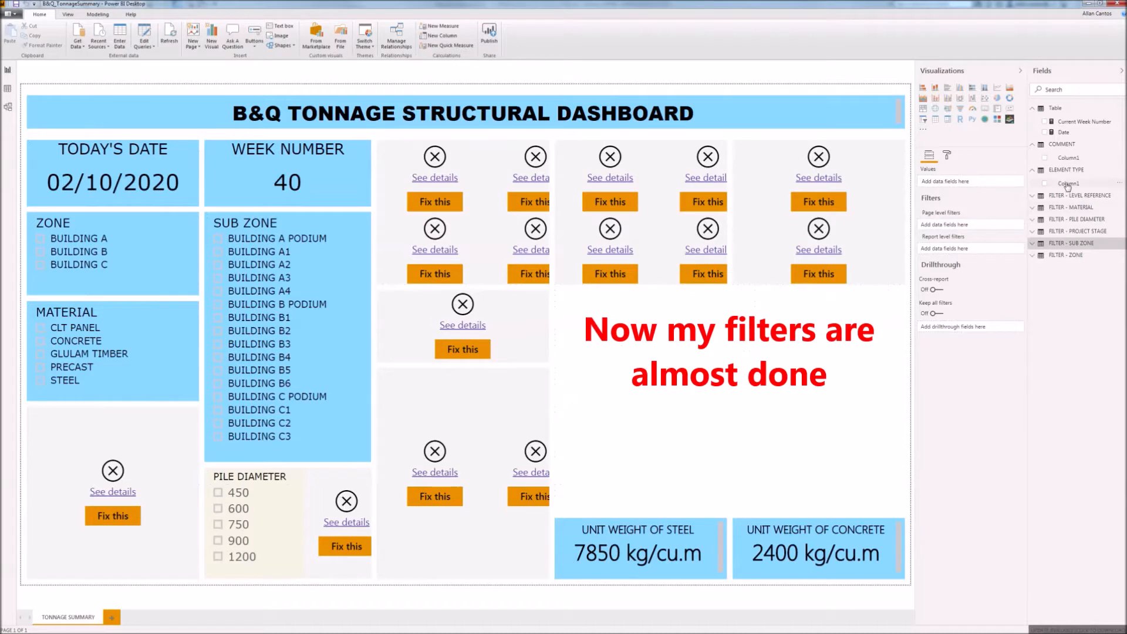
Rename the ELEMENT TYPE table's column as ELEMENT TYPE, correcting any stray character in the name
right_click(1068, 183)
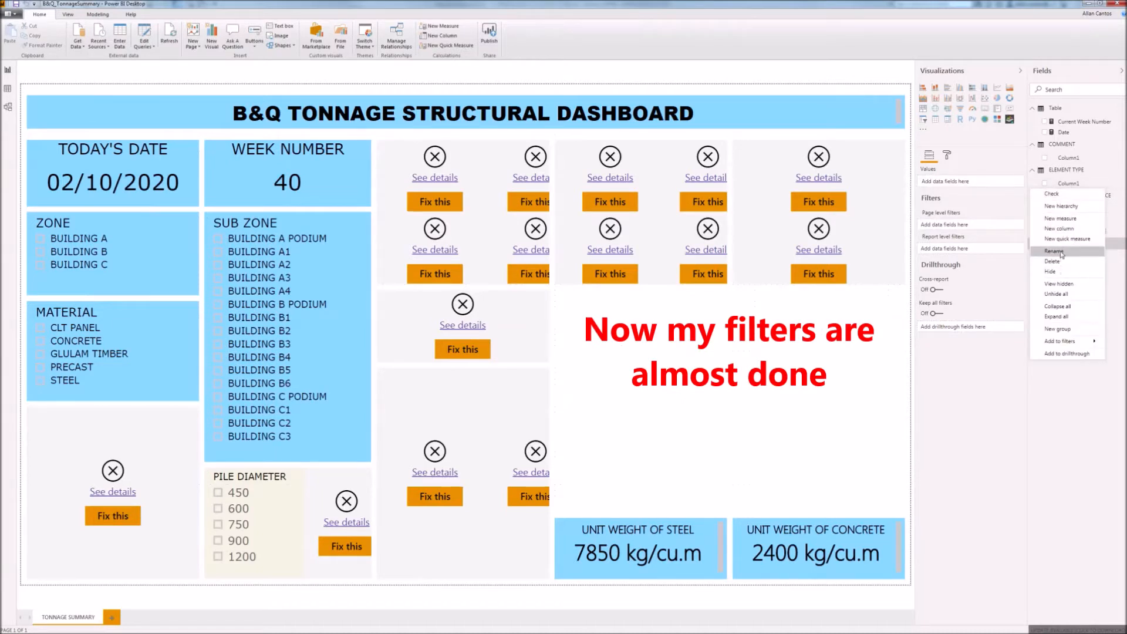
click(1055, 251)
text(ELEM)
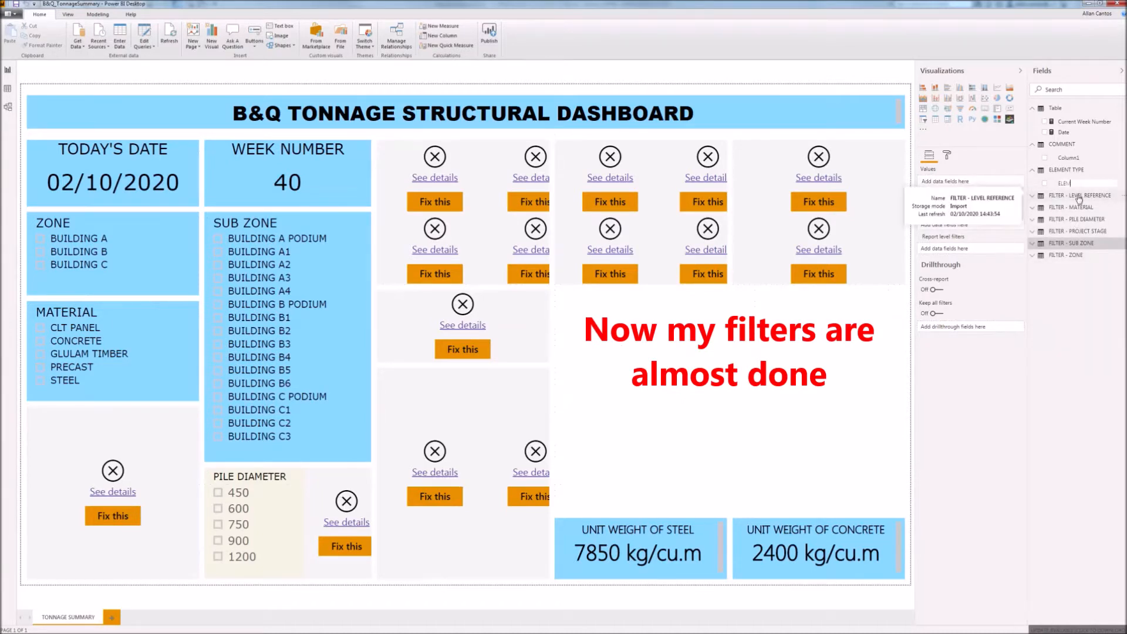
text(ENT TYPE?)
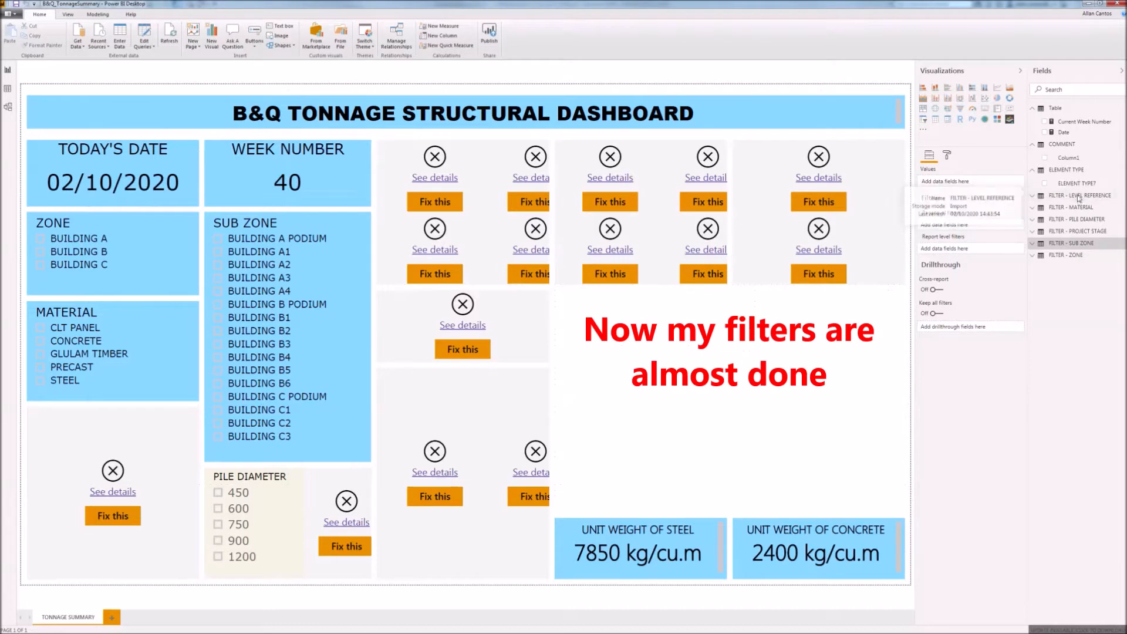
right_click(1084, 186)
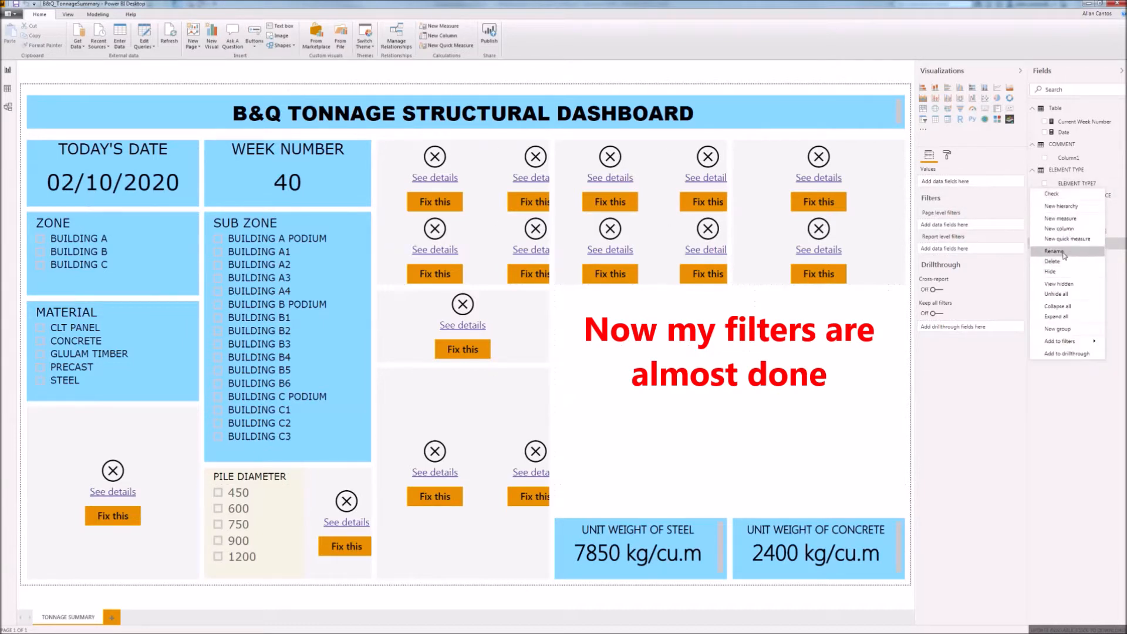
click(1099, 183)
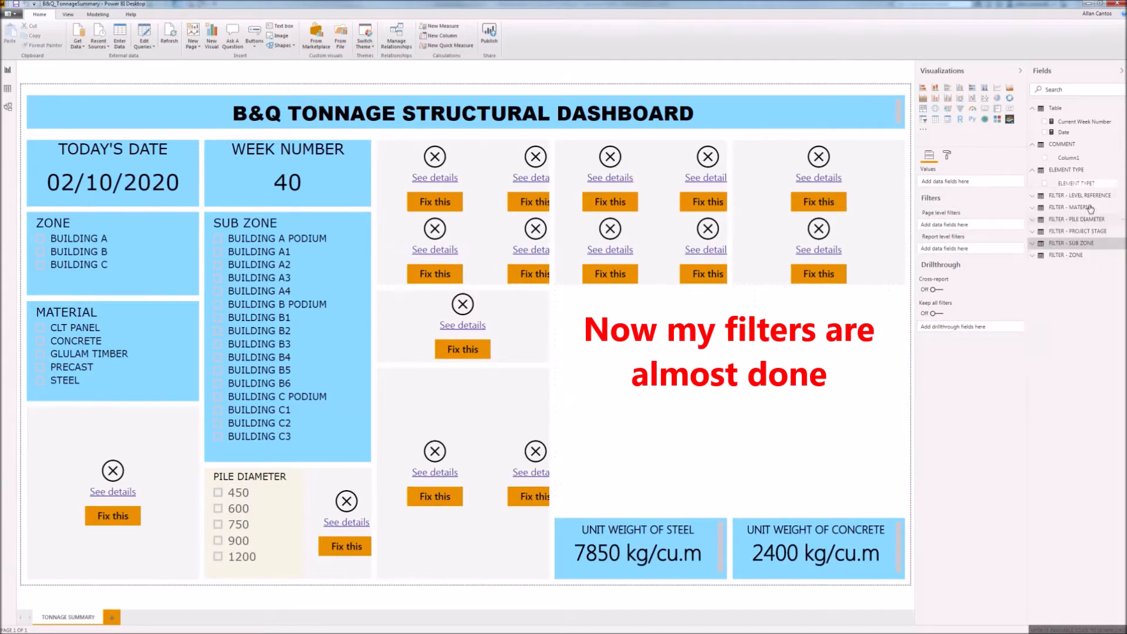
Rename the ELEMENT TYPE table as FILTER - ELEMENT TYPE
right_click(1099, 173)
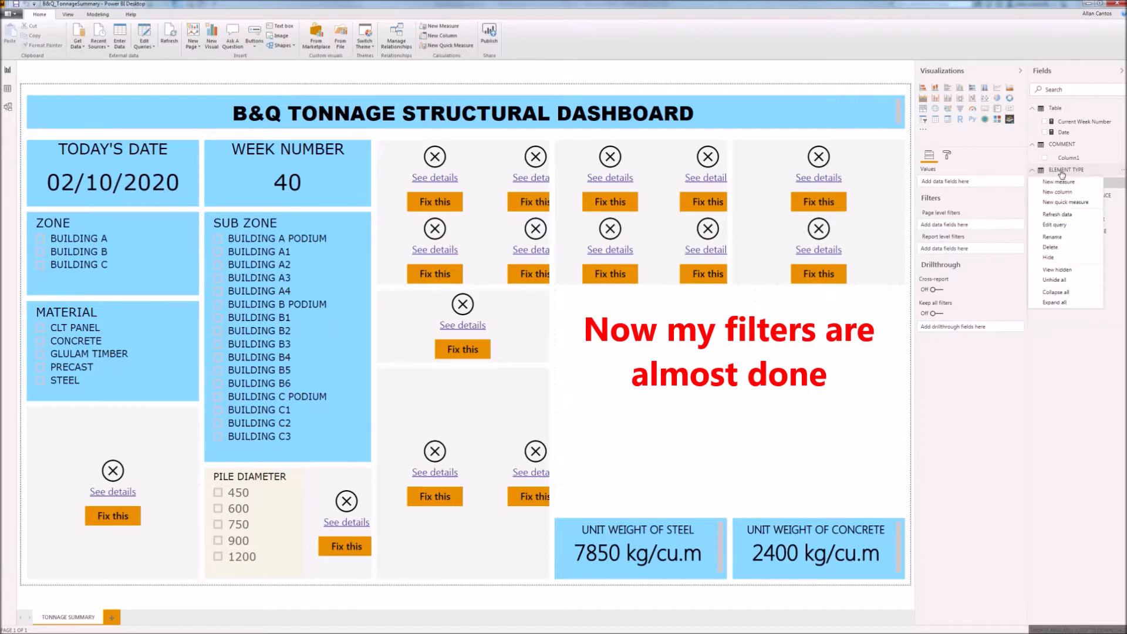
click(1051, 238)
click(1050, 170)
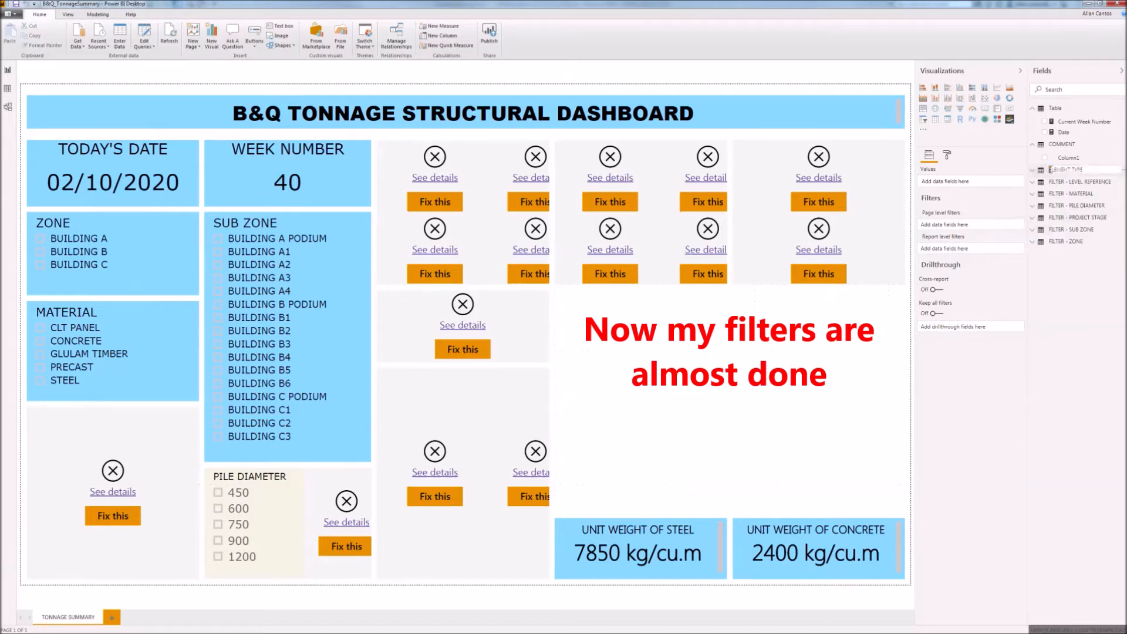
text(FILTER -)
key(Return)
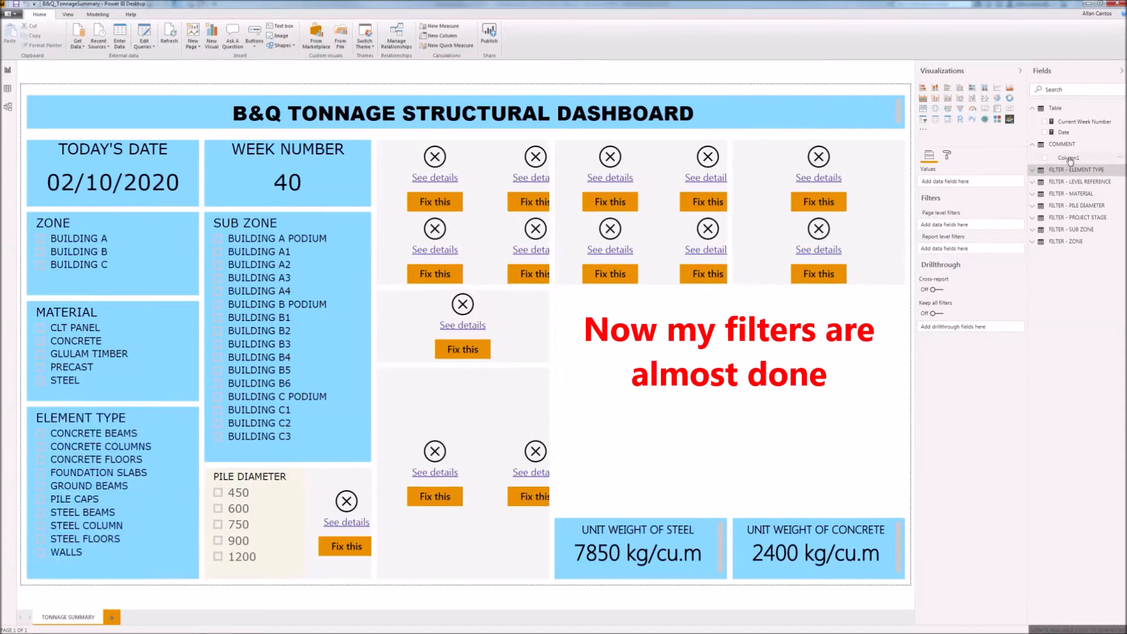
Rename the COMMENT table's column as COMMENT
right_click(1069, 159)
click(1056, 226)
text(COMMENT)
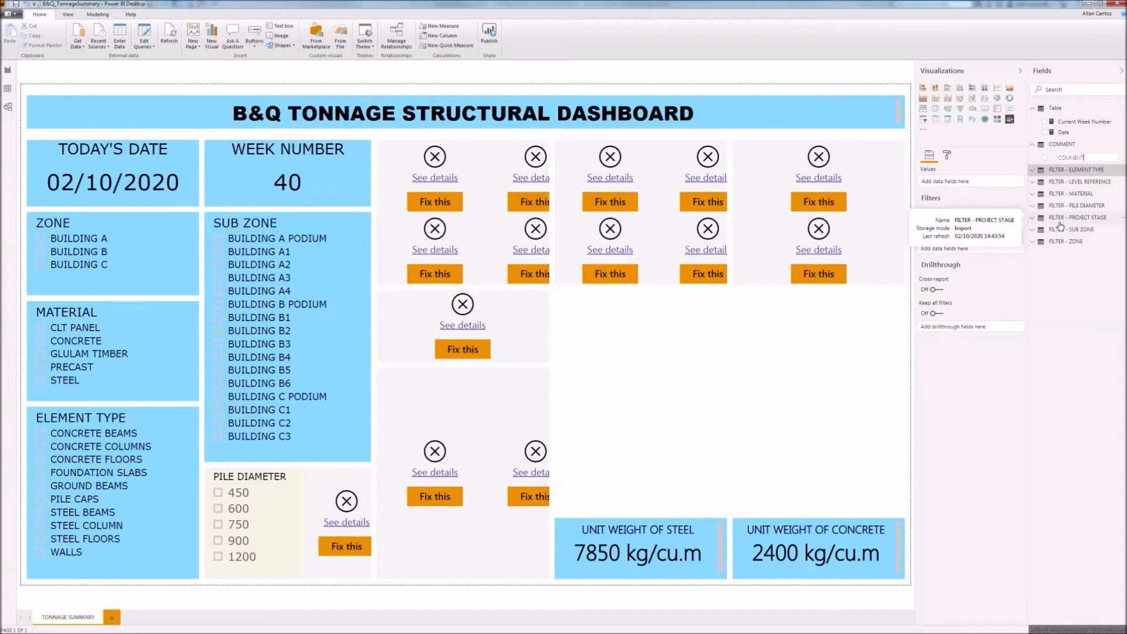
key(Return)
Rename the COMMENT table as FILTER - COMMENT and collapse the date table's field list
right_click(1065, 145)
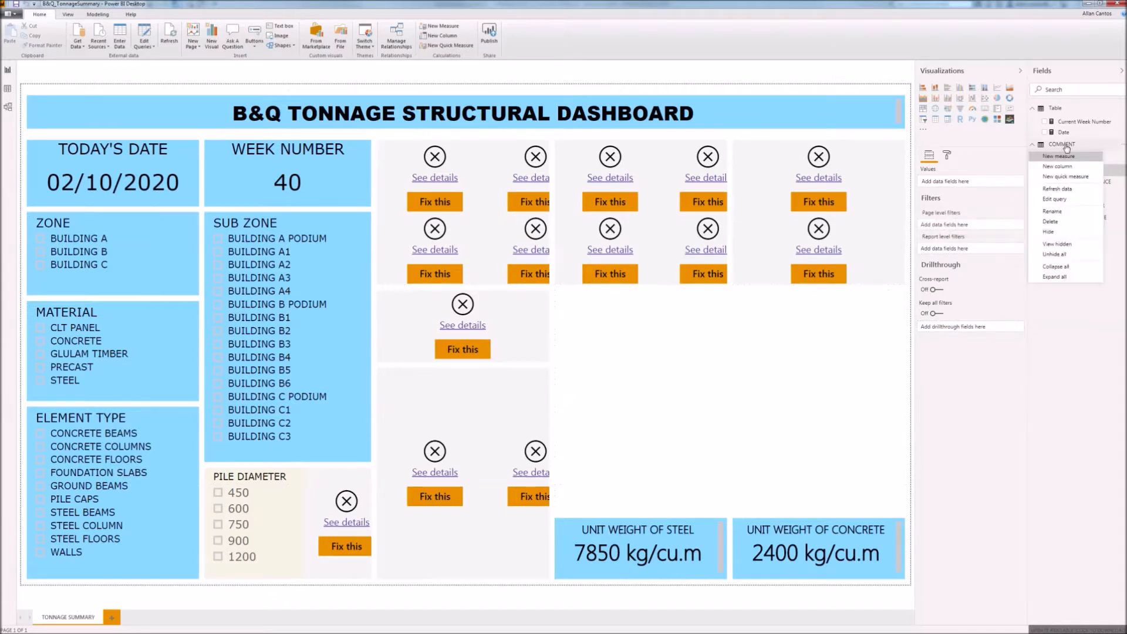
click(1057, 211)
click(1050, 144)
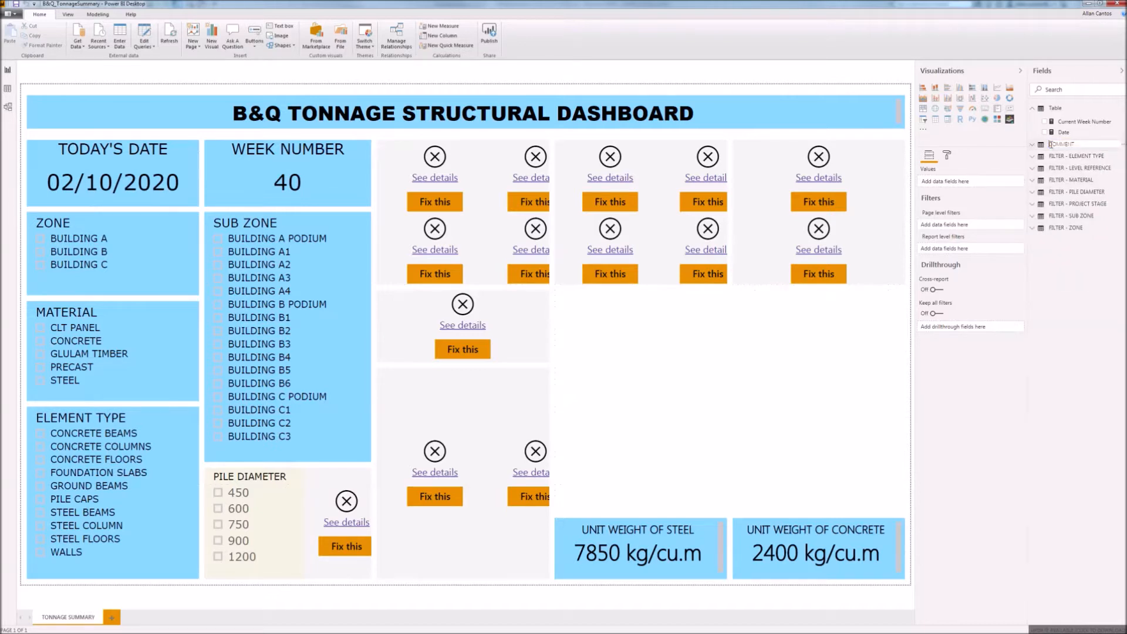
text(FILTER -)
click(1034, 112)
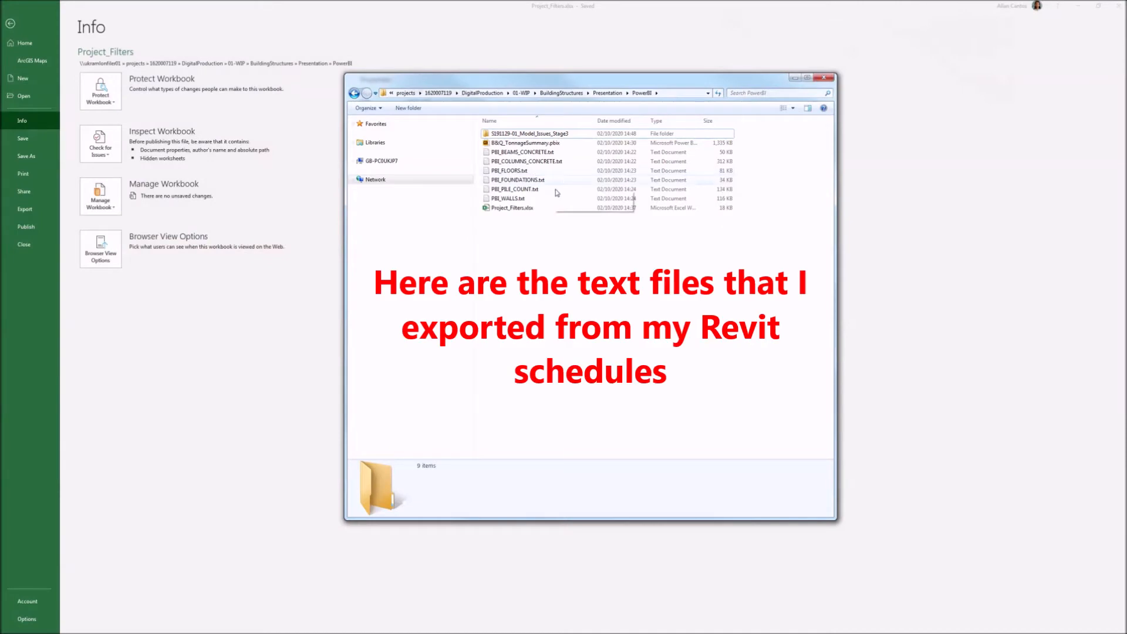
Review the exported Revit schedule text files in the PowerBI folder, from PBI_BEAMS_CONCRETE.txt to PBI_WALLS.txt
click(516, 200)
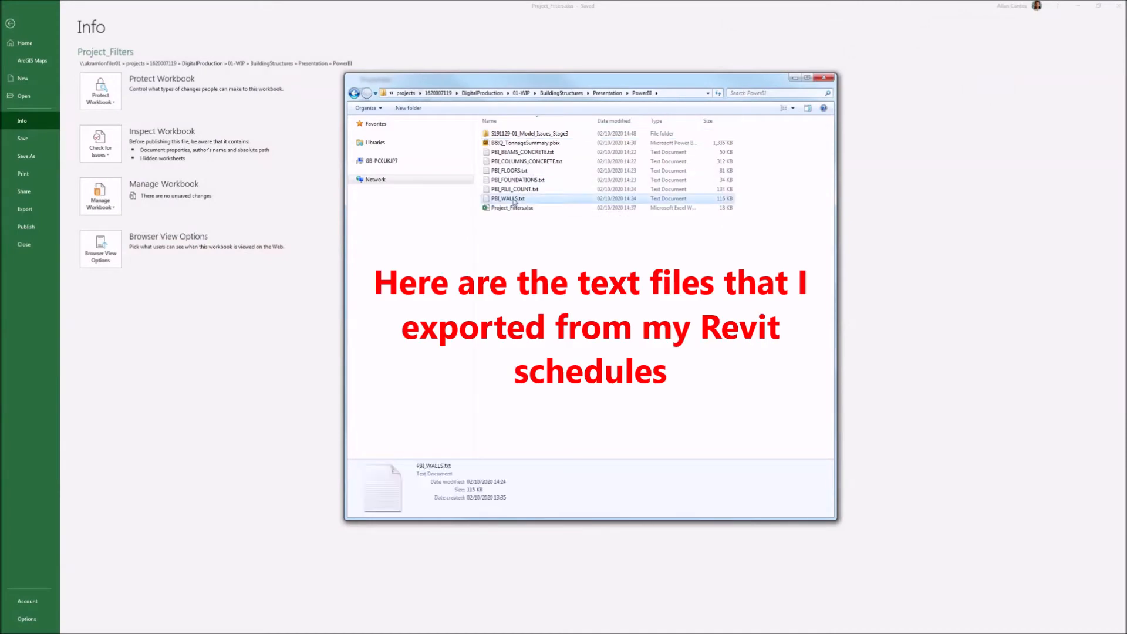
shift+click(515, 154)
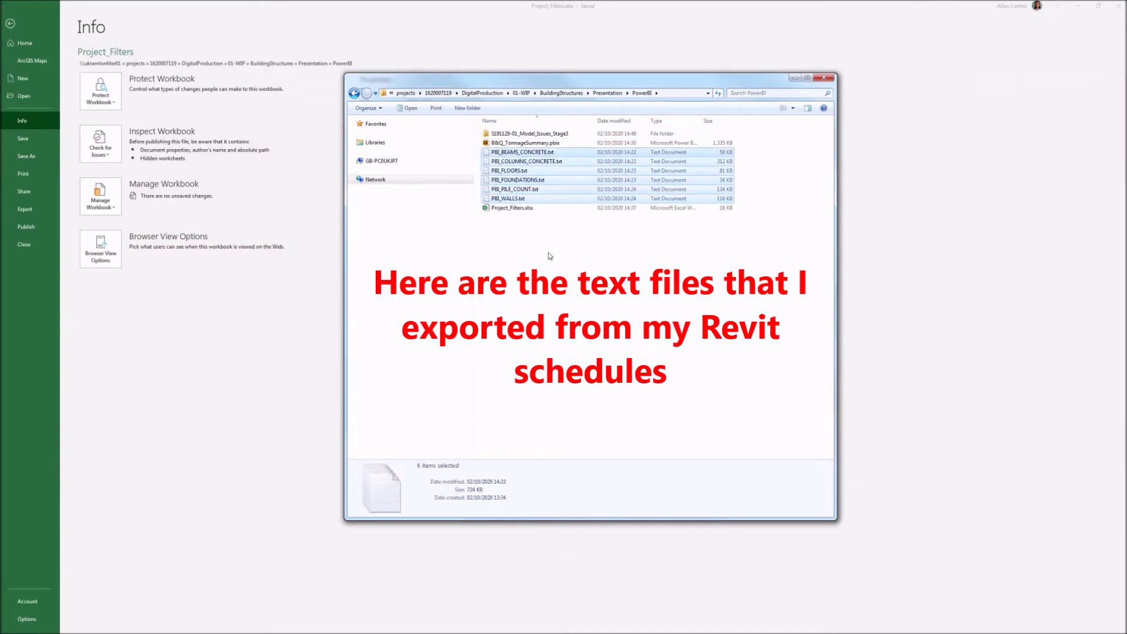
click(544, 235)
click(527, 152)
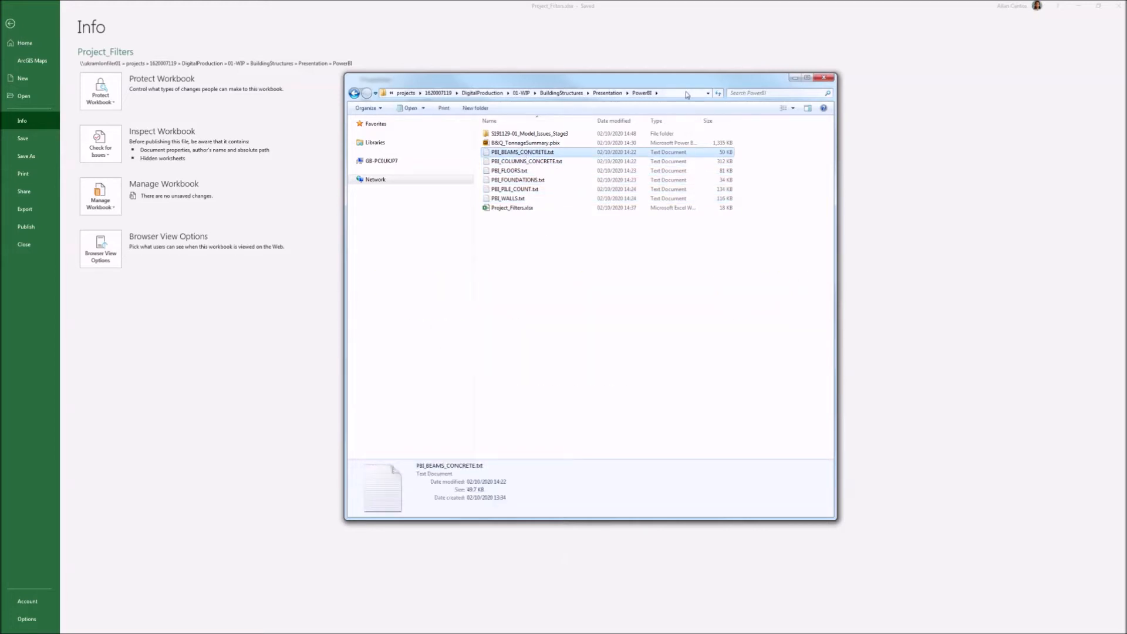
Copy the PowerBI folder's path and use it to browse to that folder for opening a file in Excel
click(686, 93)
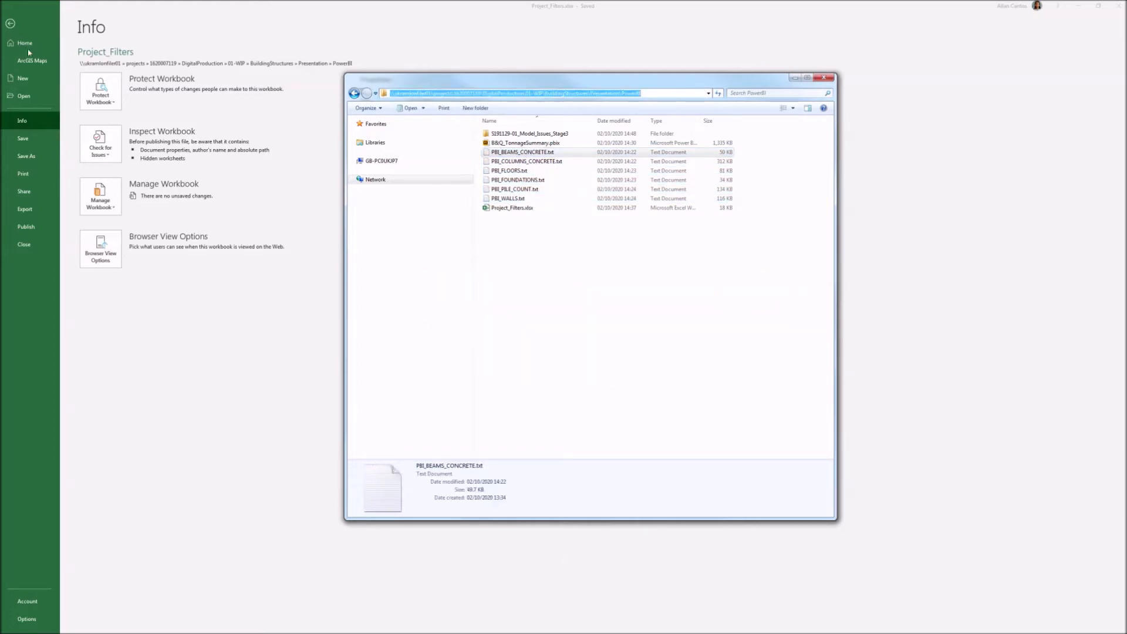
click(29, 112)
click(24, 95)
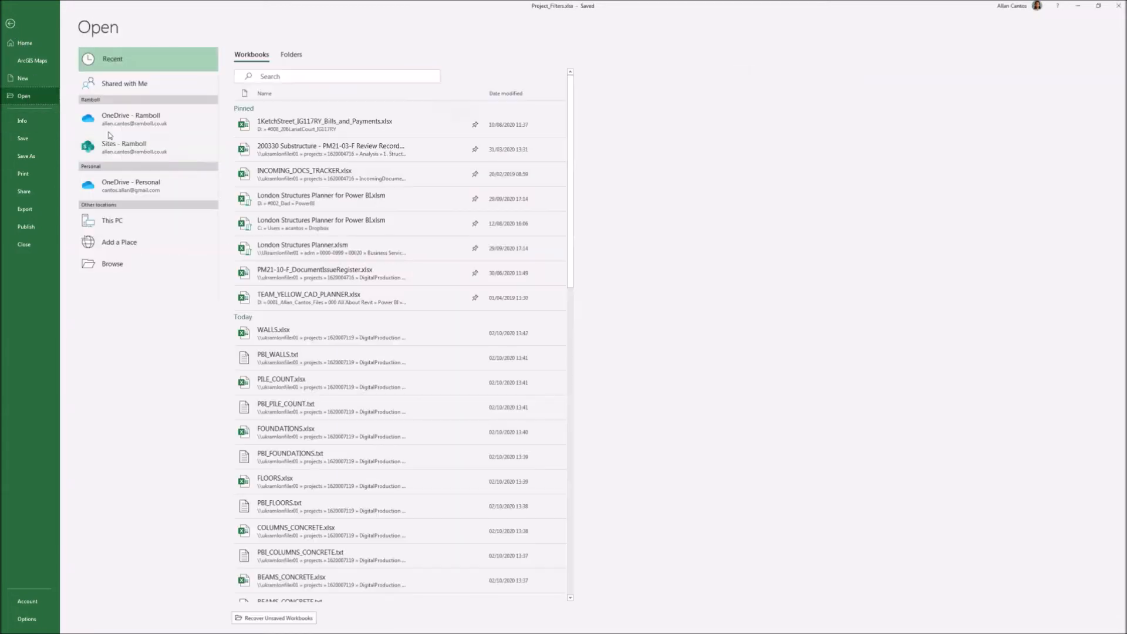
click(114, 265)
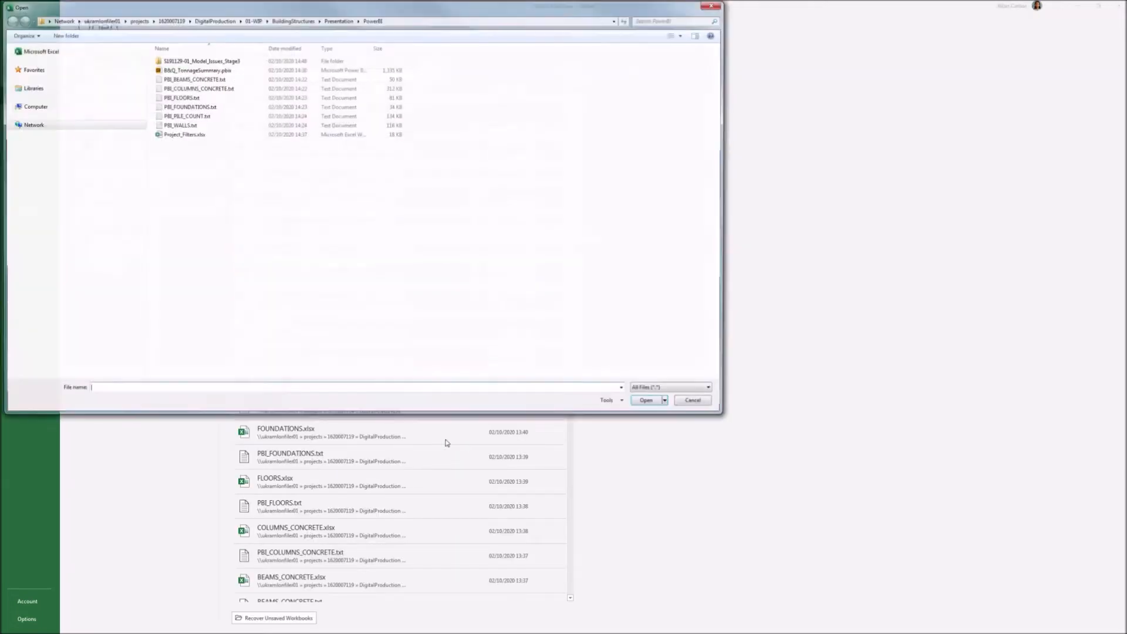
key(ctrl+v)
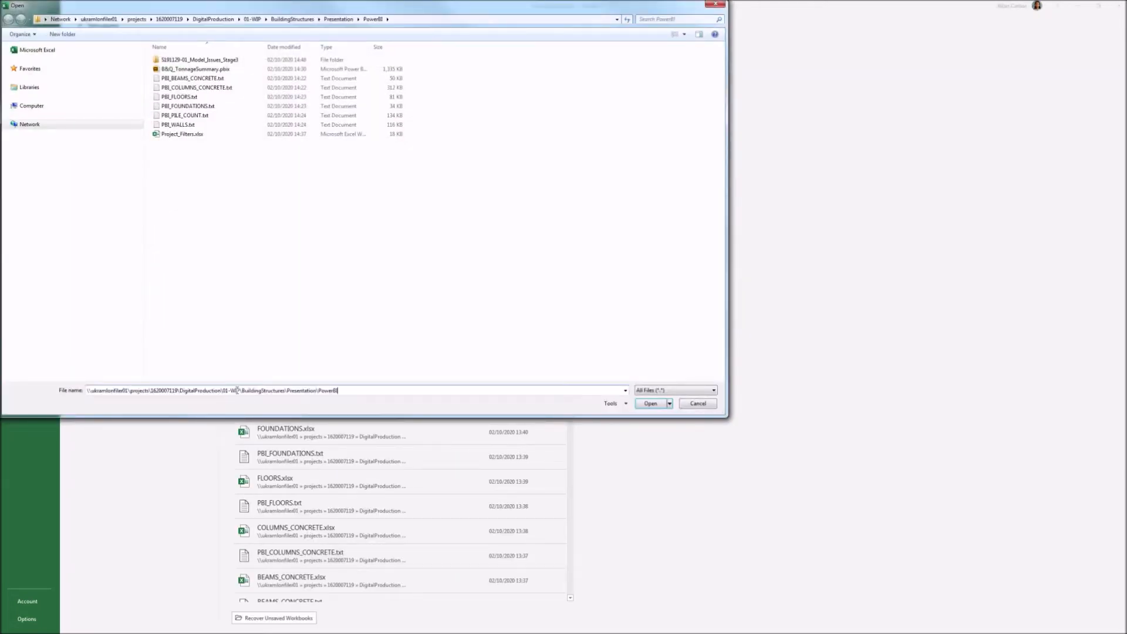
click(649, 404)
Open PBI_BEAMS_CONCRETE.txt, importing it as delimited text with the default import settings
click(214, 80)
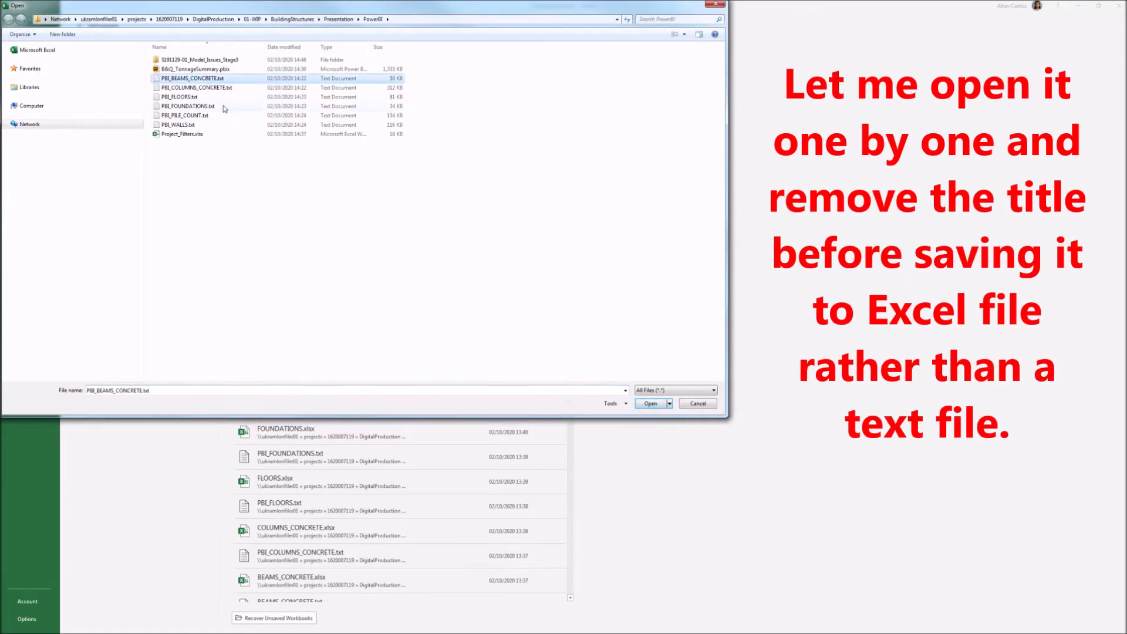
click(655, 392)
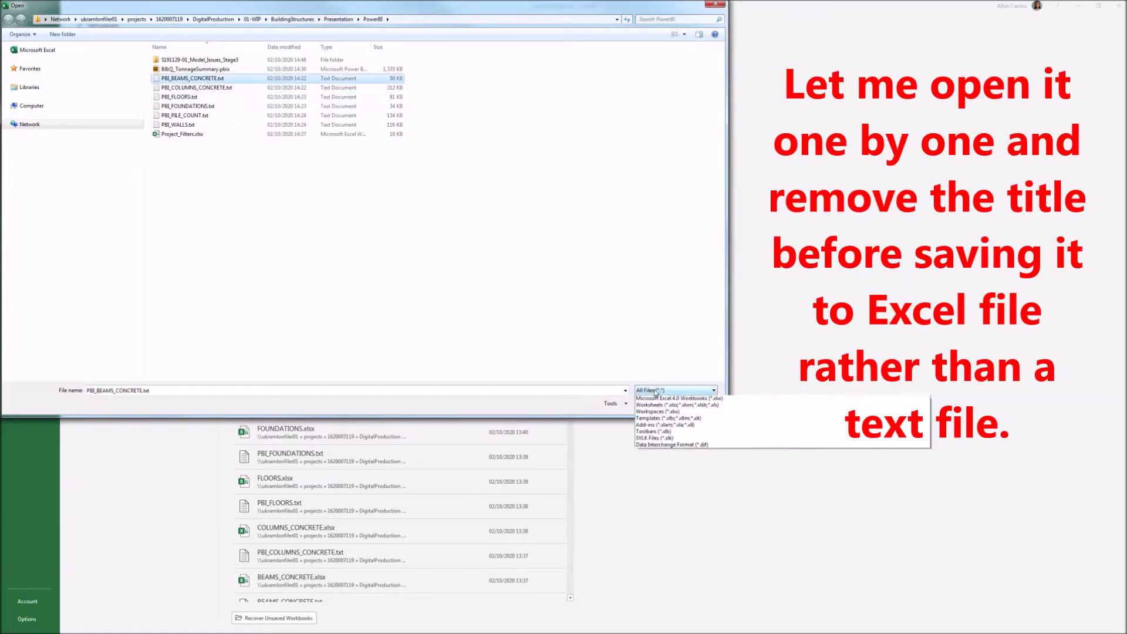
click(655, 392)
click(650, 404)
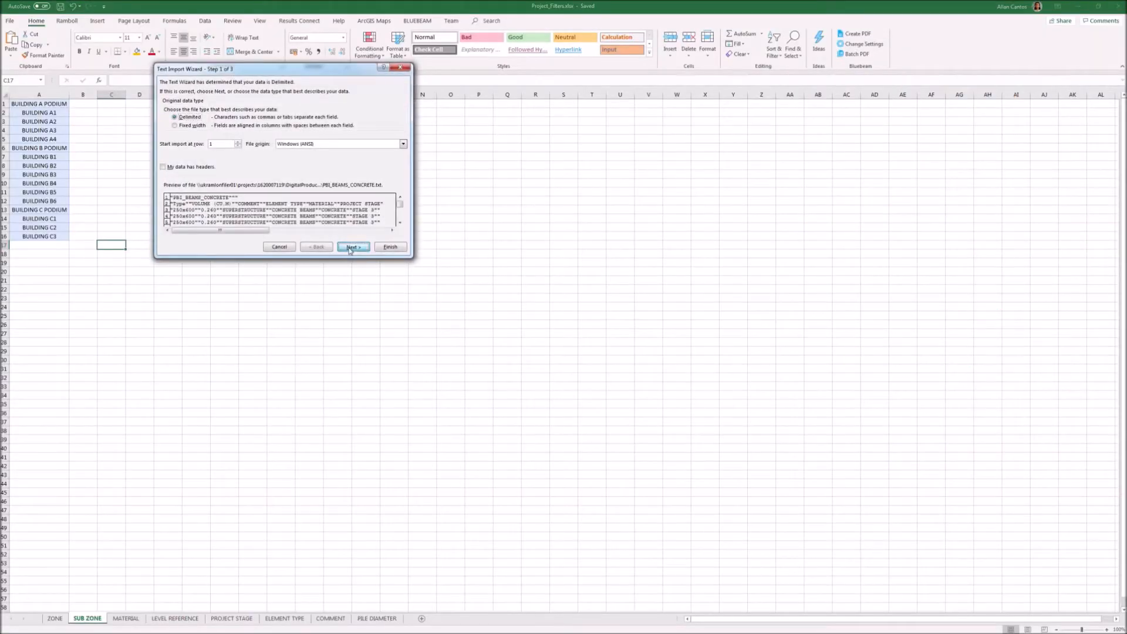
click(350, 249)
click(356, 248)
click(391, 247)
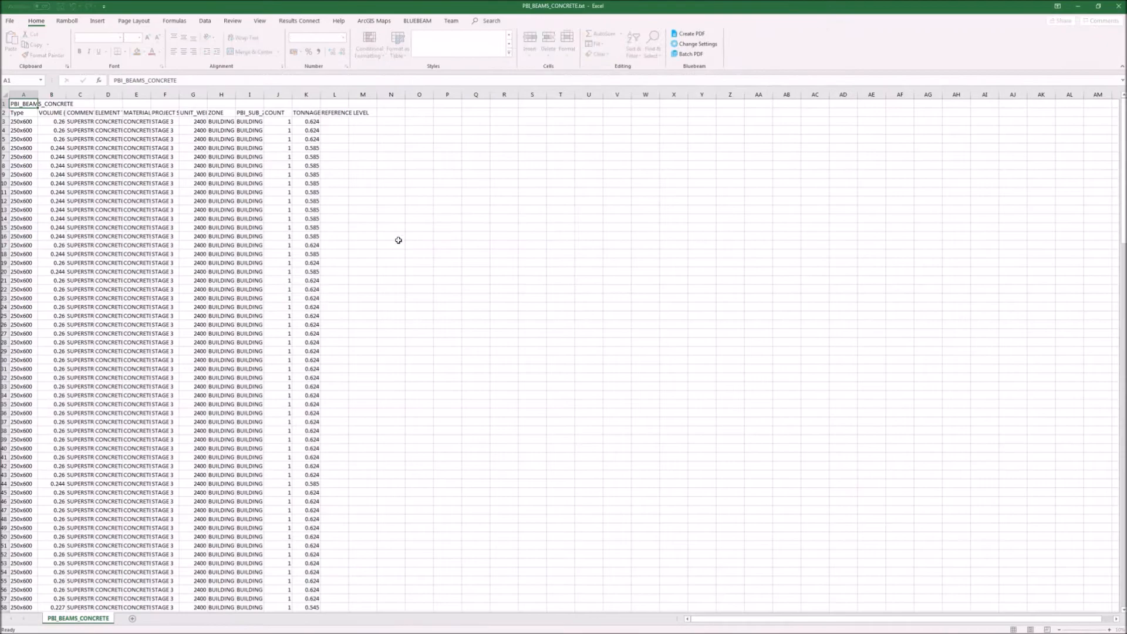
Fit all column widths to their contents and delete the title row above the headers in the PBI_BEAMS_CONCRETE sheet
click(7, 95)
double_click(36, 94)
click(4, 104)
right_click(4, 104)
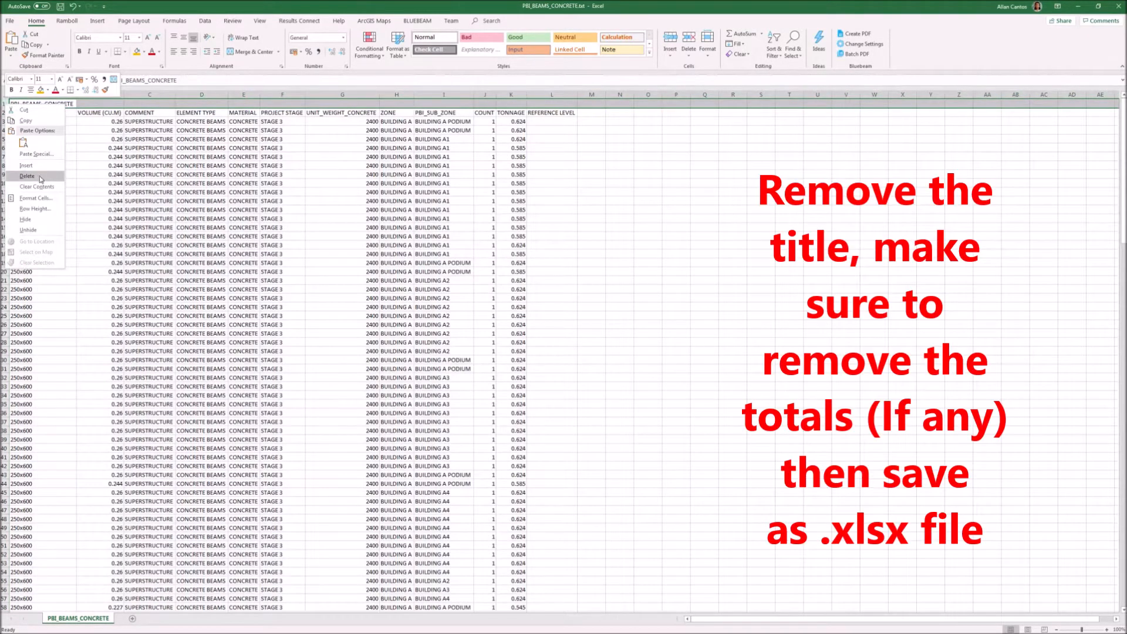
click(27, 176)
click(599, 185)
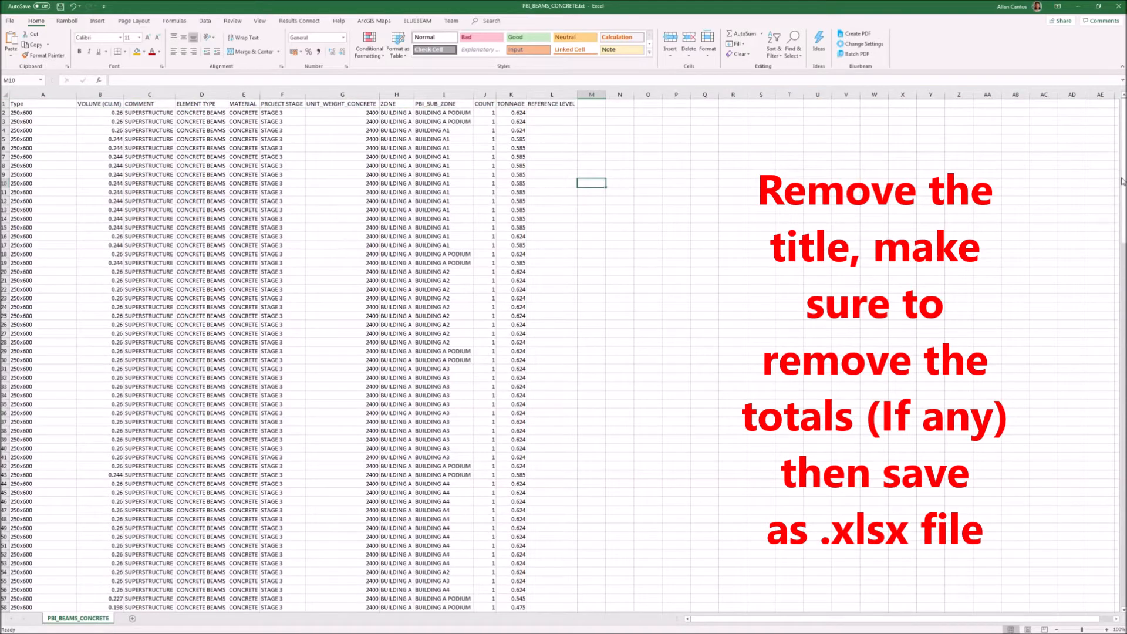
Save PBI_BEAMS_CONCRETE as an Excel Workbook (.xlsx) in the PowerBI folder and close the file
mouse_move(1124, 219)
mouse_down()
mouse_move(1125, 564)
mouse_move(1124, 214)
mouse_up()
click(10, 21)
click(27, 155)
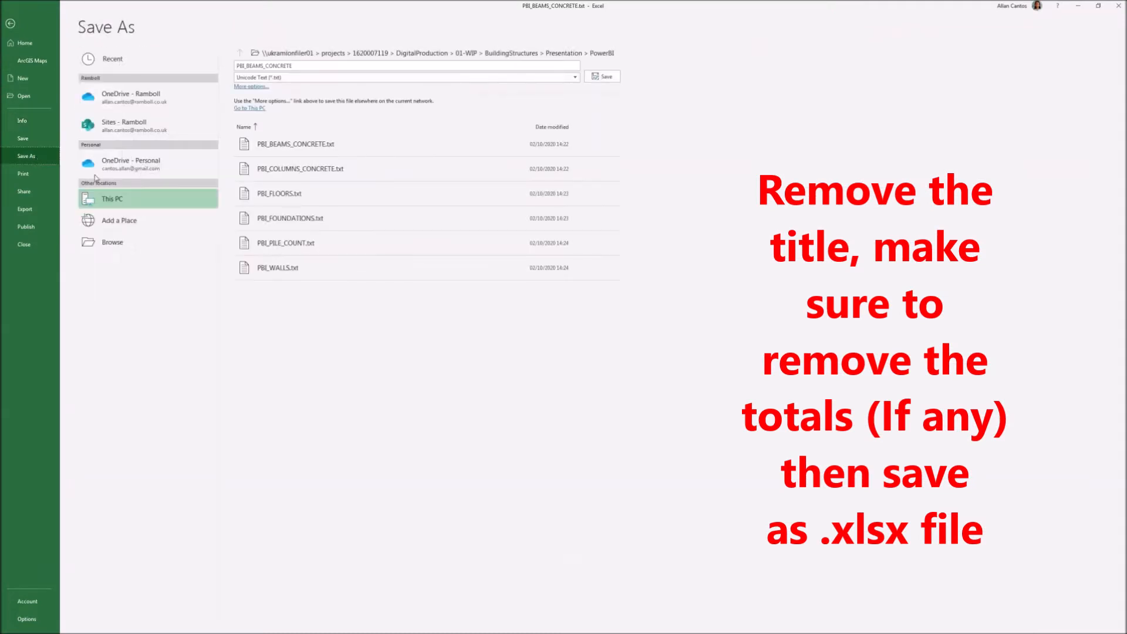
click(167, 248)
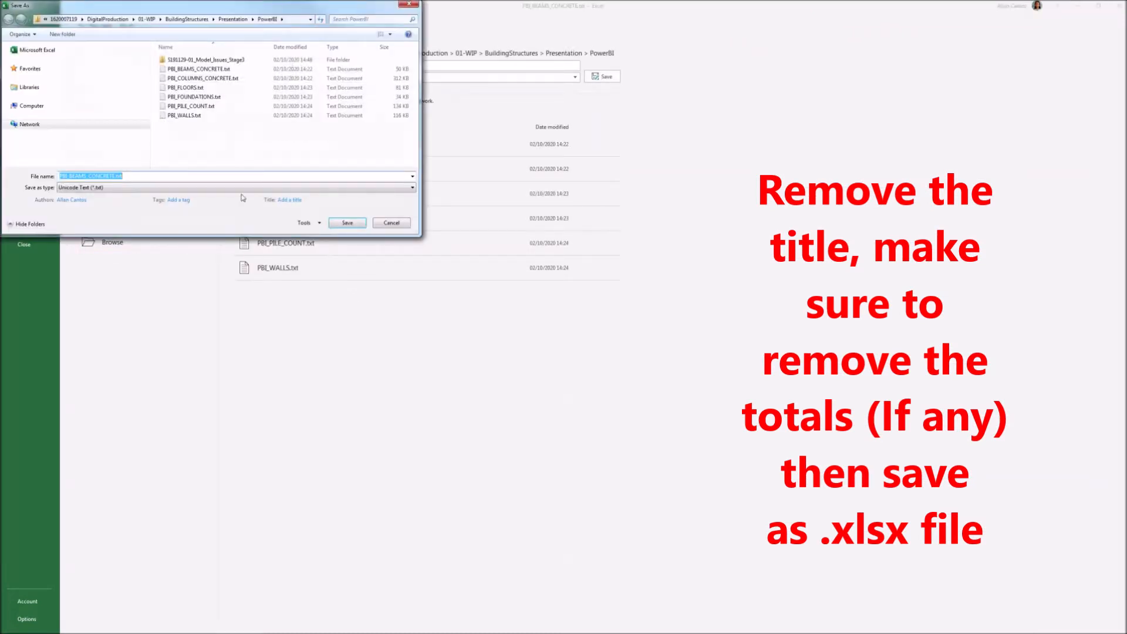
click(145, 187)
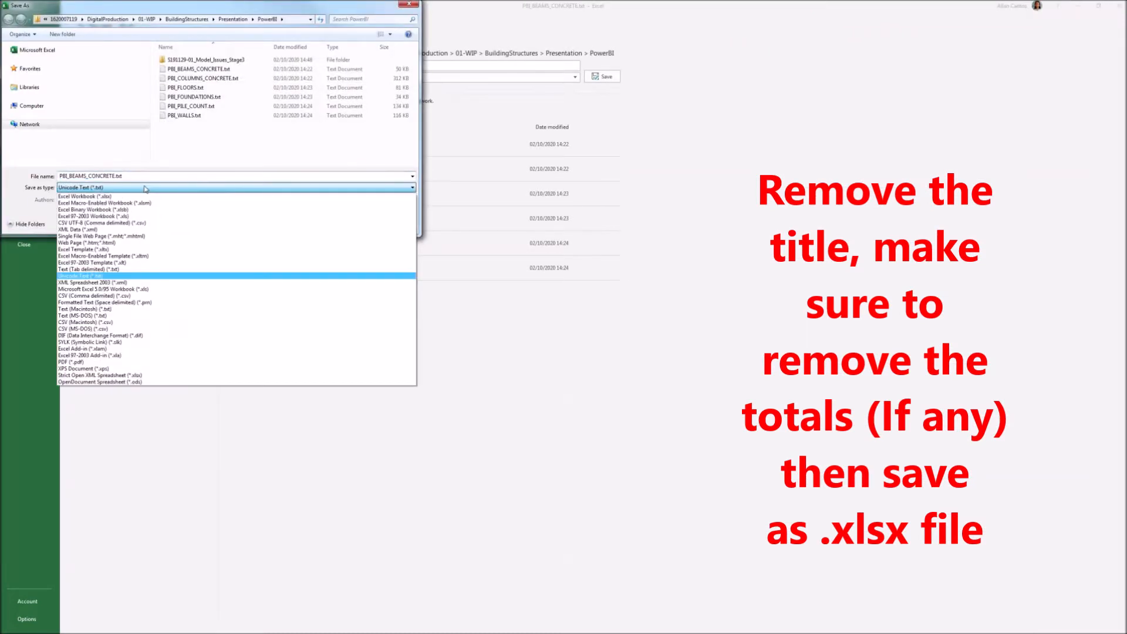
click(87, 198)
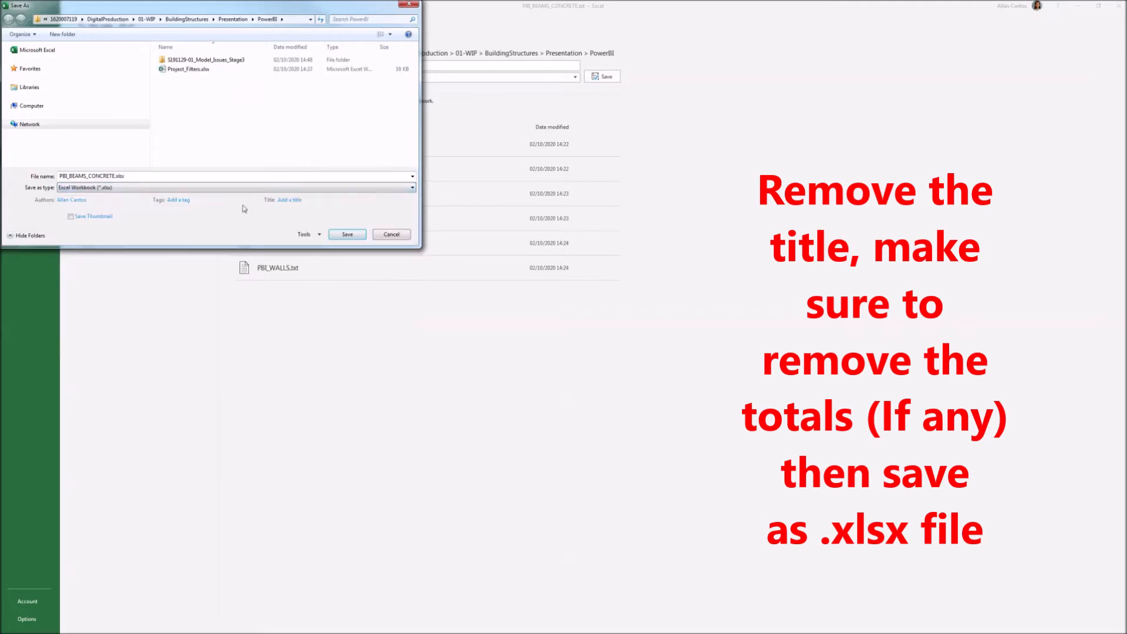
click(347, 234)
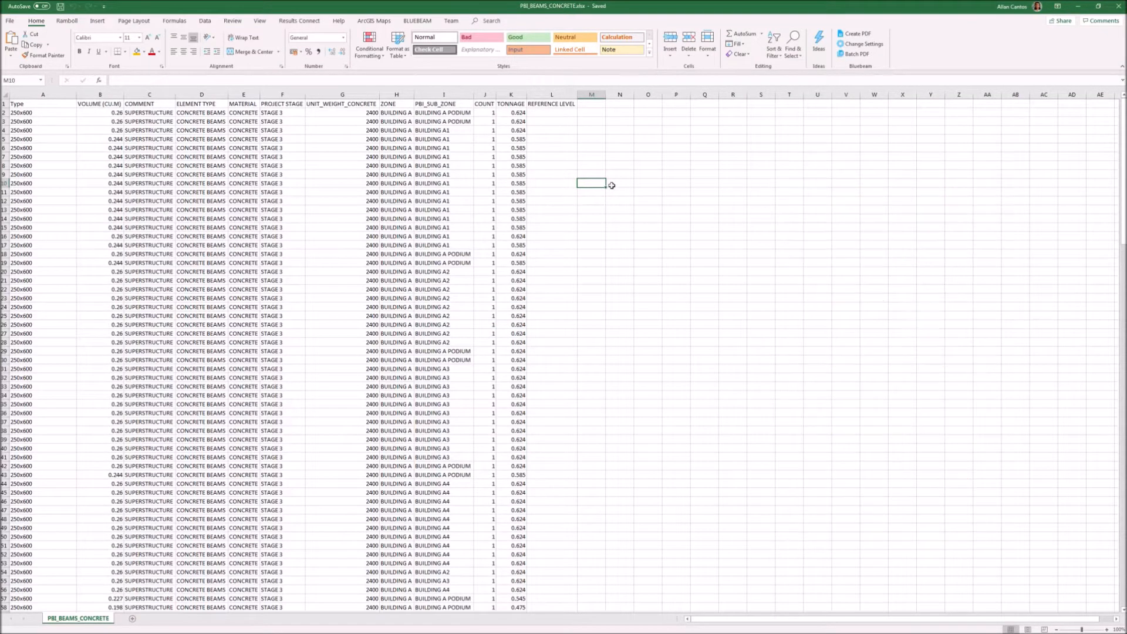
click(8, 22)
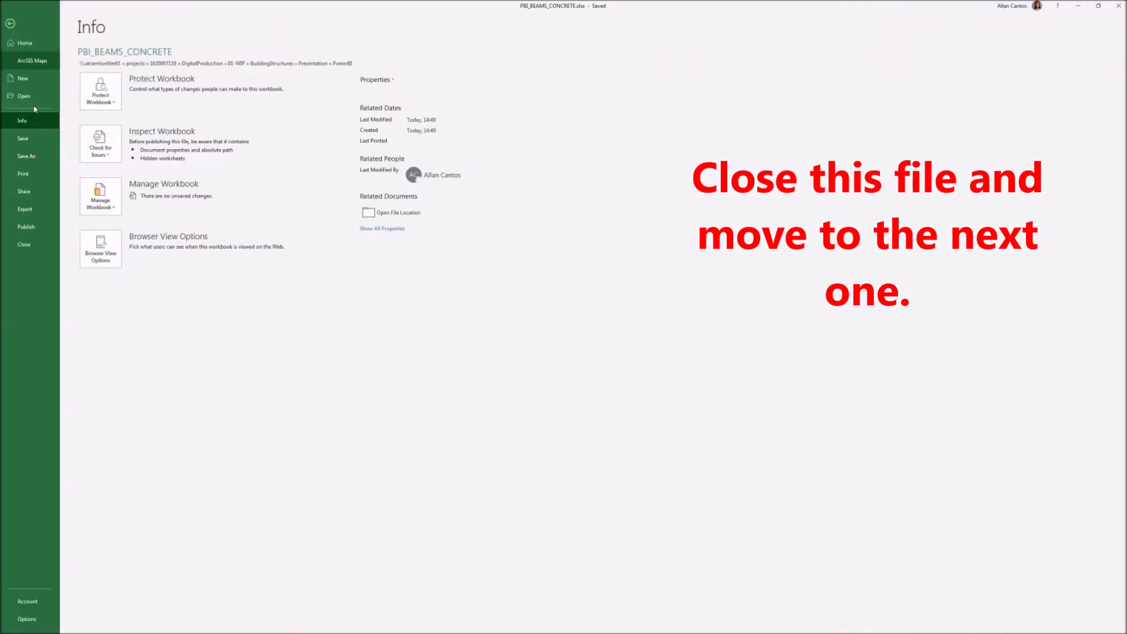
click(24, 245)
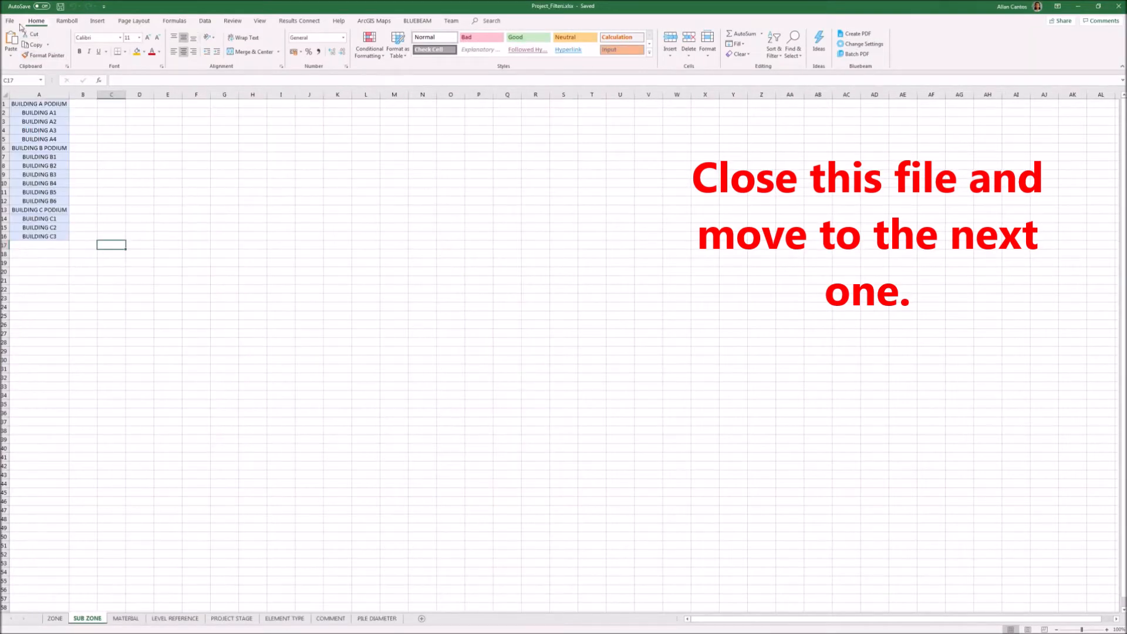
Open PBI_COLUMNS_CONCRETE.txt from the PowerBI folder, importing it as delimited text with the default import settings
click(10, 21)
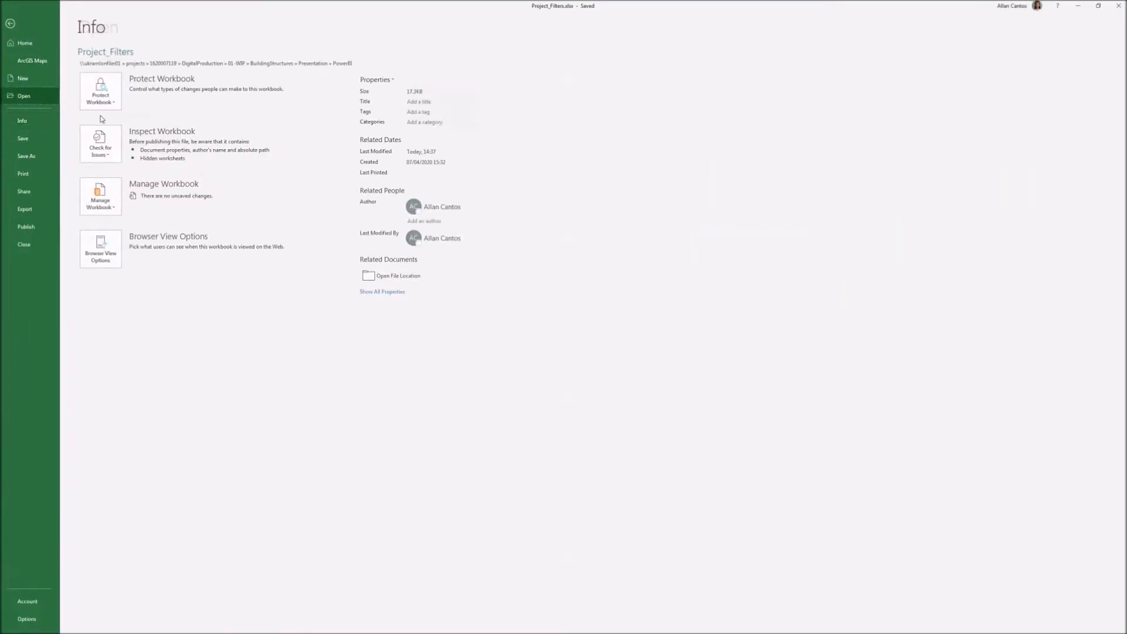
click(130, 262)
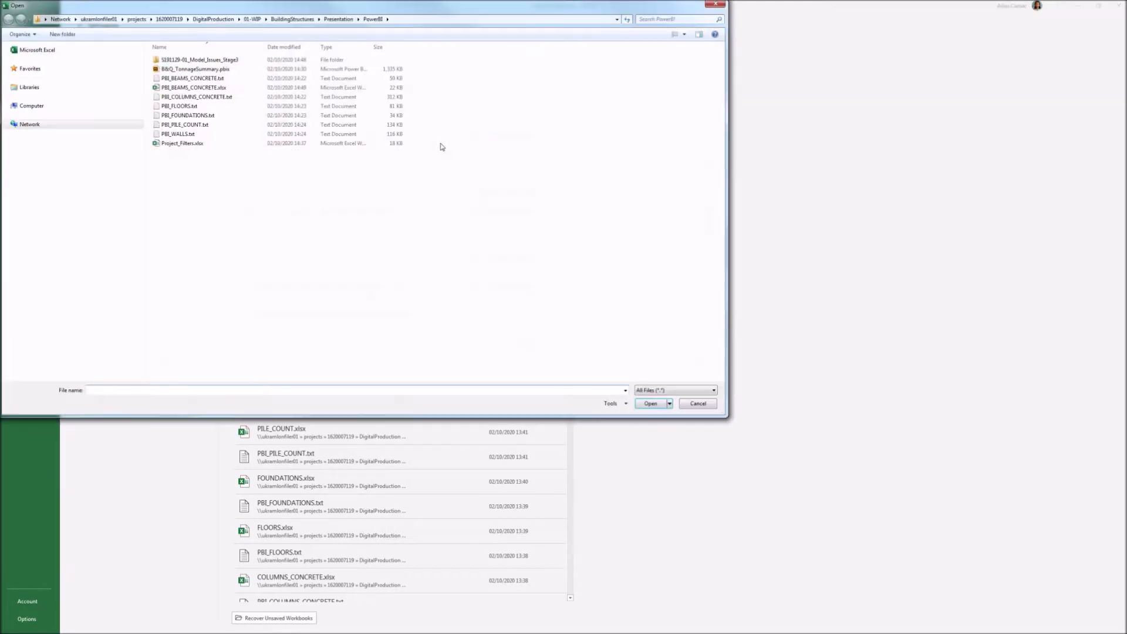
click(210, 97)
double_click(209, 97)
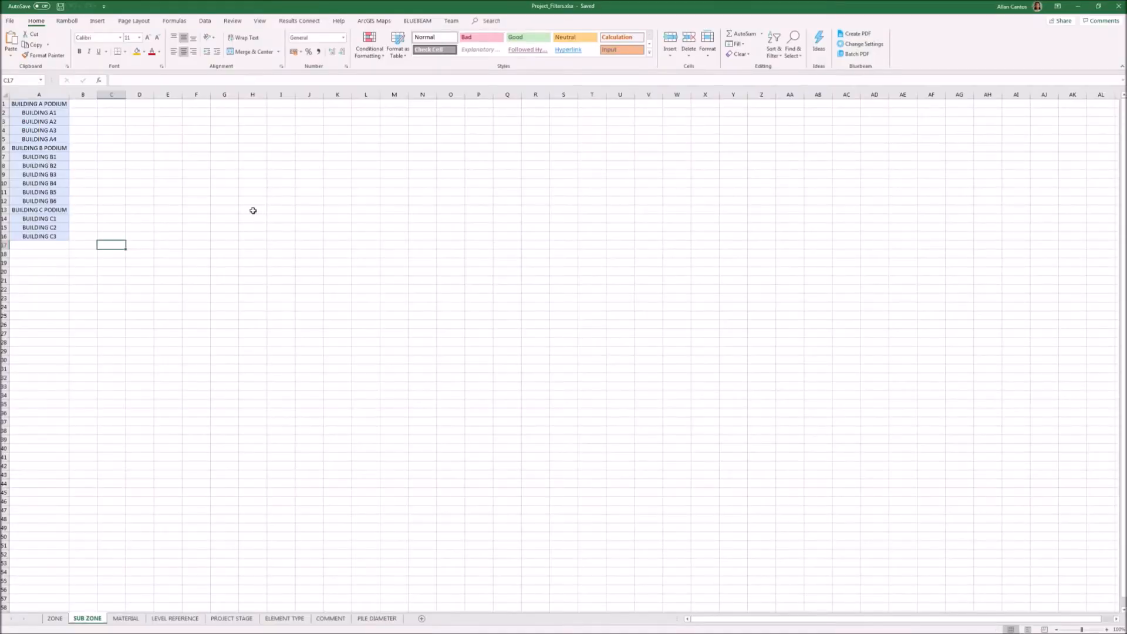
click(352, 246)
click(354, 246)
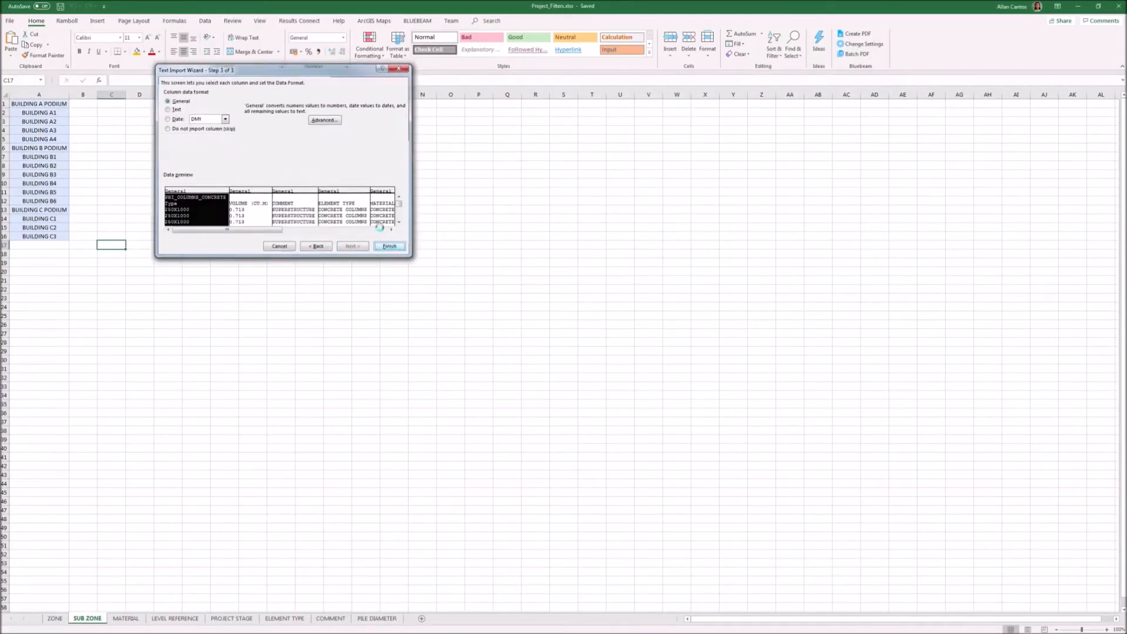
click(389, 246)
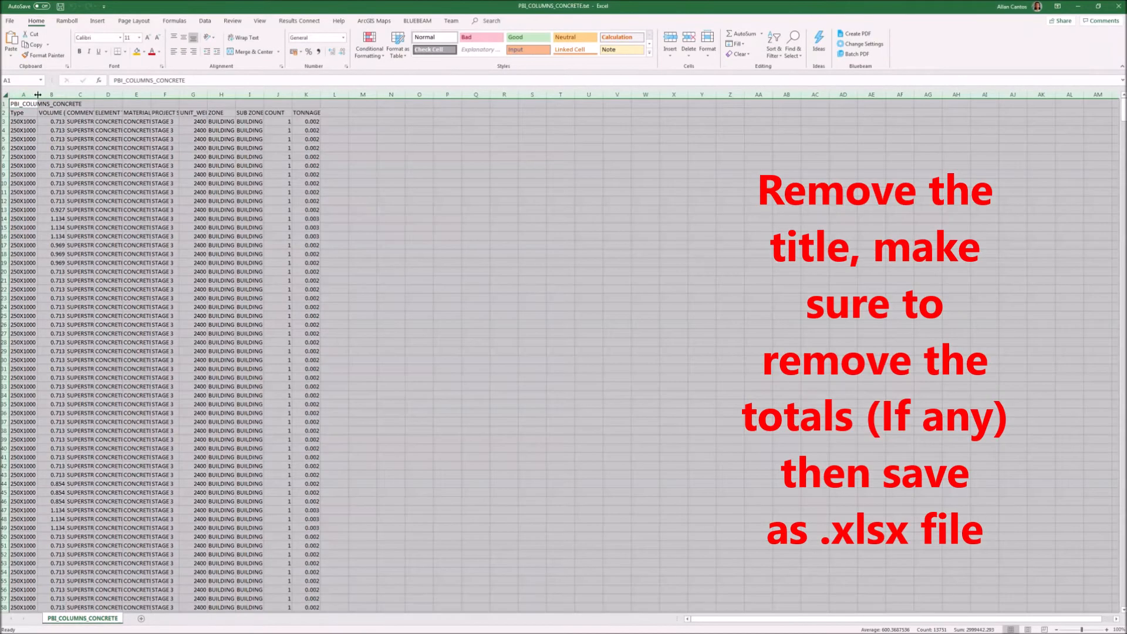
Fit all column widths to their contents and delete the title row above the headers in the PBI_COLUMNS_CONCRETE sheet
double_click(37, 95)
click(4, 103)
right_click(4, 103)
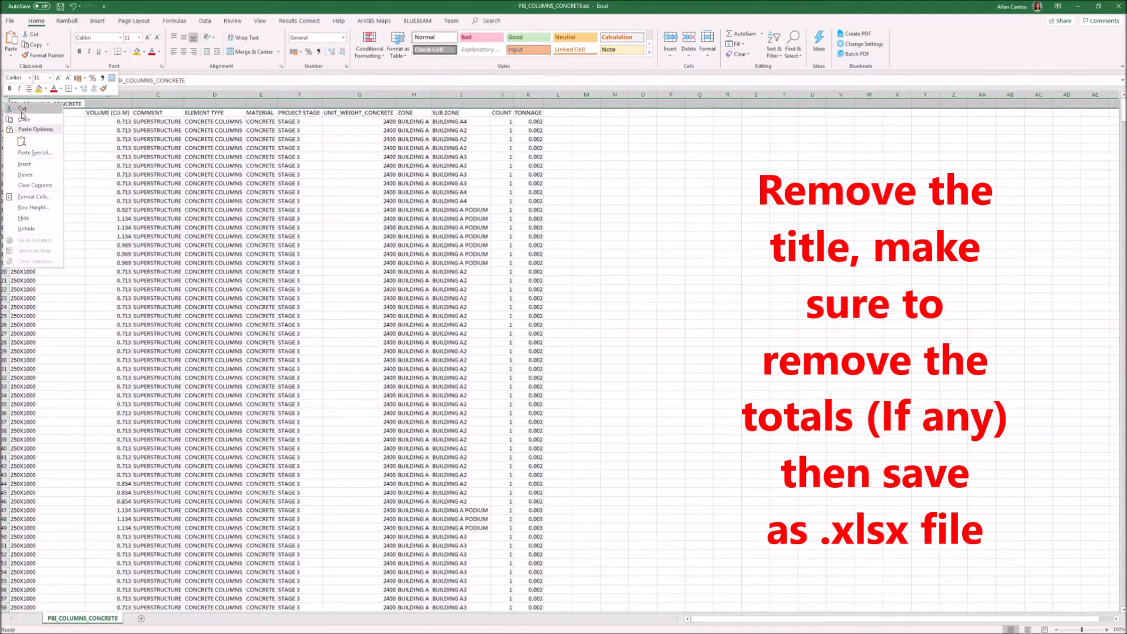
click(26, 175)
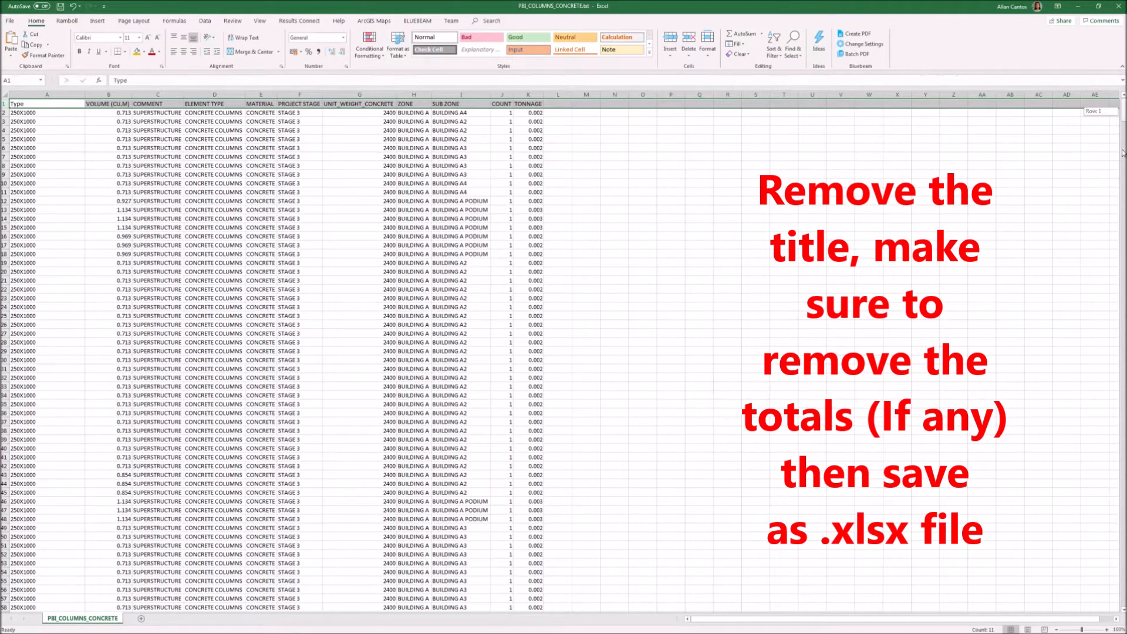
Save PBI_COLUMNS_CONCRETE as an Excel Workbook (.xlsx) in the PowerBI folder and close the file
drag(1122, 152, 1122, 112)
click(10, 22)
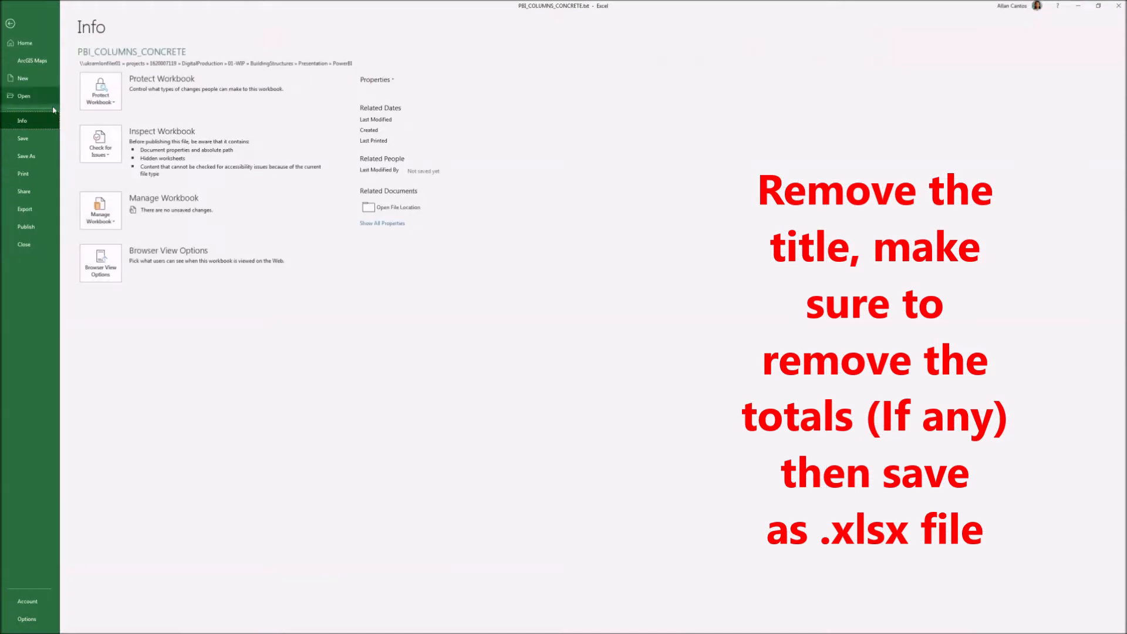
click(34, 158)
click(164, 245)
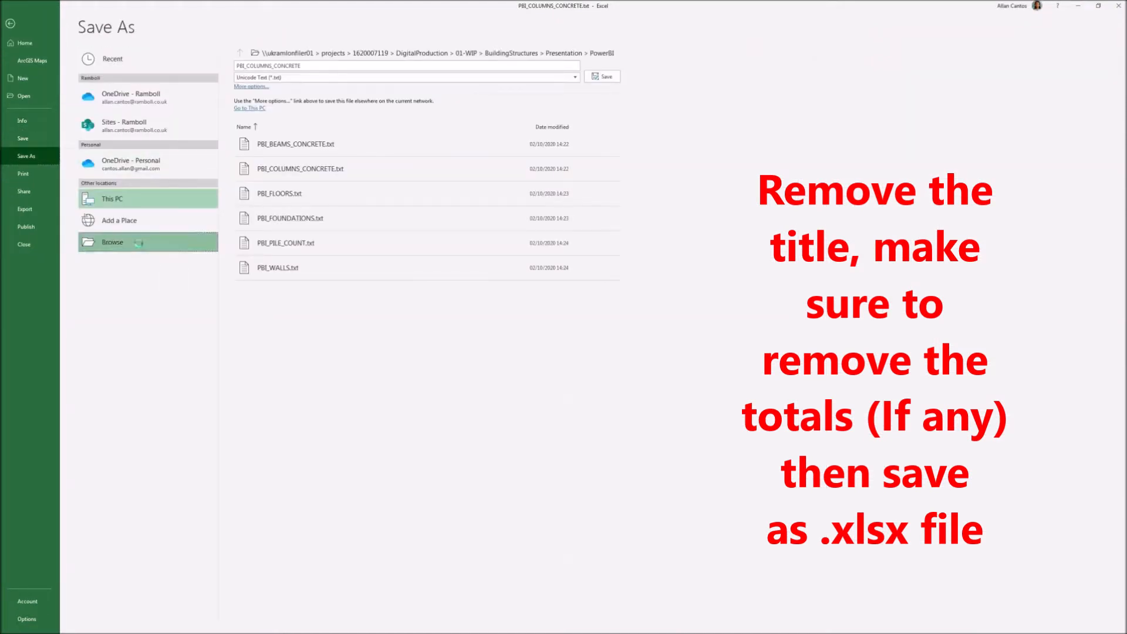
click(170, 187)
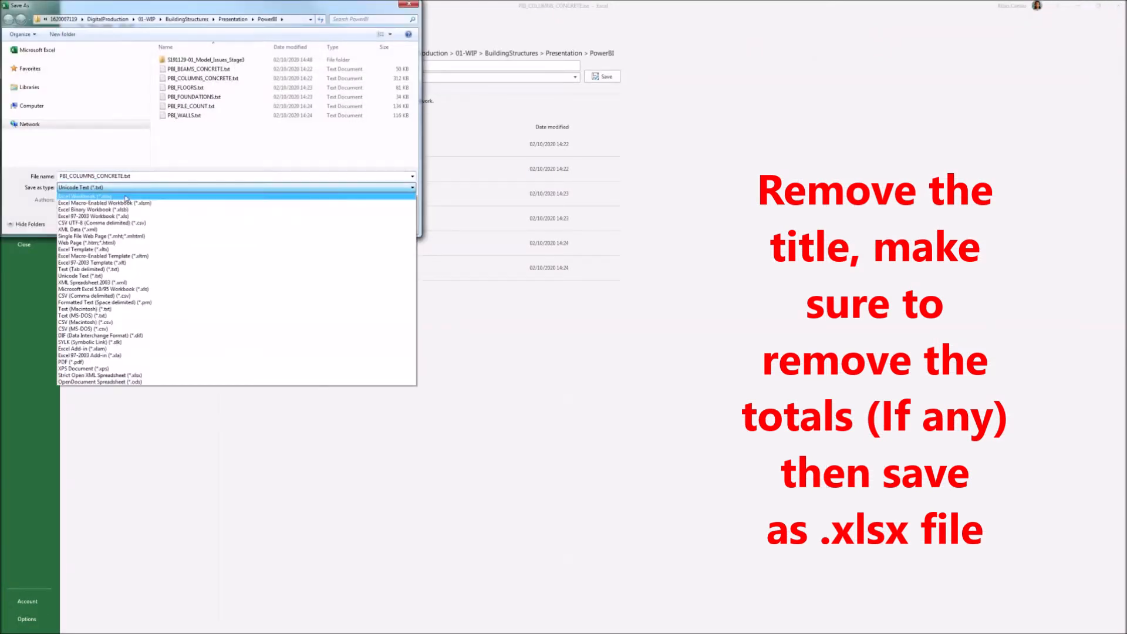
click(169, 197)
click(347, 234)
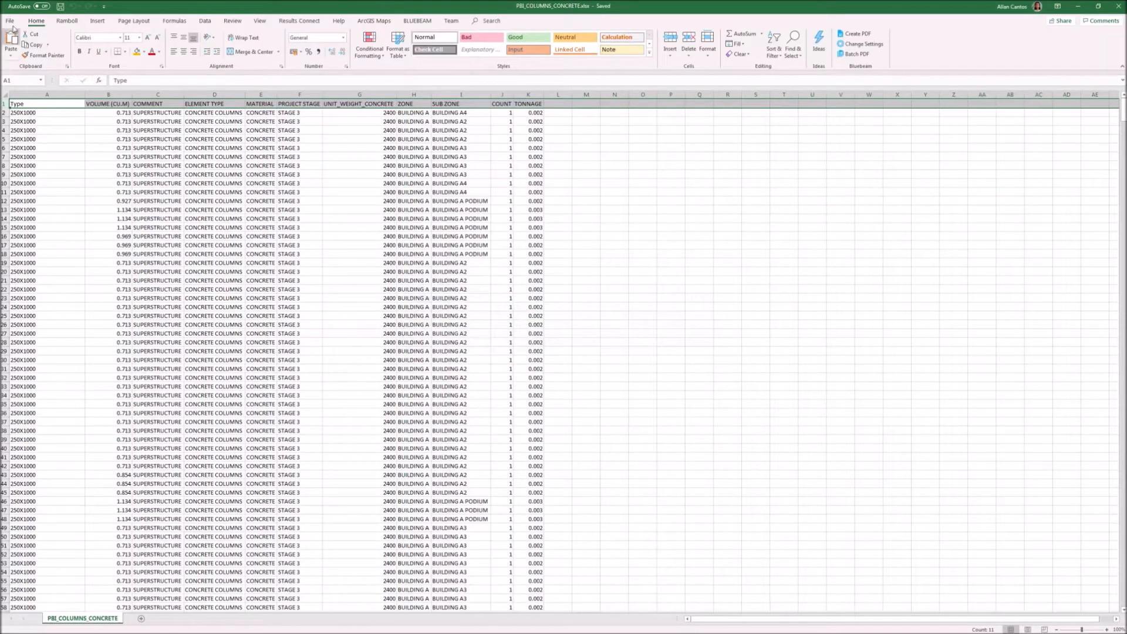
click(10, 22)
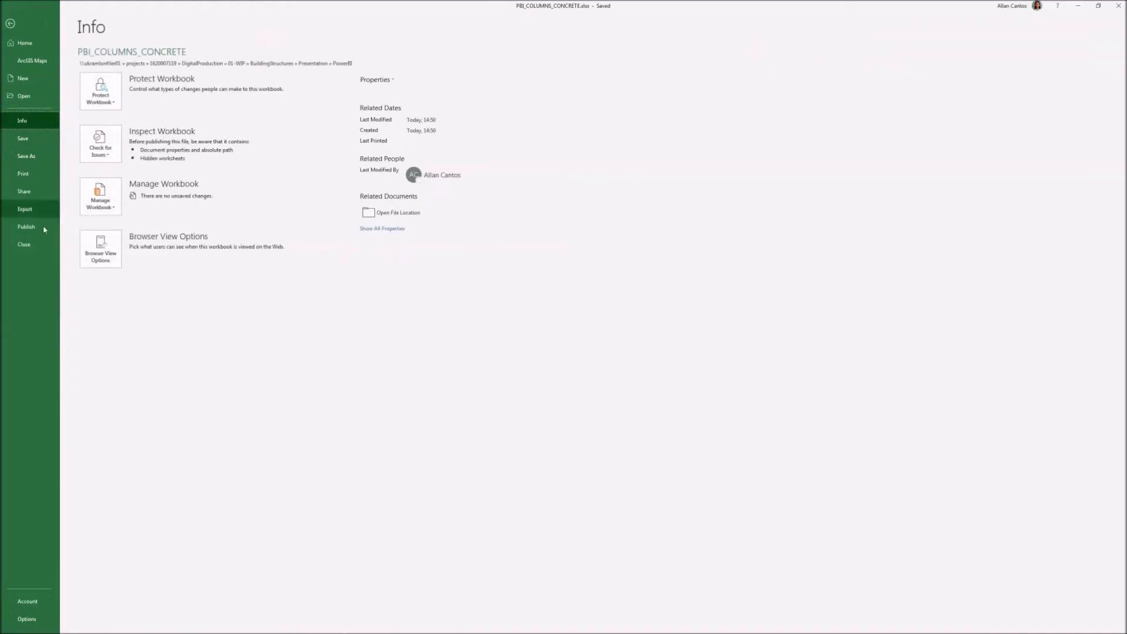
click(33, 246)
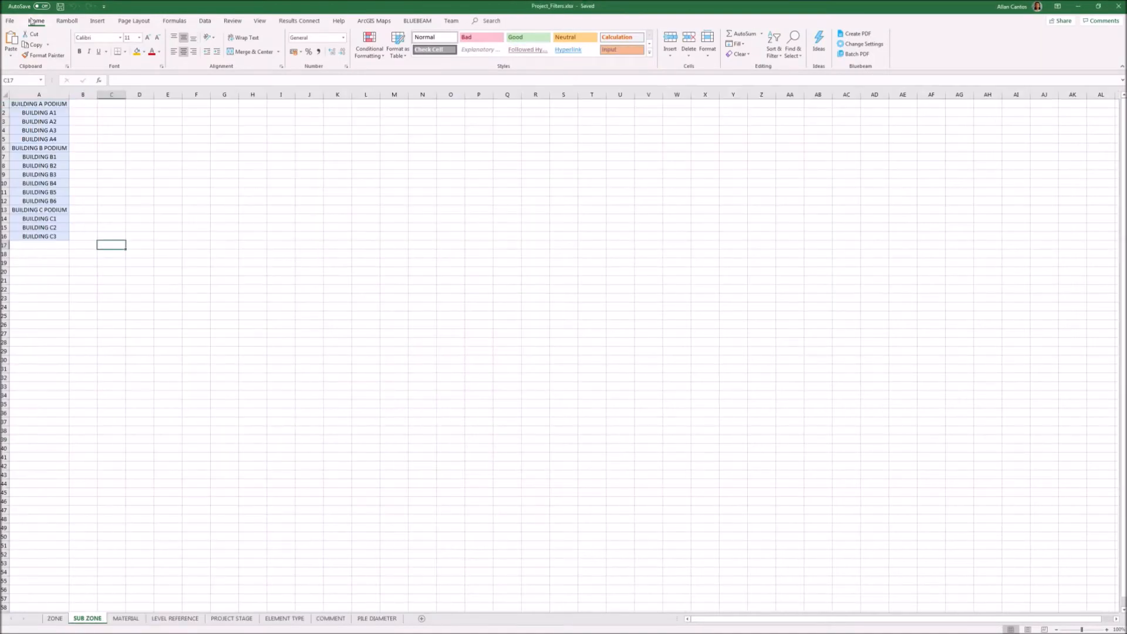
Open PBI_FLOORS.txt from the PowerBI folder, importing it as delimited text with the default import settings
click(14, 26)
click(24, 96)
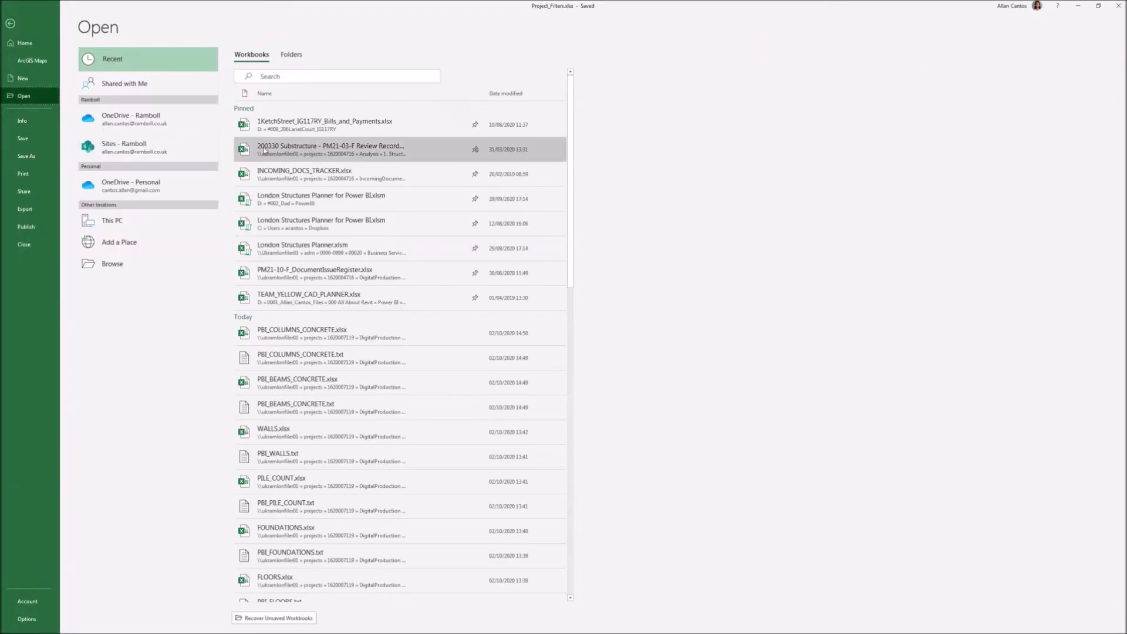
click(170, 259)
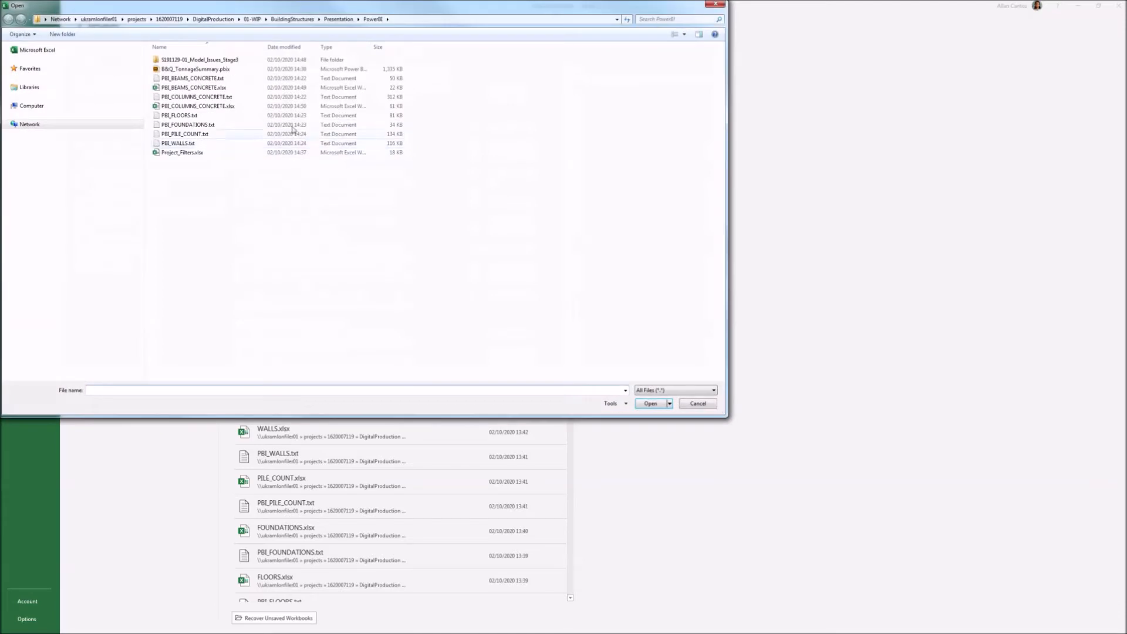
click(183, 117)
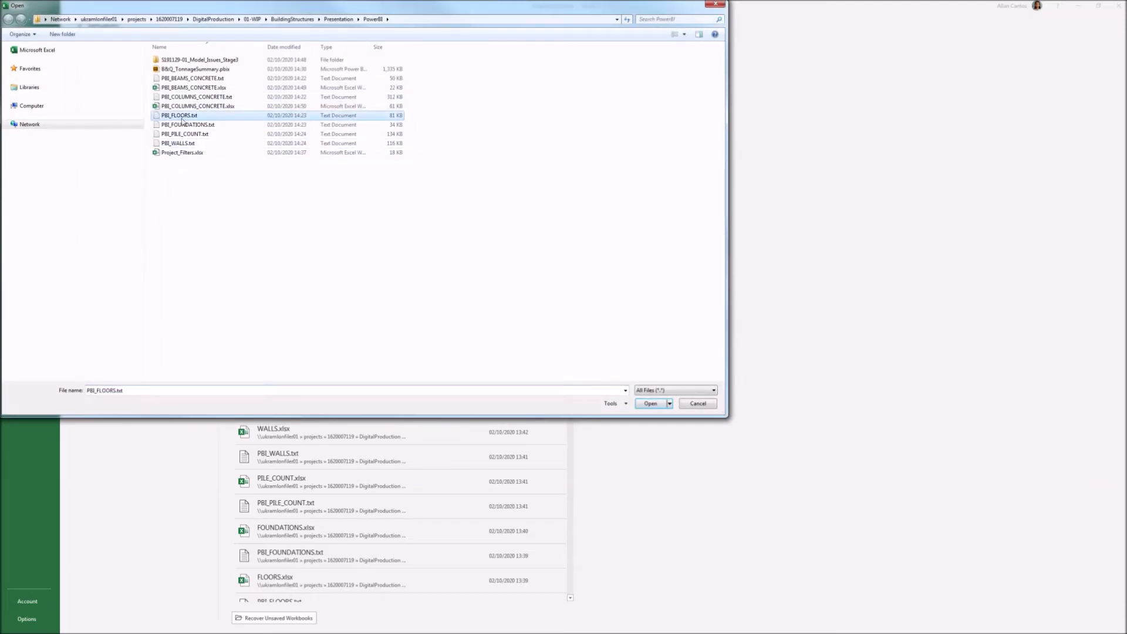
click(651, 405)
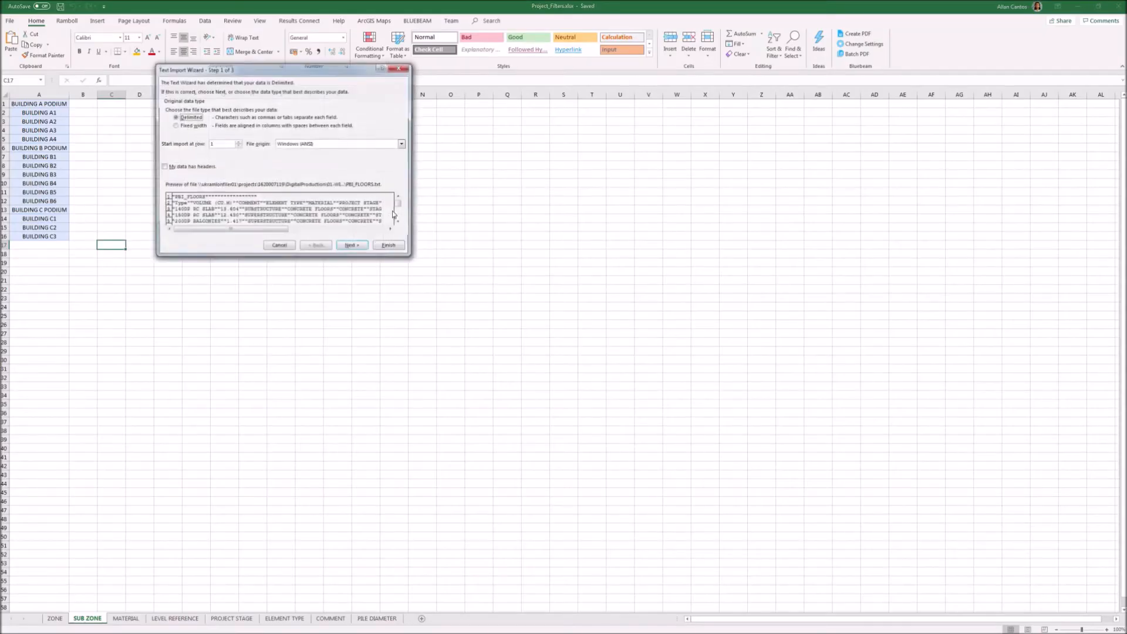
click(352, 246)
click(352, 246)
click(388, 246)
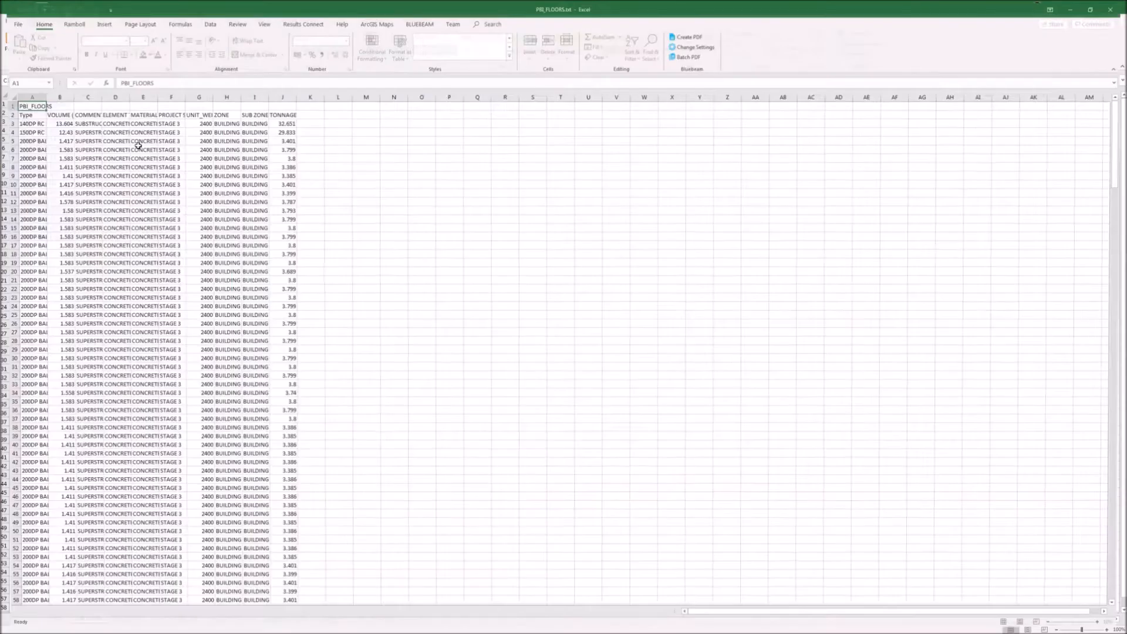
Fit all column widths to their contents and delete the title row above the headers in the PBI_FLOORS sheet
click(5, 94)
double_click(35, 94)
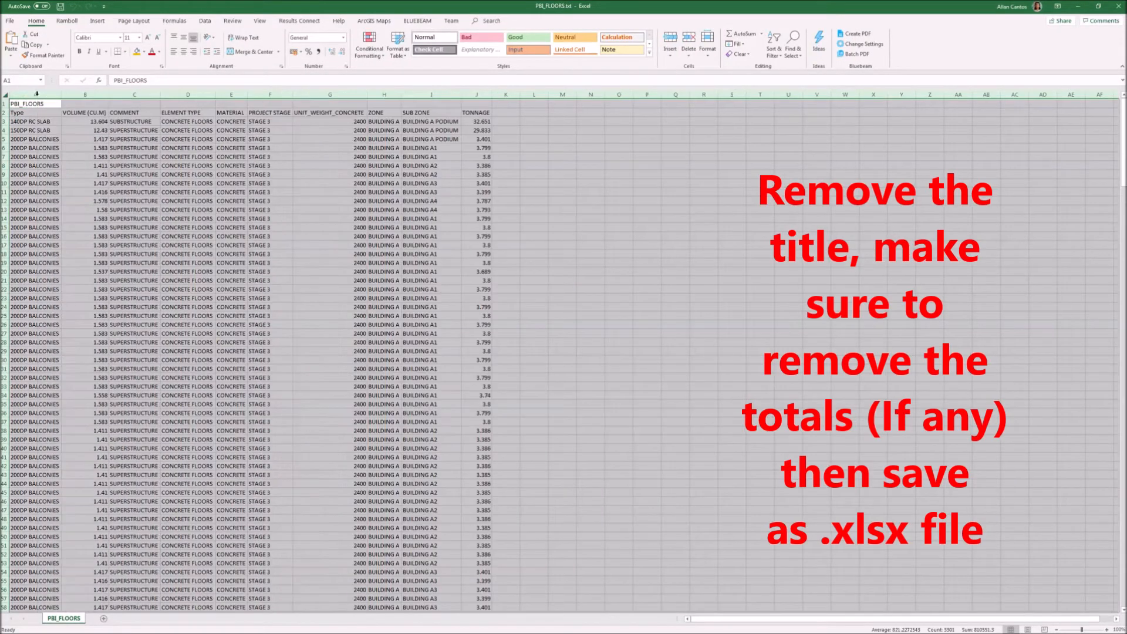
right_click(3, 104)
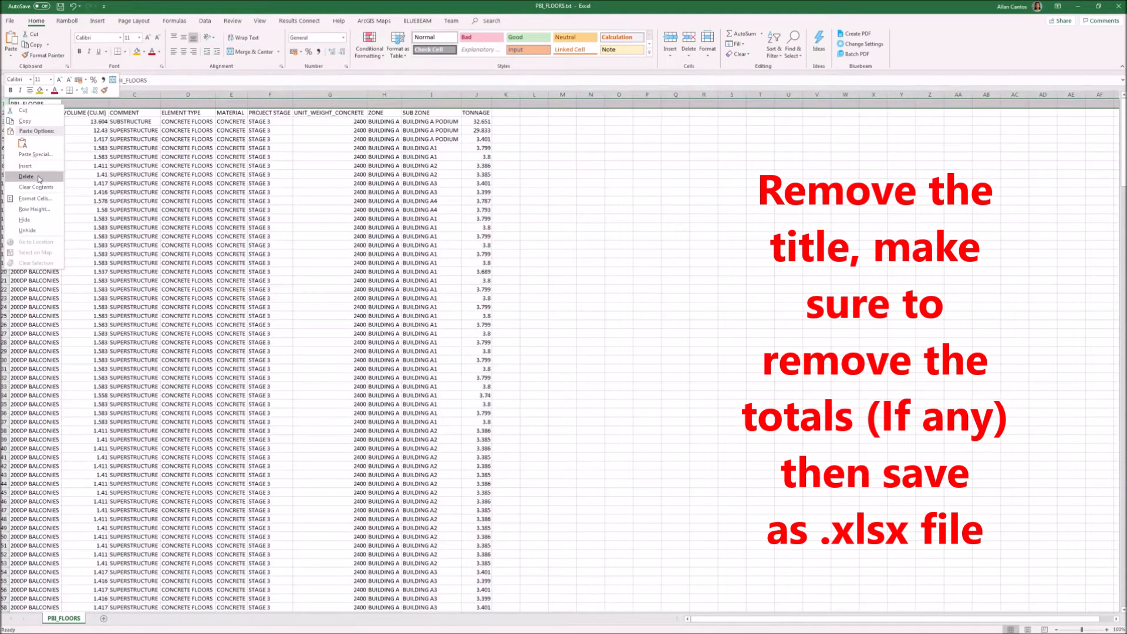
click(38, 175)
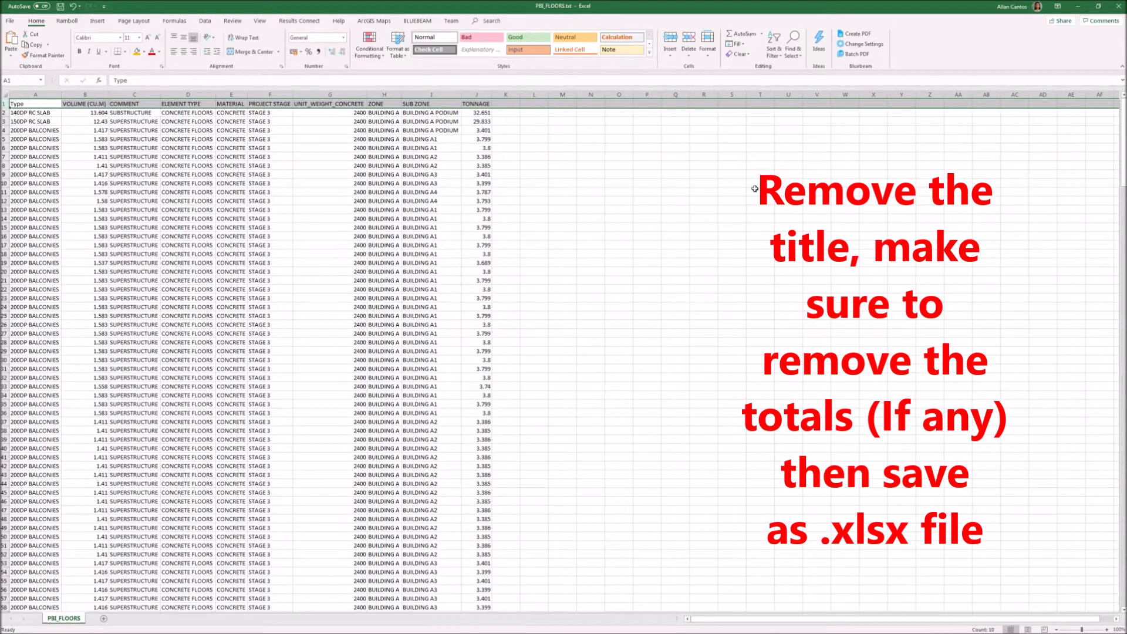
Save PBI_FLOORS as an Excel Workbook (.xlsx) in the PowerBI folder and close the file
mouse_move(1118, 148)
mouse_down()
mouse_move(1123, 589)
mouse_move(1122, 147)
mouse_up()
click(9, 22)
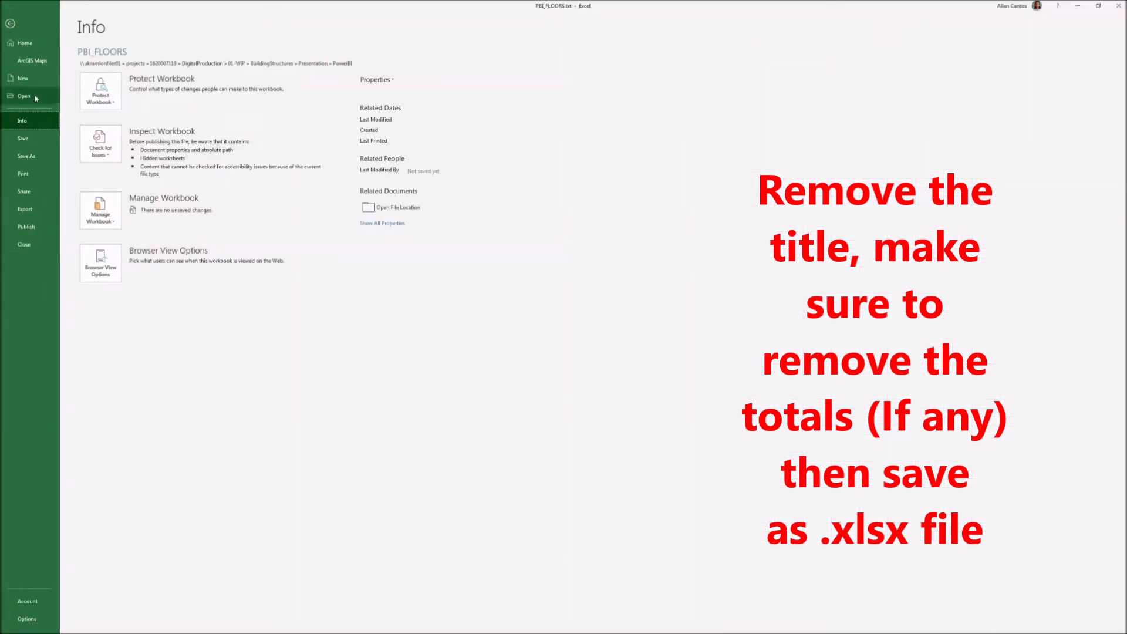
click(26, 156)
click(146, 237)
click(183, 188)
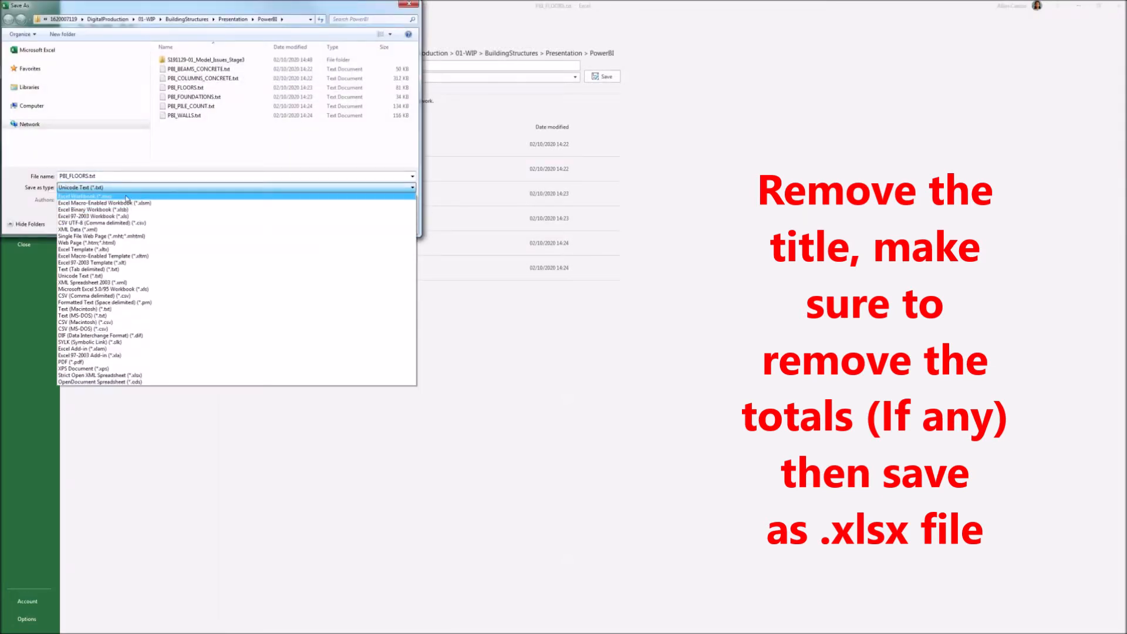
click(183, 197)
key(Return)
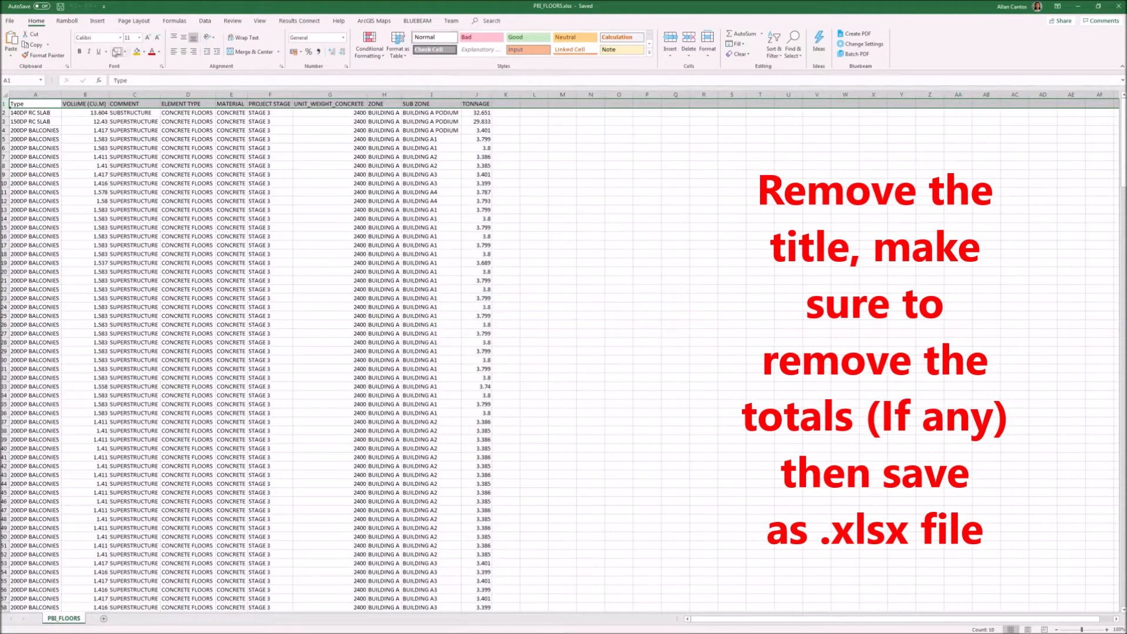
click(10, 20)
click(24, 243)
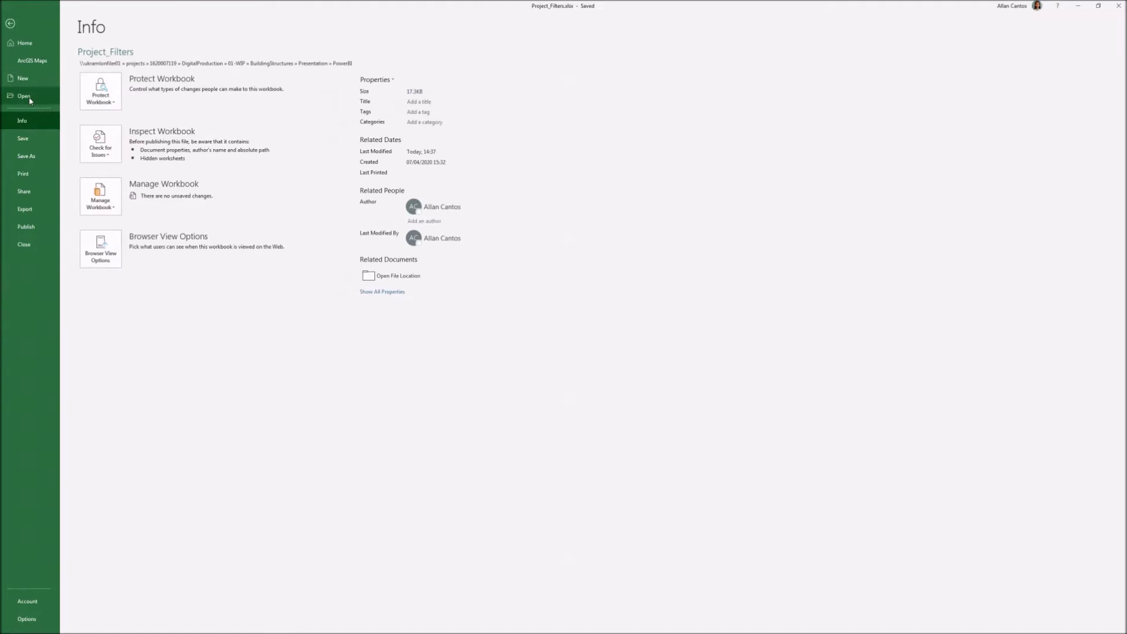
Open PBI_FOUNDATIONS.txt from the PowerBI folder, importing it as delimited text with the default import settings
click(22, 96)
click(132, 267)
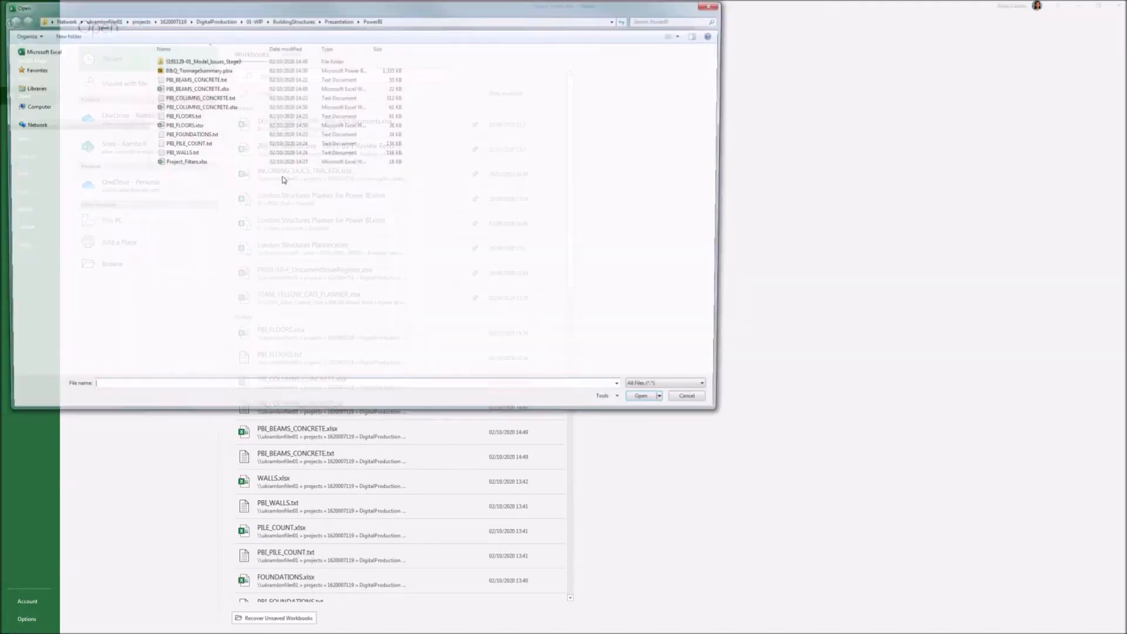
click(186, 136)
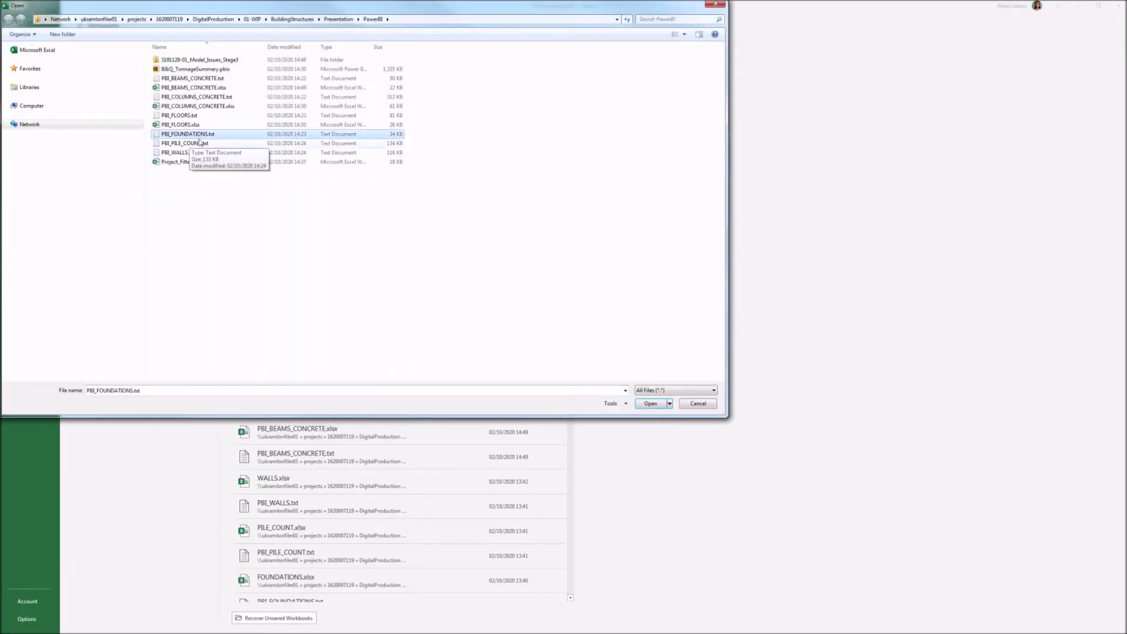
click(655, 405)
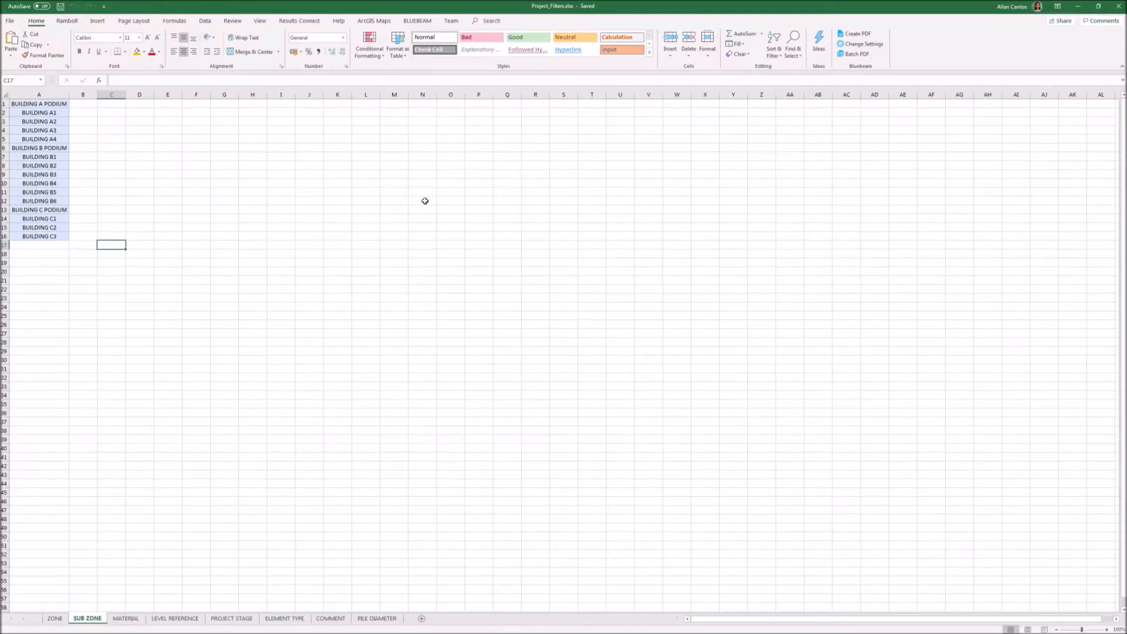
click(354, 247)
click(390, 246)
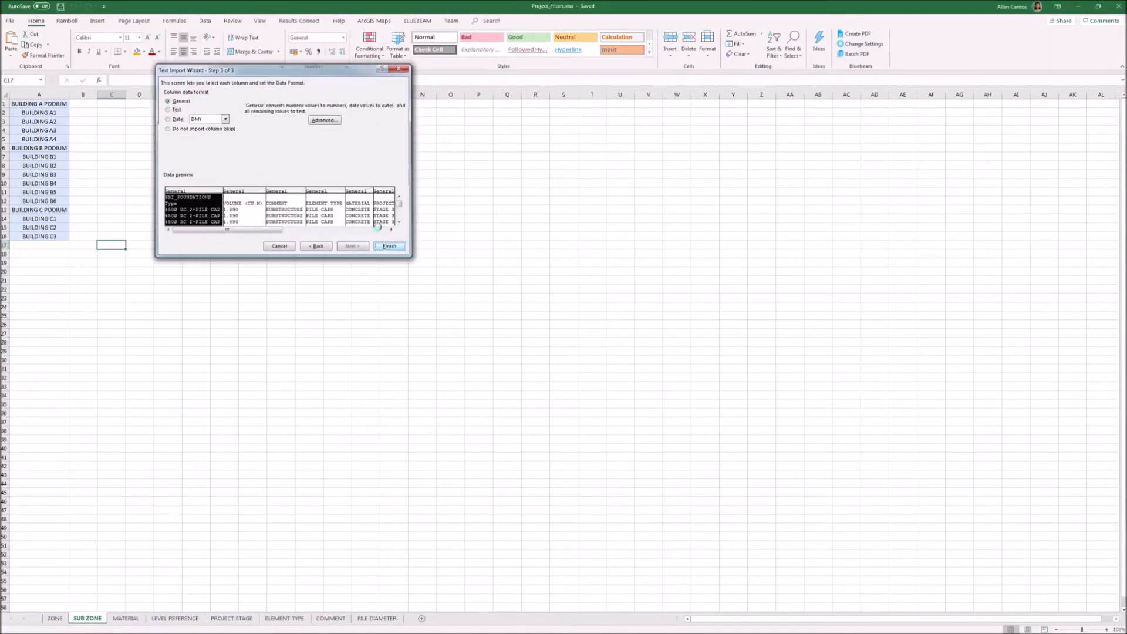
Fit all column widths to their contents and delete the title row above the headers in the PBI_FOUNDATIONS sheet
click(7, 96)
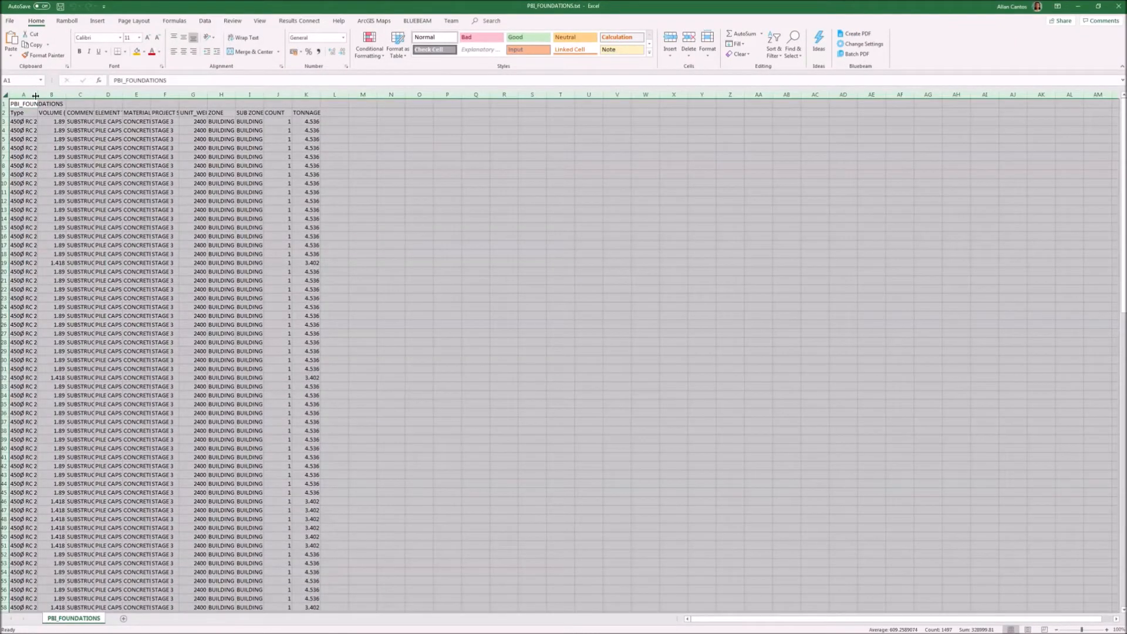
double_click(36, 96)
click(4, 104)
right_click(4, 104)
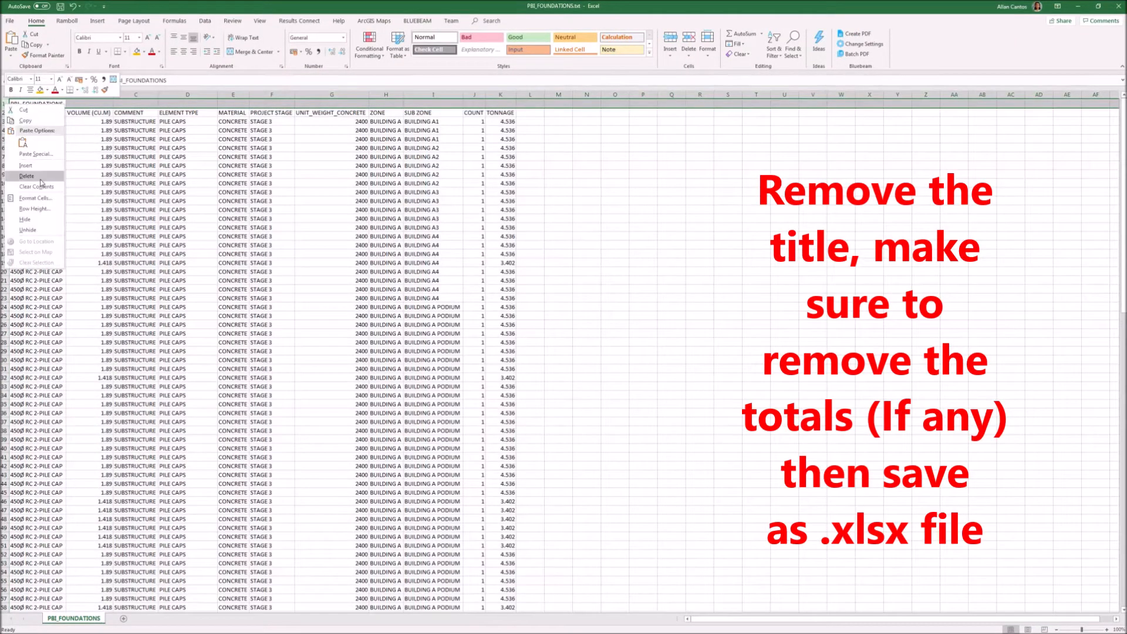
click(40, 177)
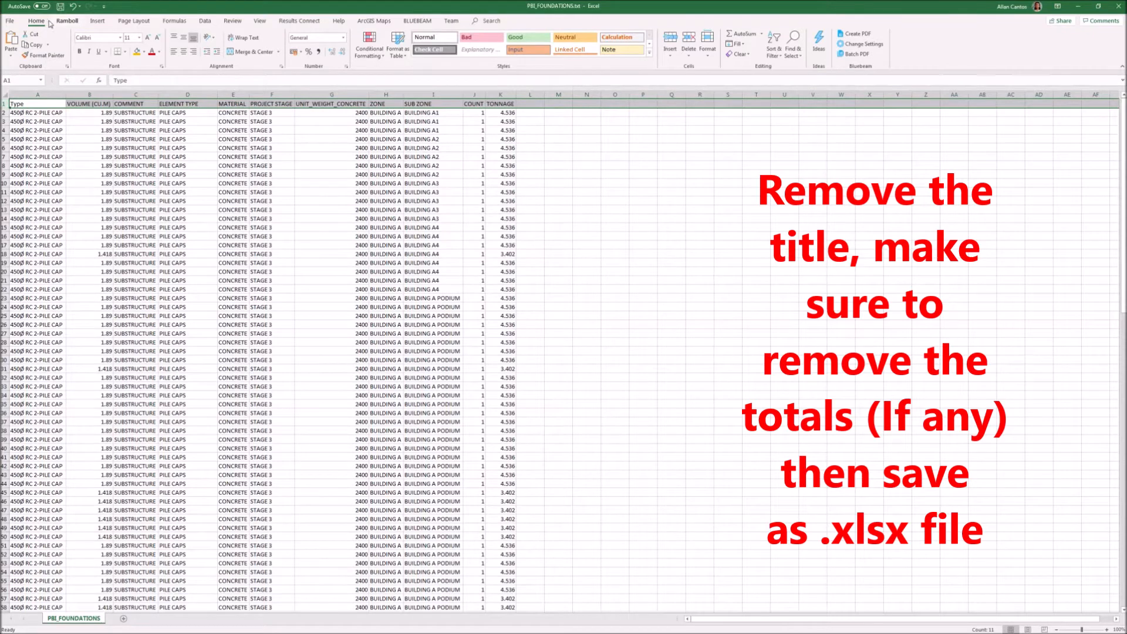
Save PBI_FOUNDATIONS as an Excel Workbook (.xlsx) in the PowerBI folder and close the file
click(9, 21)
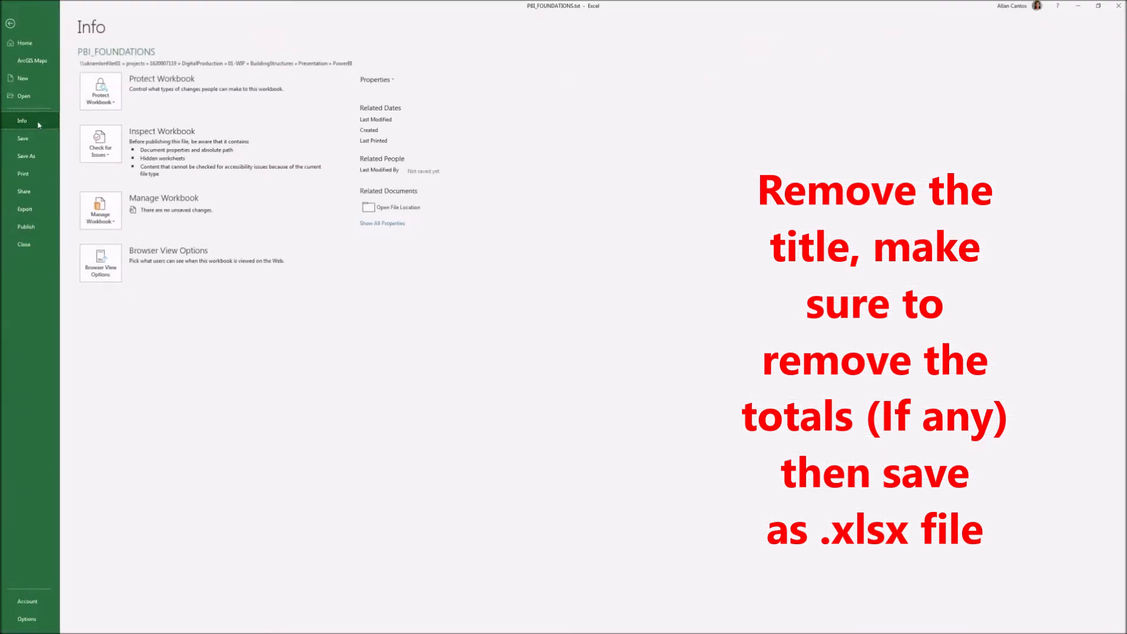
click(40, 156)
click(160, 243)
click(127, 188)
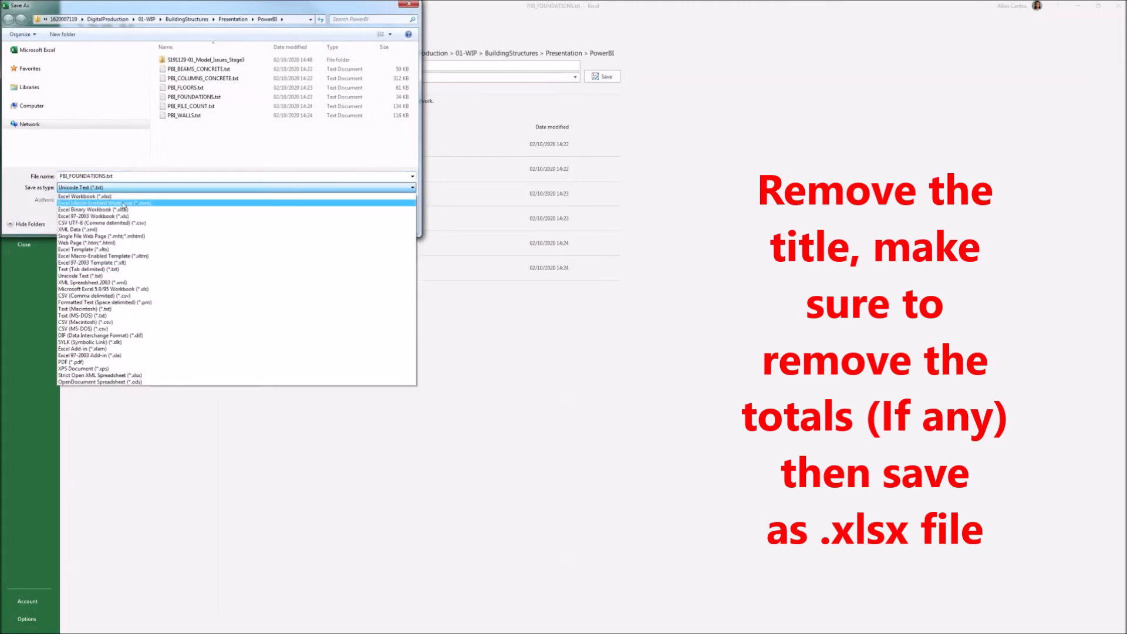
click(126, 197)
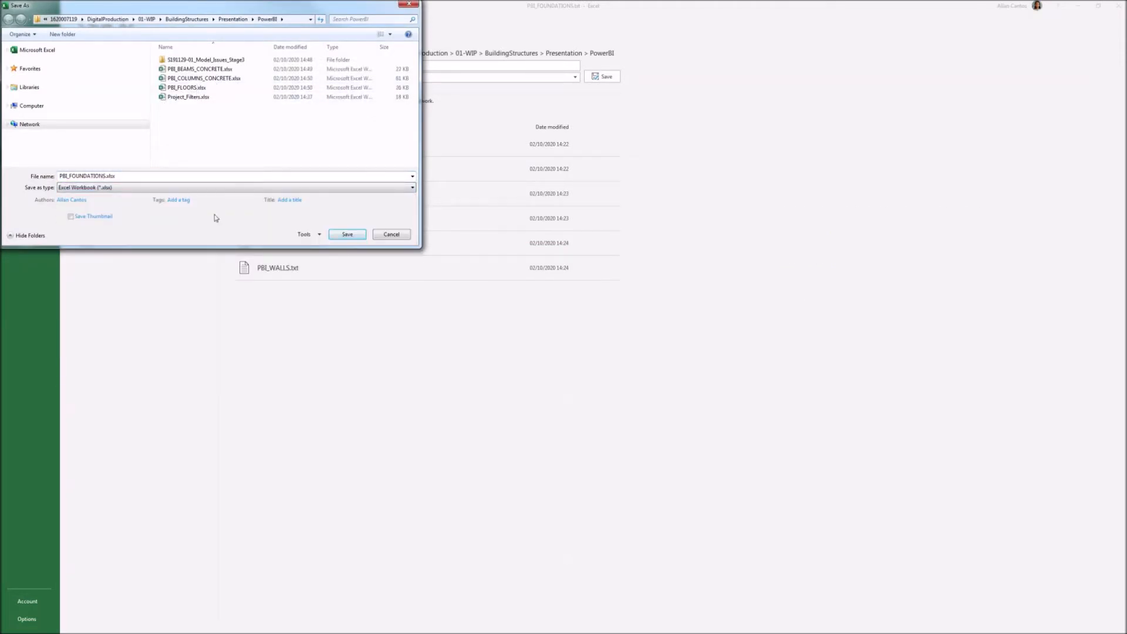
click(347, 235)
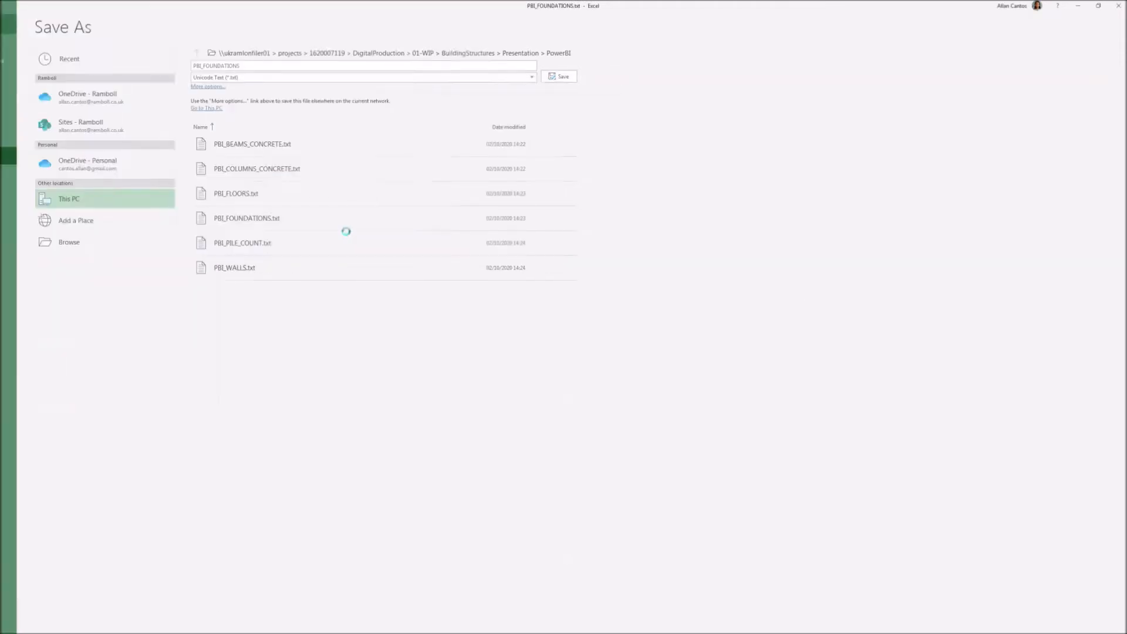
click(9, 21)
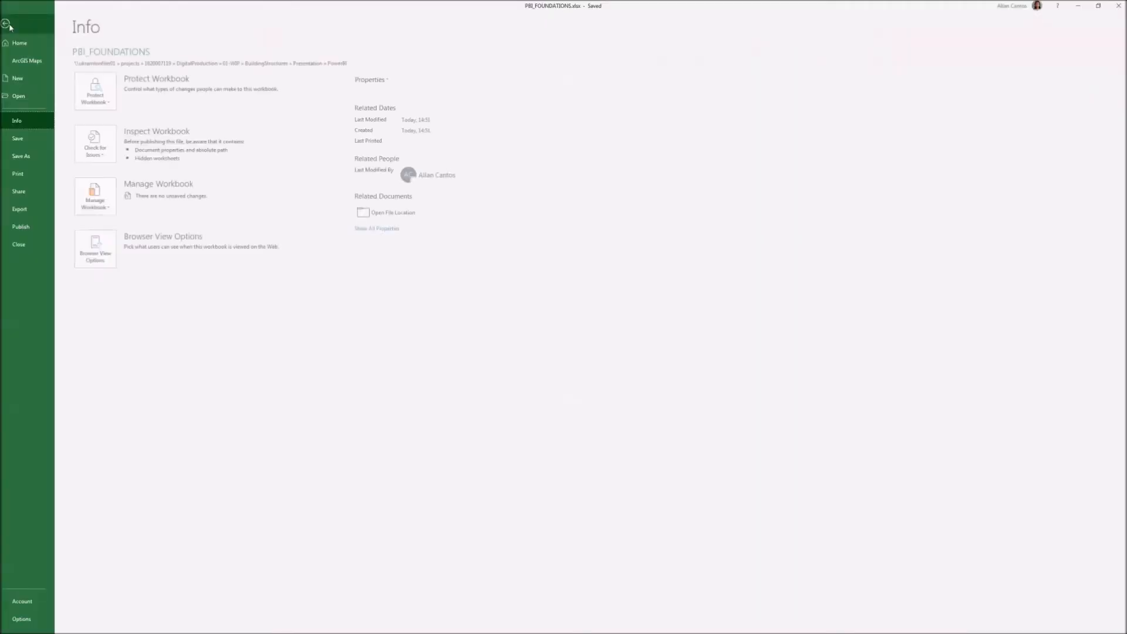
click(24, 245)
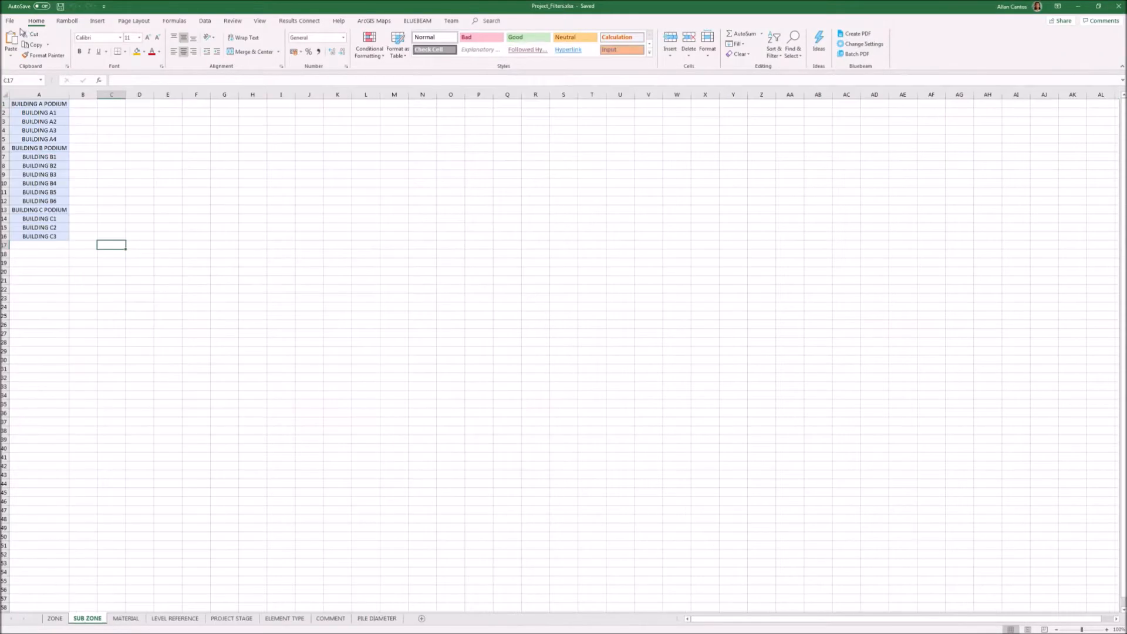
Open PBI_PILE_COUNT.txt from the PowerBI folder, importing it as delimited text with the default import settings
click(11, 21)
click(30, 99)
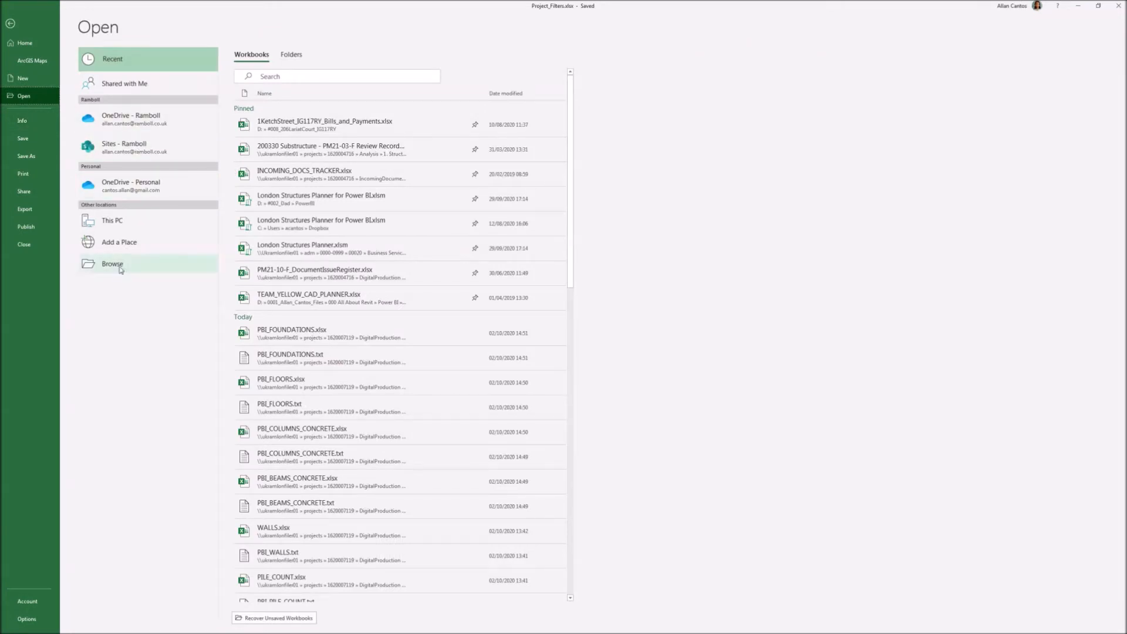
click(153, 267)
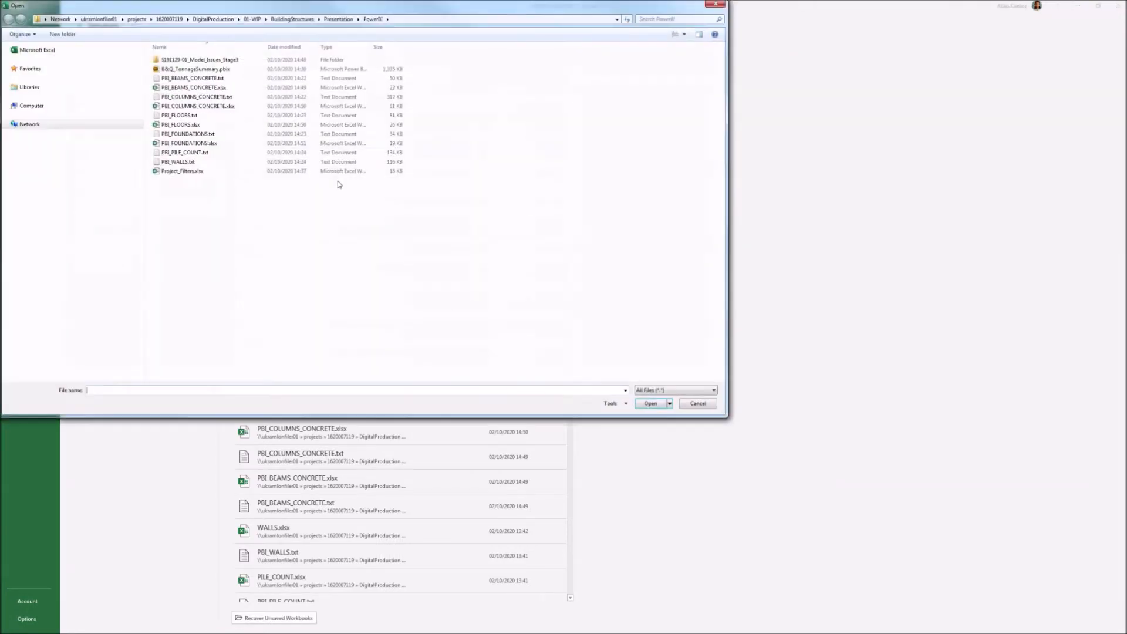
click(196, 153)
click(651, 404)
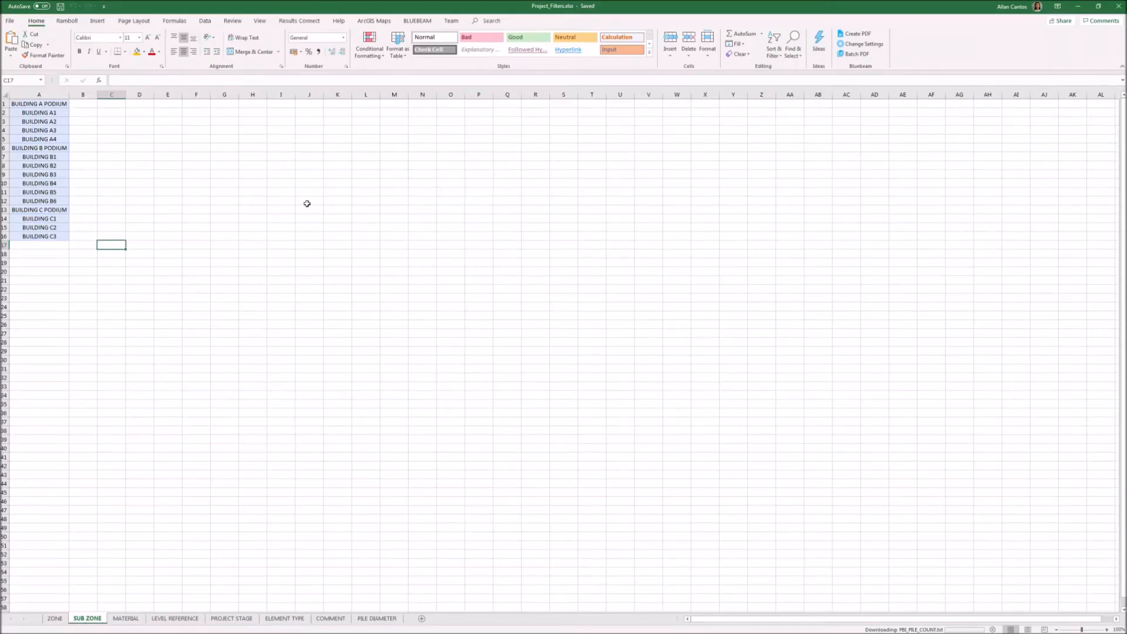
click(353, 247)
click(353, 247)
click(387, 247)
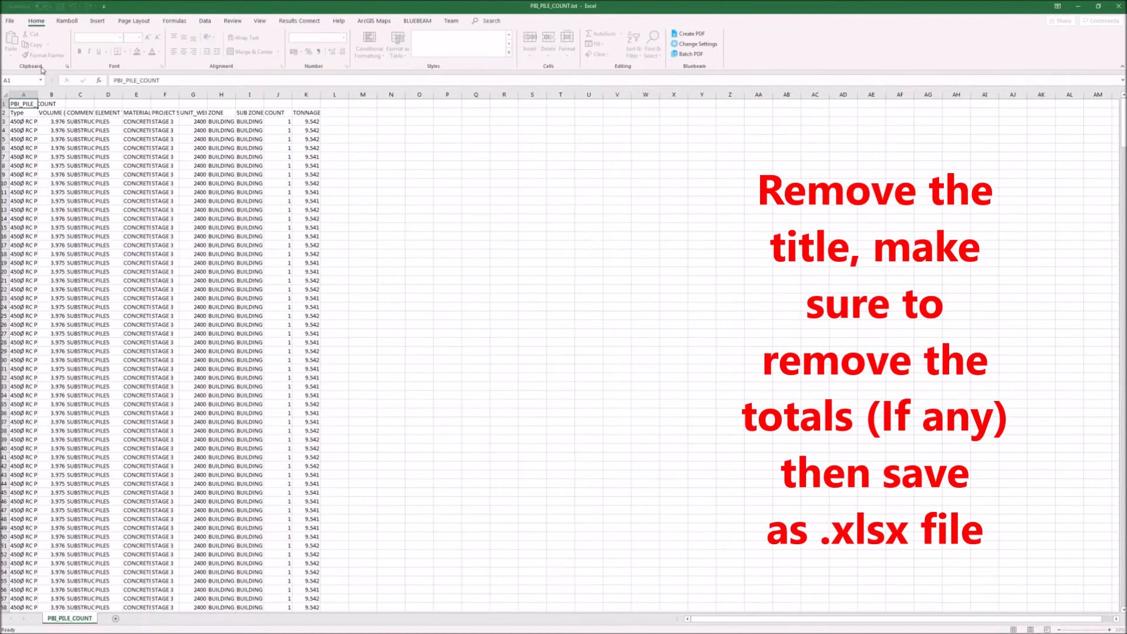
Fit all column widths in the PBI_PILE_COUNT sheet and delete the title row above the headers, checking the end of the data for totals
click(4, 94)
double_click(37, 94)
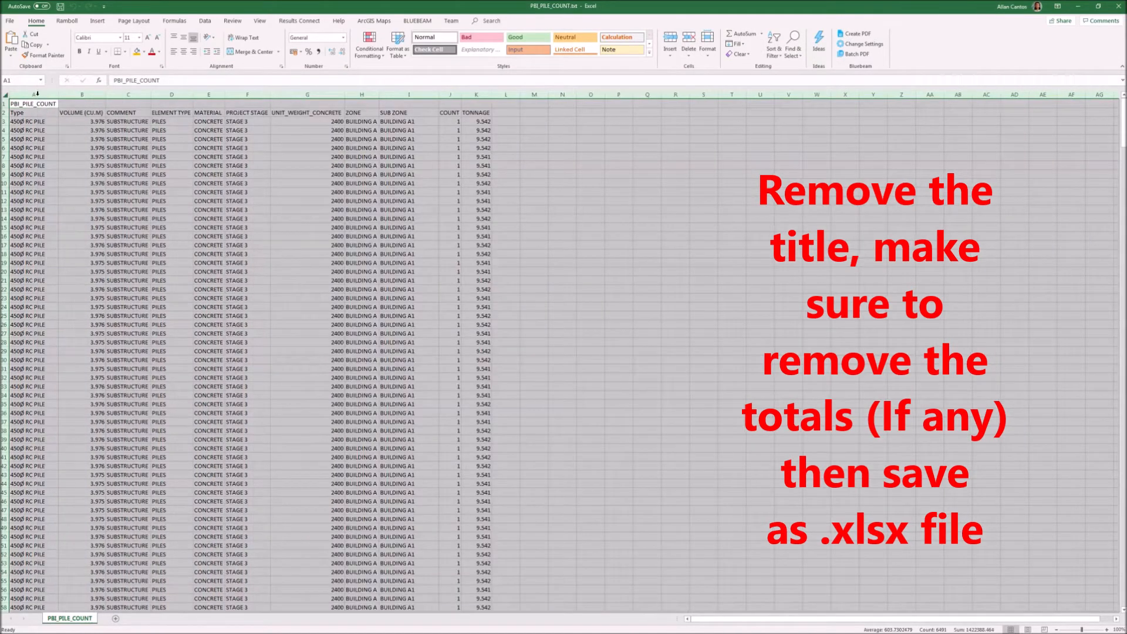
click(4, 103)
right_click(4, 104)
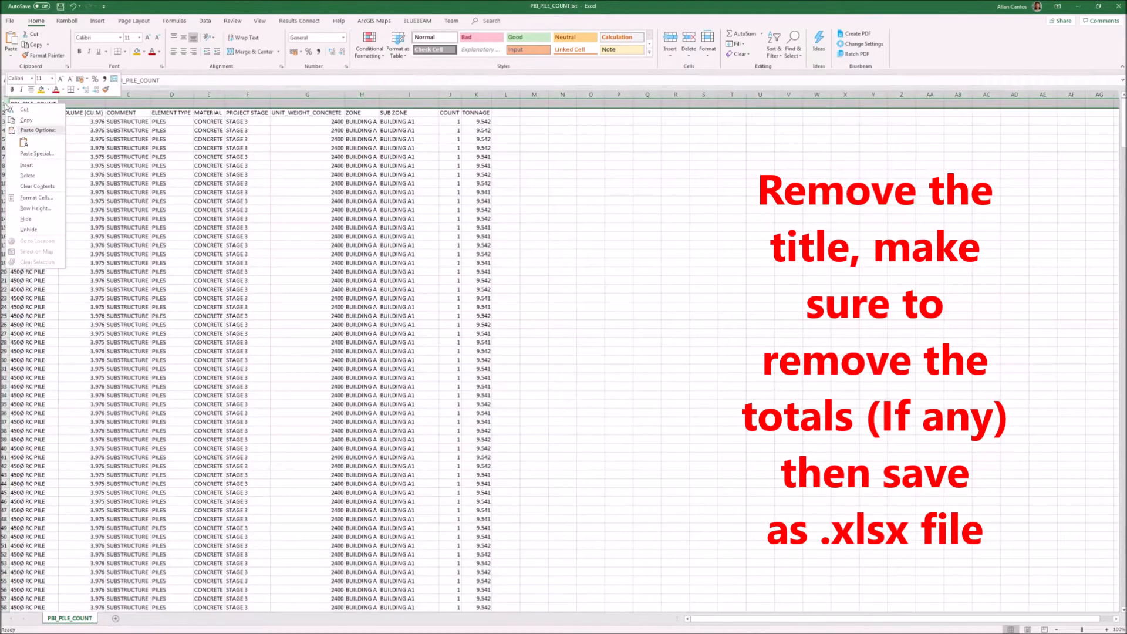
click(38, 176)
drag(1126, 131, 1125, 589)
scroll(99, 491, down, 4)
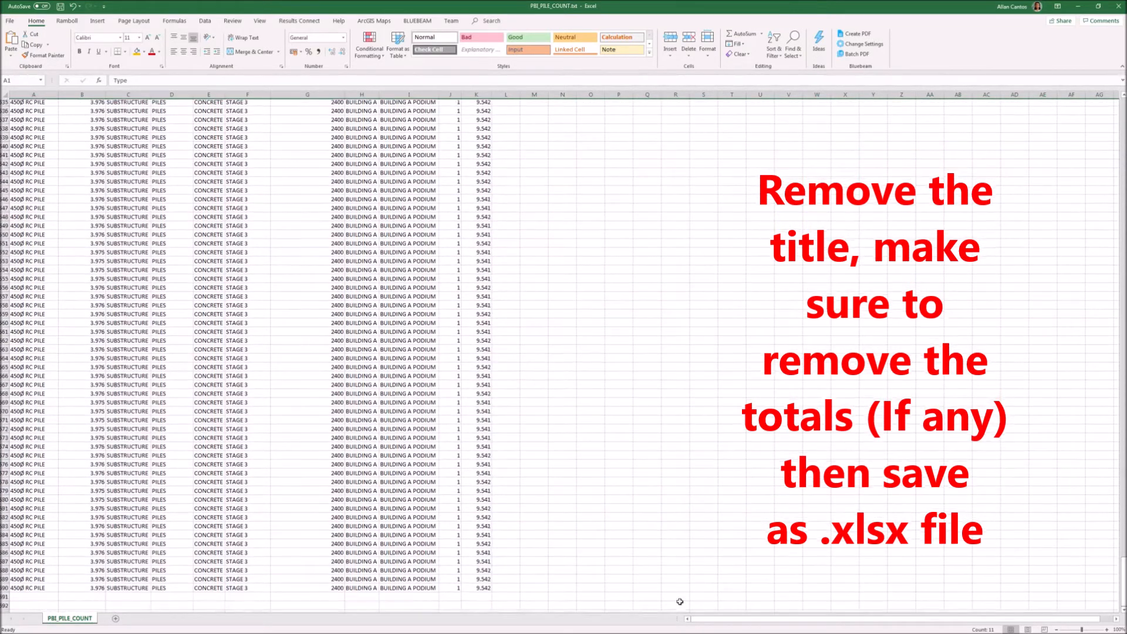
Save PBI_PILE_COUNT as an Excel Workbook (.xlsx) in the PowerBI folder and close the file
click(10, 23)
click(27, 156)
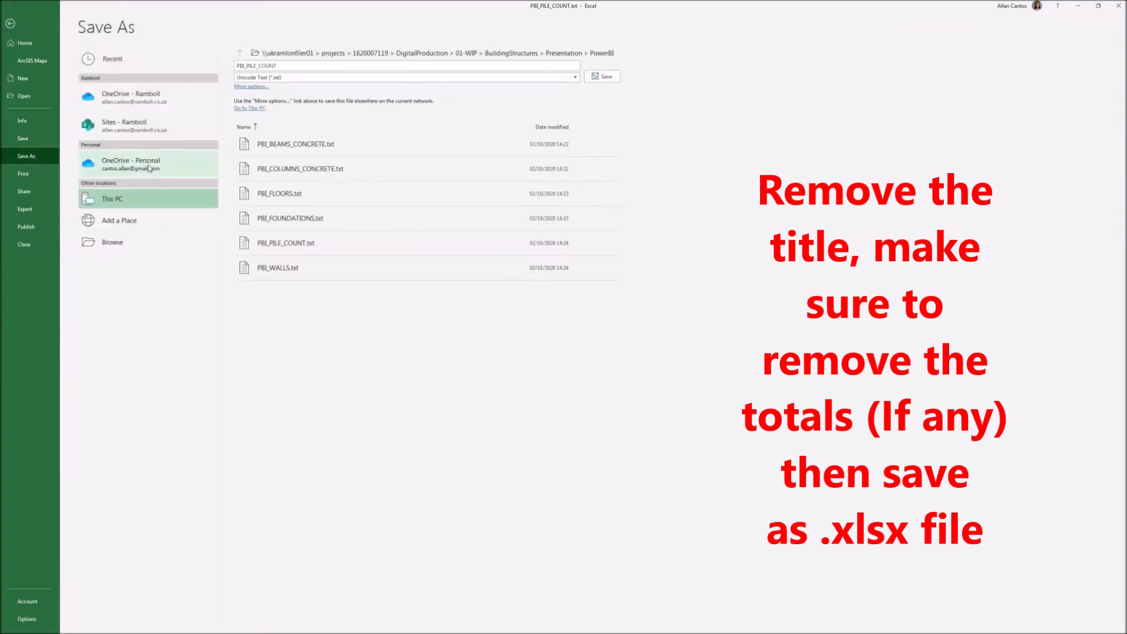
click(129, 245)
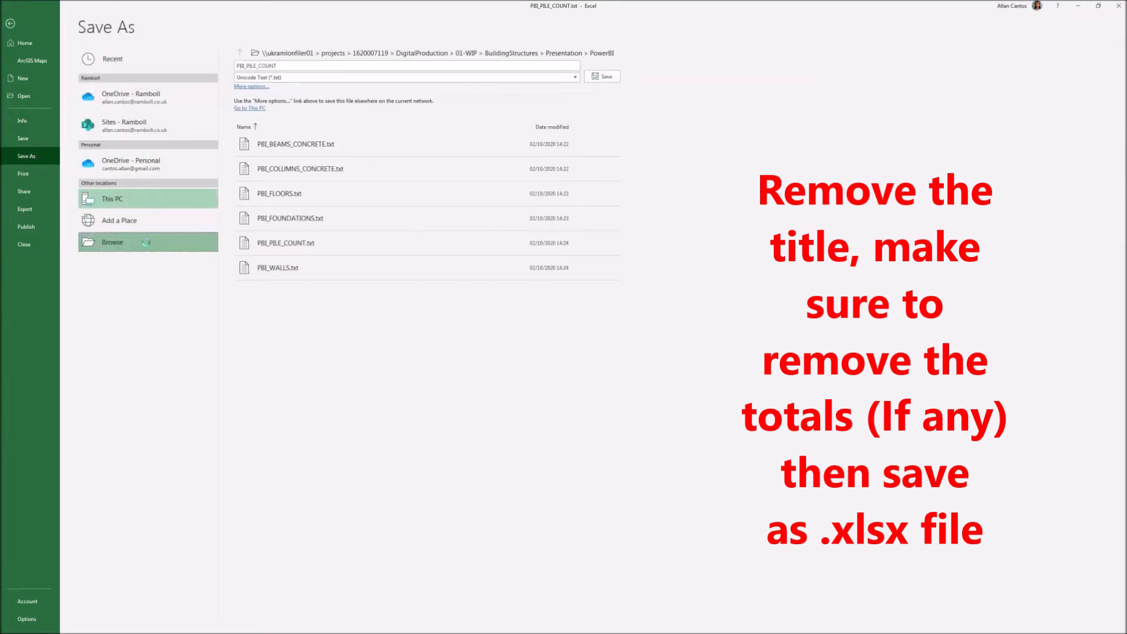
click(208, 187)
click(211, 196)
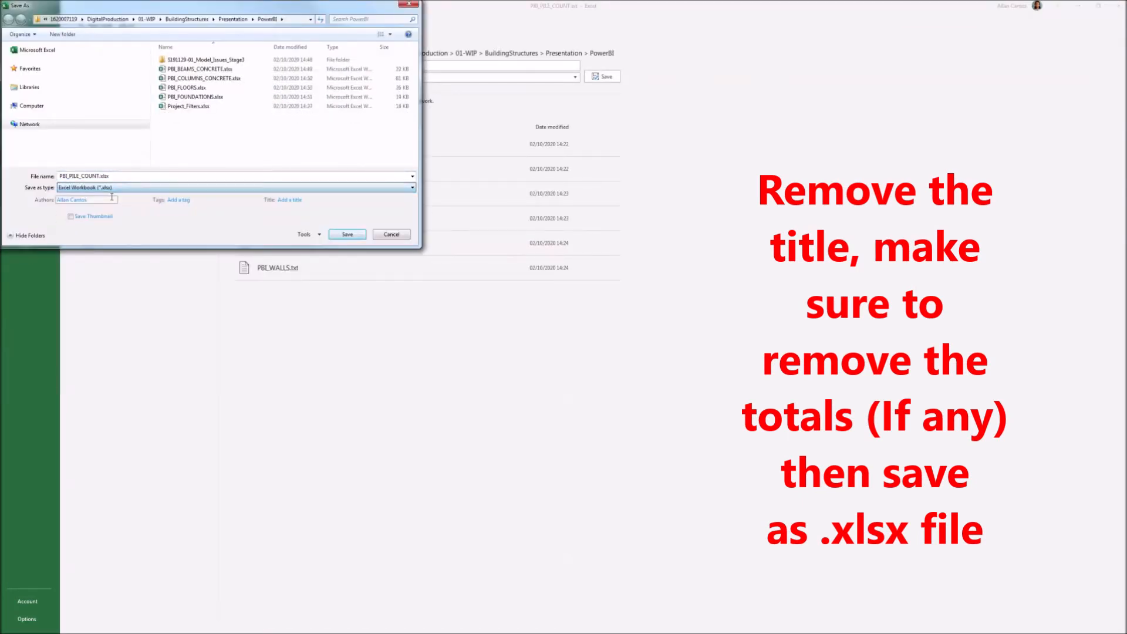
key(Return)
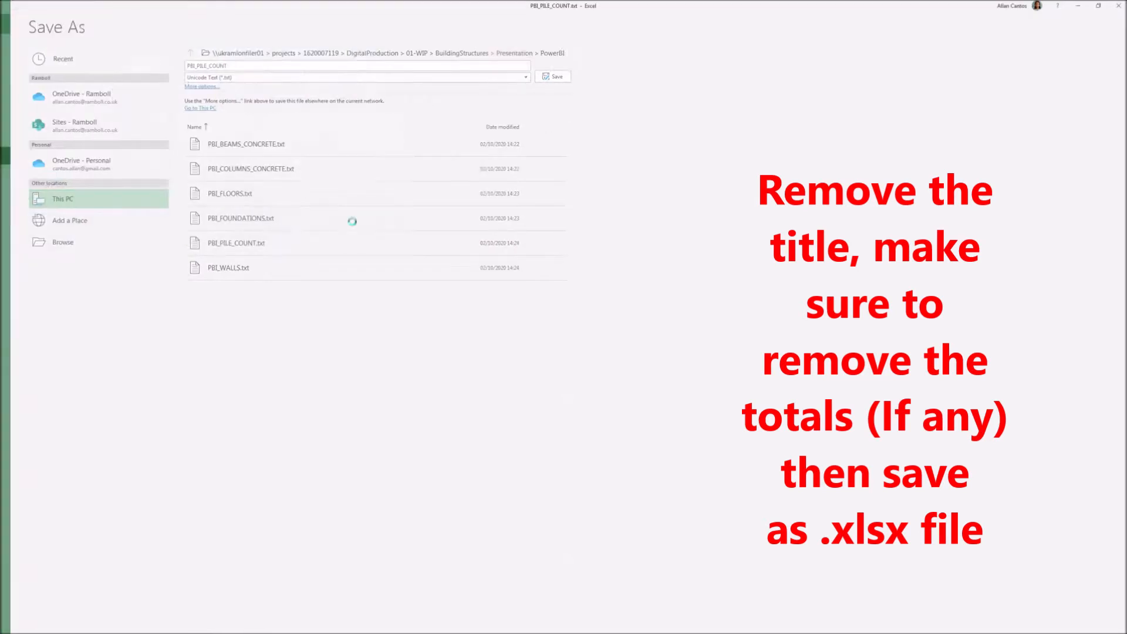
click(11, 22)
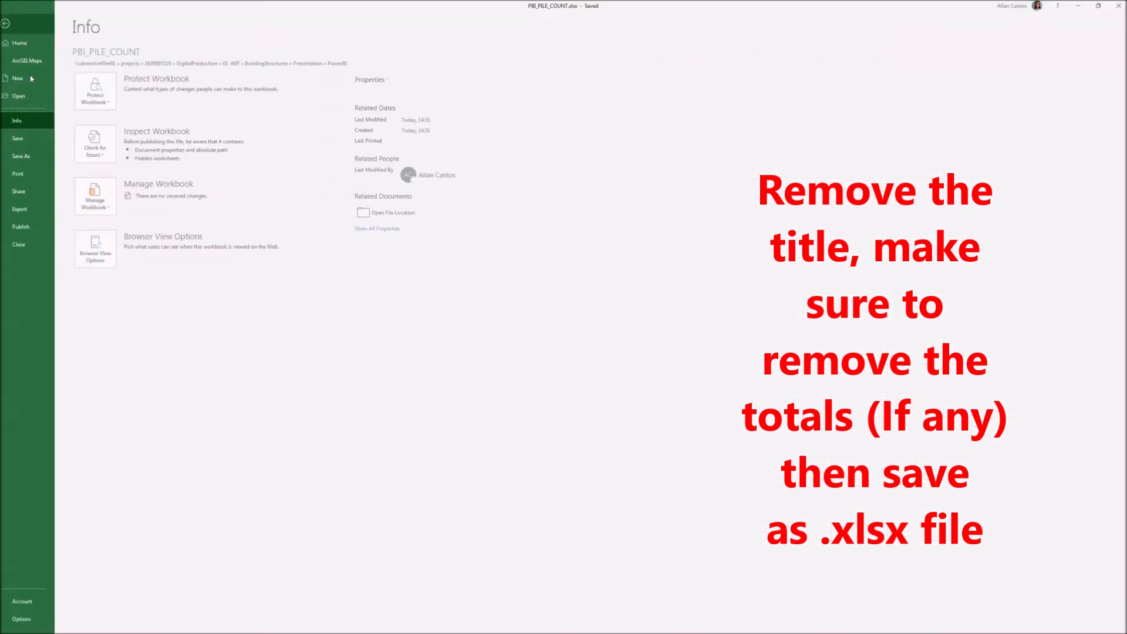
click(33, 244)
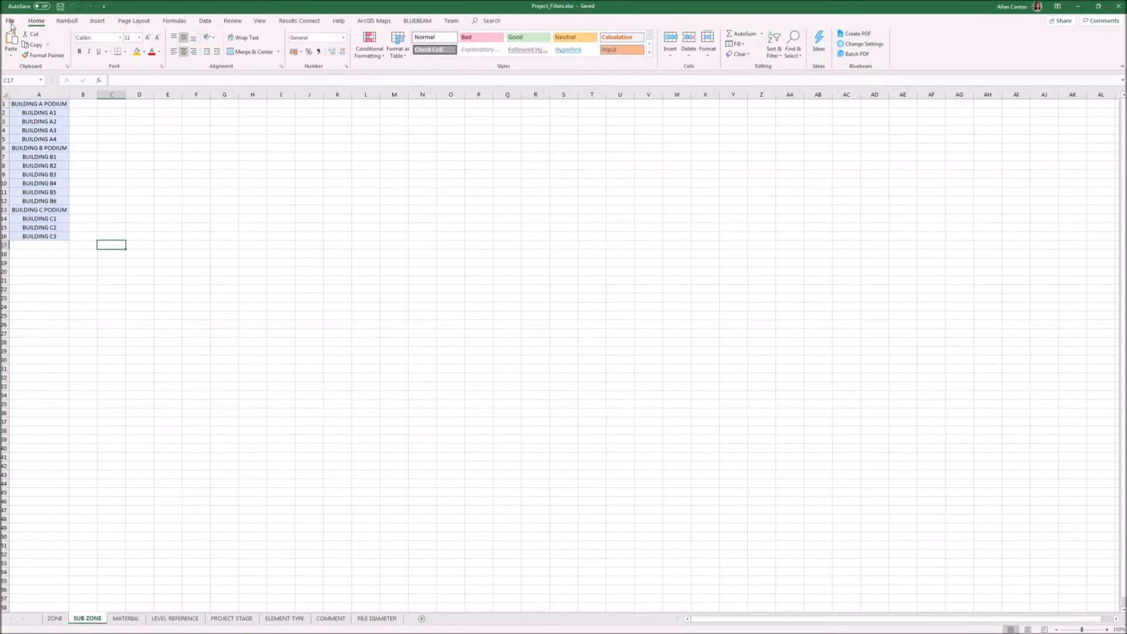
Open PBI_WALLS.txt from the PowerBI folder, importing it as delimited text with the default import settings
click(11, 24)
click(30, 96)
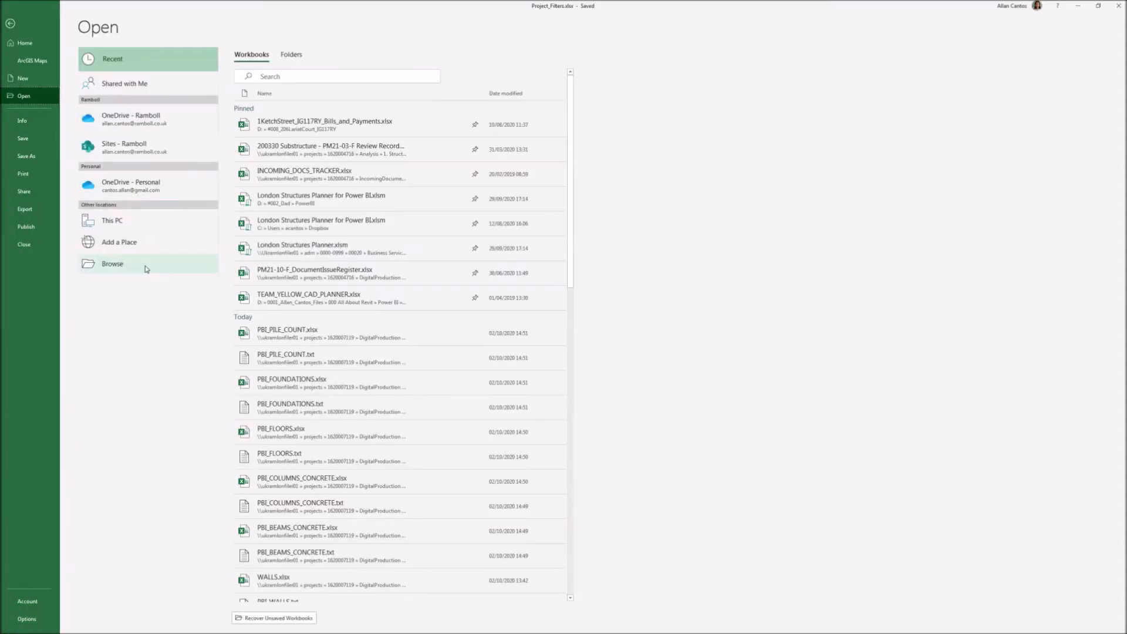
click(143, 264)
click(183, 171)
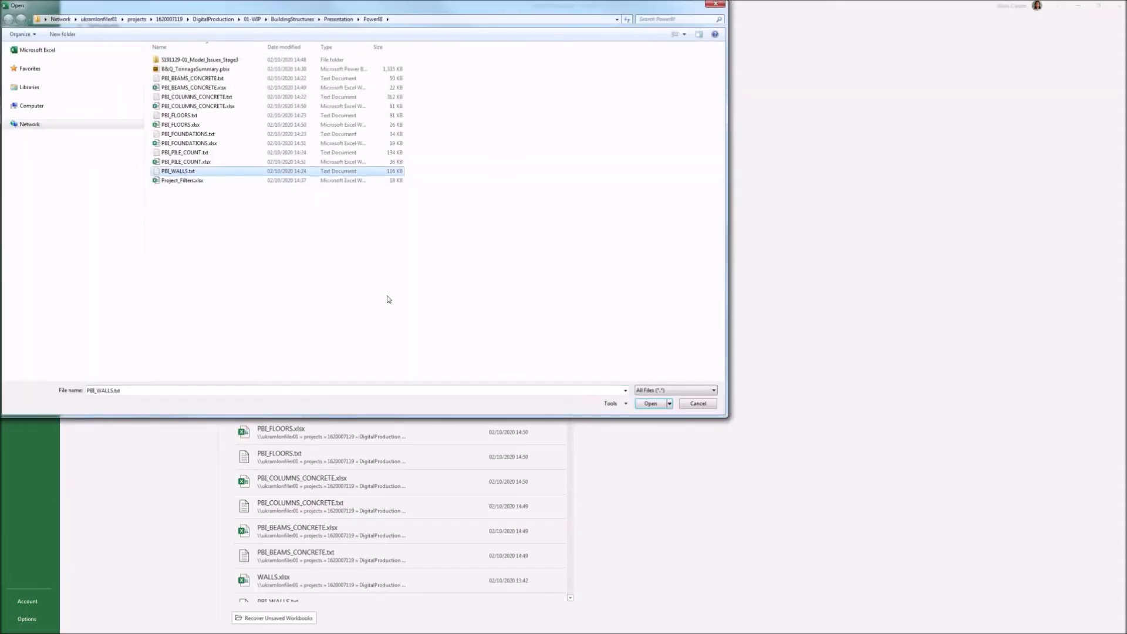
click(649, 405)
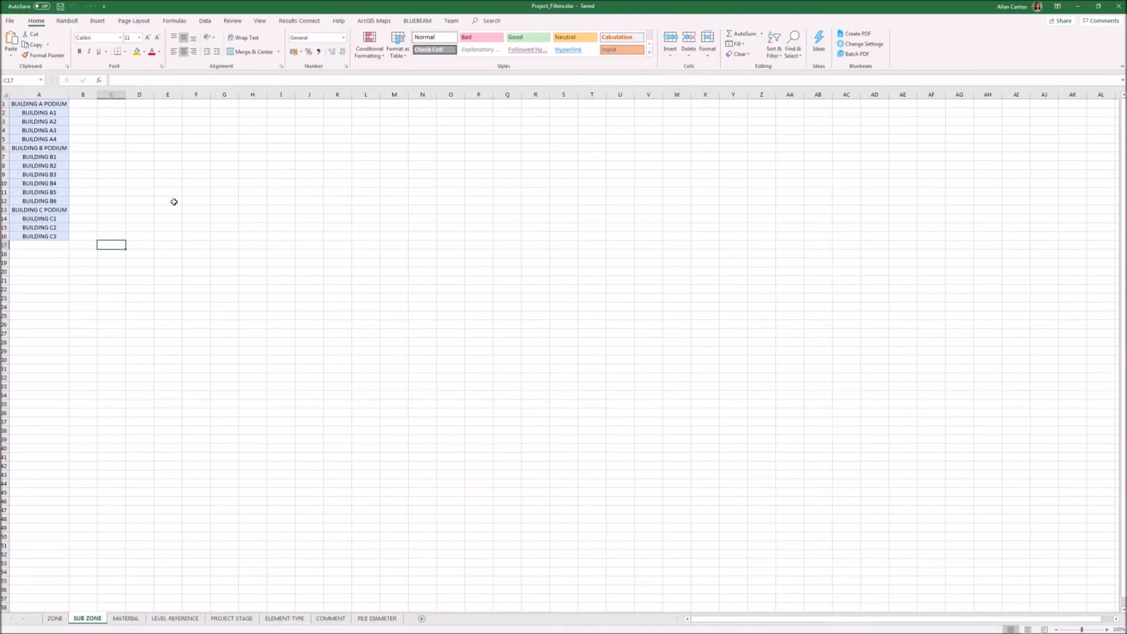
click(353, 247)
click(354, 247)
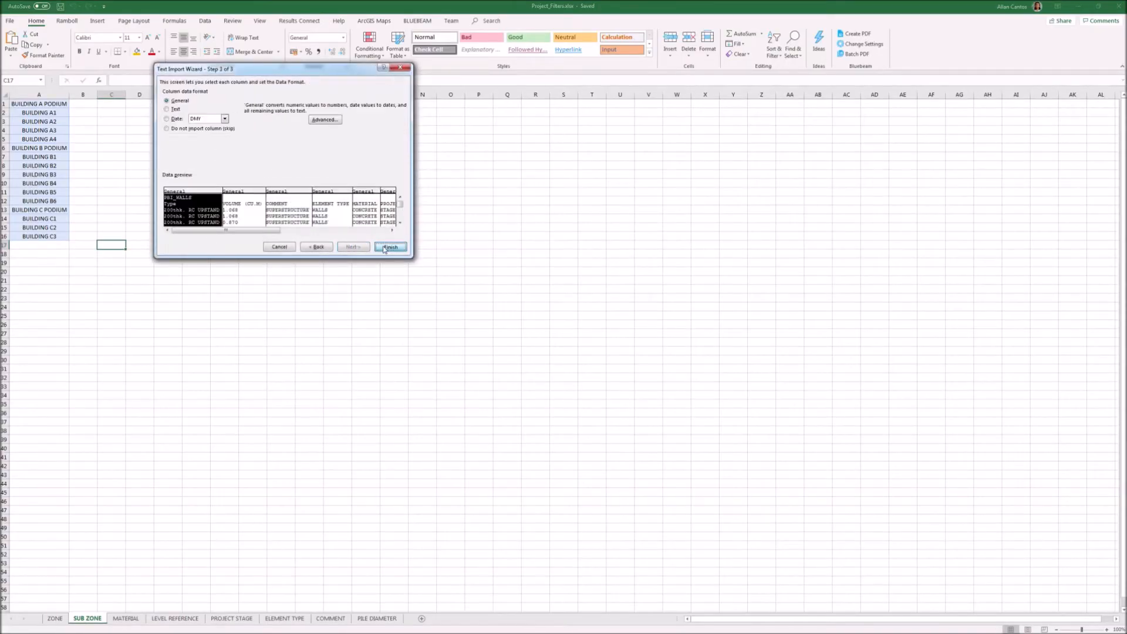
click(384, 247)
Fit all column widths in the PBI_WALLS sheet and delete the title row above the headers, checking the end of the data for totals
click(4, 94)
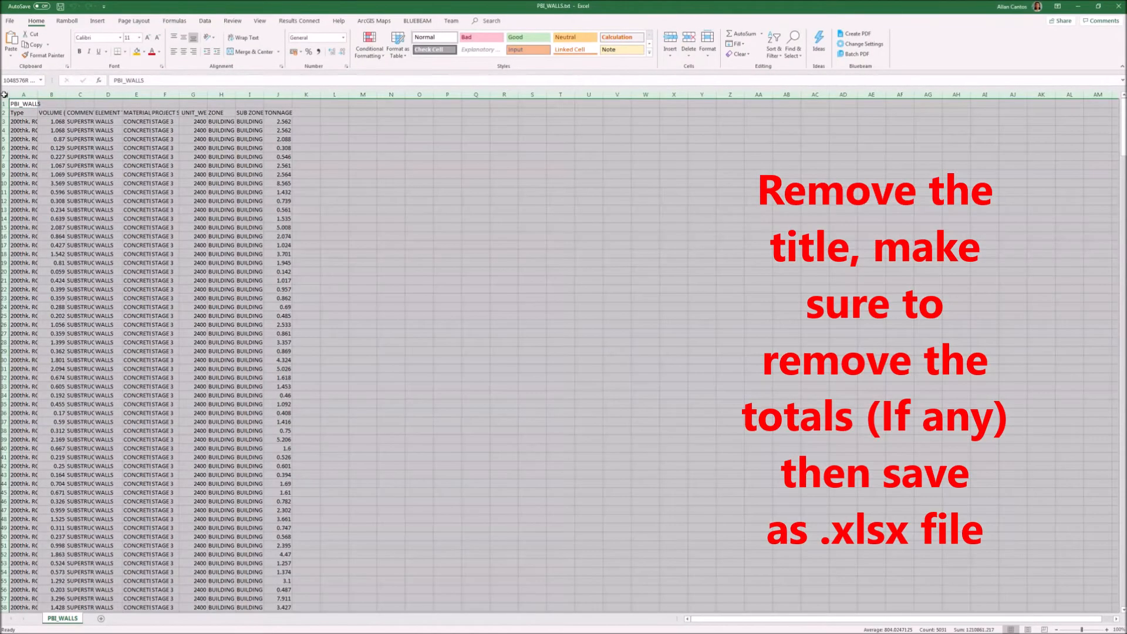
double_click(36, 94)
click(4, 103)
right_click(4, 103)
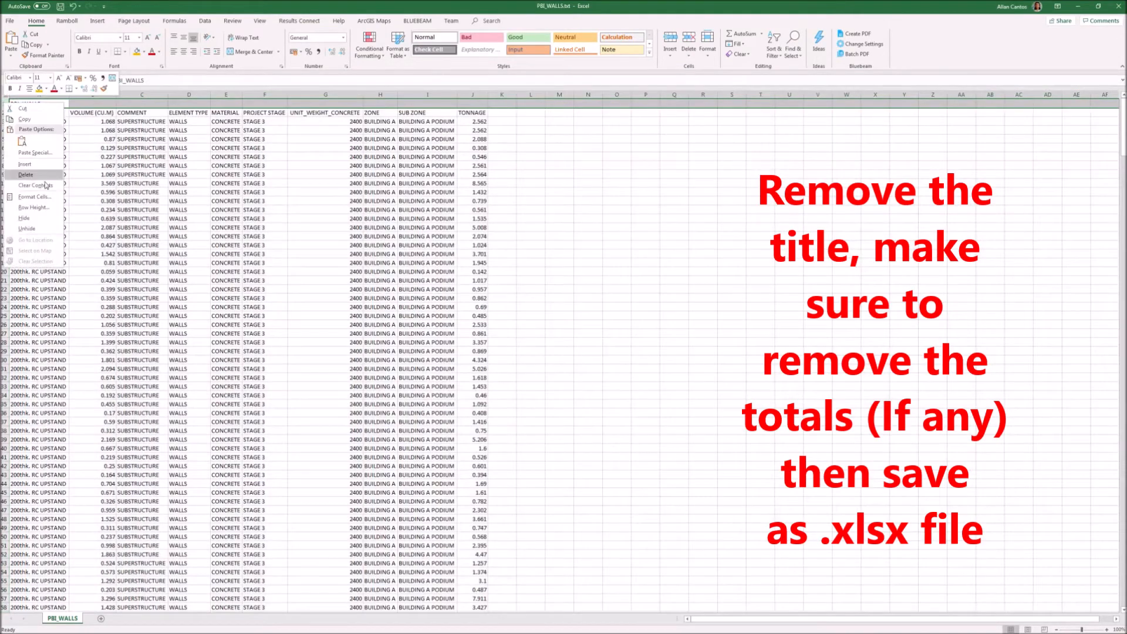
click(26, 175)
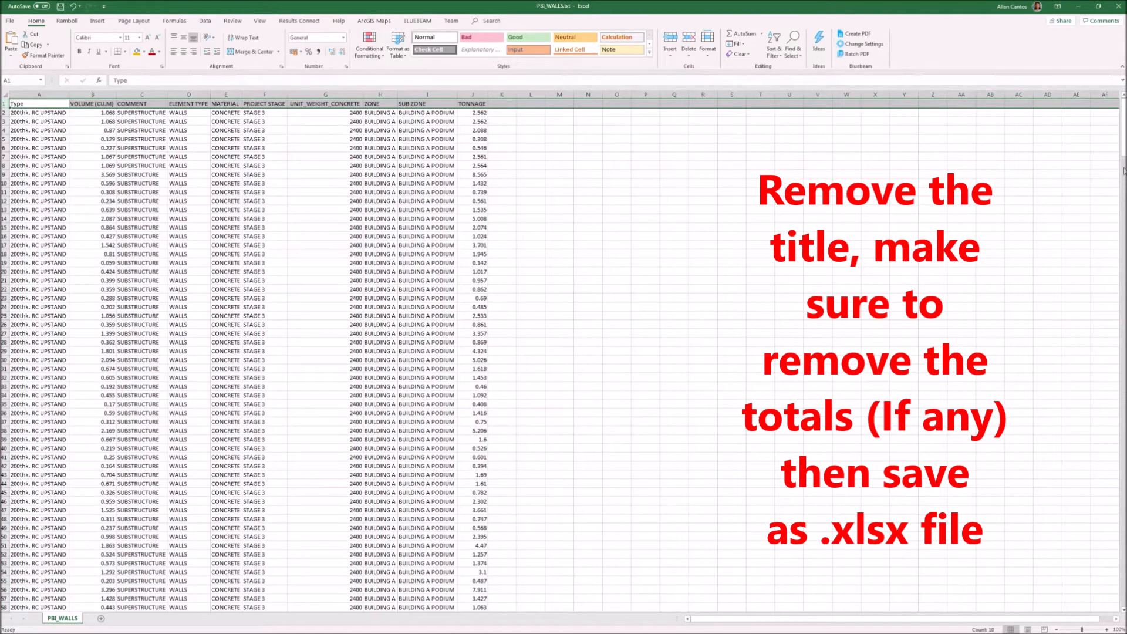
drag(1123, 212, 1110, 509)
drag(1120, 602, 1120, 606)
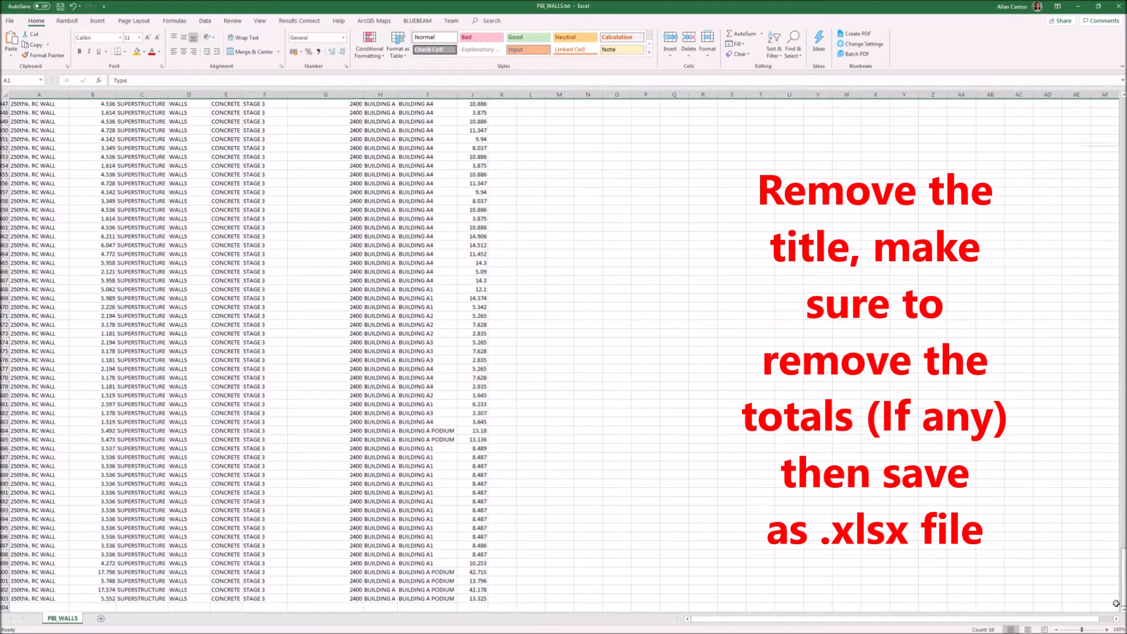
Save PBI_WALLS as an Excel Workbook (.xlsx) in the PowerBI folder and close the file
click(10, 21)
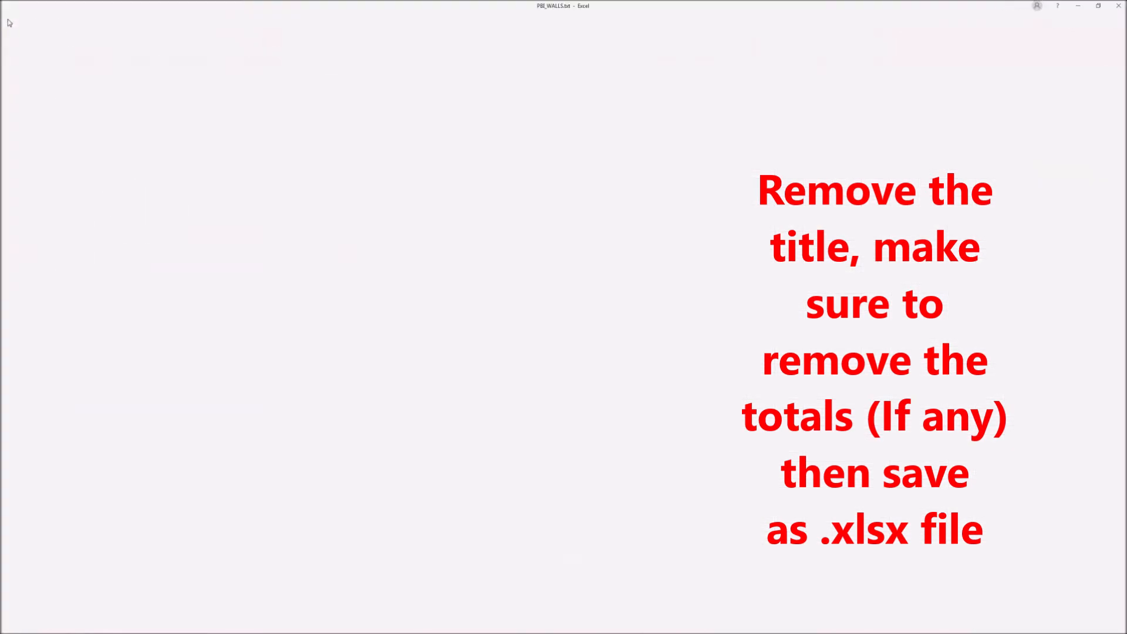
click(57, 156)
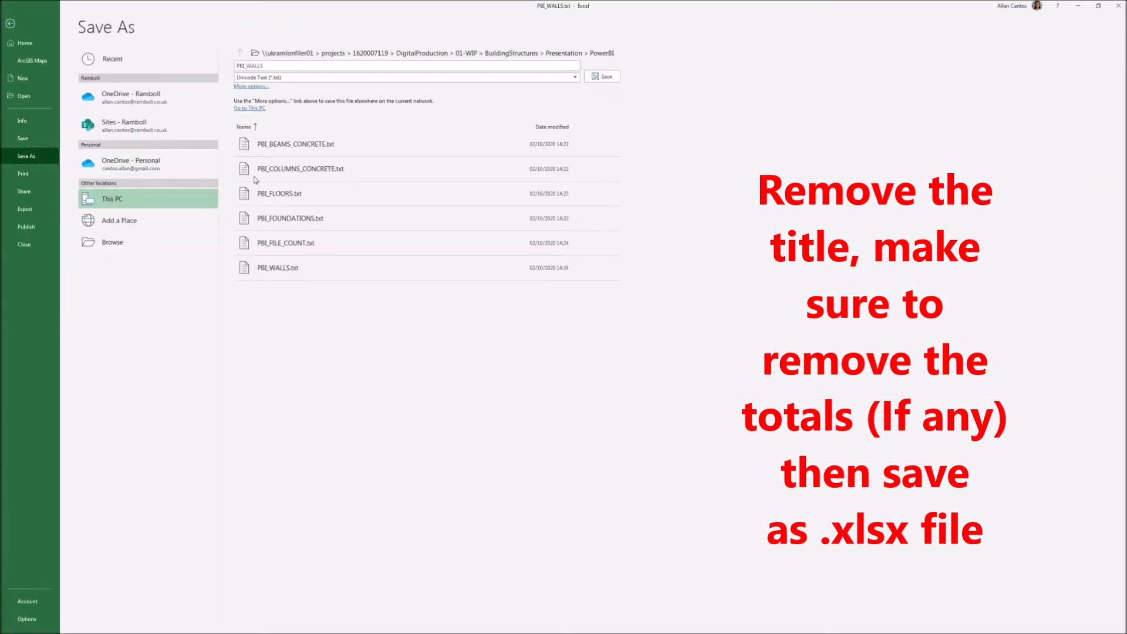
click(140, 243)
click(166, 186)
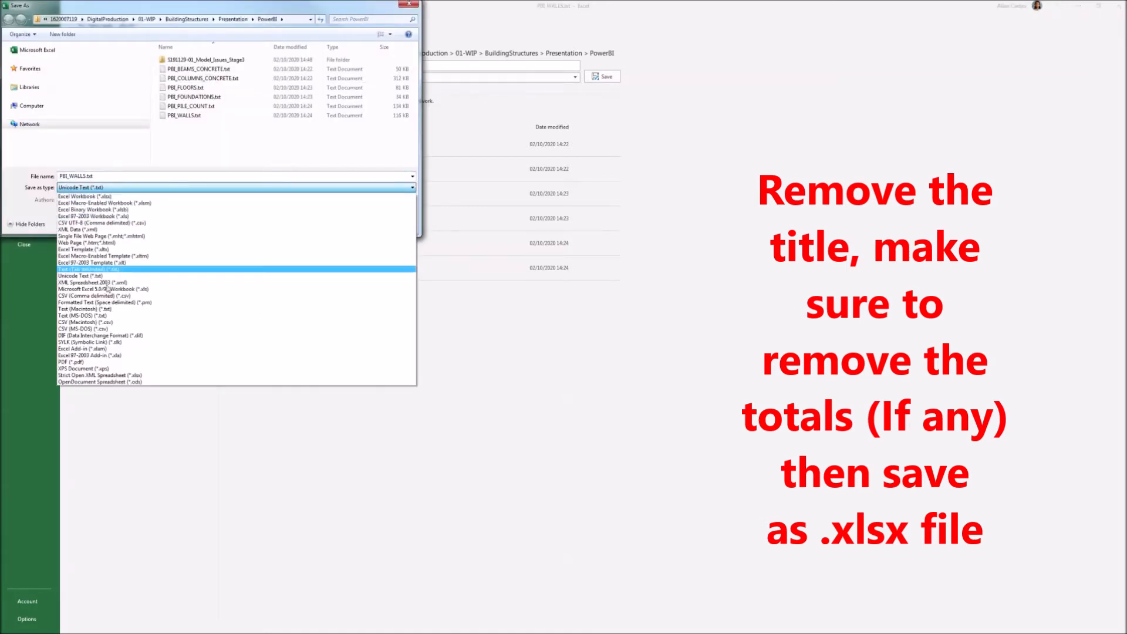
click(107, 197)
click(360, 236)
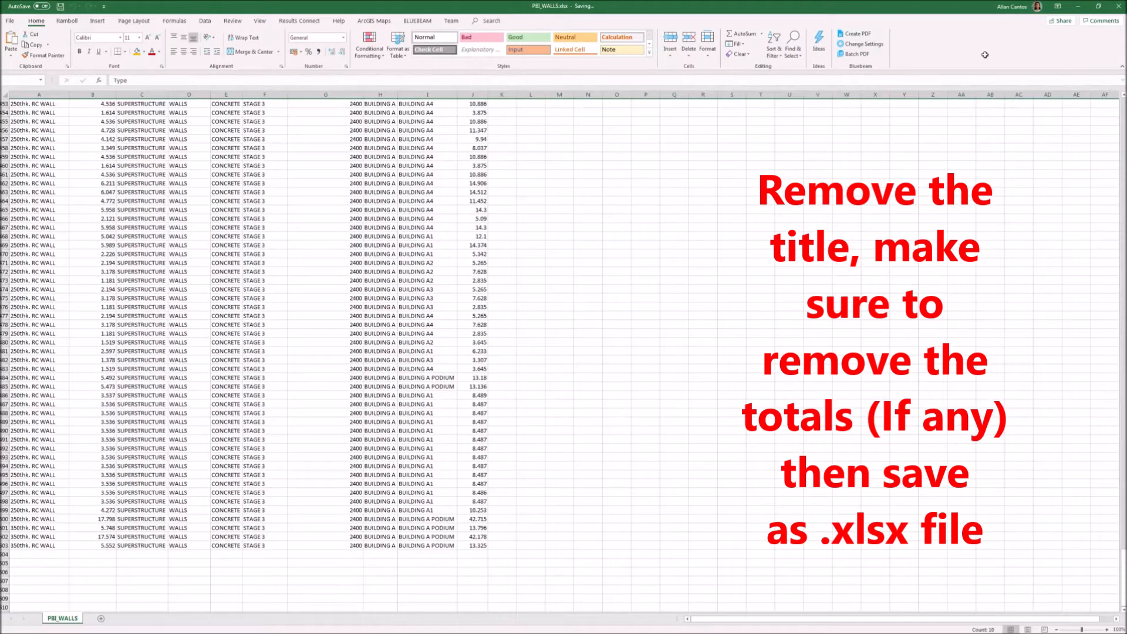
click(7, 22)
click(23, 244)
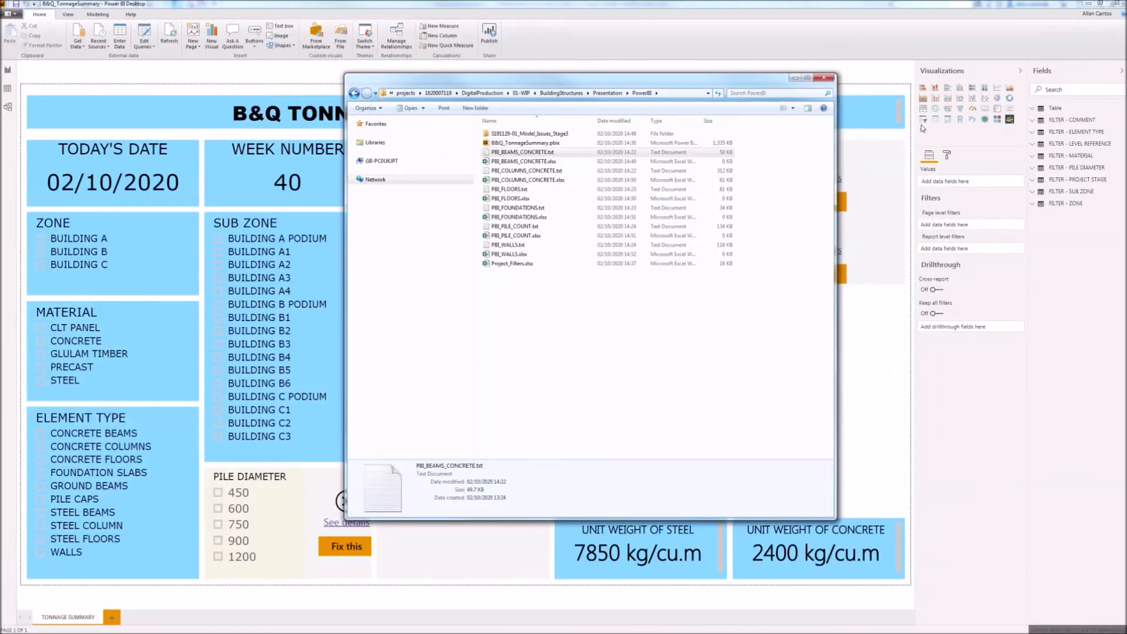
Sort the PowerBI folder by file type, check the converted Excel workbooks and minimise the folder window
click(659, 121)
click(506, 199)
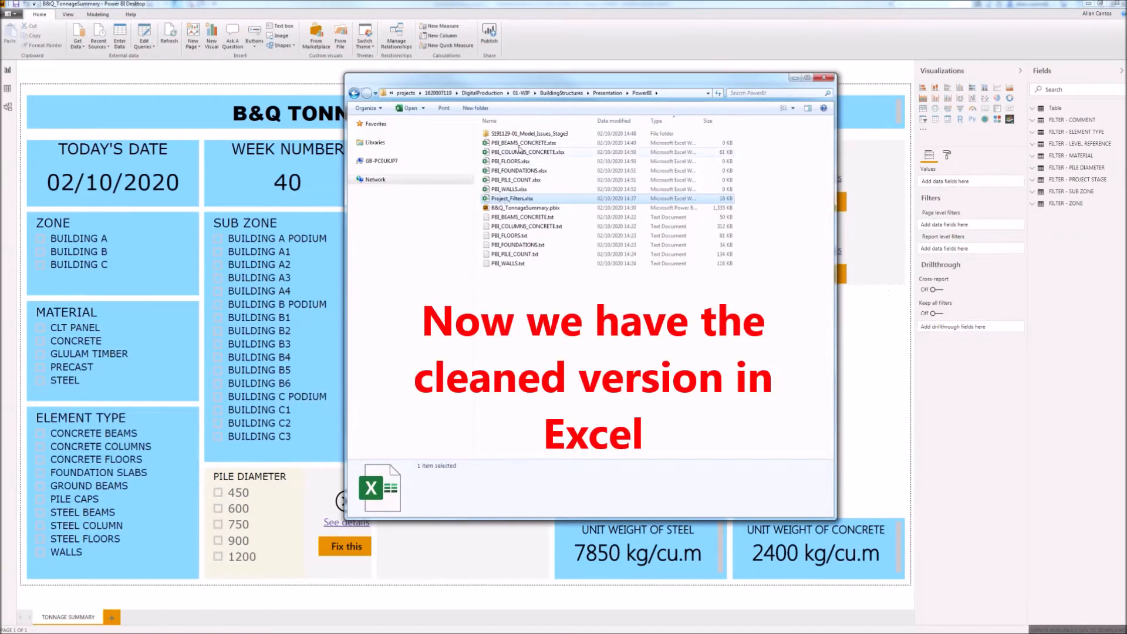
click(795, 77)
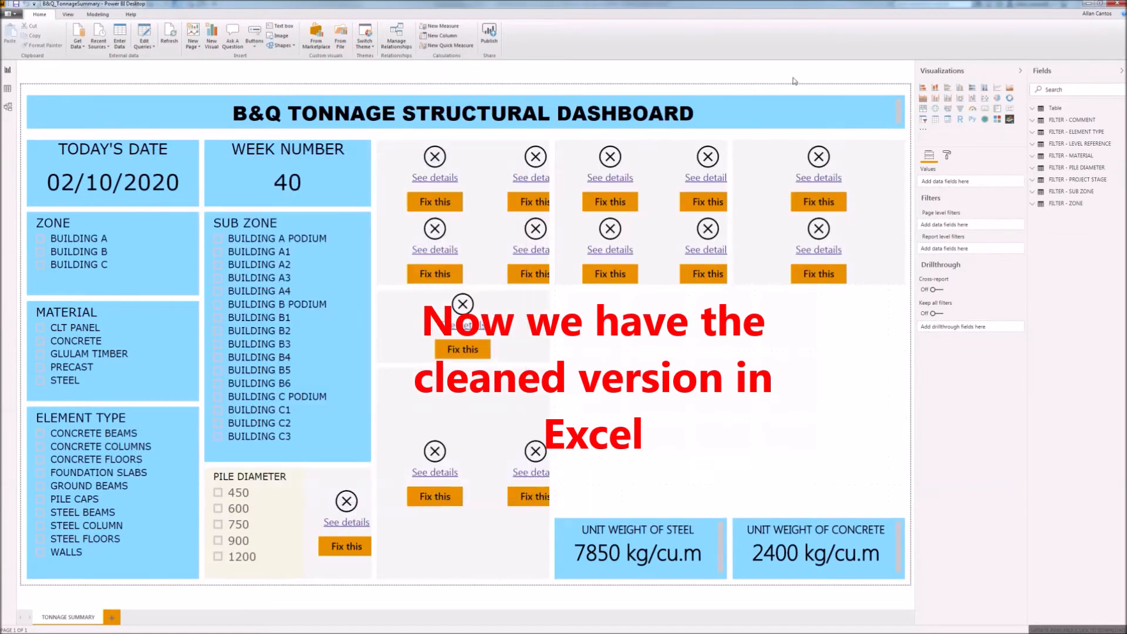
Import the PBI_BEAMS_CONCRETE sheet from PBI_BEAMS_CONCRETE.xlsx into the dashboard's data model
click(77, 41)
click(94, 68)
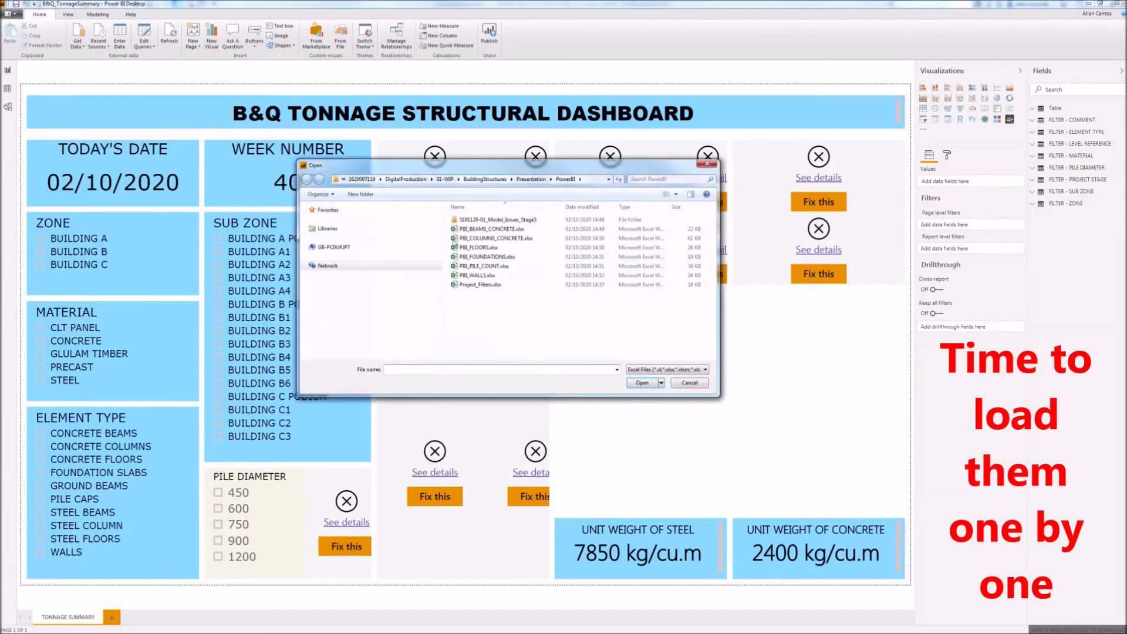
click(506, 229)
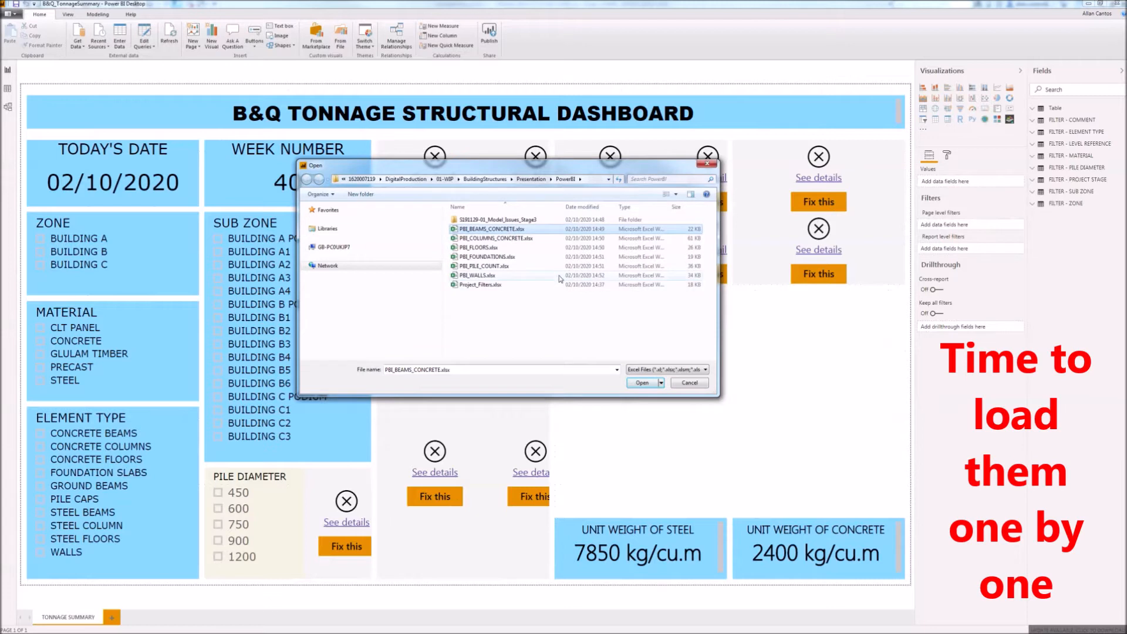
click(642, 383)
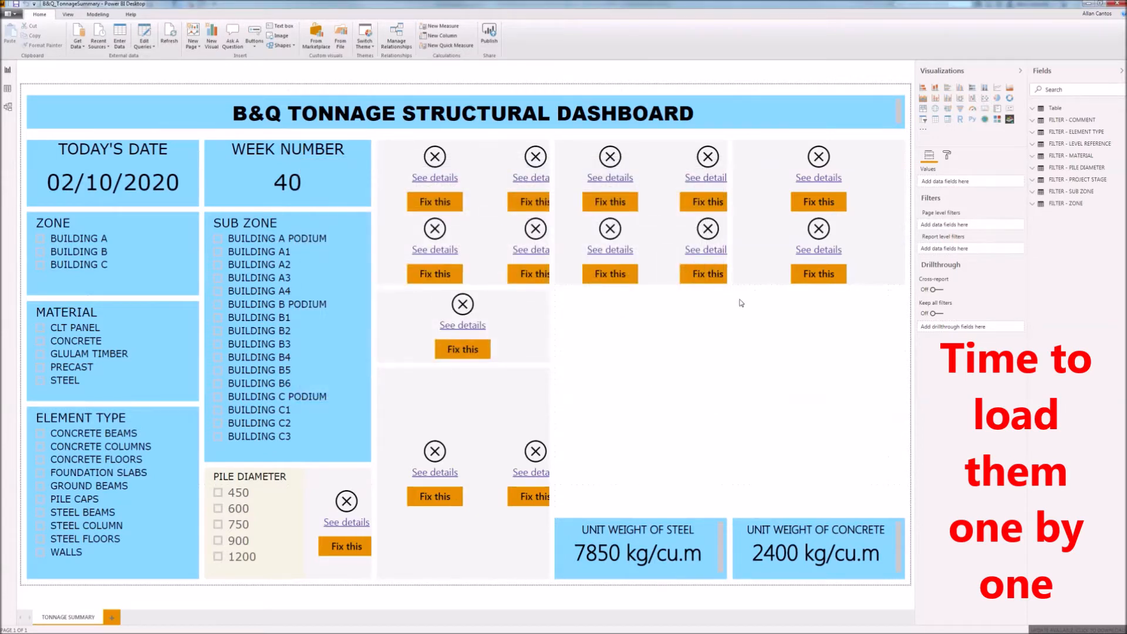
click(396, 236)
click(666, 458)
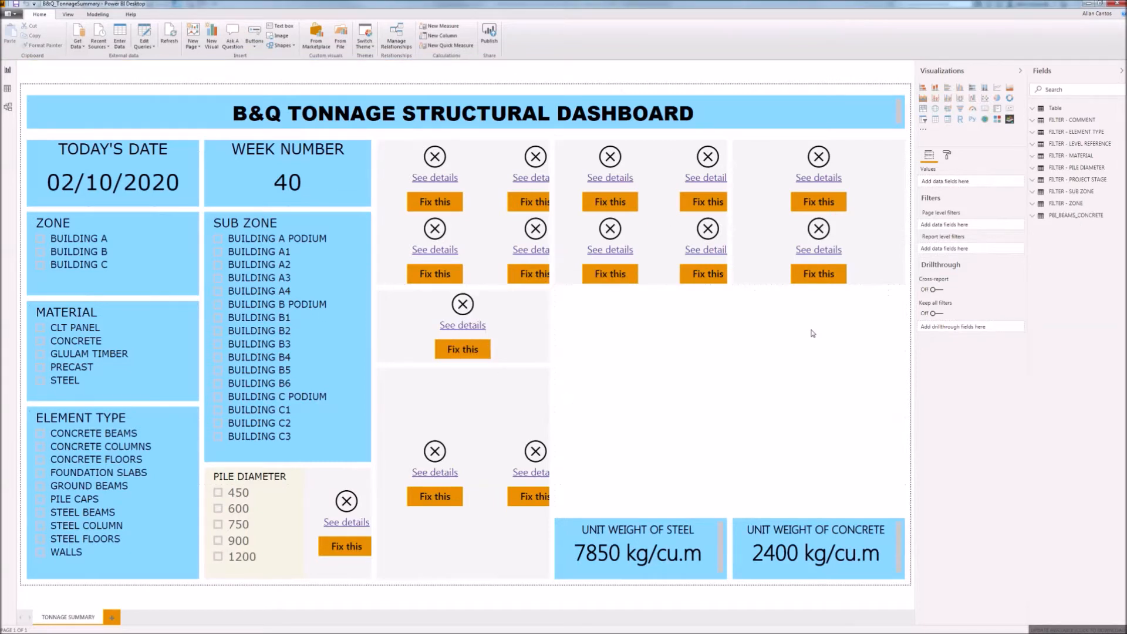
In the model diagram, relate the REFERENCE LEVEL filter to REFERENCE LEVEL and the SUB ZONE filter to PBI_SUB_ZONE in PBI_BEAMS_CONCRETE
click(7, 106)
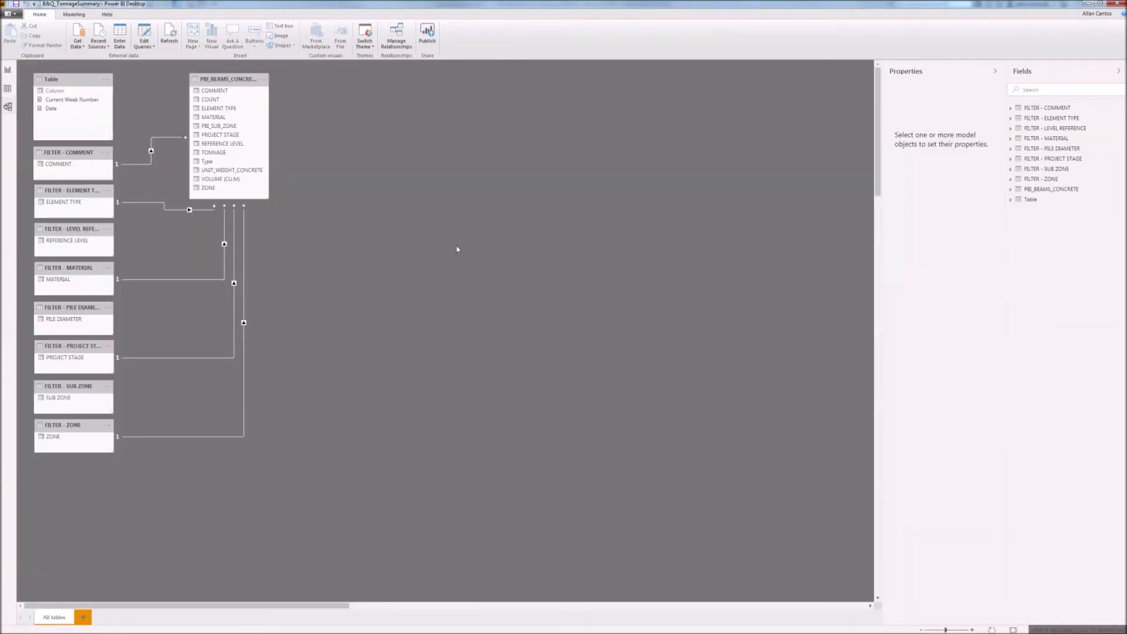
drag(206, 81, 182, 85)
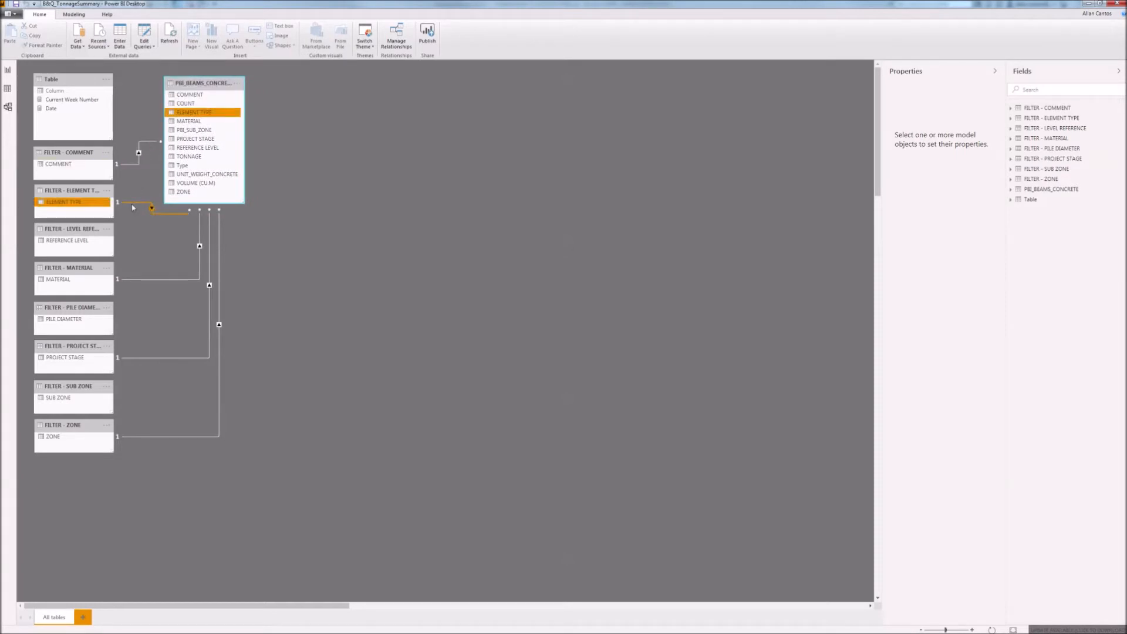
drag(88, 241, 200, 148)
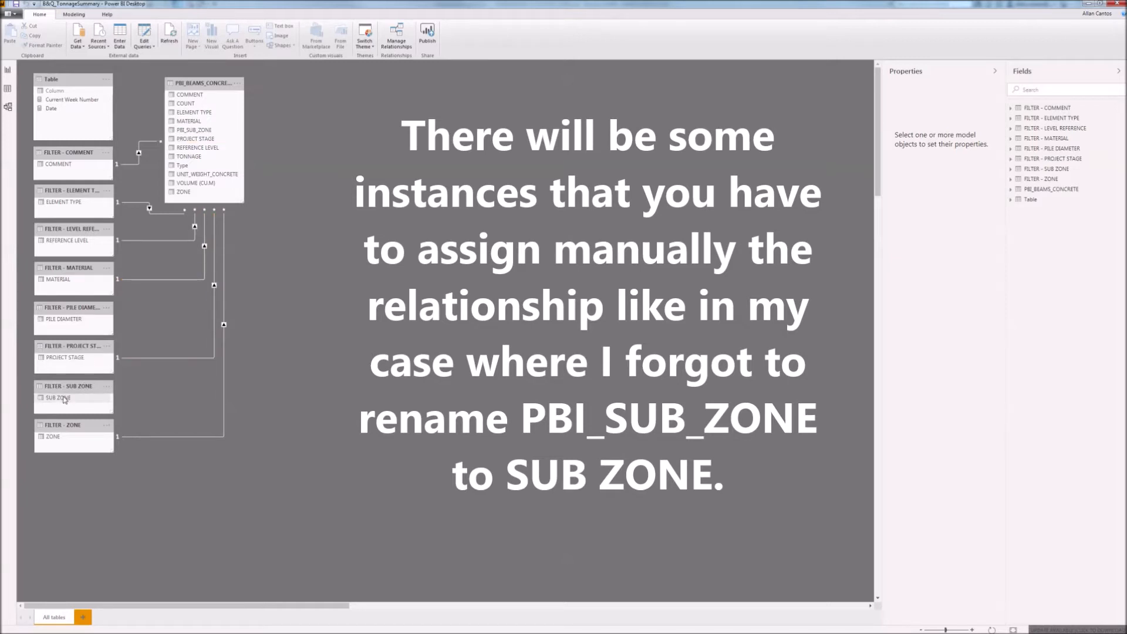
drag(64, 400, 200, 133)
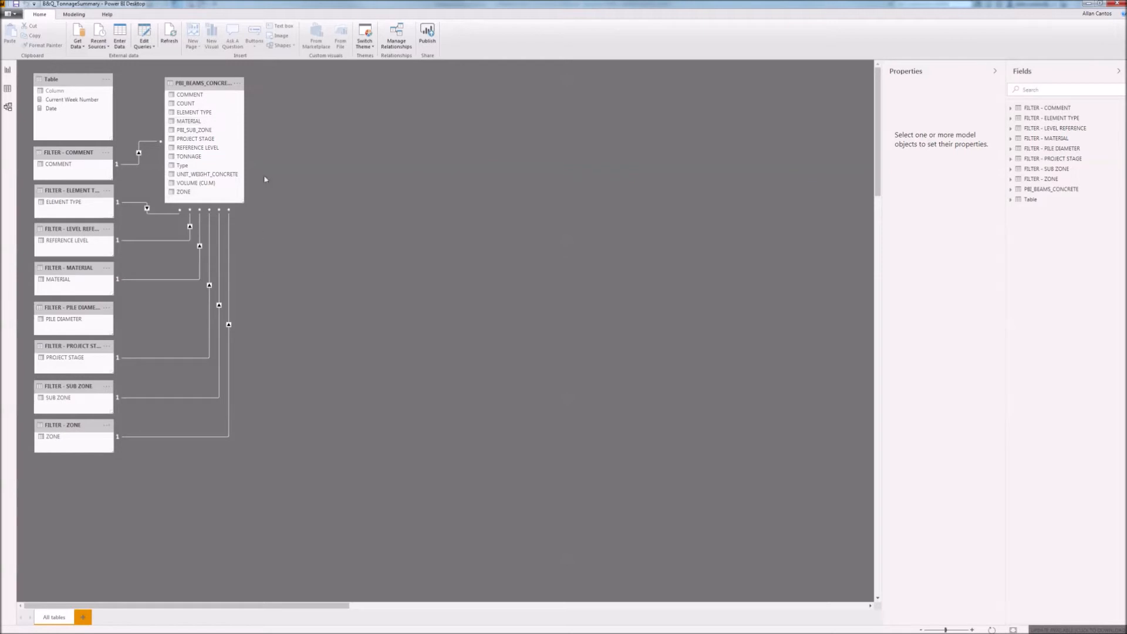
On the report page, replace the two broken fields of the concrete beams tonnage card with MATERIAL and TONNAGE from PBI_BEAMS_CONCRETE
click(7, 72)
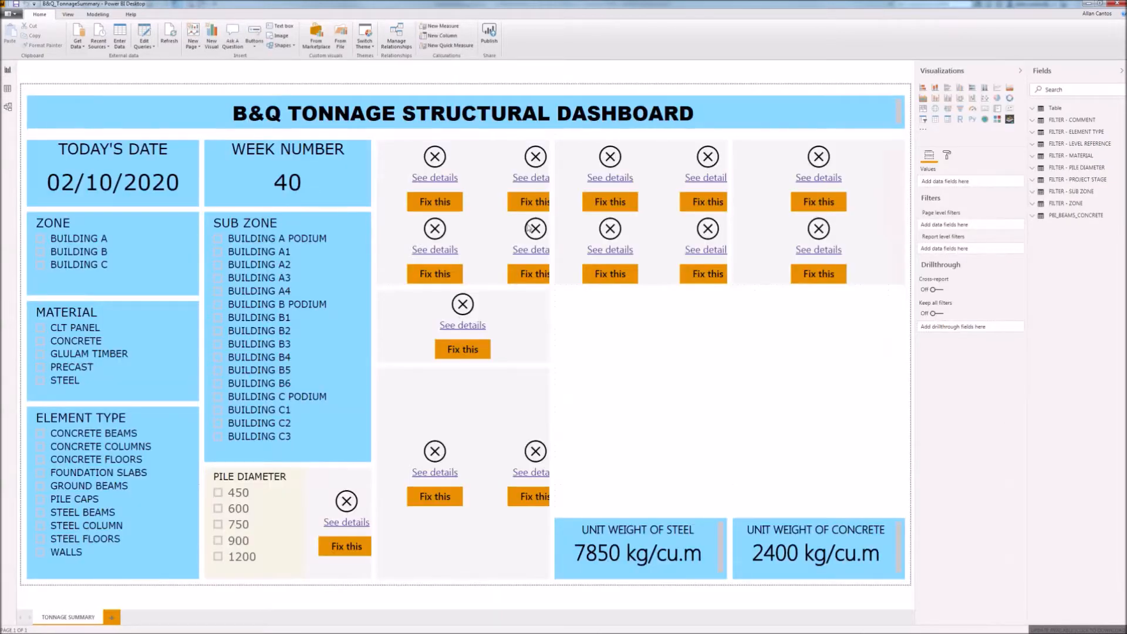
click(643, 169)
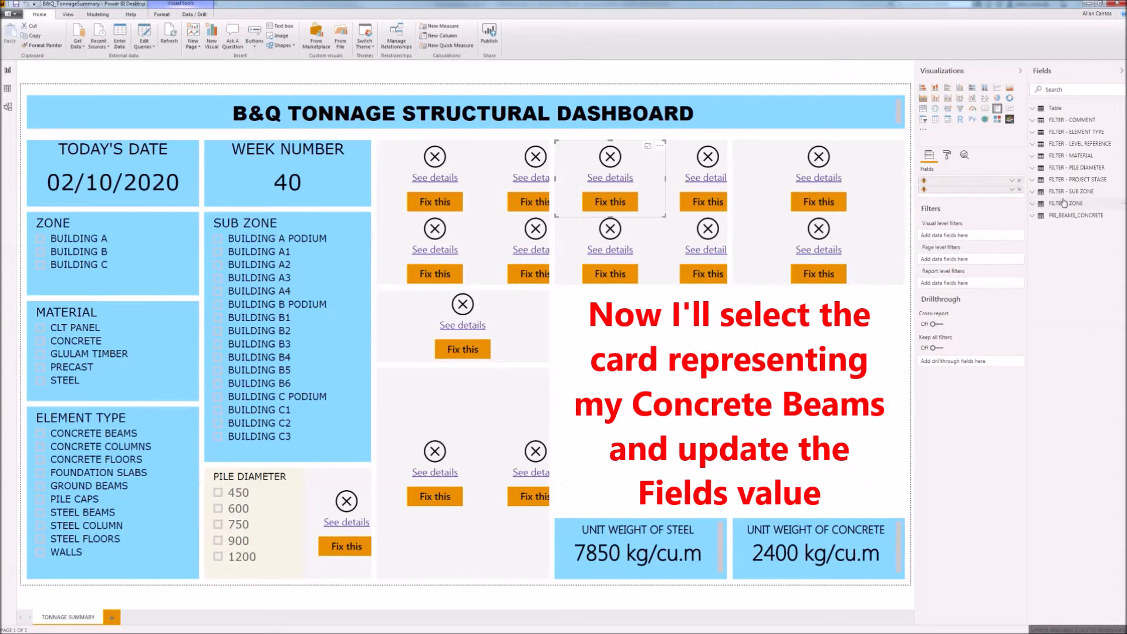
click(1034, 216)
drag(1076, 264, 1010, 198)
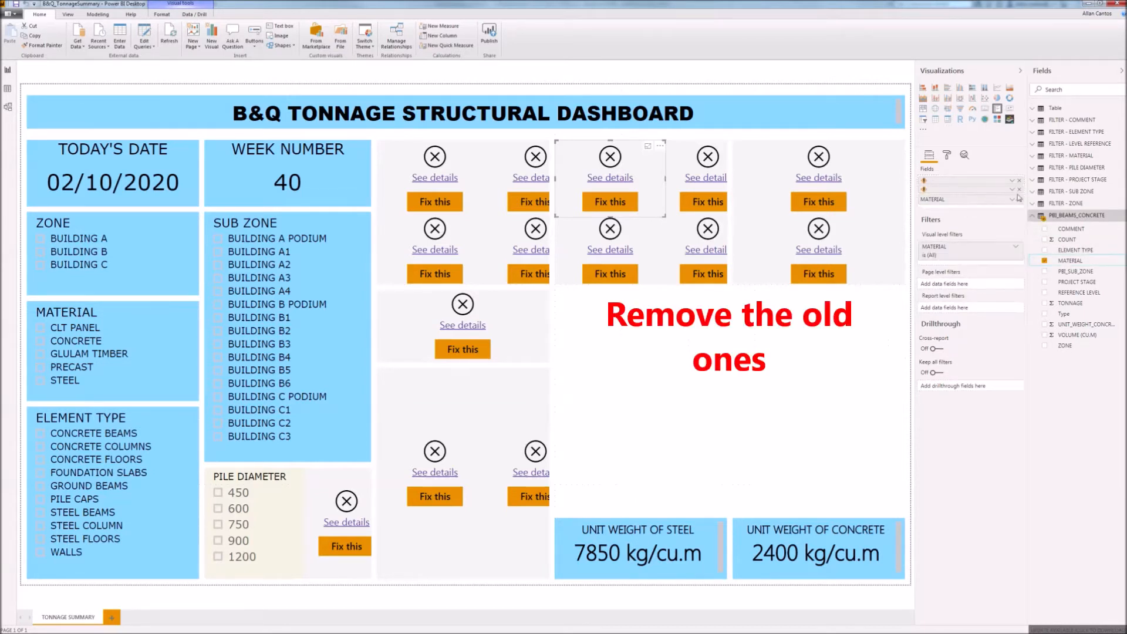
click(1020, 189)
click(1020, 180)
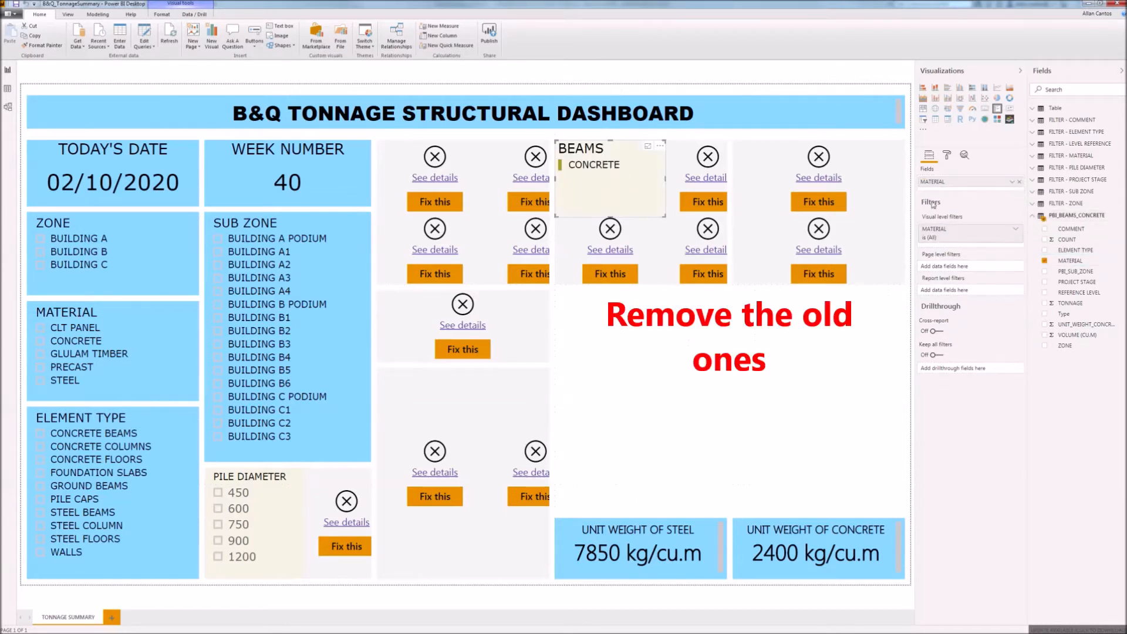
drag(1073, 305, 963, 194)
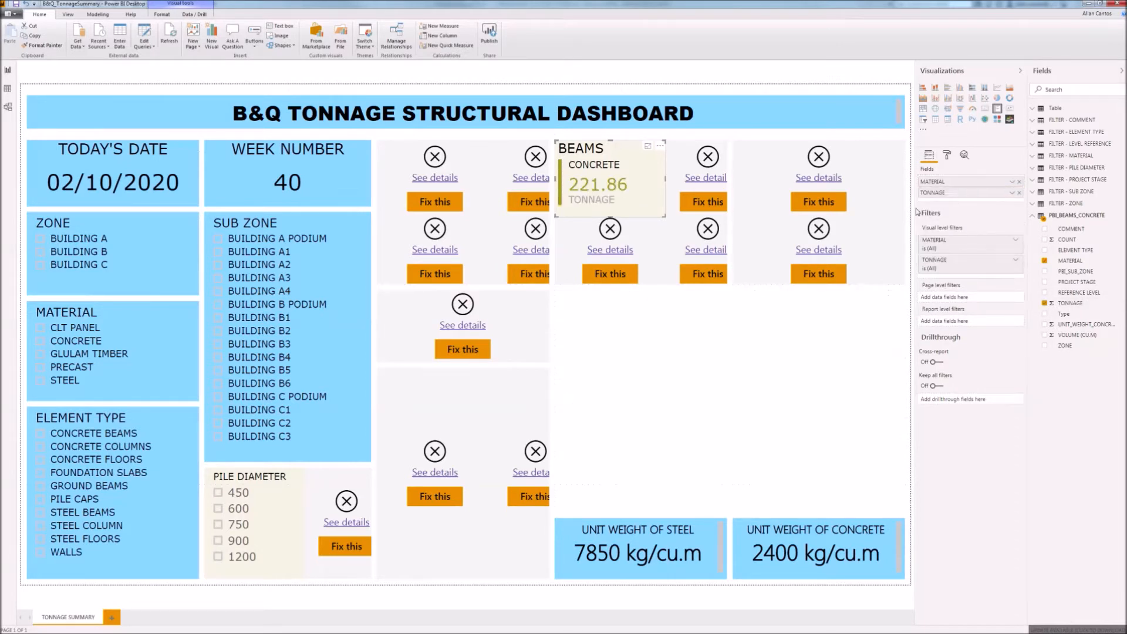
Replace the broken field of the count card beside the beams tonnage with COUNT from PBI_BEAMS_CONCRETE
click(683, 164)
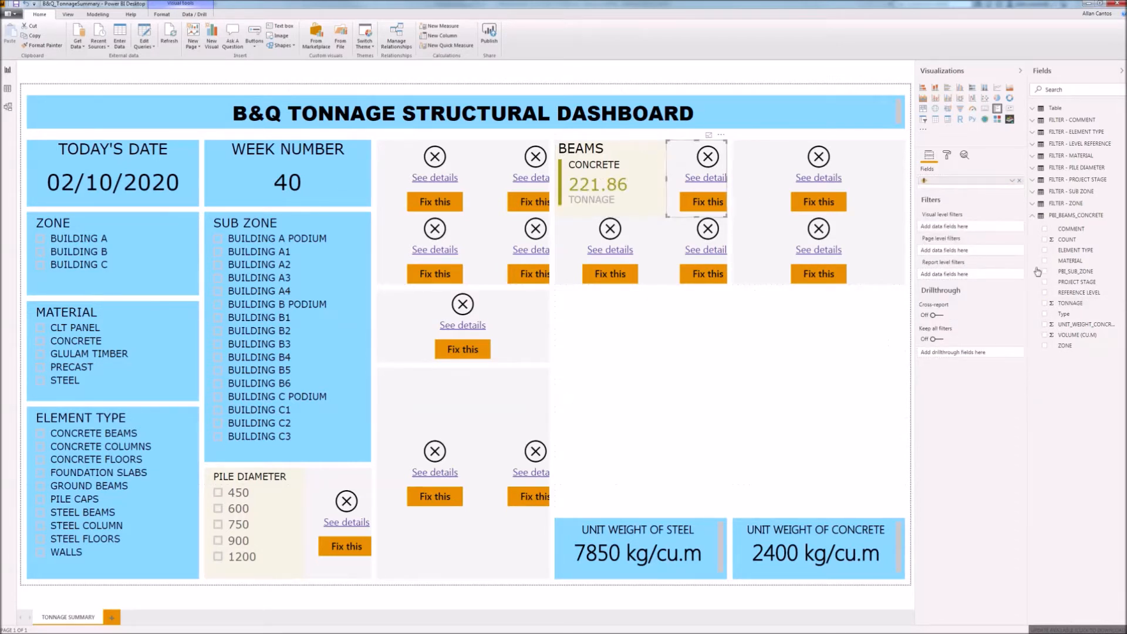
drag(1082, 245, 974, 189)
click(1020, 182)
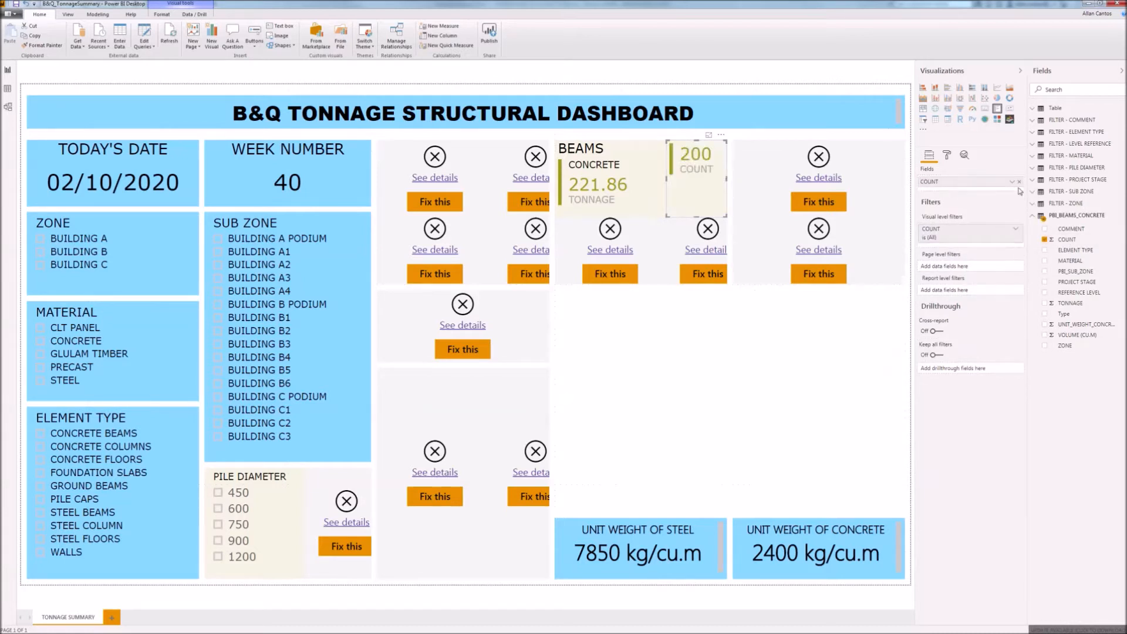
Test the beams cards against zones BUILDING A, B and C and sub zones BUILDING A PODIUM to A4, clearing the filters at the end
click(40, 239)
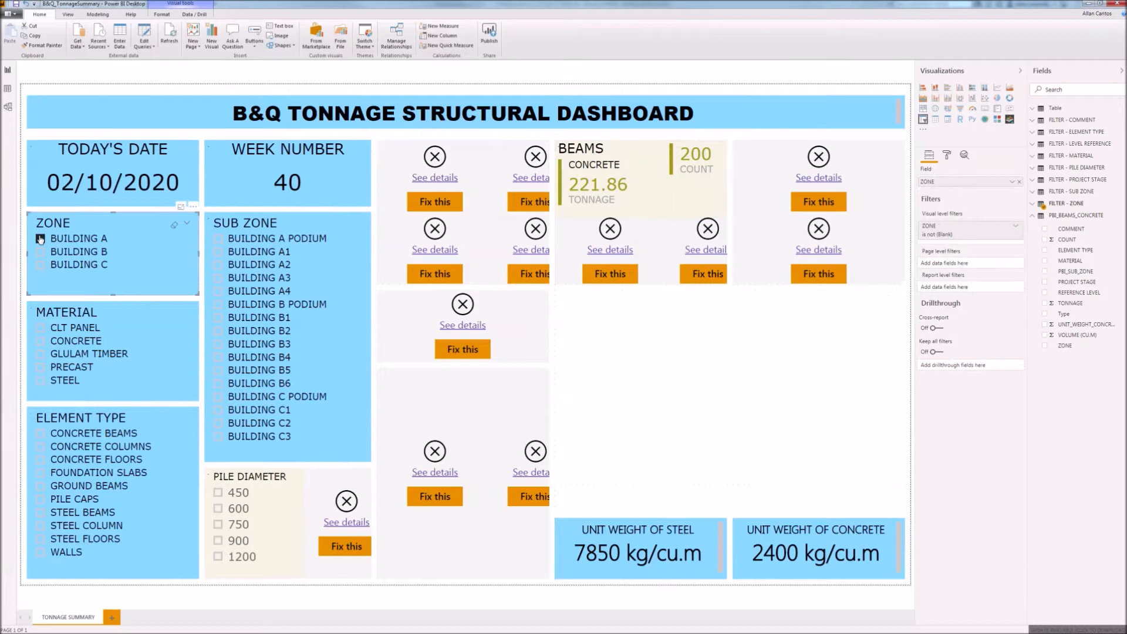
click(40, 239)
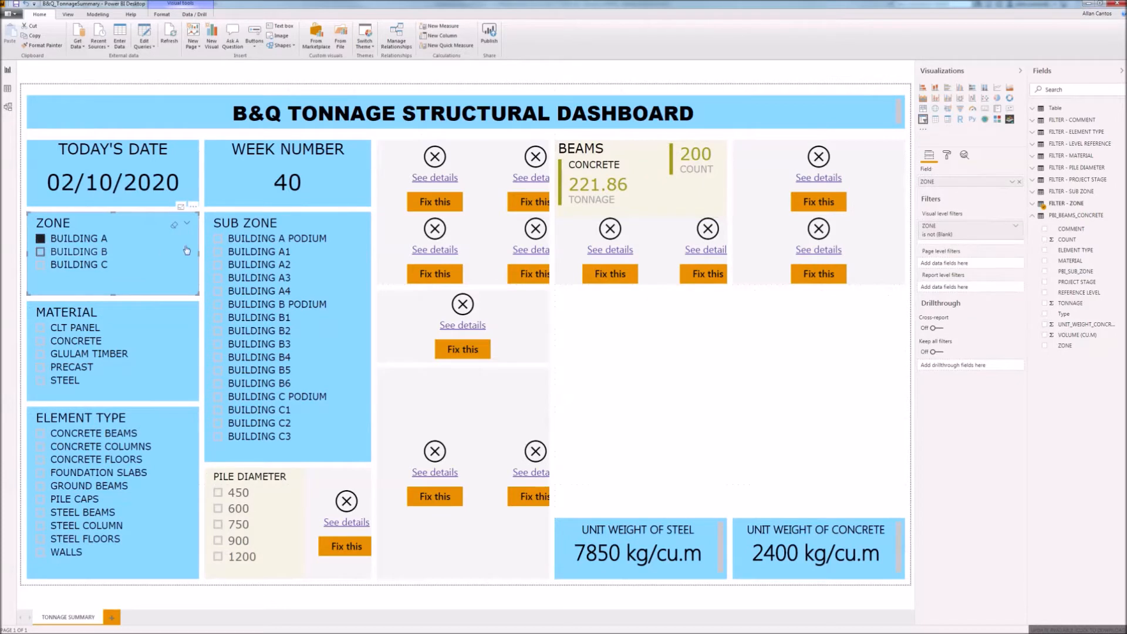
click(217, 239)
click(217, 252)
click(218, 265)
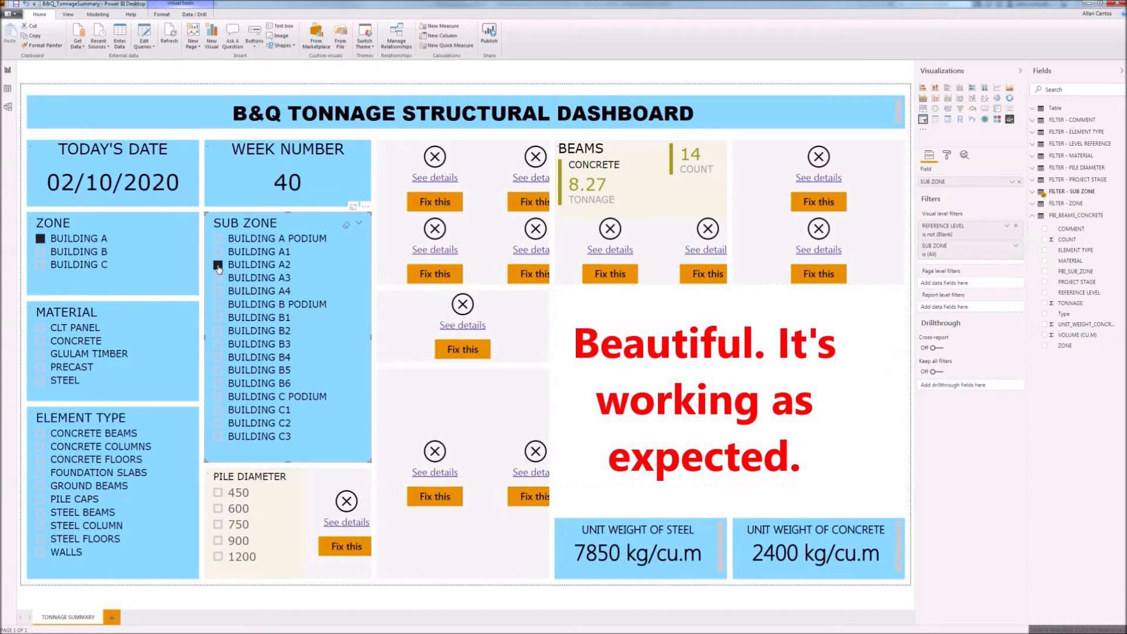
click(218, 280)
click(217, 292)
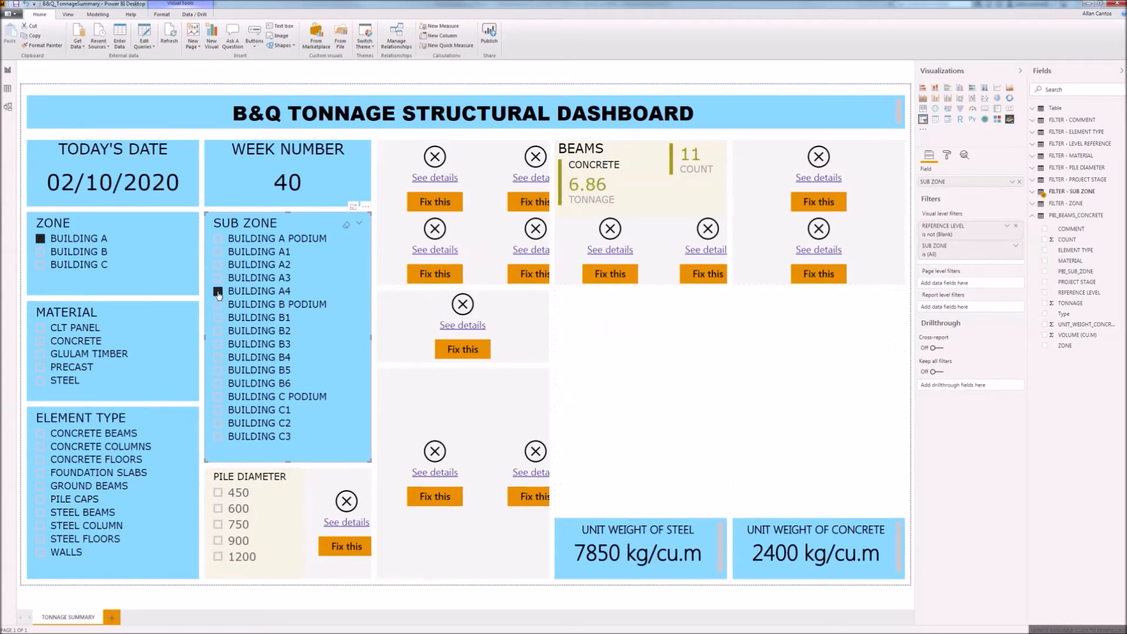
click(218, 292)
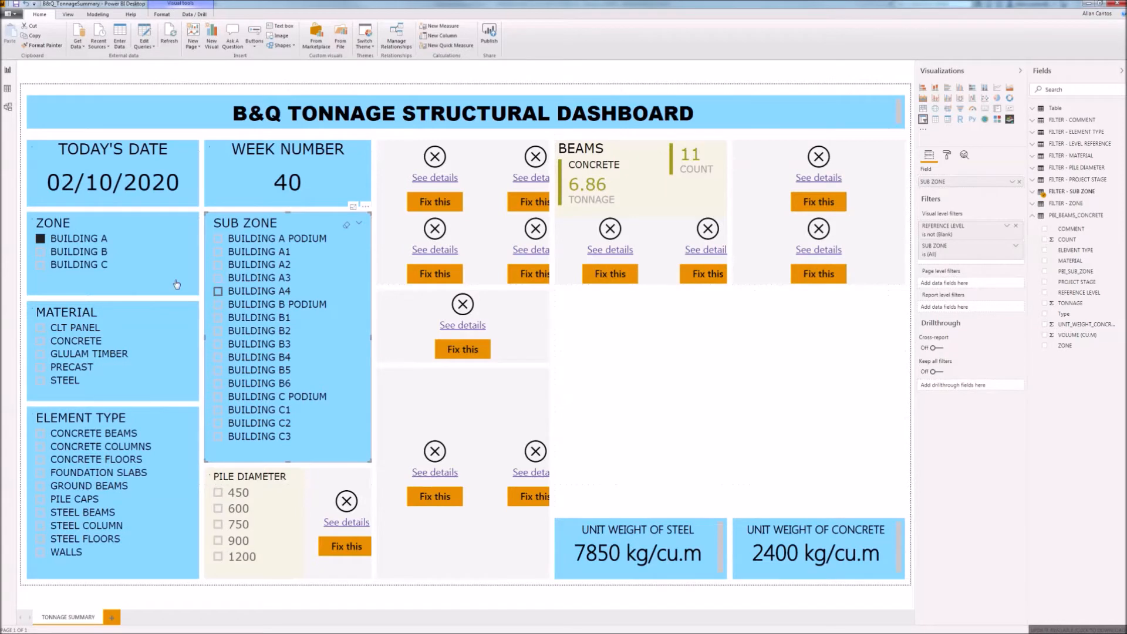
click(40, 252)
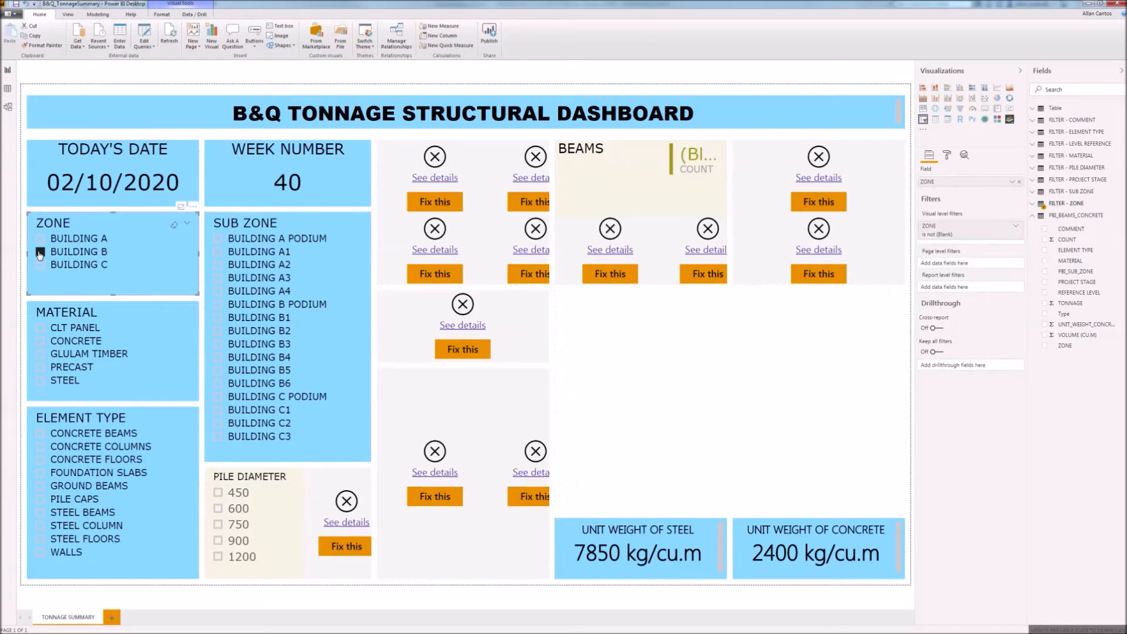
click(40, 265)
click(39, 266)
click(721, 329)
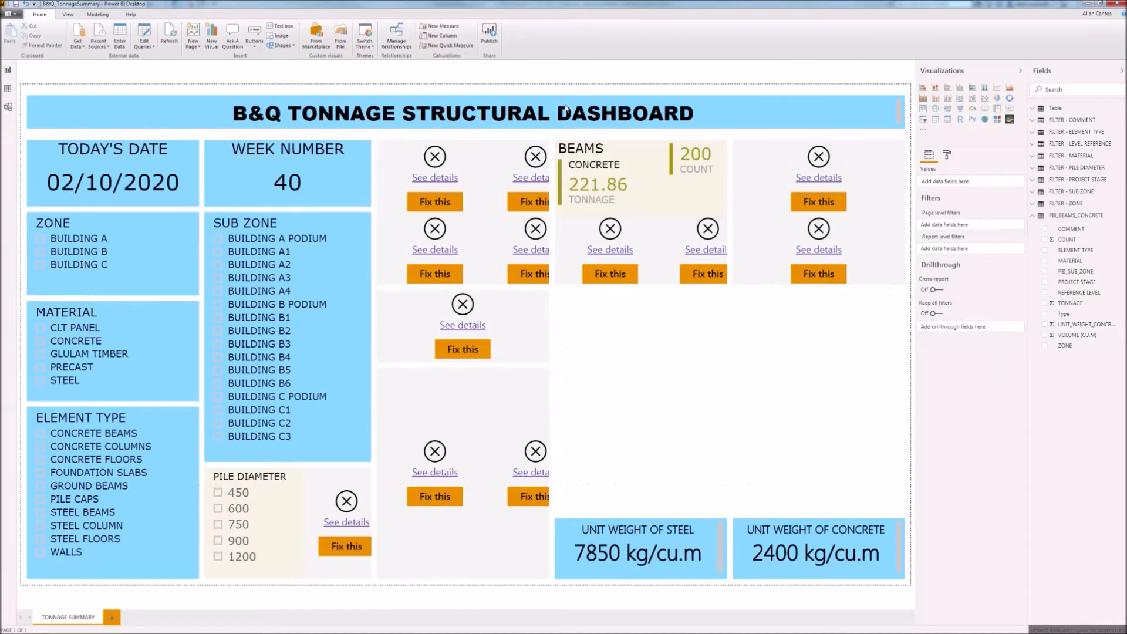
Import the PBI_COLUMNS_CONCRETE sheet from PBI_COLUMNS_CONCRETE.xlsx into the dashboard's data model
click(82, 45)
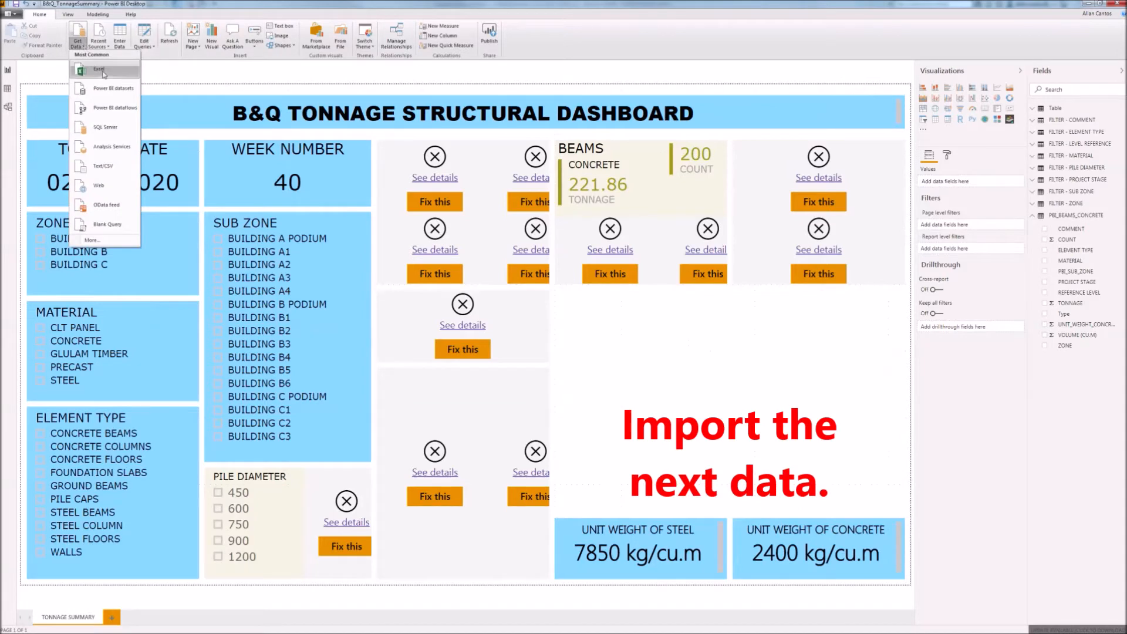
click(96, 69)
click(501, 238)
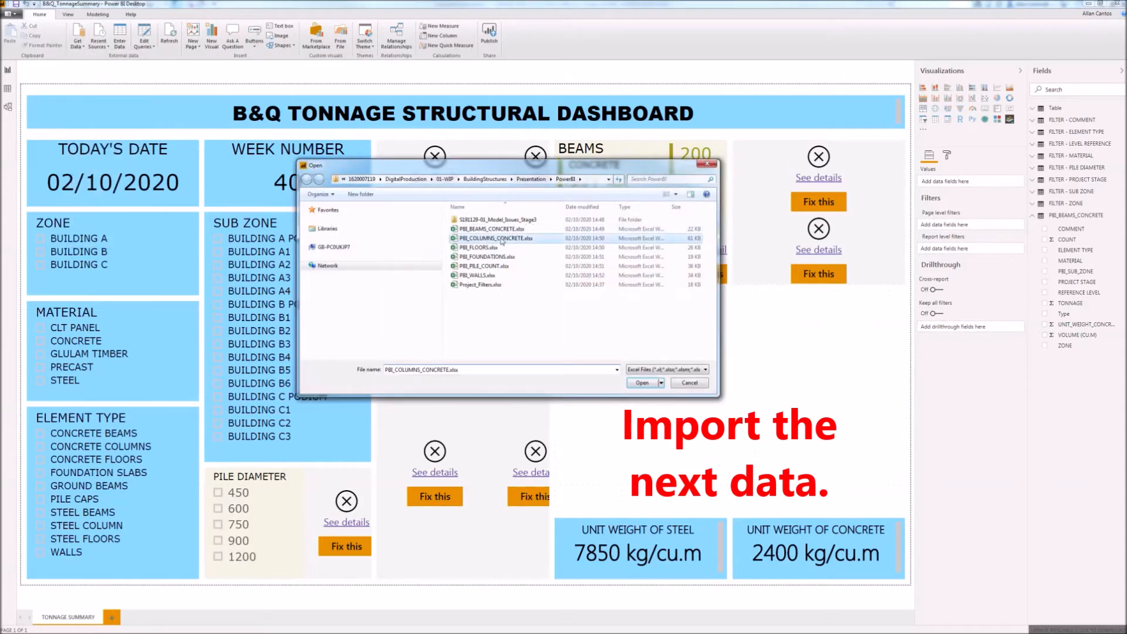
click(644, 383)
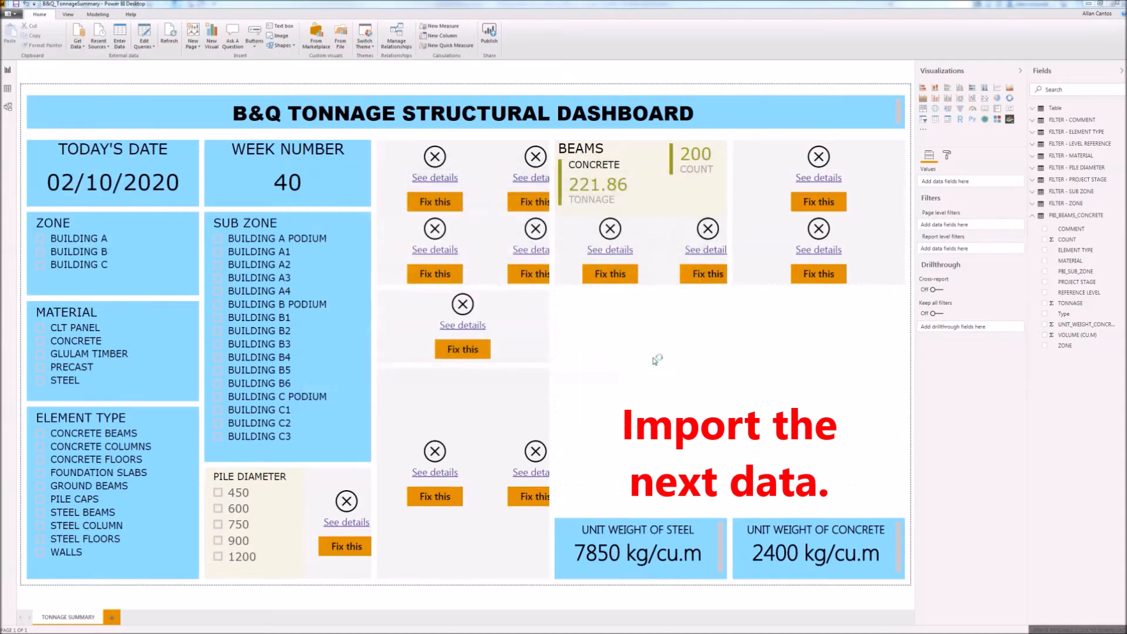
click(396, 235)
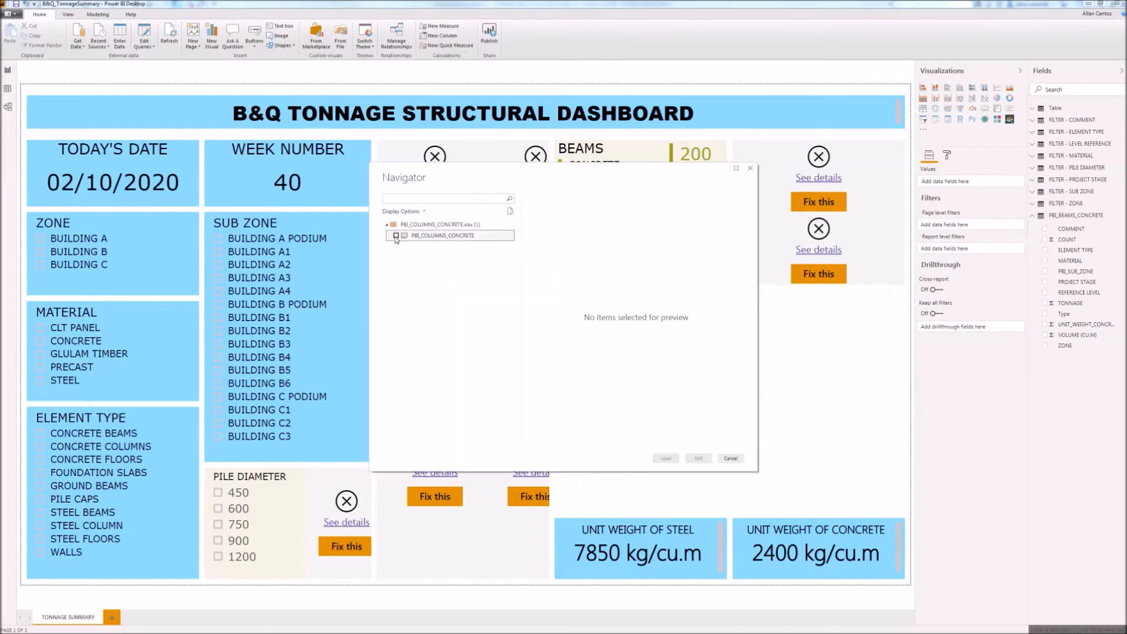
click(666, 458)
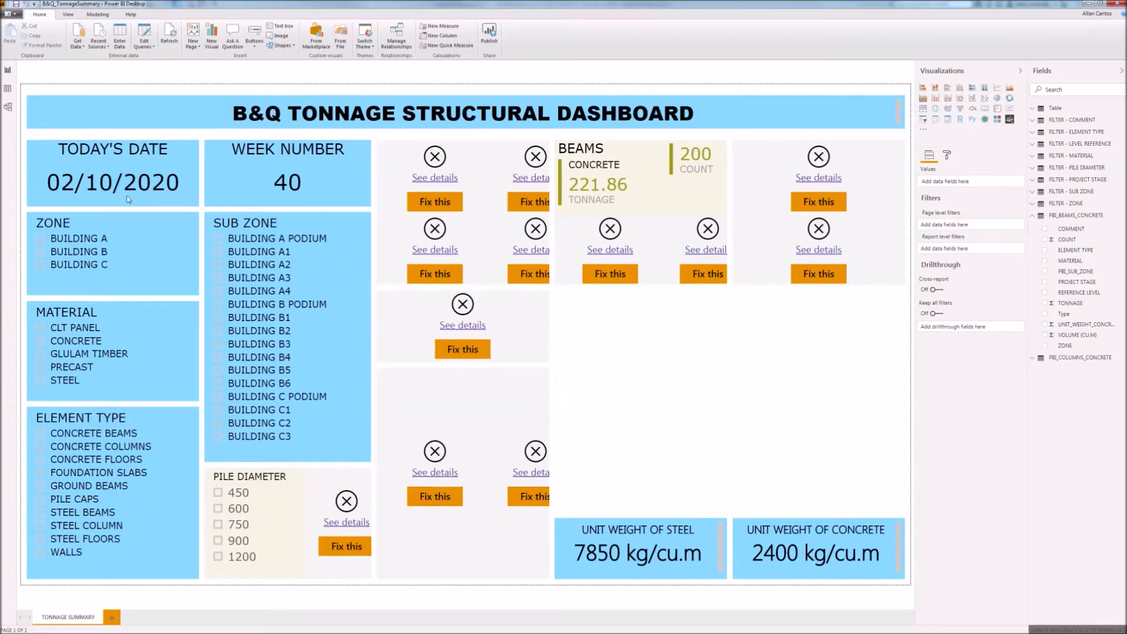
In the model diagram, move the PBI_COLUMNS_CONCRETE table to free space below and to the right of PBI_BEAMS_CONCRETE
click(7, 108)
drag(349, 82, 468, 344)
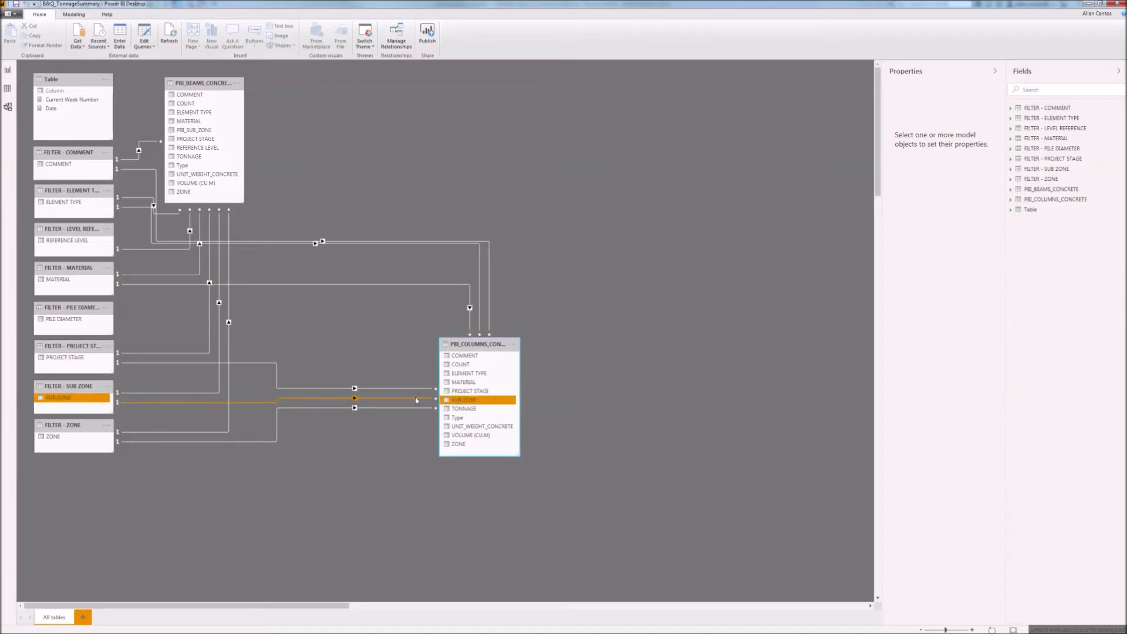
Tidy the model diagram by placing PBI_BEAMS_CONCRETE and PBI_COLUMNS_CONCRETE side by side below and to the right of the filter tables
drag(456, 348, 271, 88)
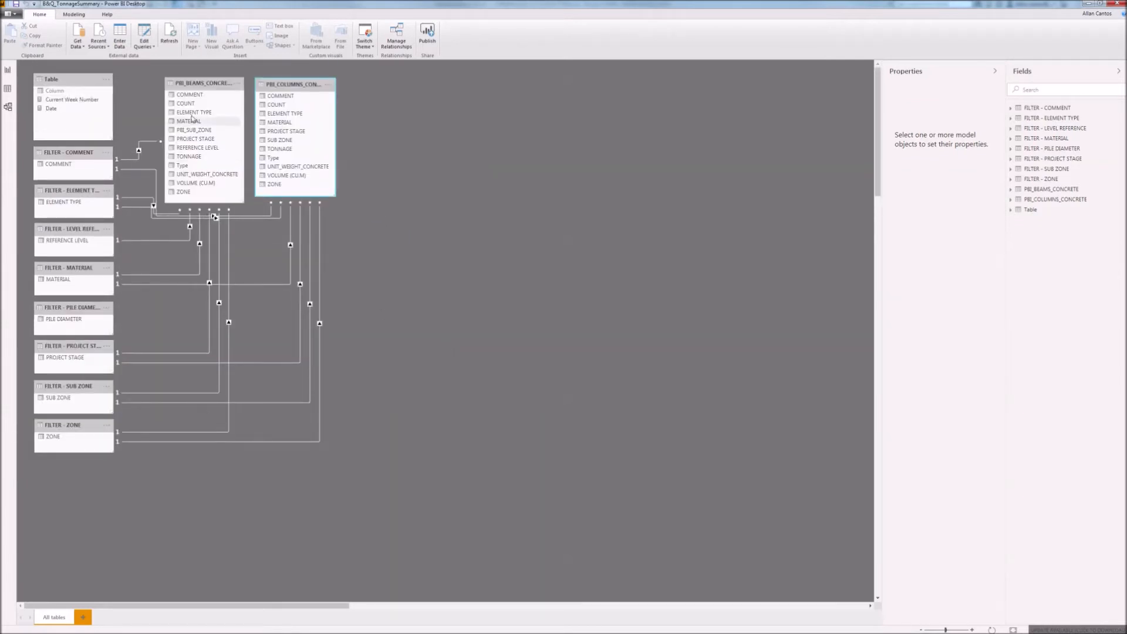
drag(198, 84, 195, 477)
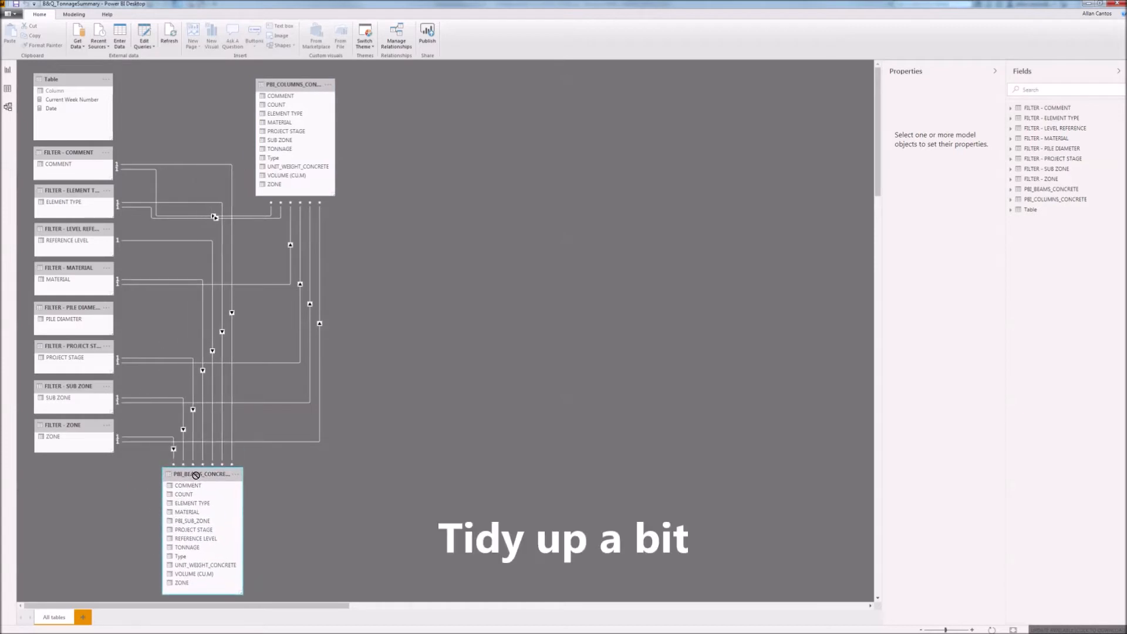
drag(276, 97, 278, 475)
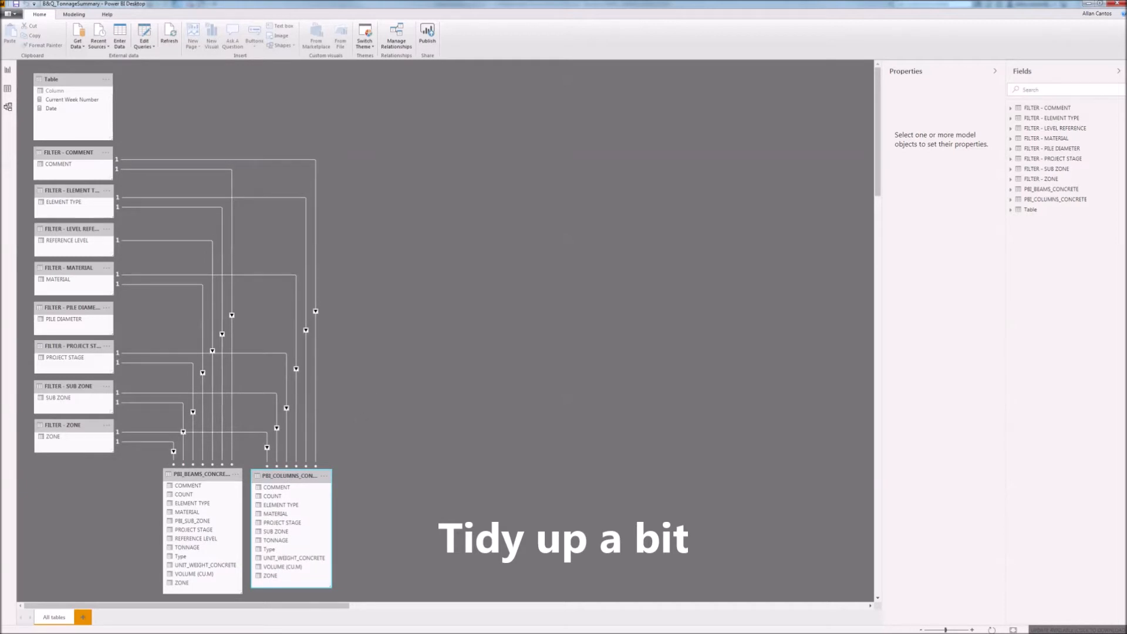
In the report, replace the concrete columns card's broken fields with MATERIAL and TONNAGE from PBI_COLUMNS_CONCRETE
click(8, 70)
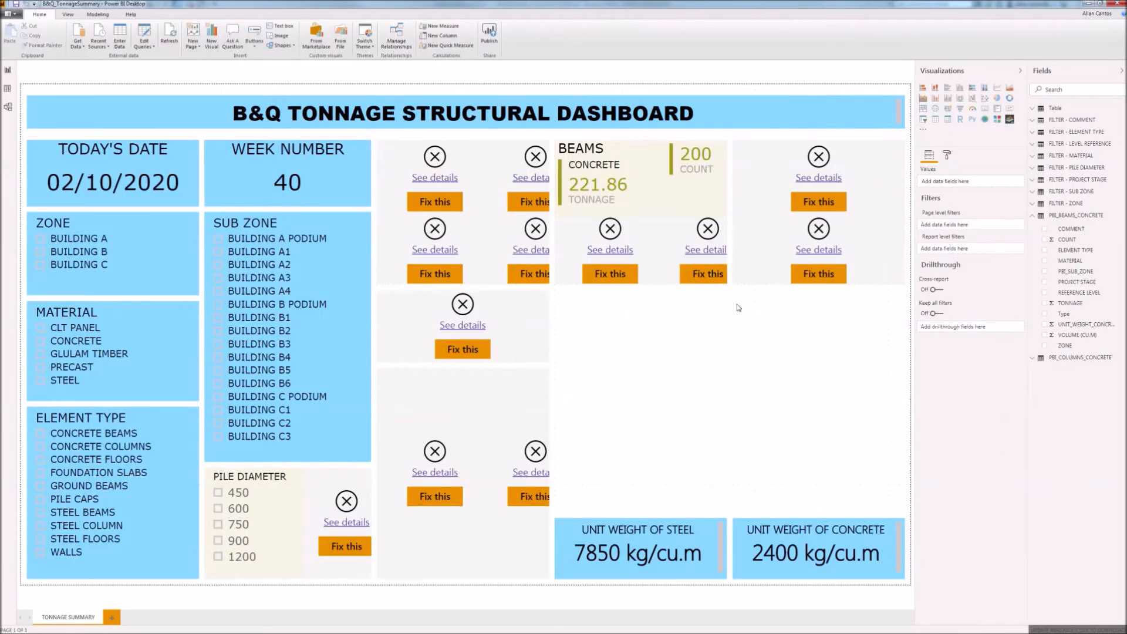
click(468, 163)
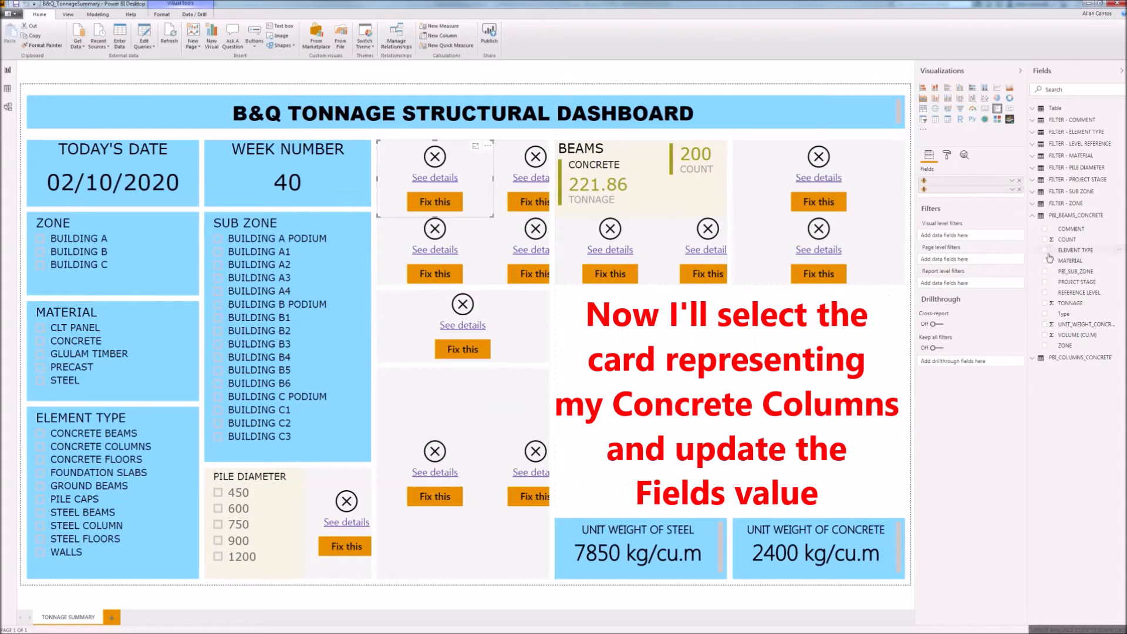
click(1032, 215)
click(1035, 228)
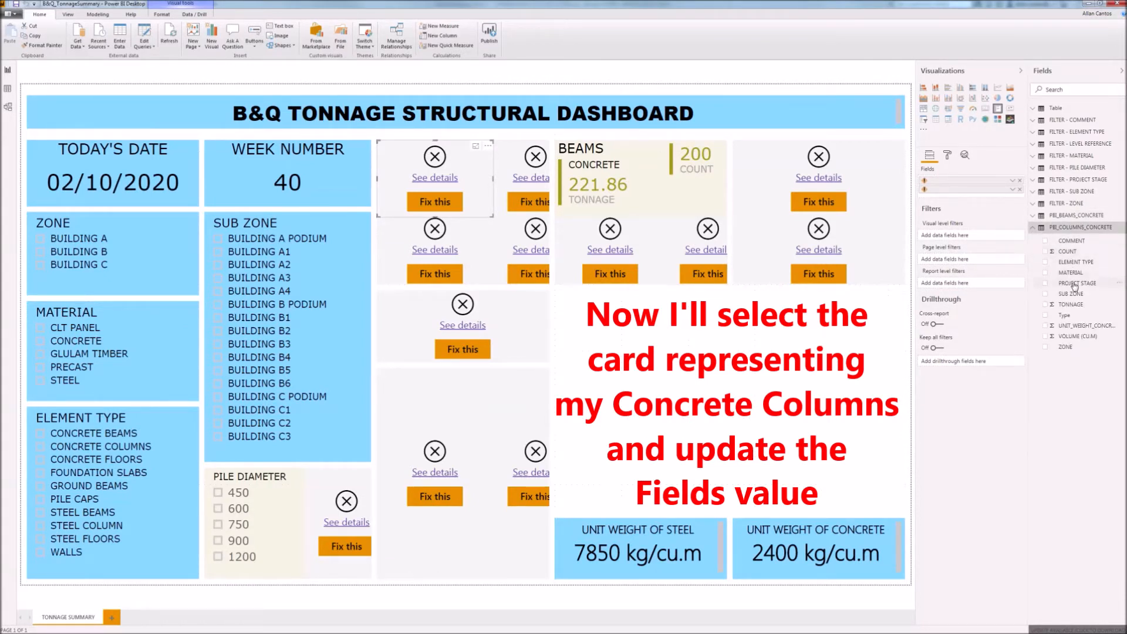
drag(1072, 274, 962, 199)
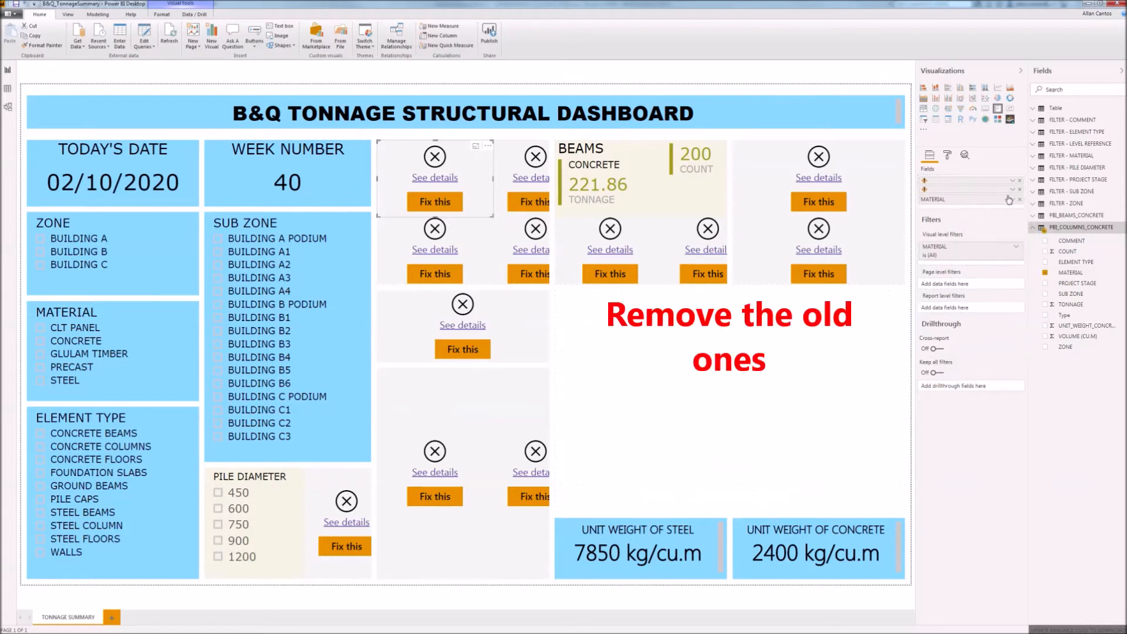
click(1019, 190)
click(1020, 181)
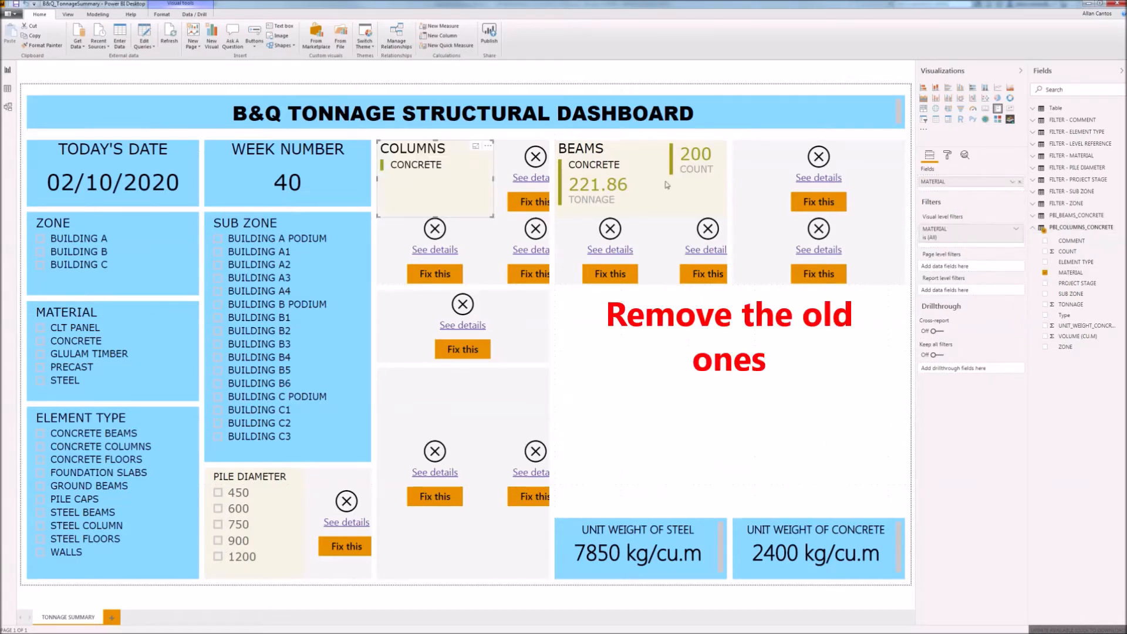
drag(1062, 305, 954, 195)
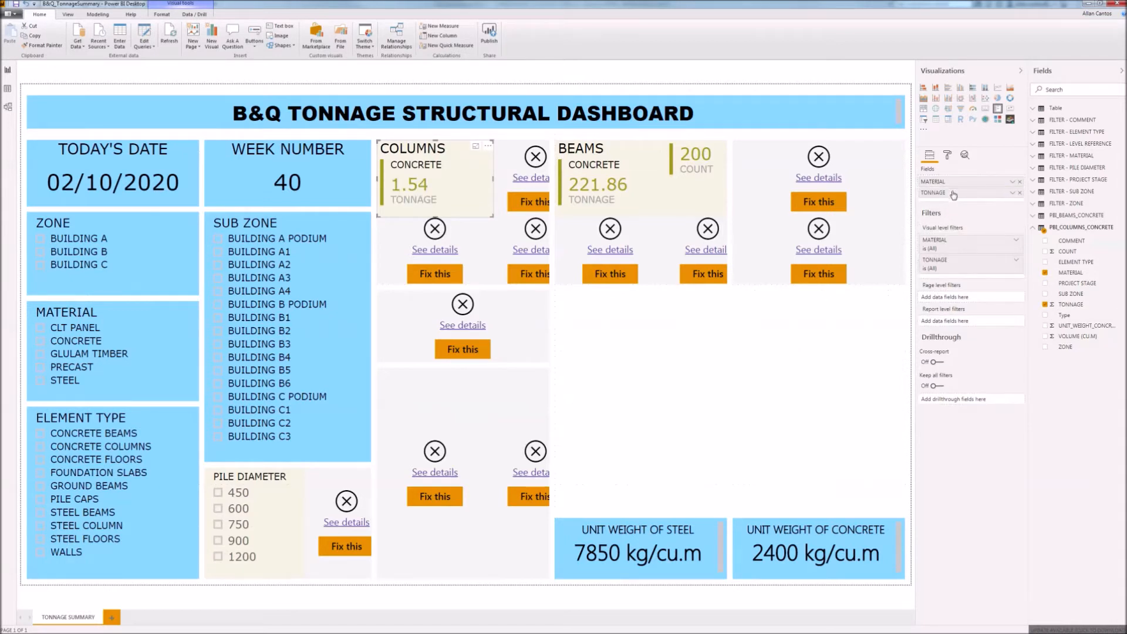
Replace the broken field of the columns count card with COUNT from PBI_COLUMNS_CONCRETE and widen the card slightly to the left
click(546, 171)
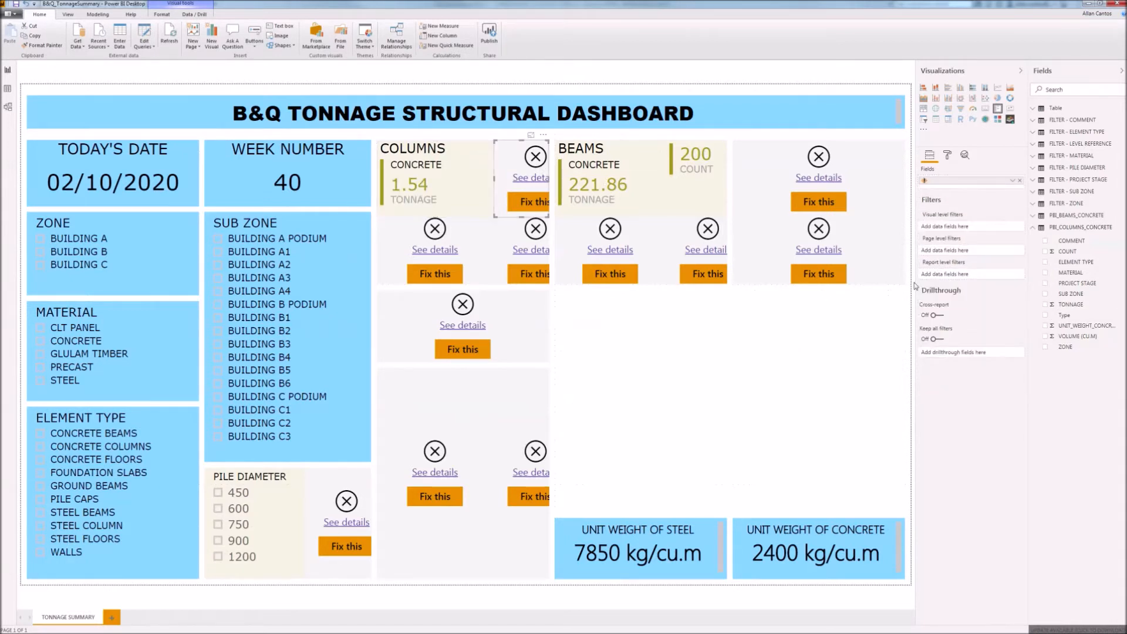
drag(1068, 253, 968, 189)
click(1021, 181)
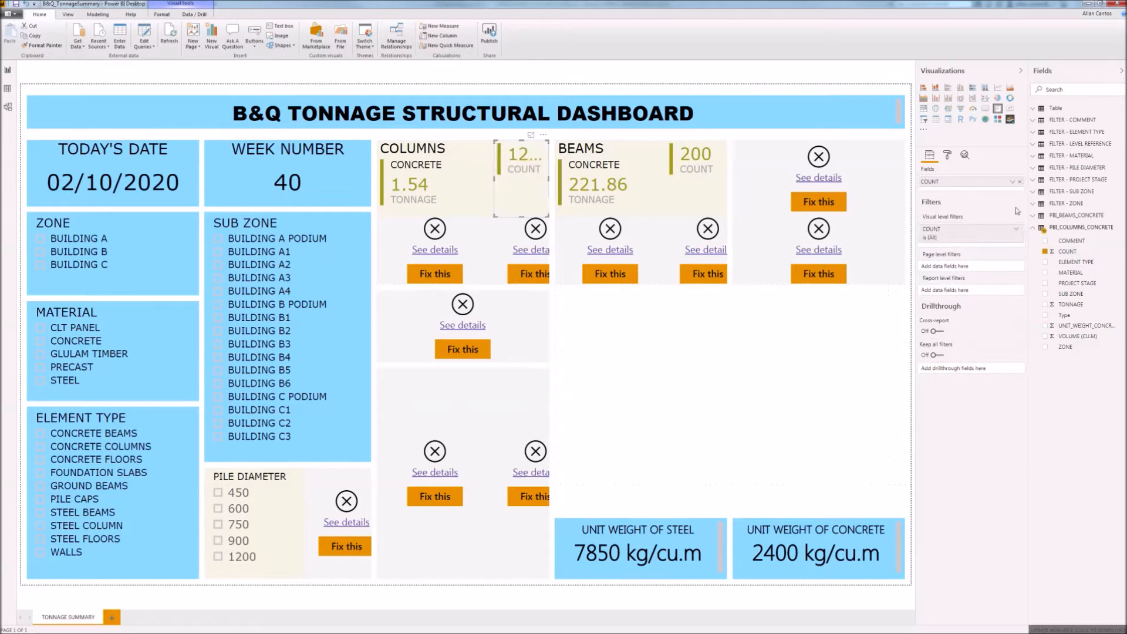
click(492, 184)
drag(492, 182, 487, 184)
click(501, 191)
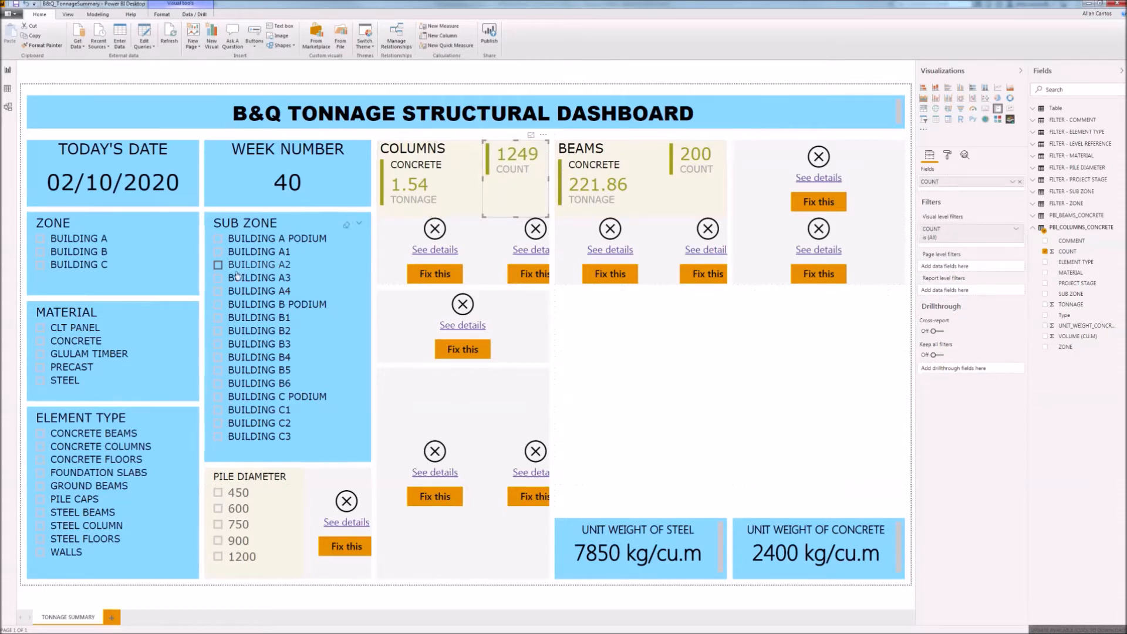
Test the cards against zones BUILDING A, B and C and sub zones BUILDING A1 to A4 and BUILDING B PODIUM, clearing the filters at the end
click(41, 239)
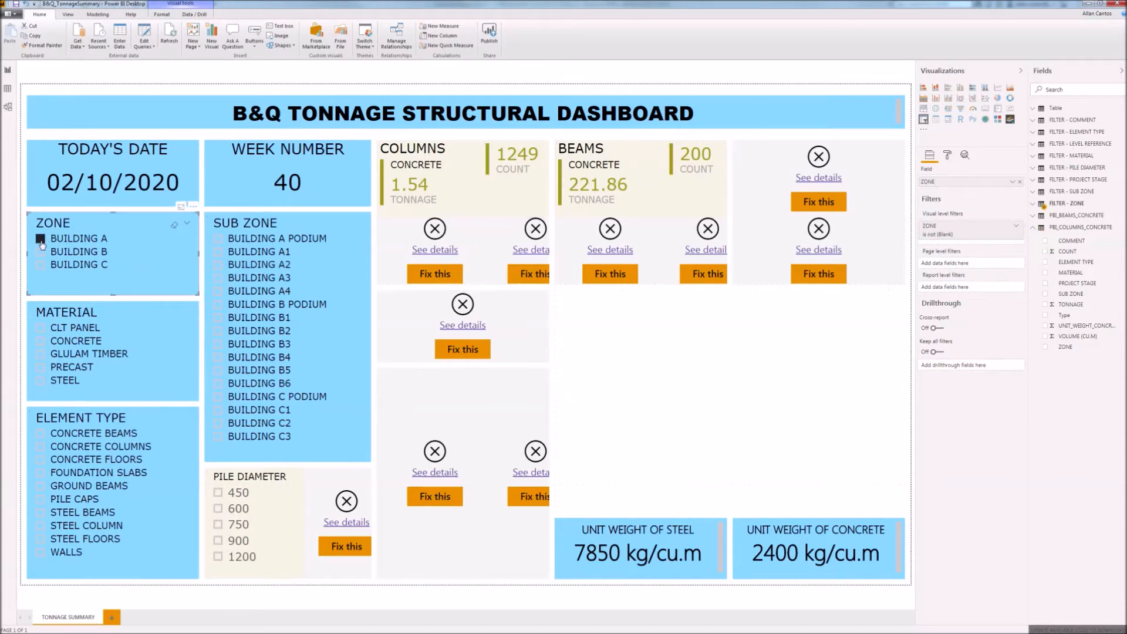
click(41, 252)
click(40, 266)
click(41, 240)
click(218, 252)
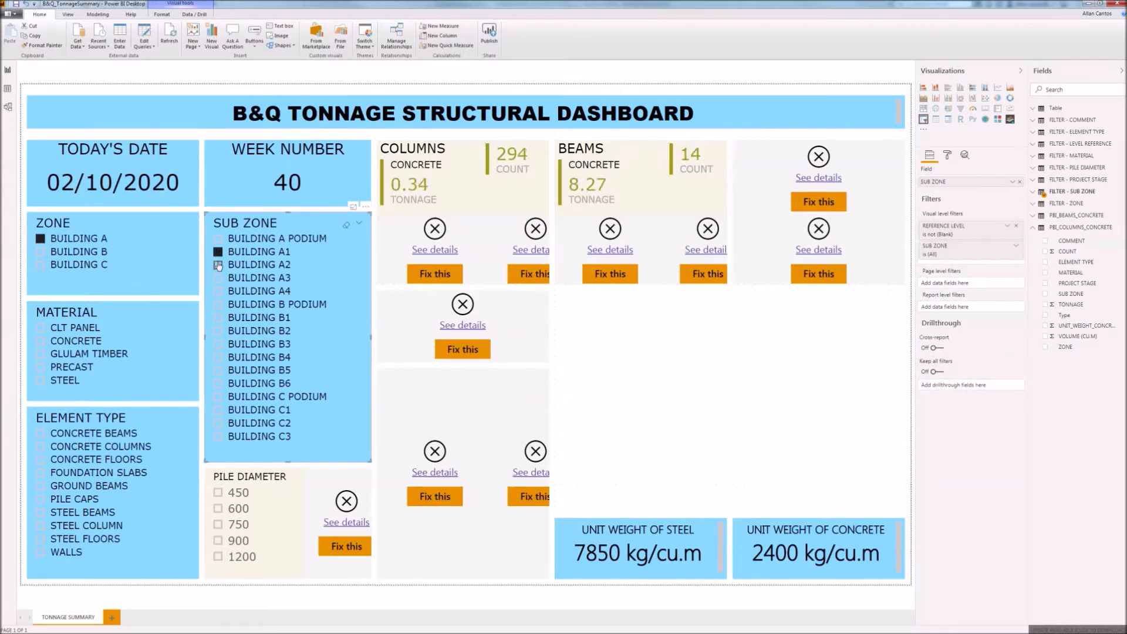
click(218, 265)
click(218, 278)
click(218, 292)
click(218, 304)
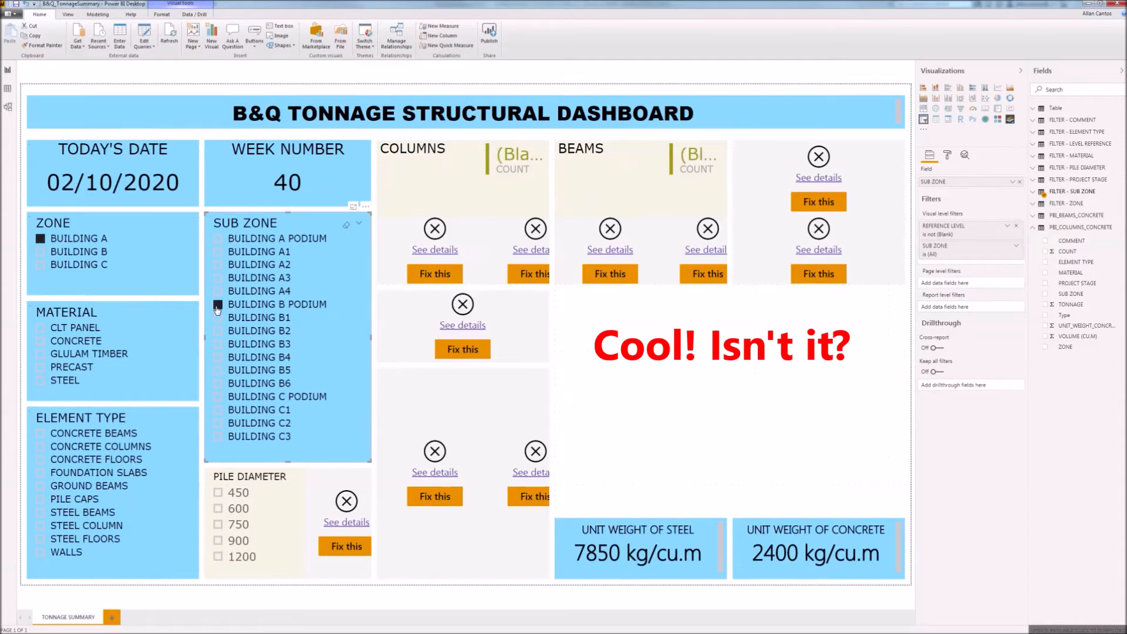
click(217, 304)
click(40, 238)
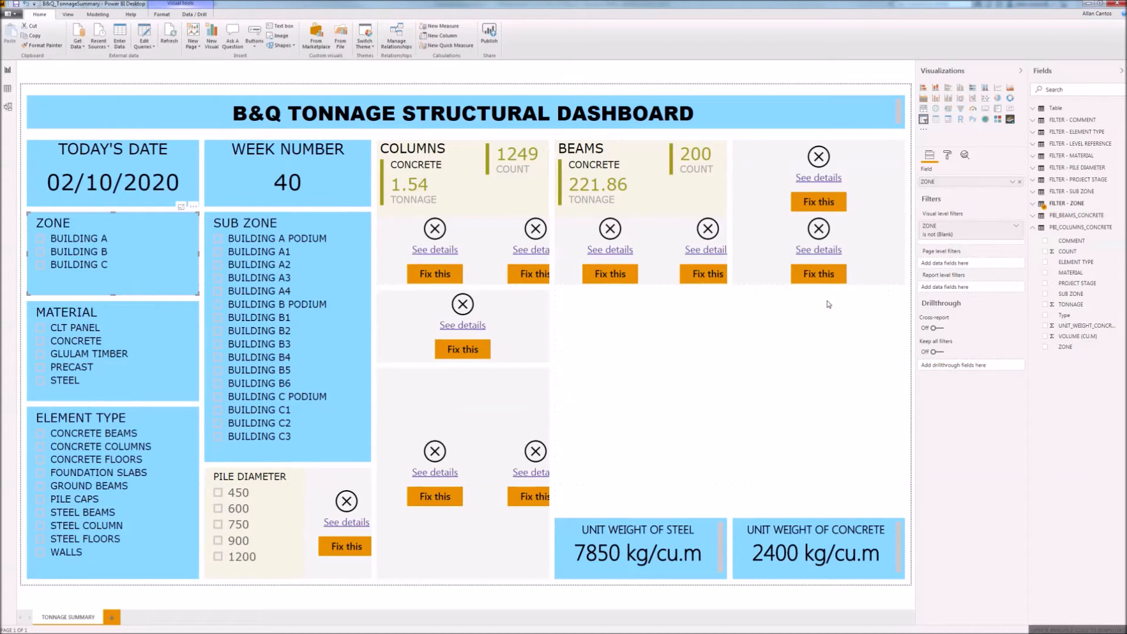
Test the cards against element types CONCRETE BEAMS and CONCRETE COLUMNS, clearing the filter at the end
click(40, 434)
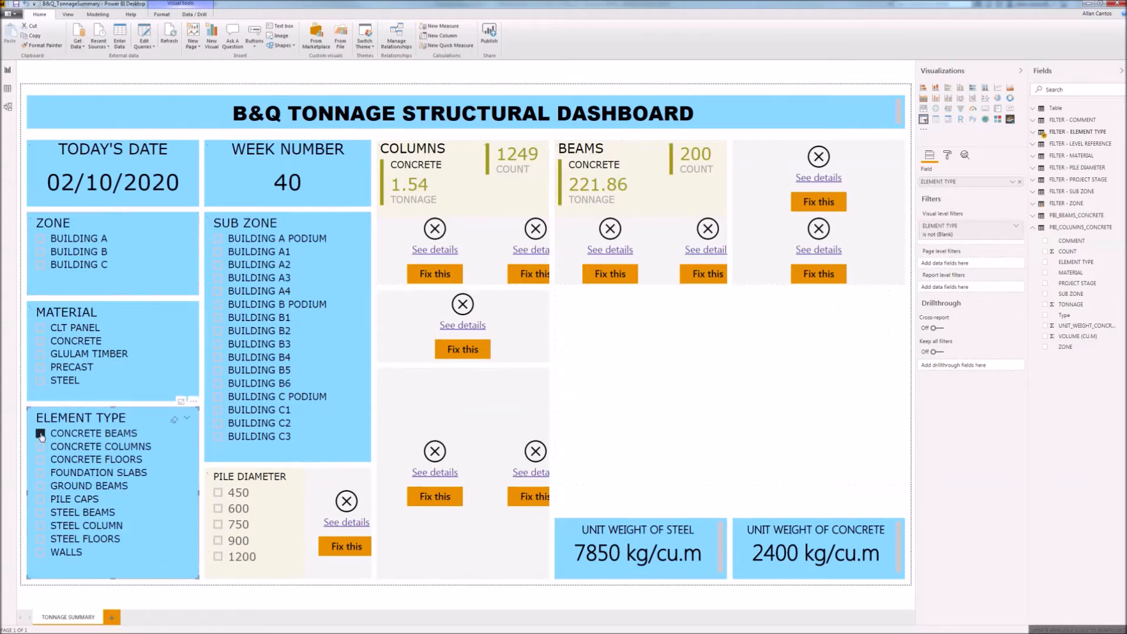
click(39, 447)
click(40, 446)
click(757, 379)
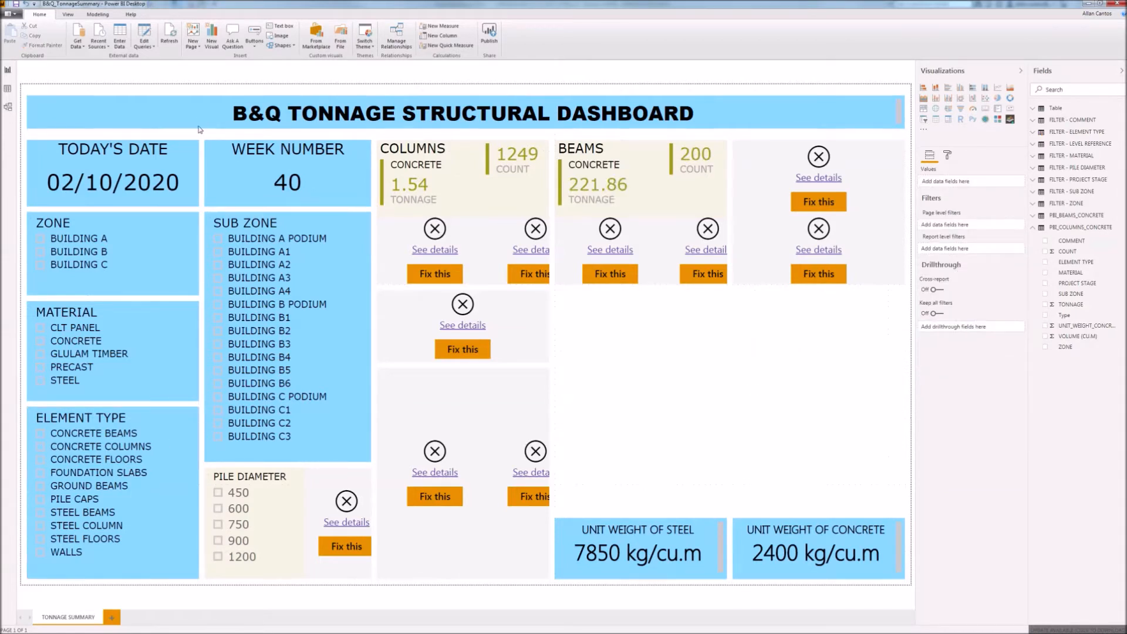
Import the PBI_FLOORS sheet from PBI_FLOORS.xlsx into the data model and collapse the PBI_COLUMNS_CONCRETE field list
click(78, 44)
click(100, 71)
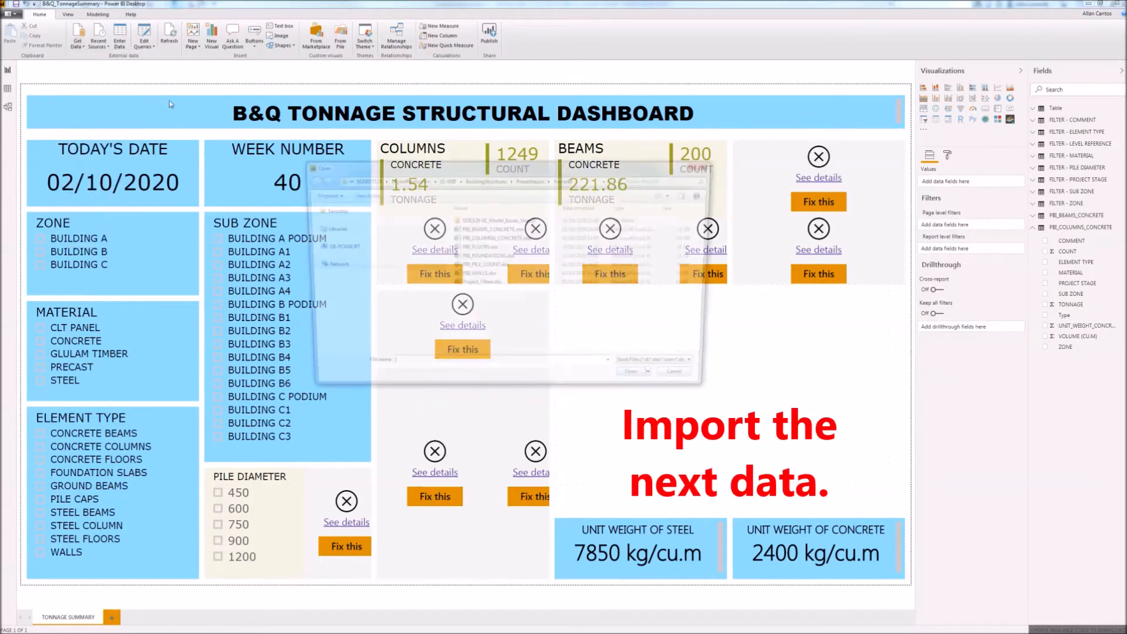
click(480, 247)
click(643, 383)
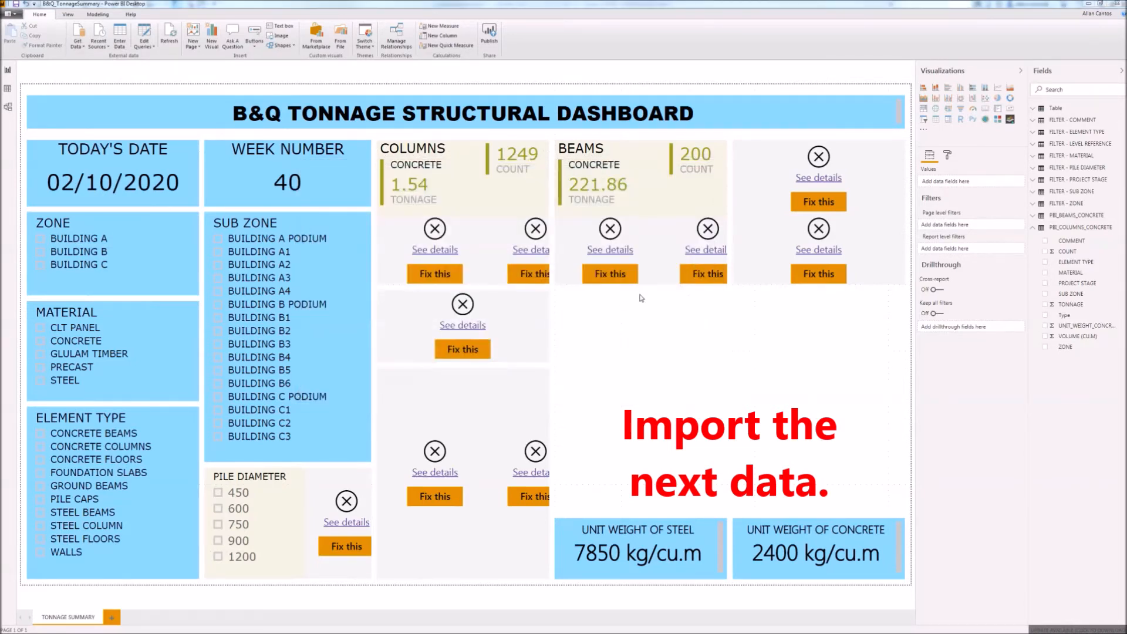
click(396, 236)
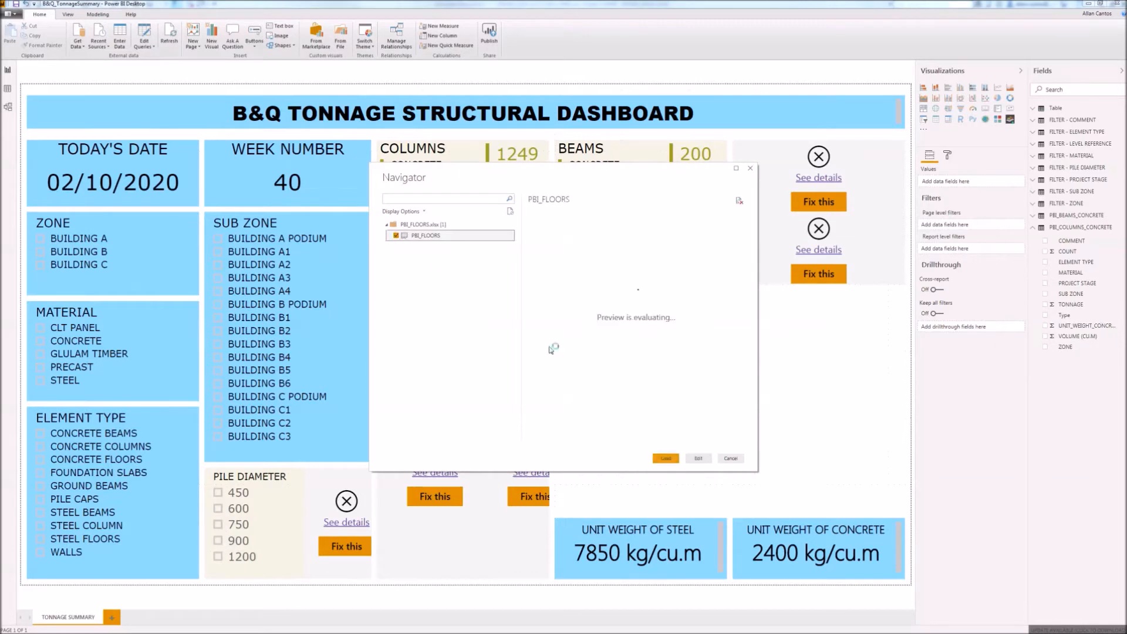
click(666, 458)
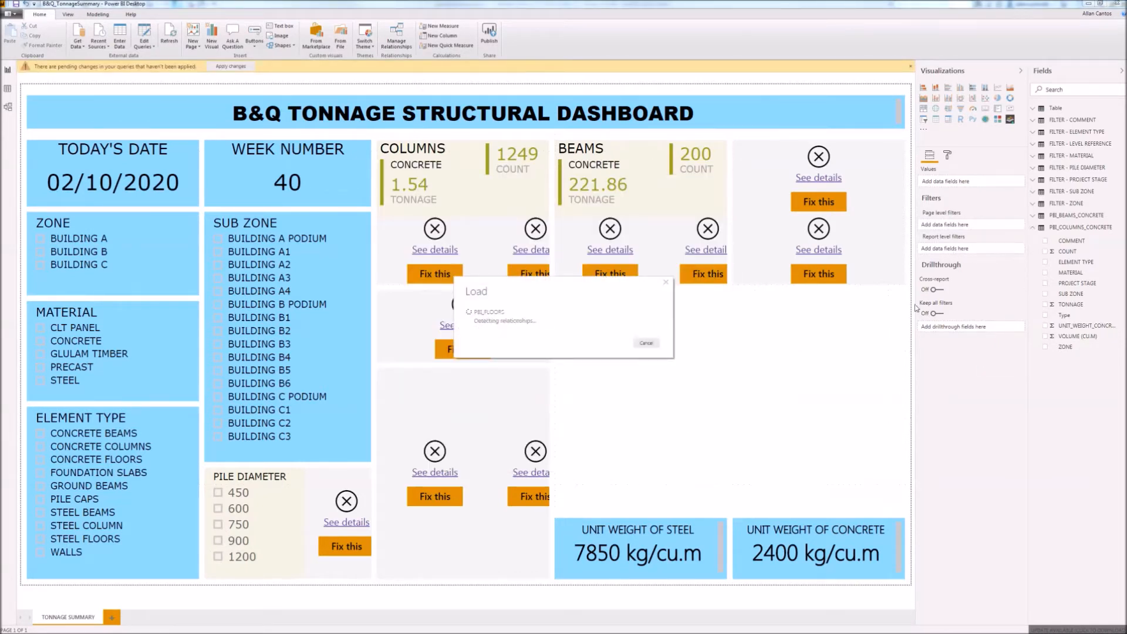
click(1034, 228)
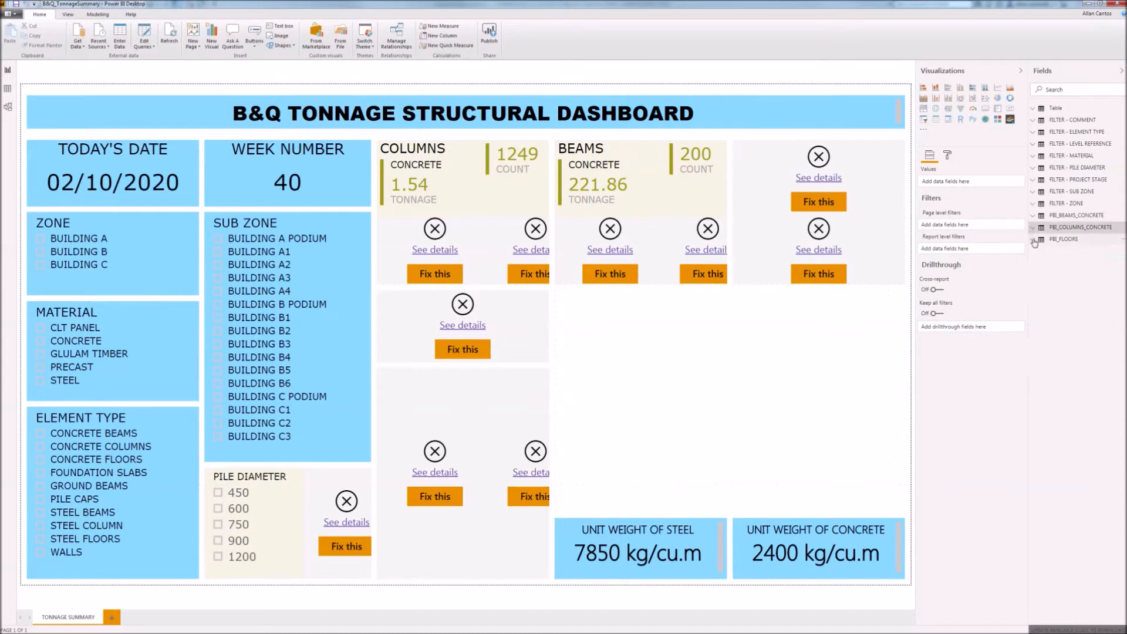
In the model diagram, move the PBI_FLOORS table beside PBI_COLUMNS_CONCRETE in the row below the filter tables
click(754, 168)
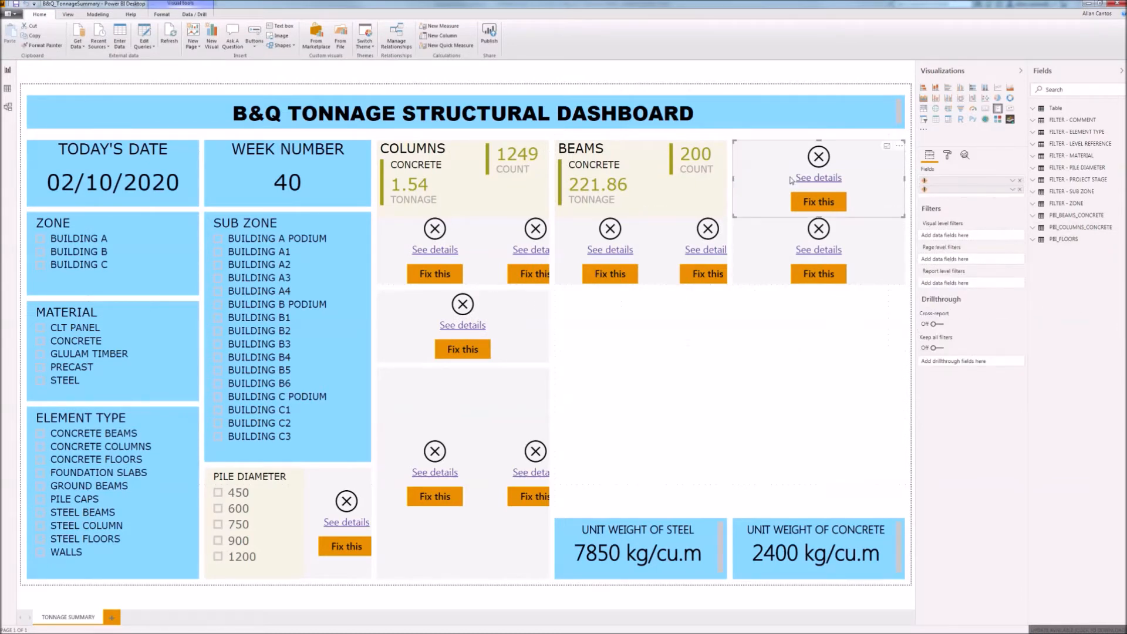
click(8, 107)
drag(437, 80, 372, 479)
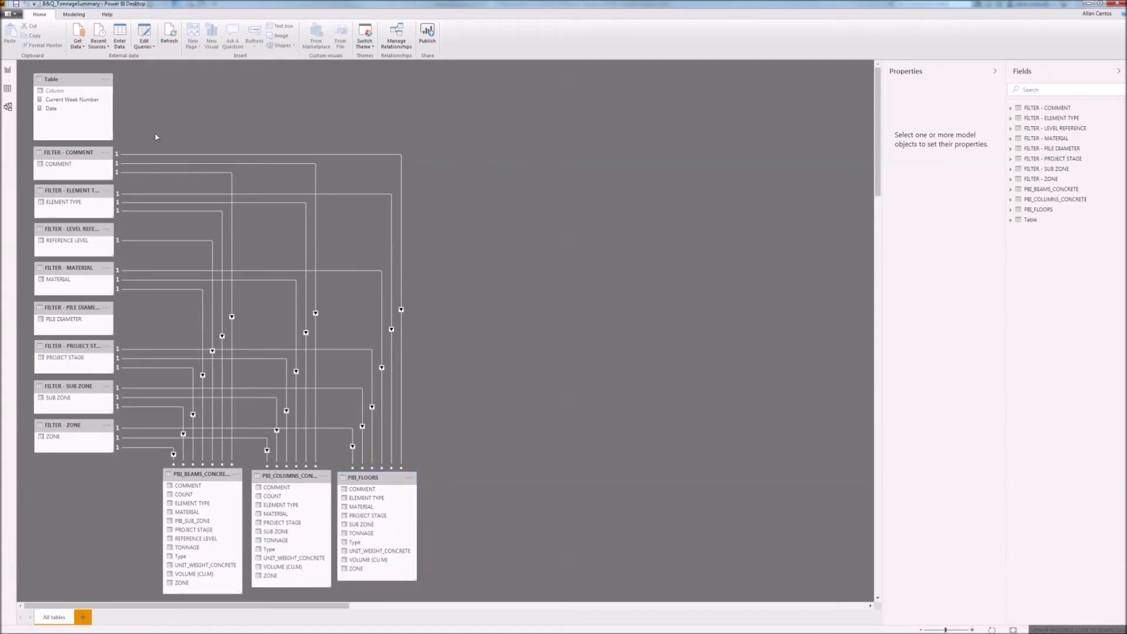
In the report, replace the concrete floors card's broken fields with MATERIAL and TONNAGE from PBI_FLOORS
click(8, 69)
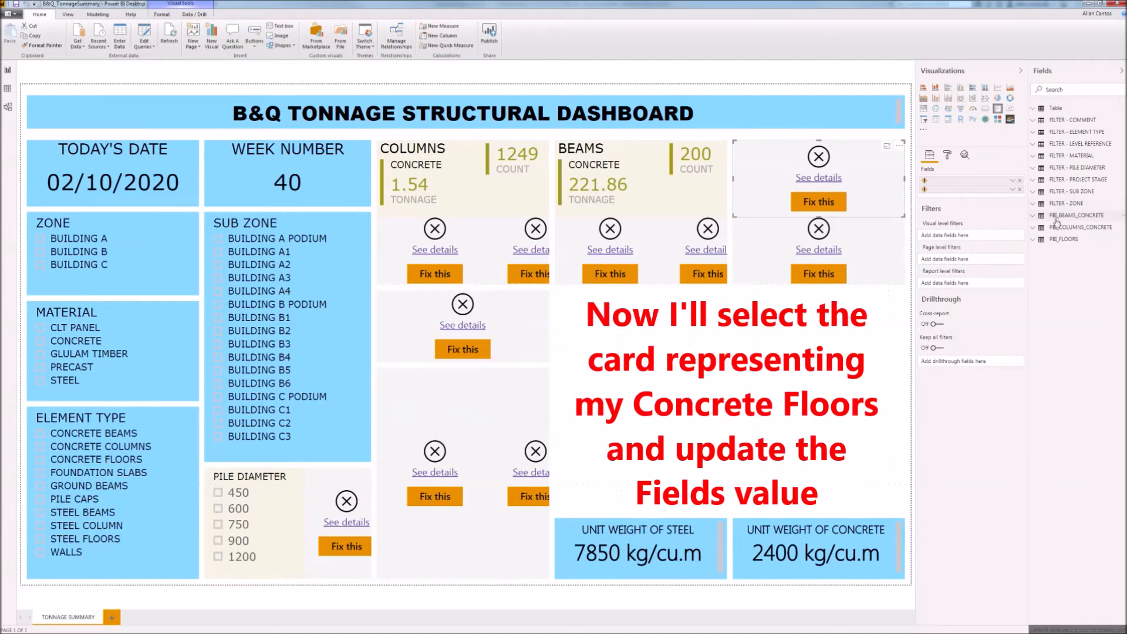
click(1035, 239)
drag(1079, 276, 969, 190)
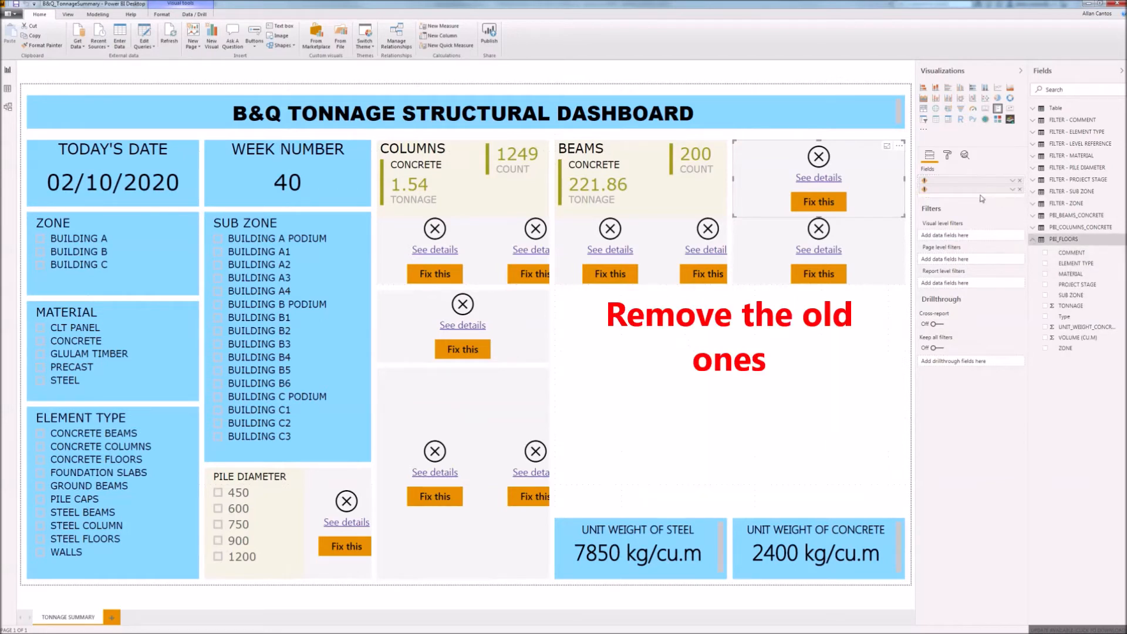
click(1020, 182)
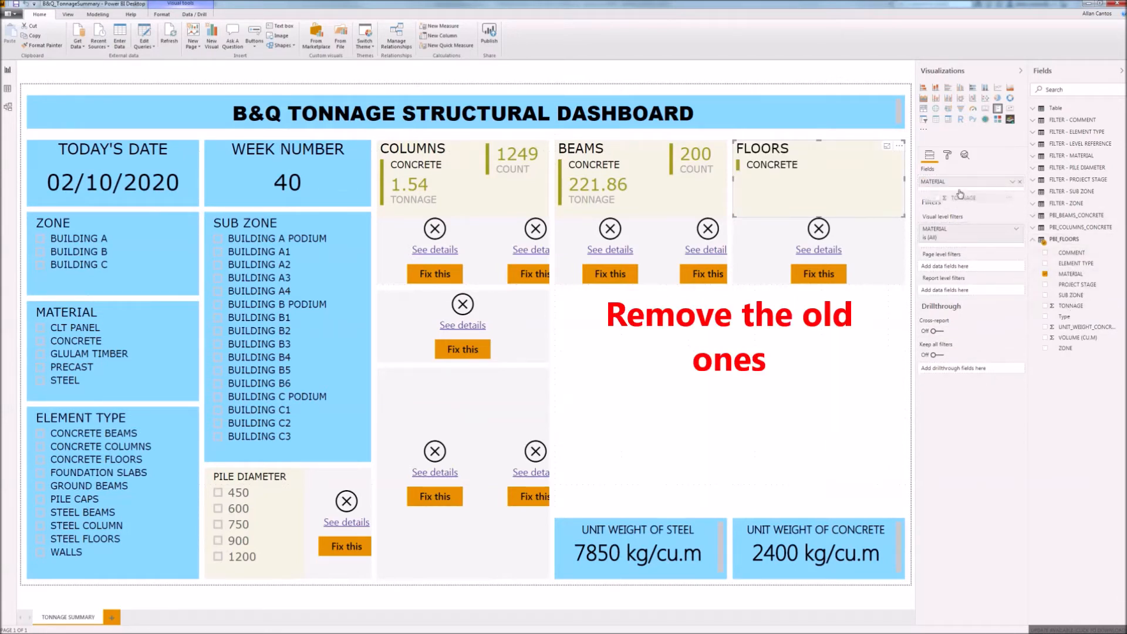
drag(961, 192, 962, 193)
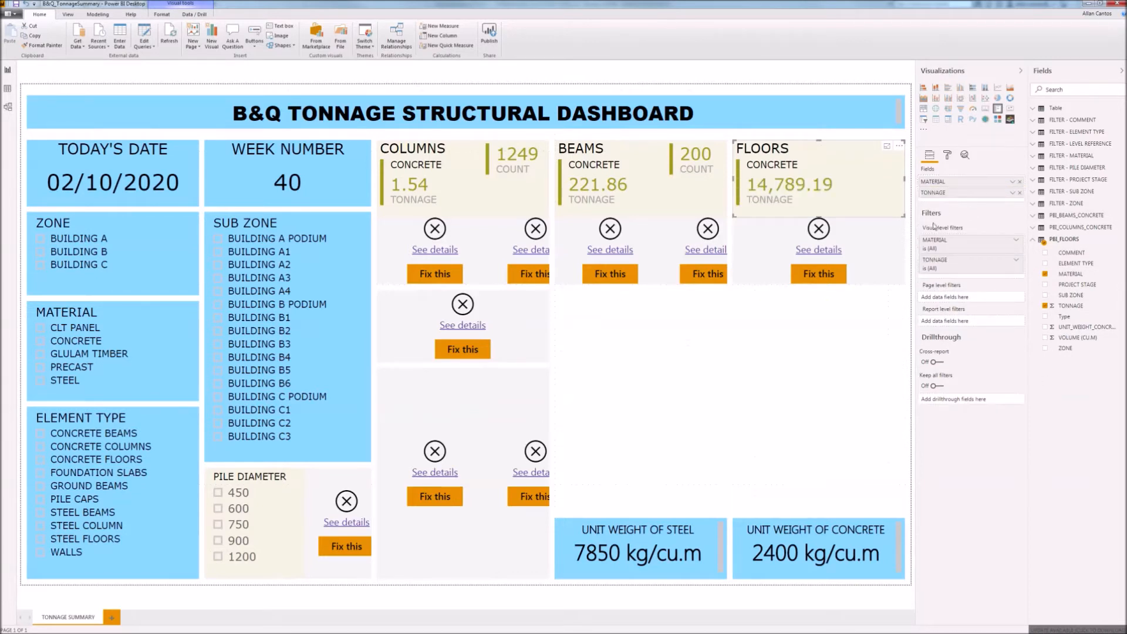
Test the floors card against sub zones BUILDING A PODIUM and BUILDING A1 to A4, clearing the filter at the end
click(218, 239)
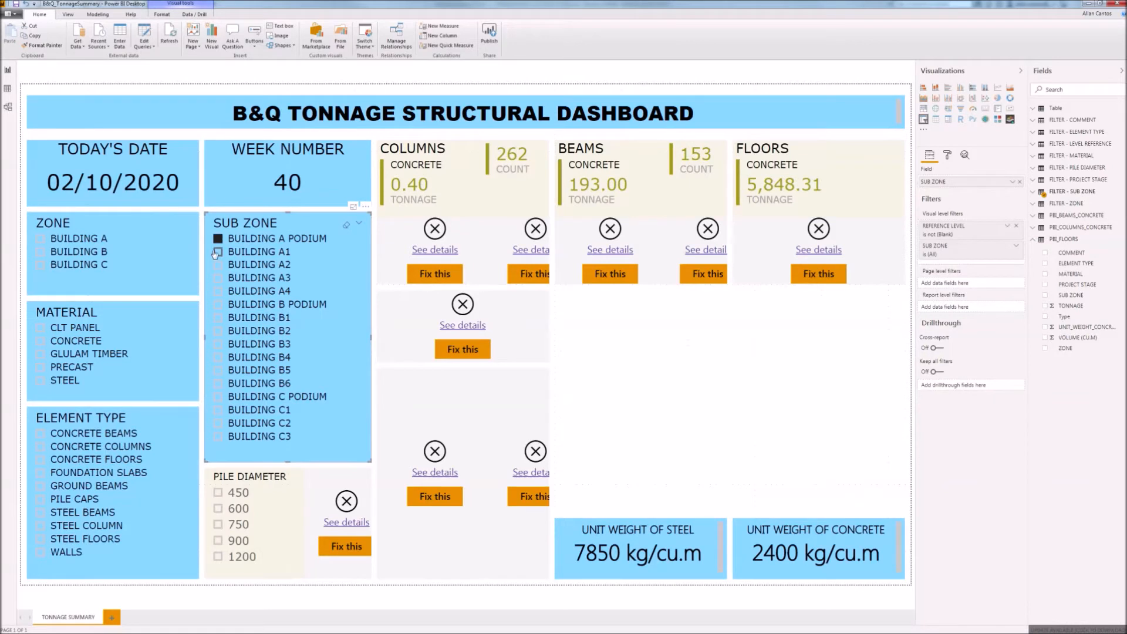
click(217, 252)
click(218, 264)
click(218, 279)
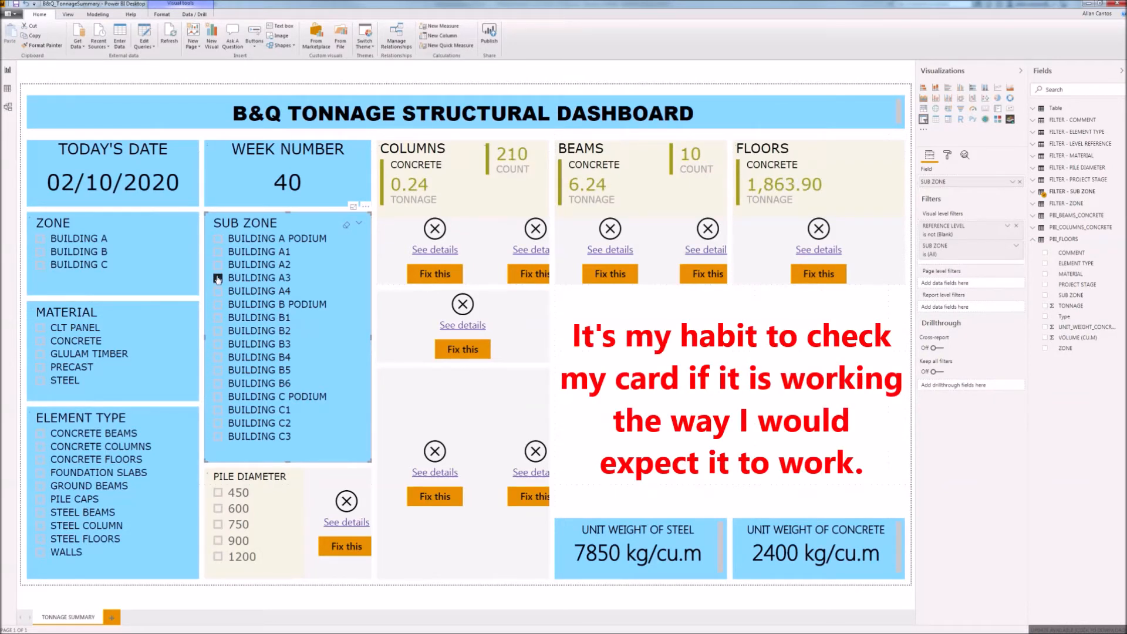
click(218, 292)
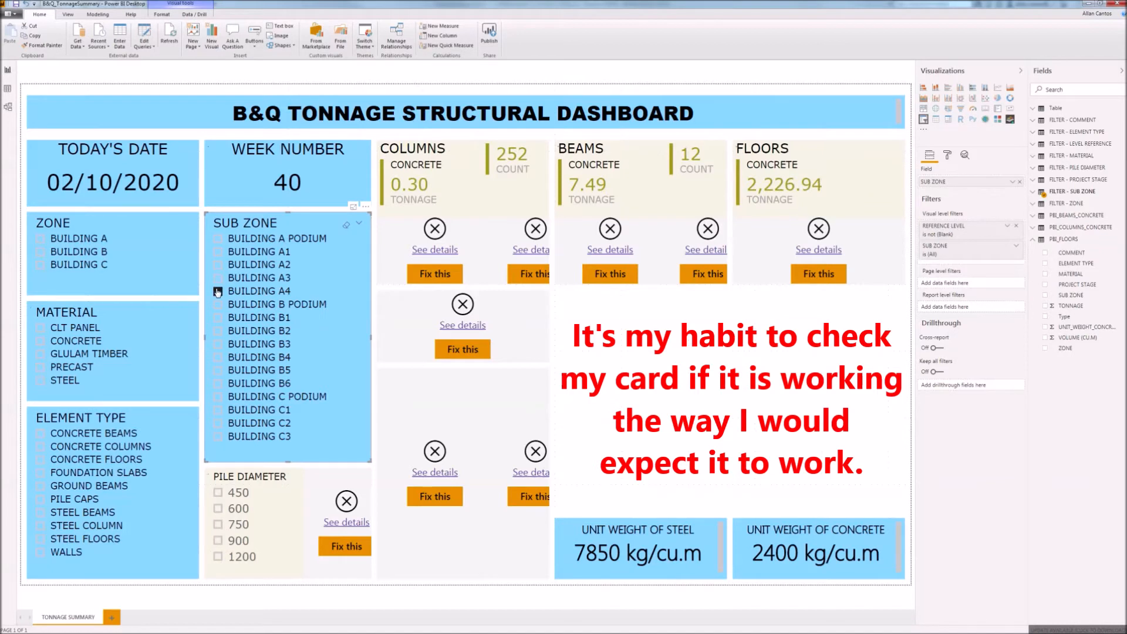
click(218, 292)
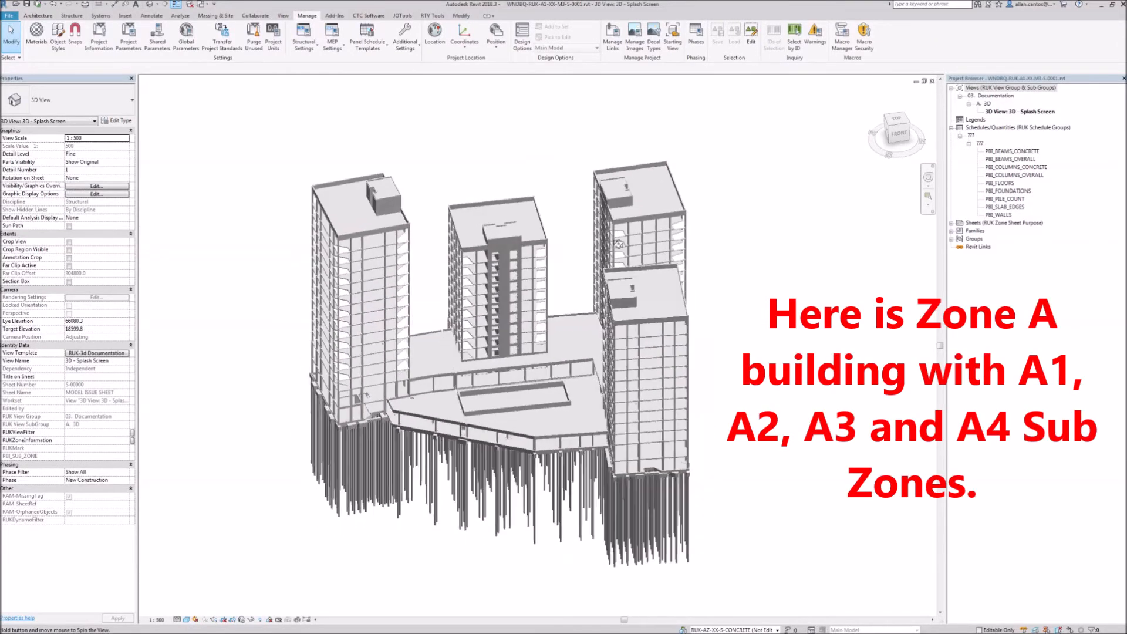
In Revit's 3D Splash Screen view, examine the Zone A model by selecting the A1, A2, A3 and A4 towers one after another
drag(619, 244, 688, 215)
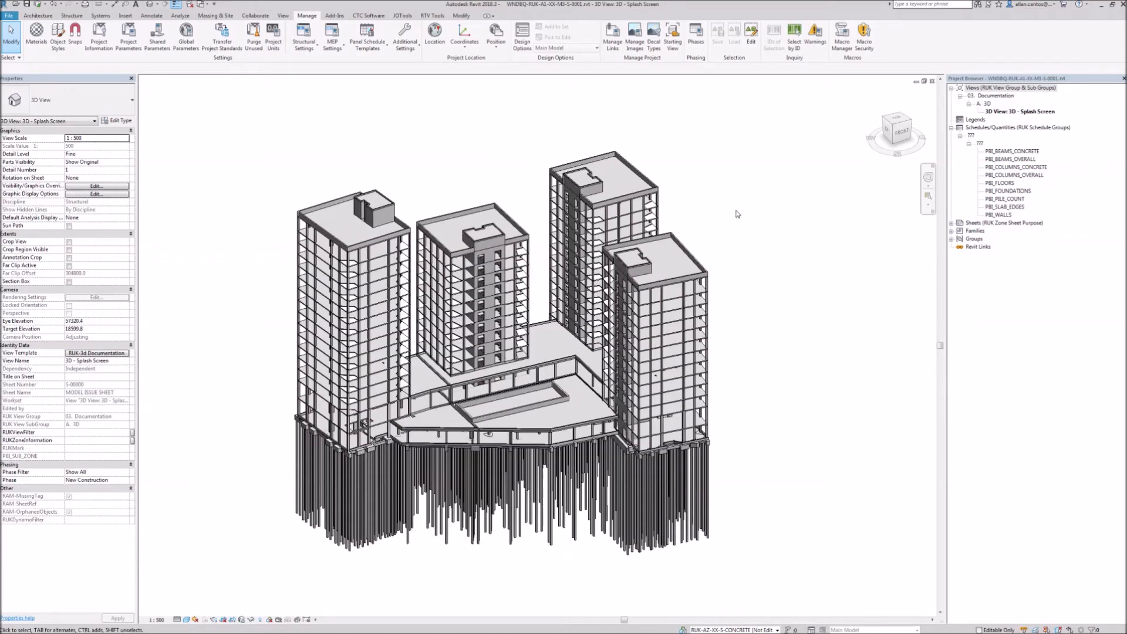
drag(266, 125, 420, 455)
key(Escape)
drag(411, 146, 557, 410)
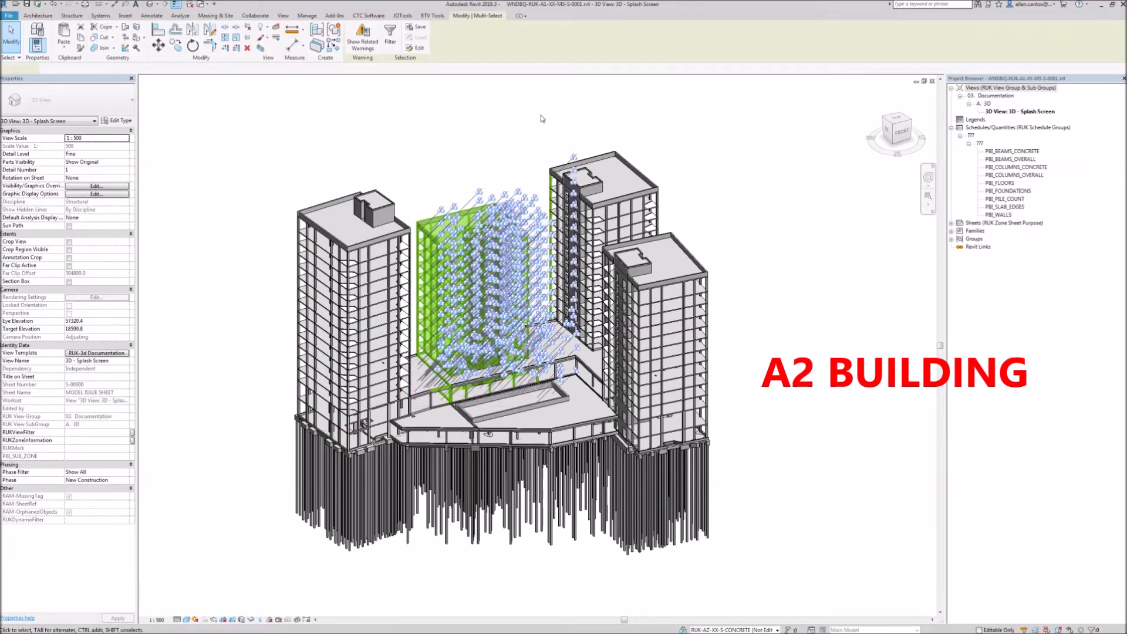
drag(537, 106, 625, 279)
key(Escape)
drag(604, 169, 787, 244)
drag(472, 109, 608, 364)
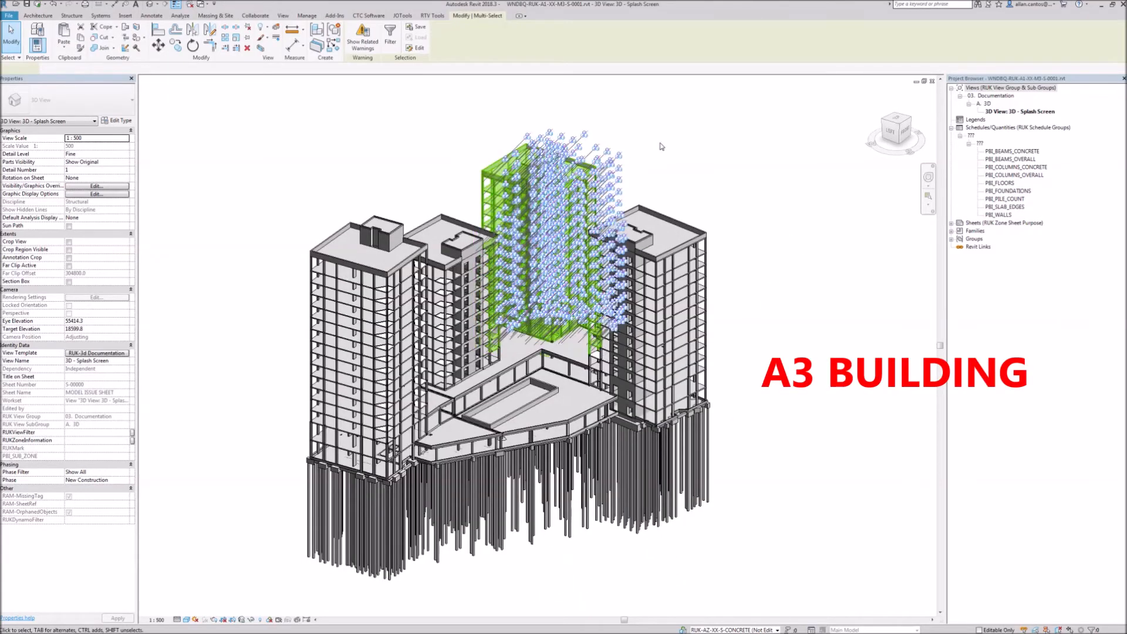
click(661, 147)
drag(586, 139, 481, 533)
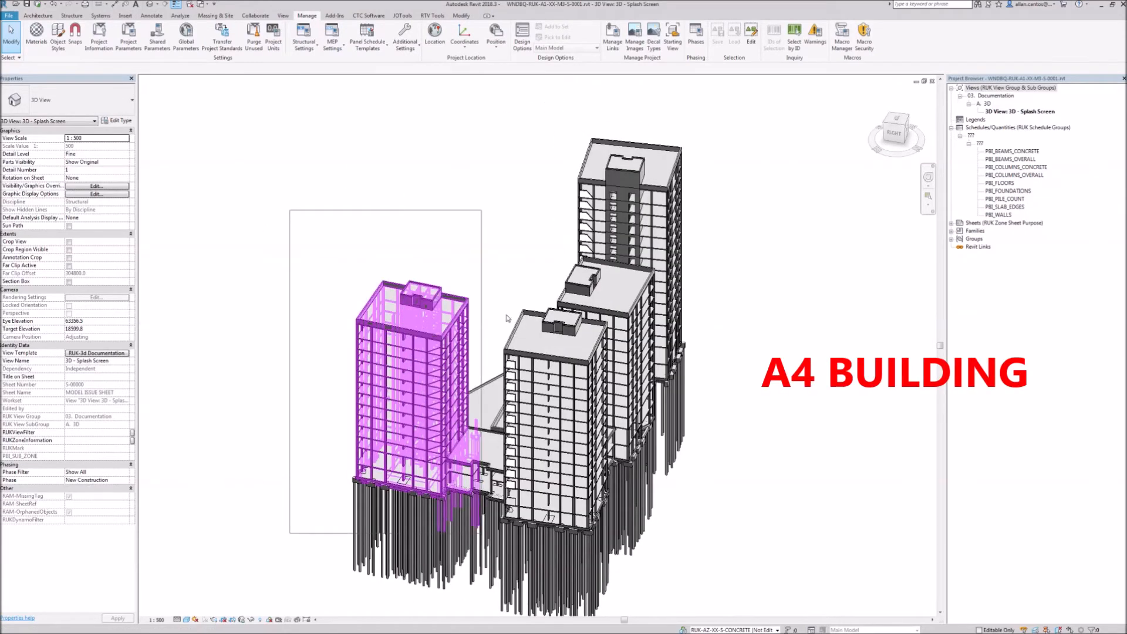
click(509, 252)
drag(498, 284, 914, 280)
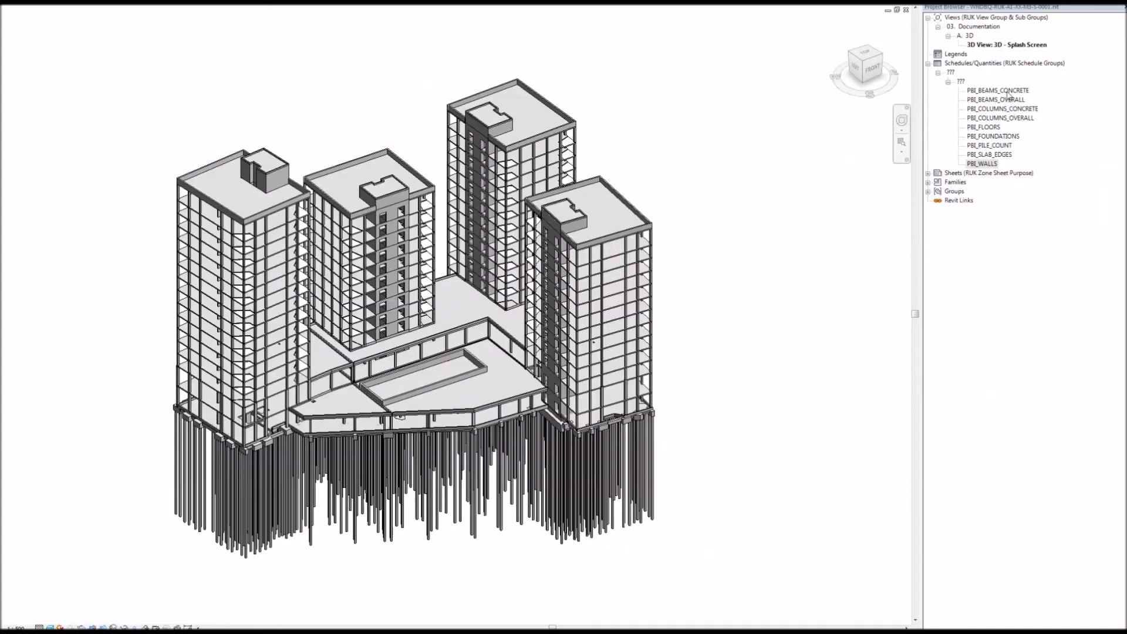
Review the PBI_BEAMS_CONCRETE and PBI_COLUMNS_OVERALL schedules, inspecting the formula of the TONNAGE calculated field in the columns schedule
double_click(1005, 92)
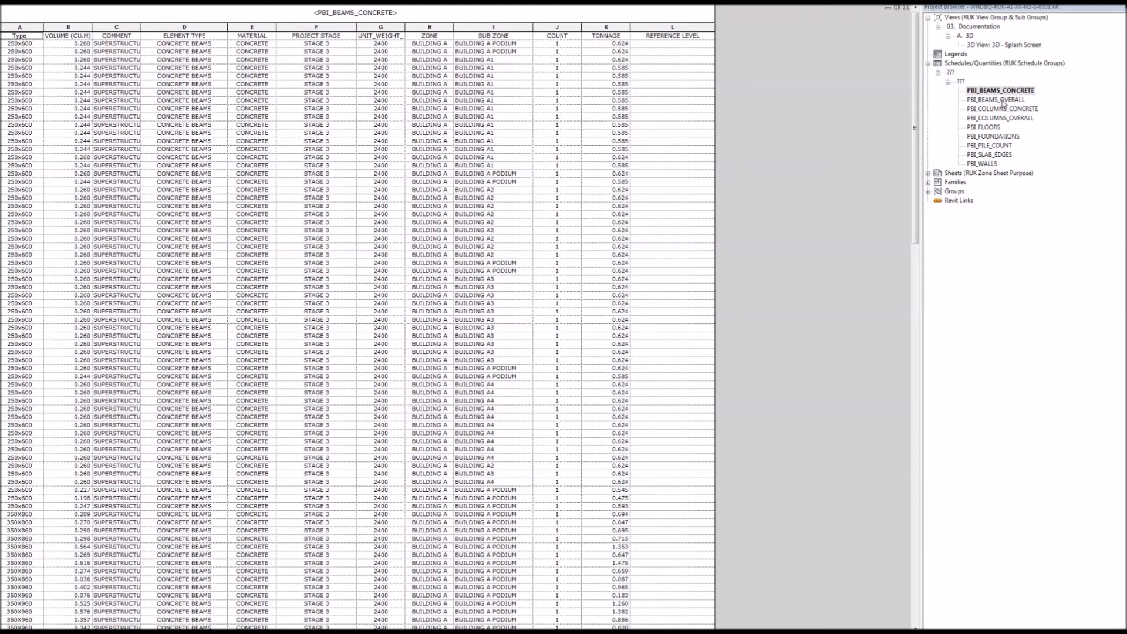
click(1011, 118)
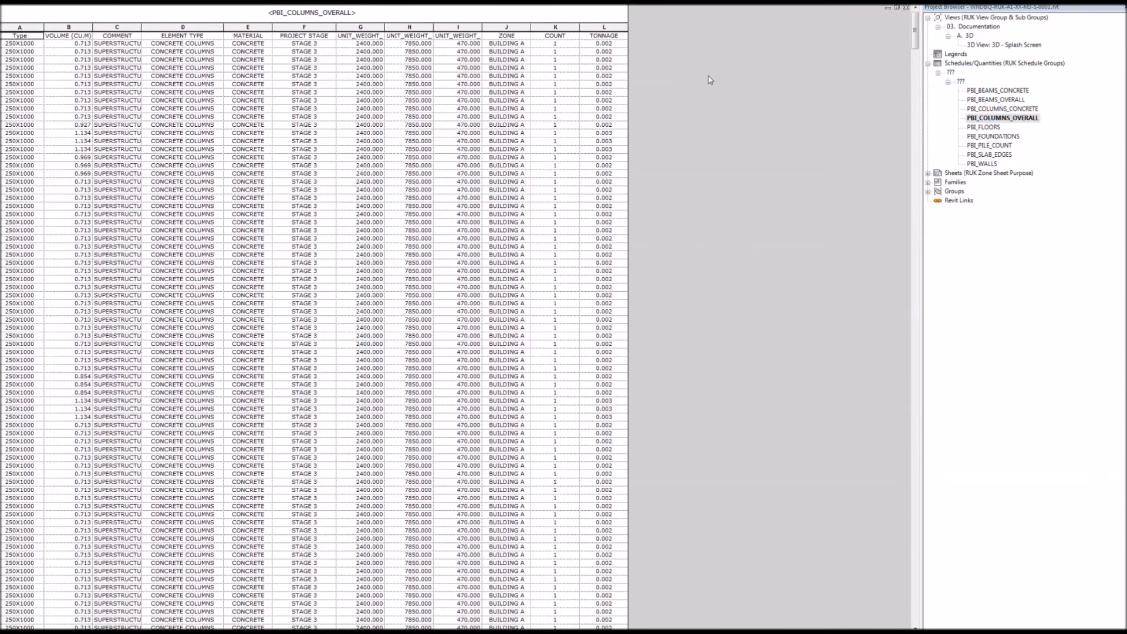
click(1, 141)
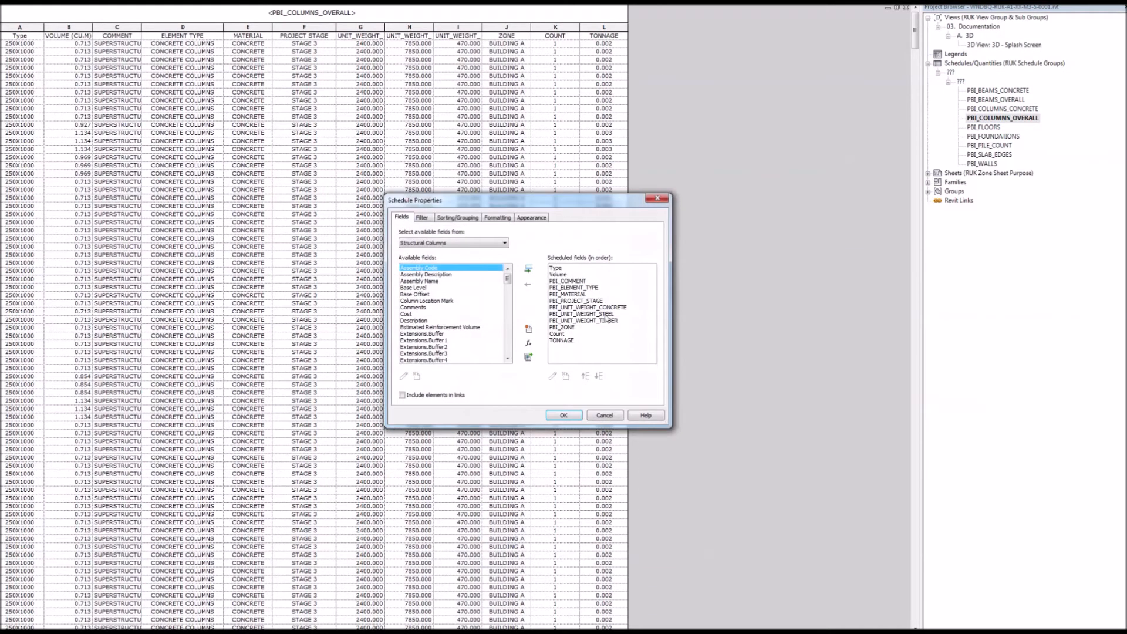
click(563, 340)
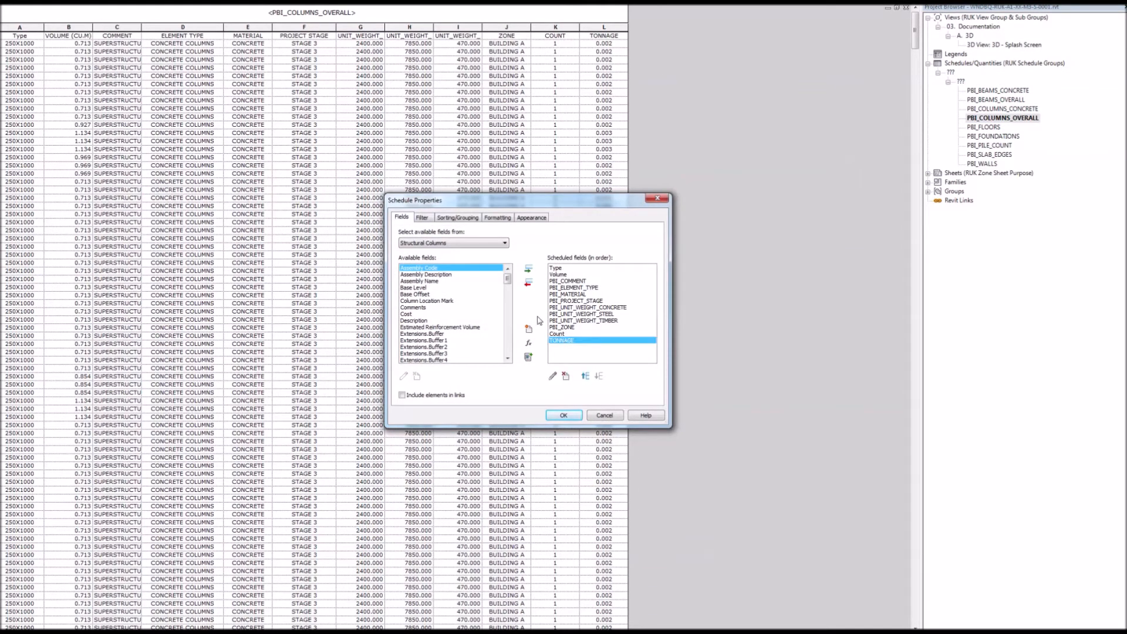
click(551, 375)
drag(680, 527, 421, 530)
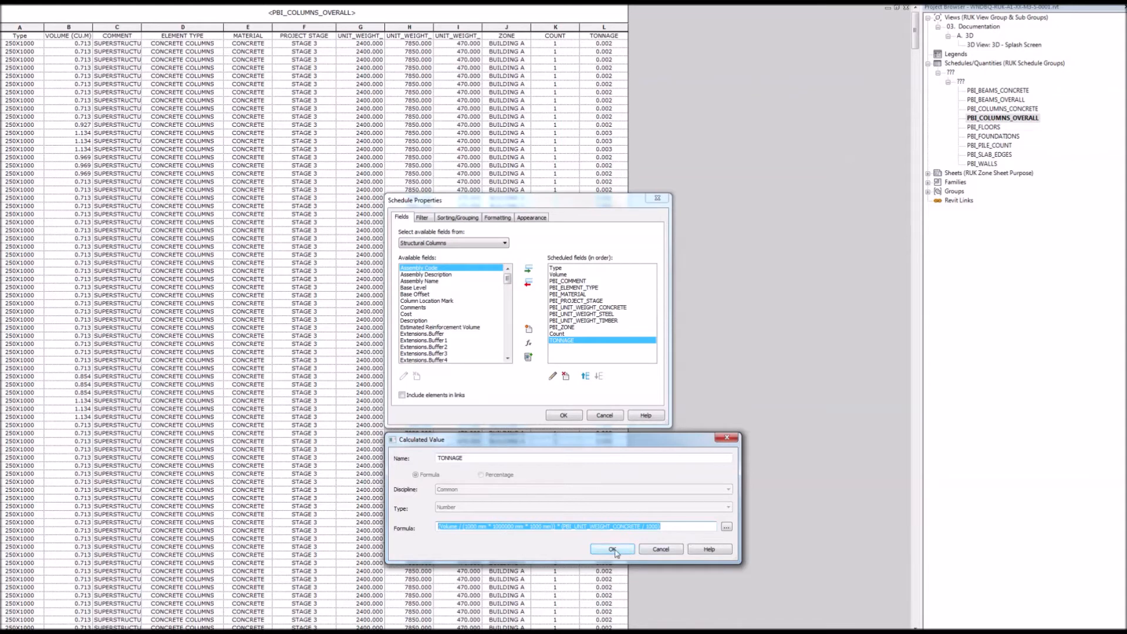
click(611, 548)
click(658, 199)
Look through the PBI_FLOORS, PBI_SLAB_EDGES, PBI_WALLS and PBI_FOUNDATIONS schedules and return to the 3D Splash Screen view
double_click(990, 128)
click(1001, 156)
double_click(986, 165)
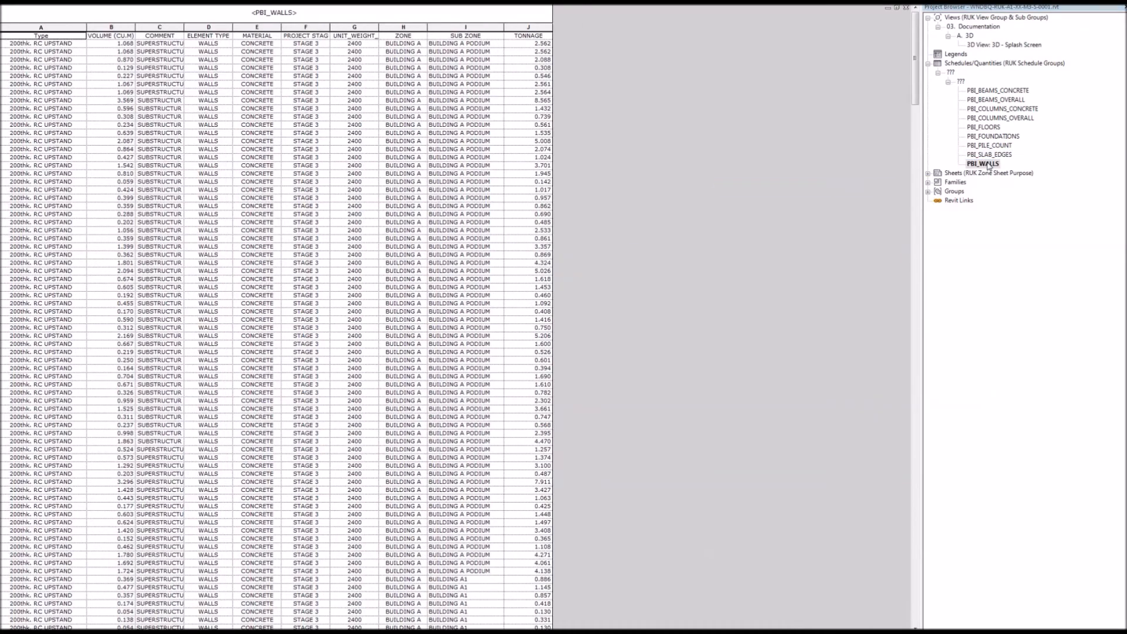
double_click(1006, 137)
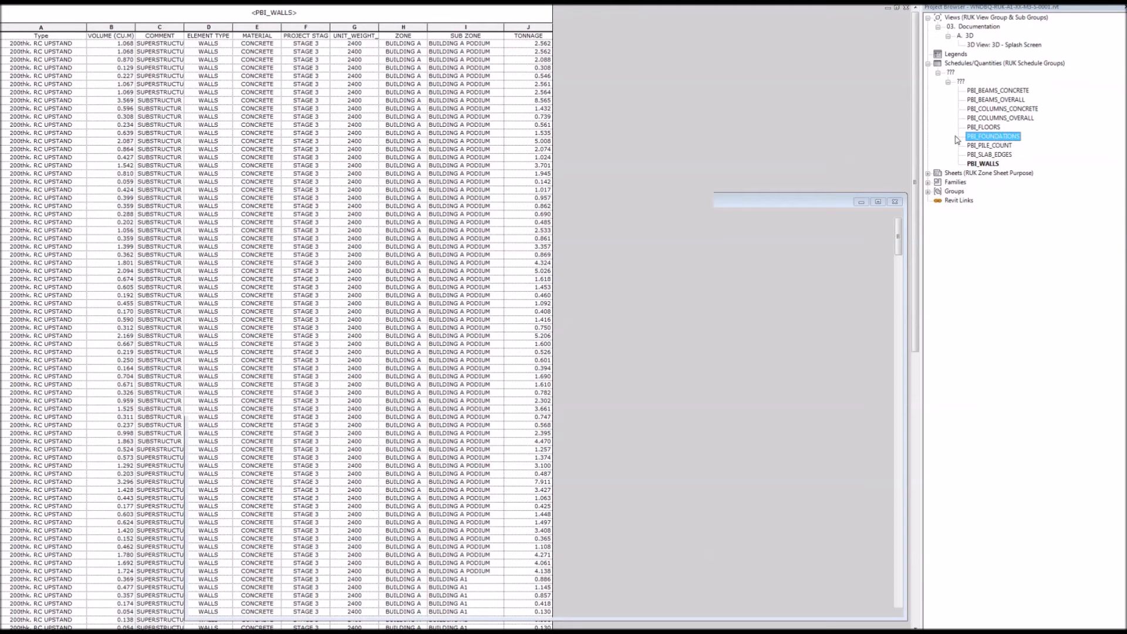
double_click(1002, 45)
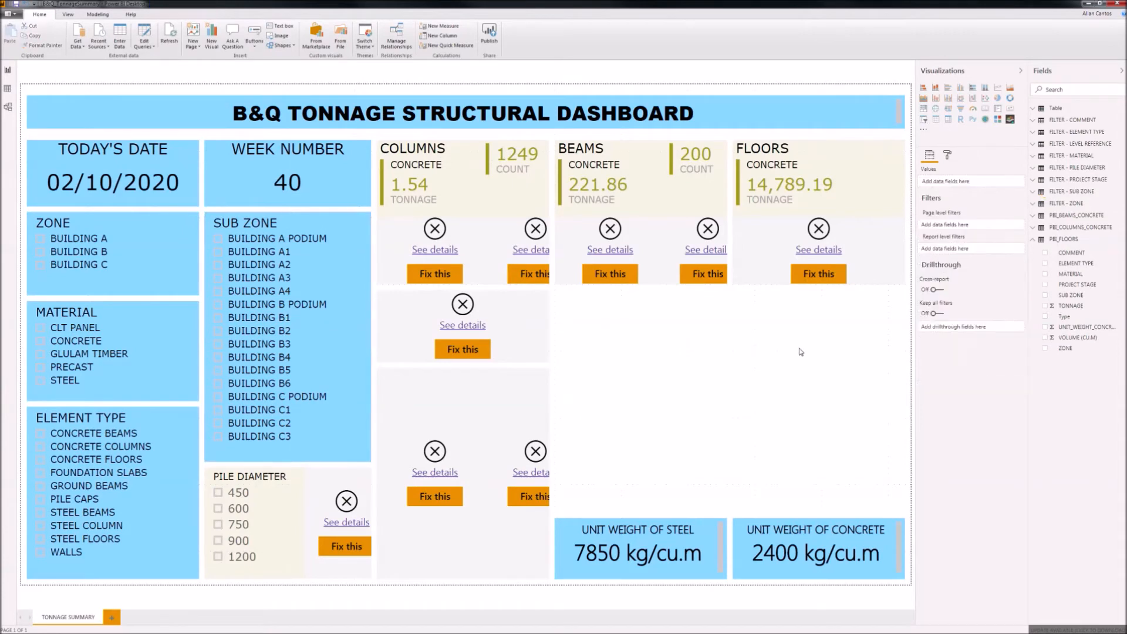
Back in Power BI, collapse the PBI_FLOORS field list and import the PBI_FOUNDATIONS sheet from PBI_FOUNDATIONS.xlsx
click(1033, 240)
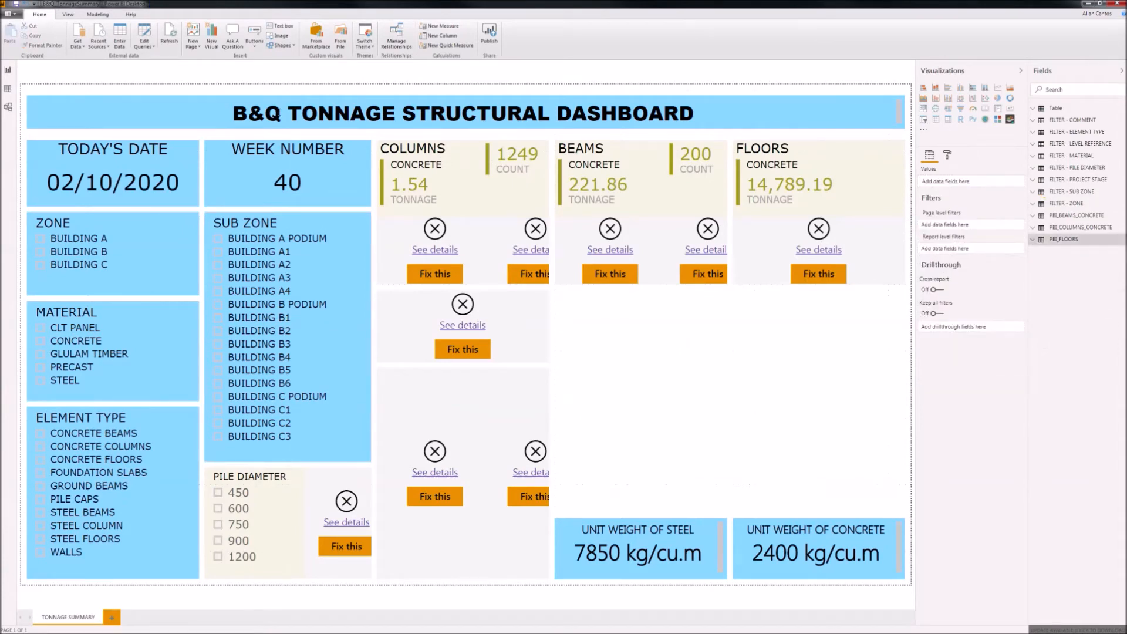
click(77, 42)
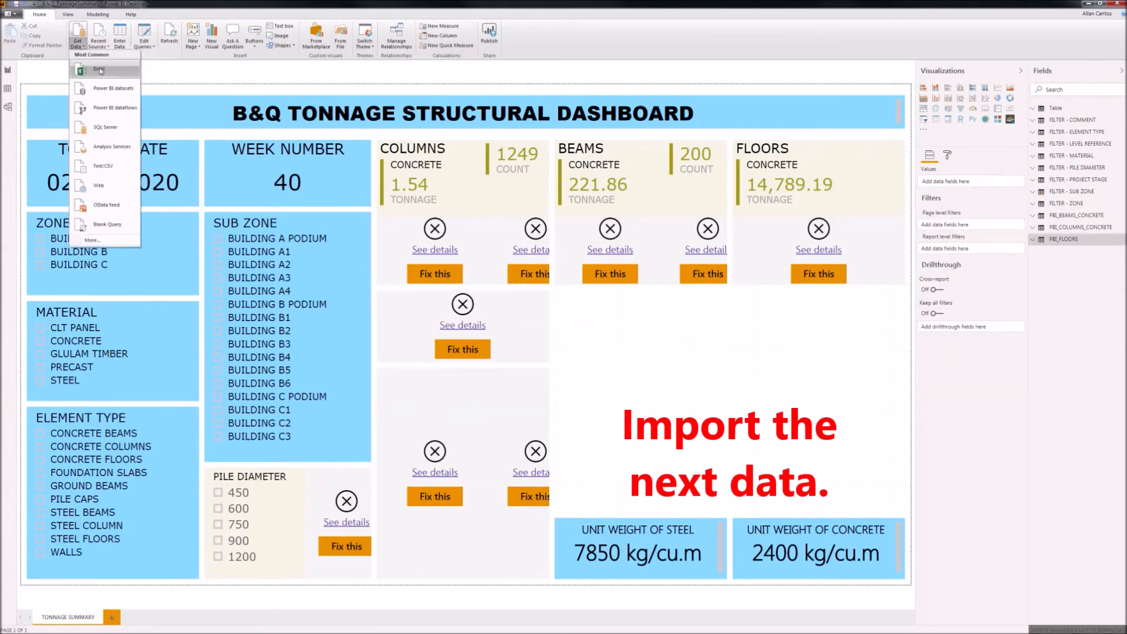
click(88, 69)
click(492, 259)
click(651, 382)
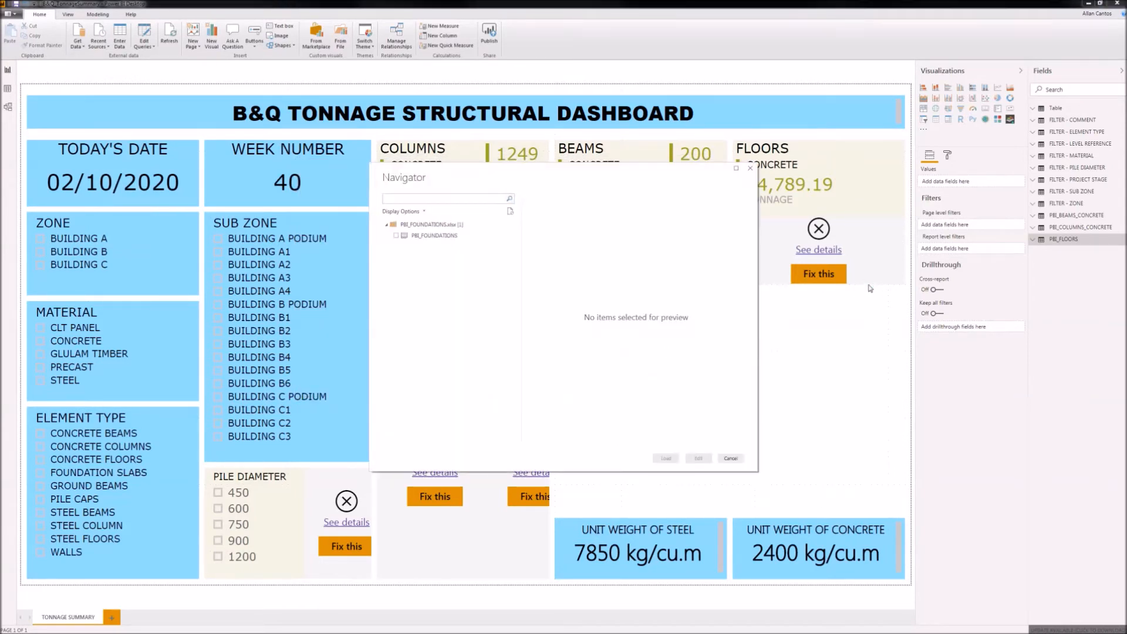
click(396, 235)
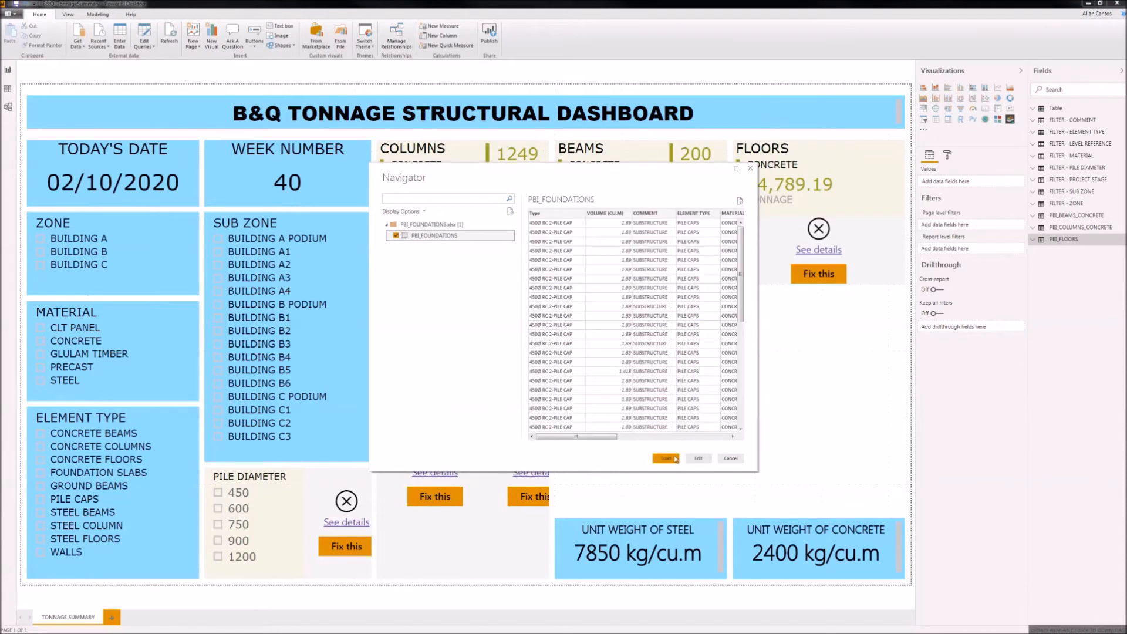
click(666, 457)
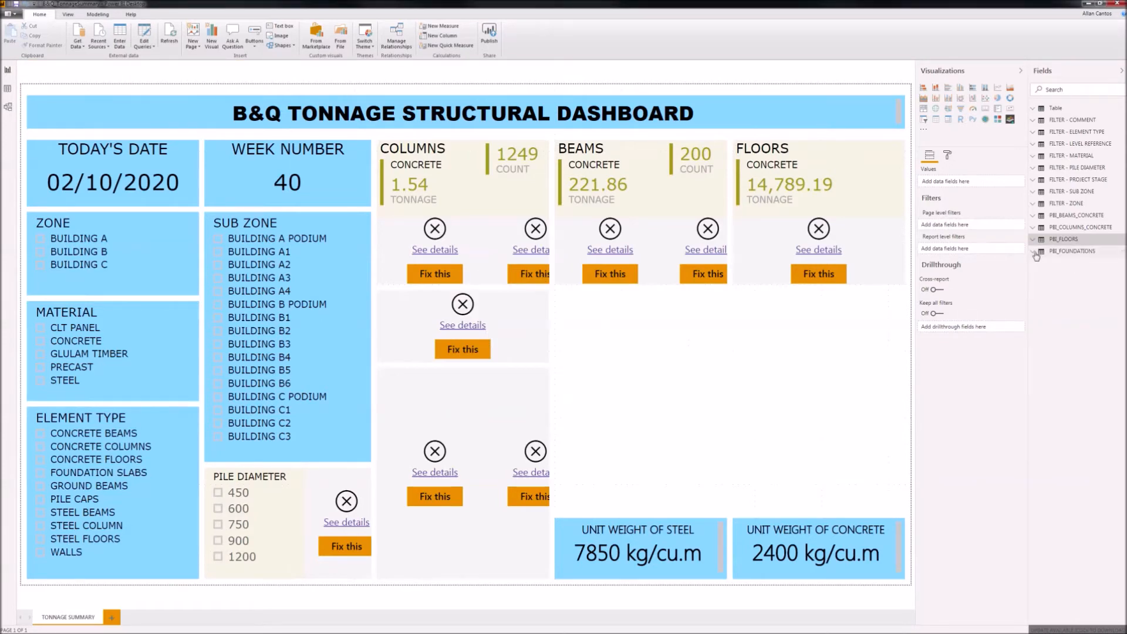
Expand the PBI_FOUNDATIONS field list and, in the model diagram, move its table beside PBI_FLOORS in the lower row
click(1033, 251)
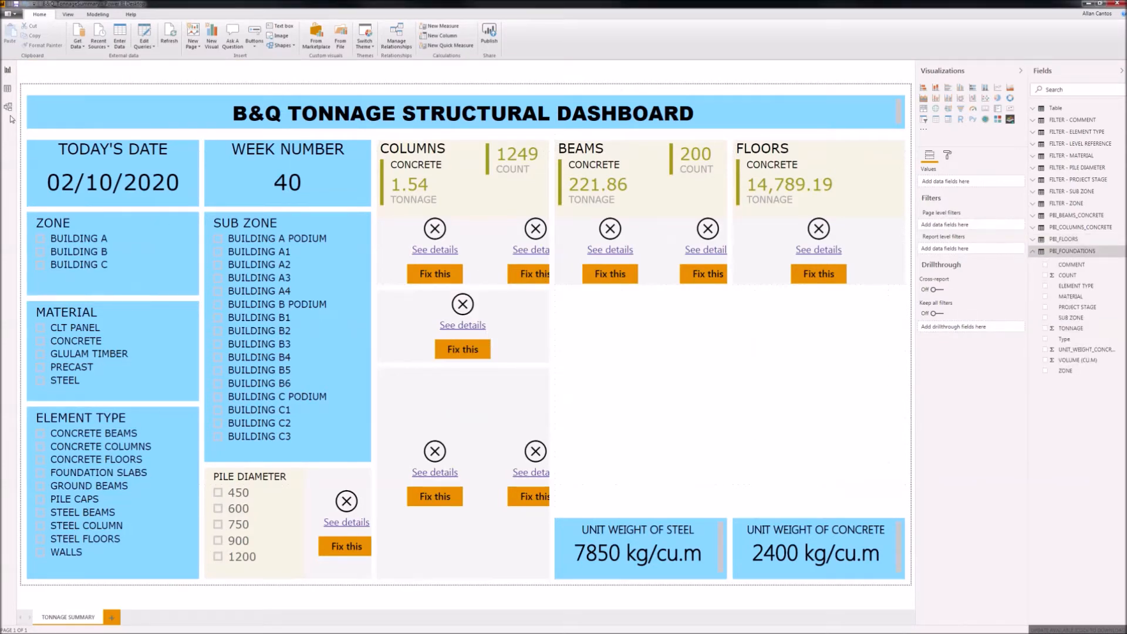
click(8, 107)
drag(520, 81, 456, 482)
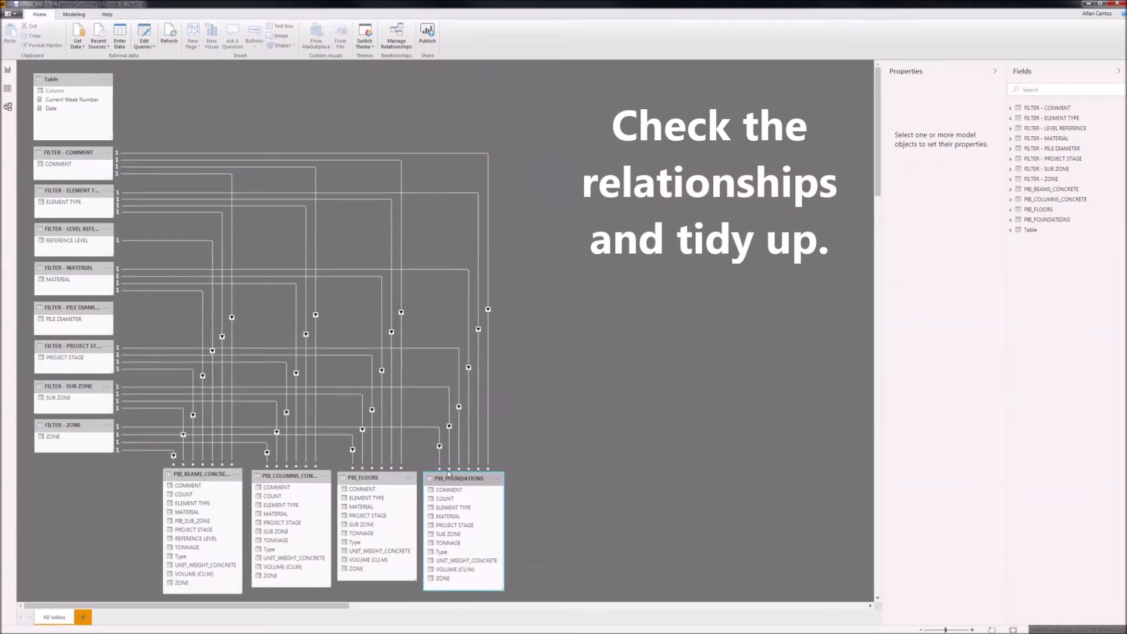
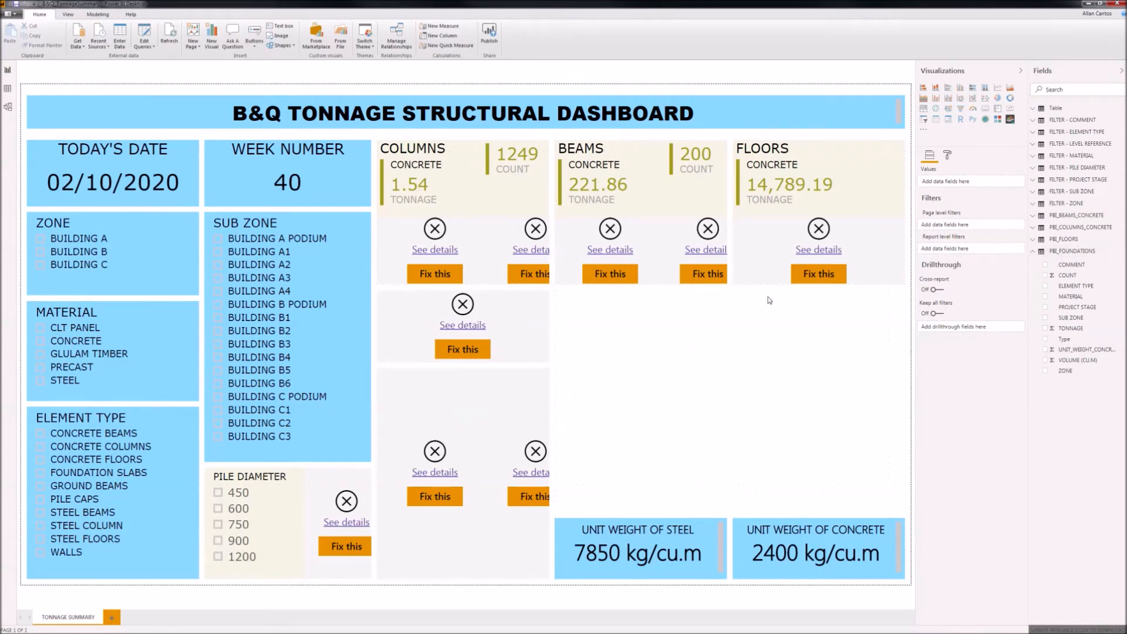
In the report, replace the foundations card's broken fields with ELEMENT TYPE and TONNAGE from PBI_FOUNDATIONS
click(438, 385)
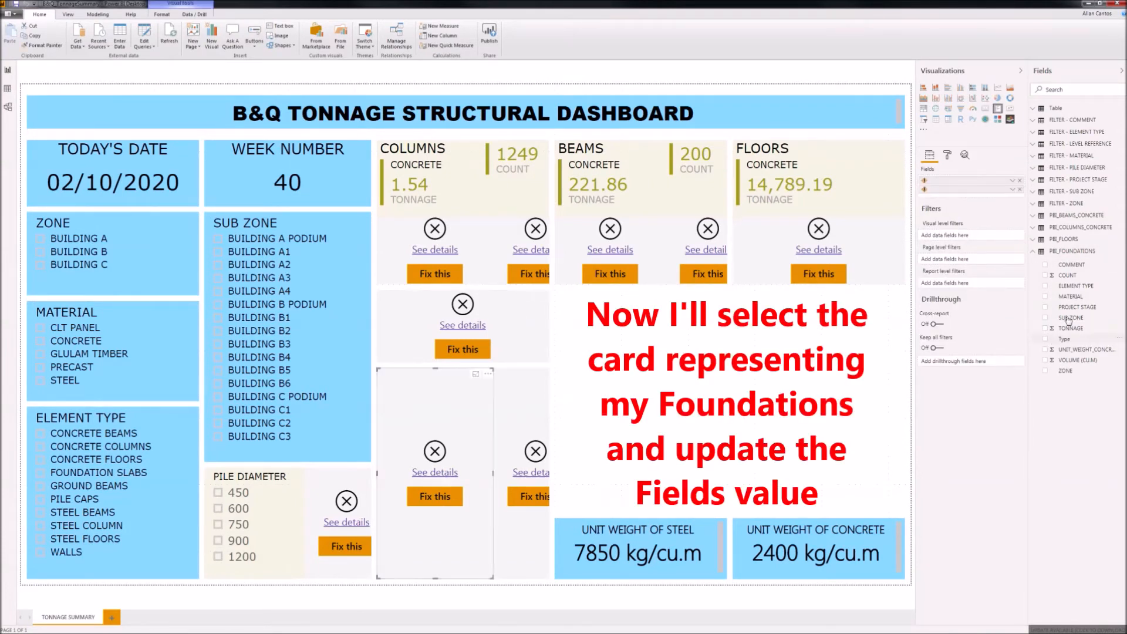
drag(1078, 288, 971, 202)
click(1020, 190)
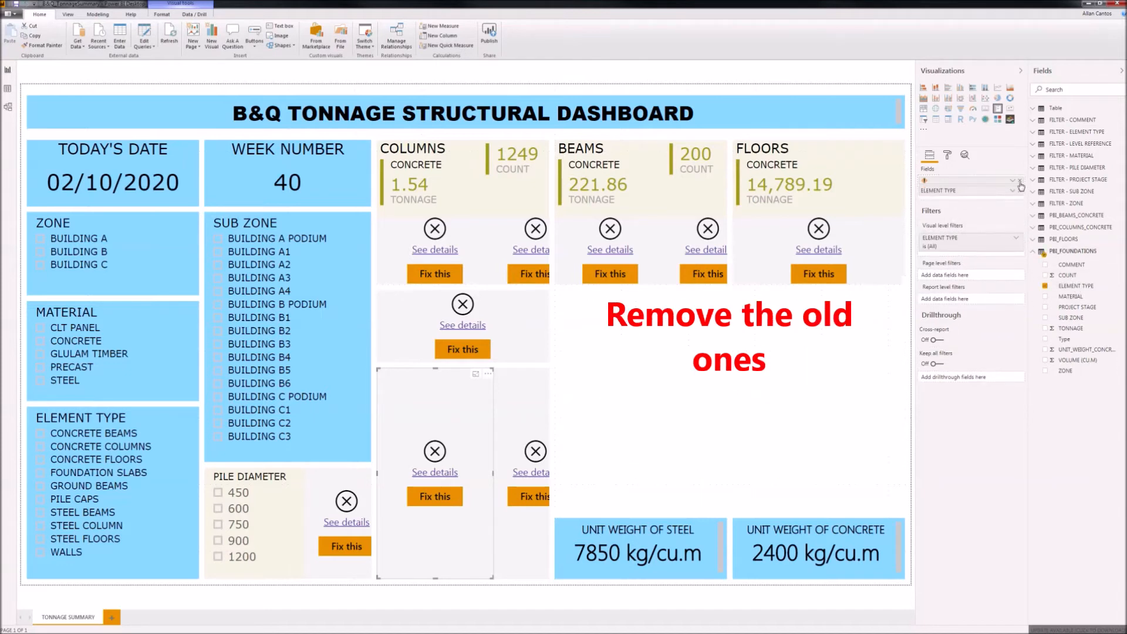
click(1020, 182)
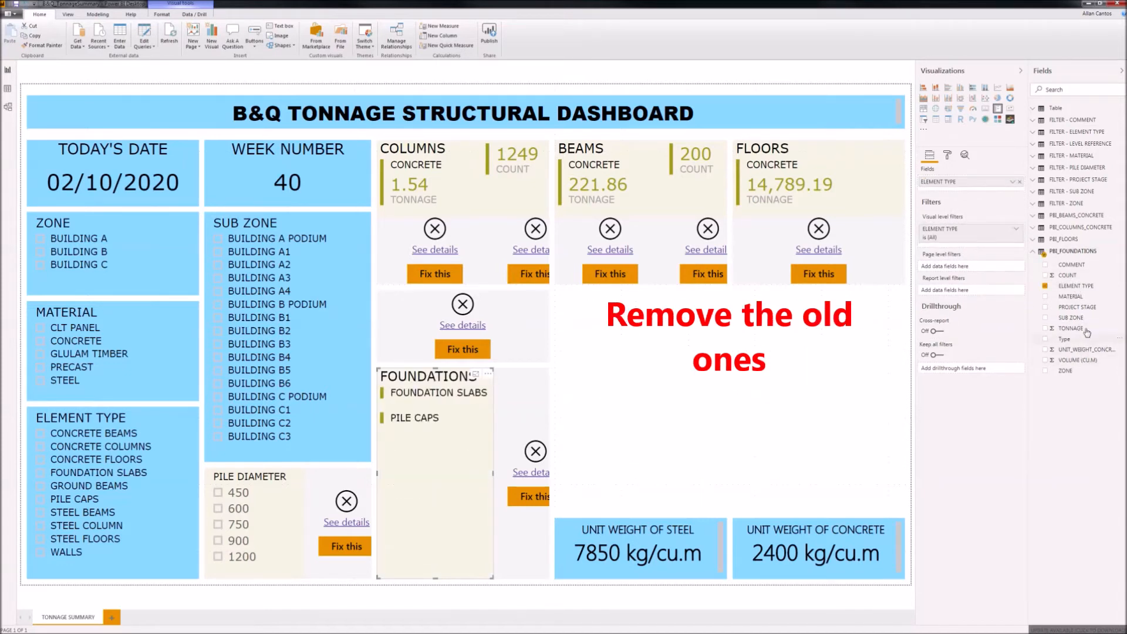
drag(1080, 329, 965, 193)
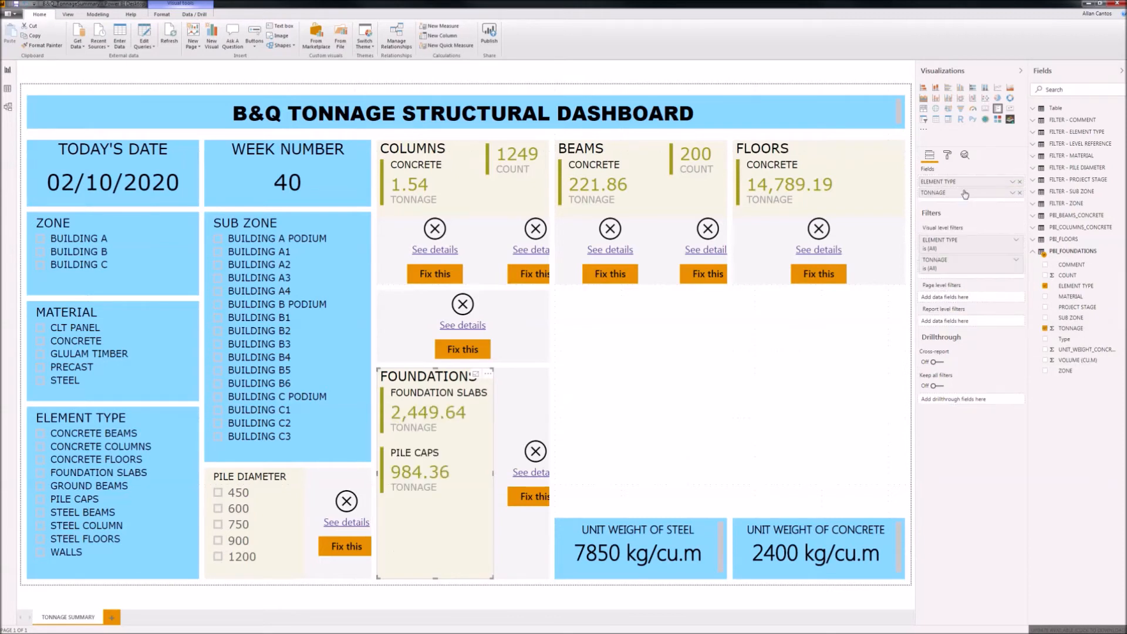
Replace the broken field of the count card beside the foundations card with COUNT from PBI_FOUNDATIONS
click(516, 433)
drag(1079, 281, 983, 190)
click(1021, 181)
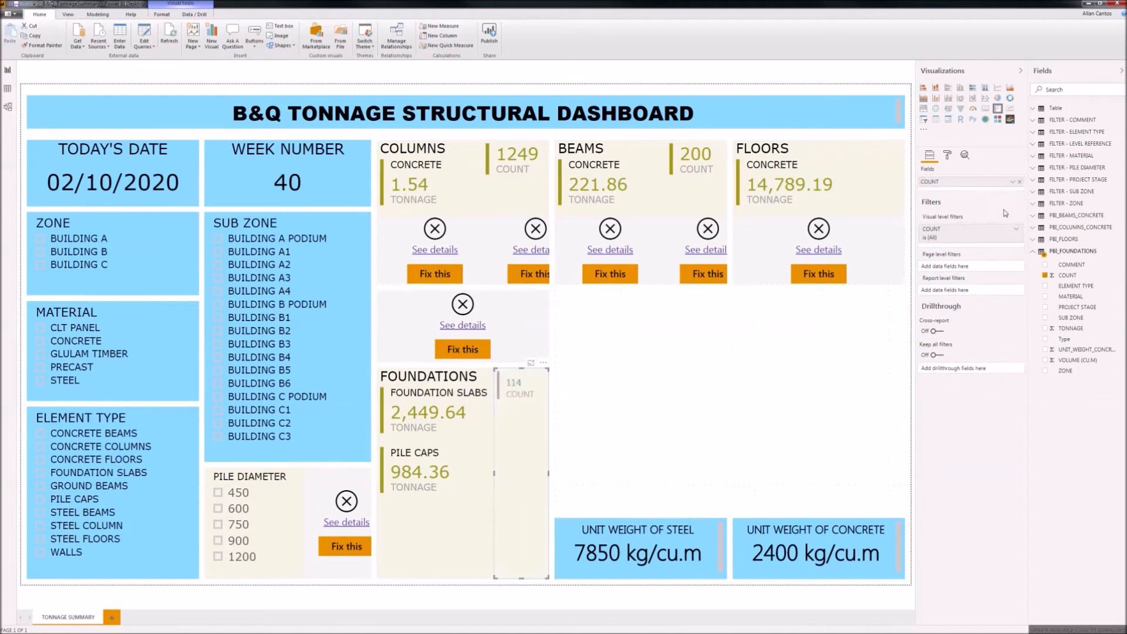
click(655, 373)
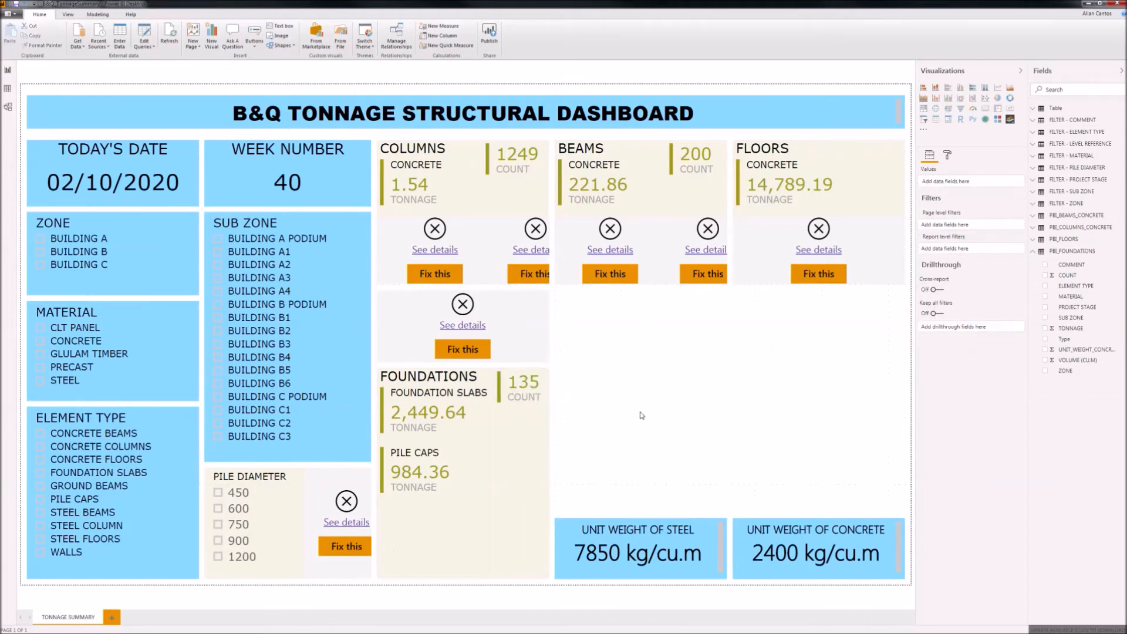
Collapse the PBI_FOUNDATIONS field list and import the PBI_PILE_COUNT sheet from PBI_PILE_COUNT.xlsx
click(1035, 254)
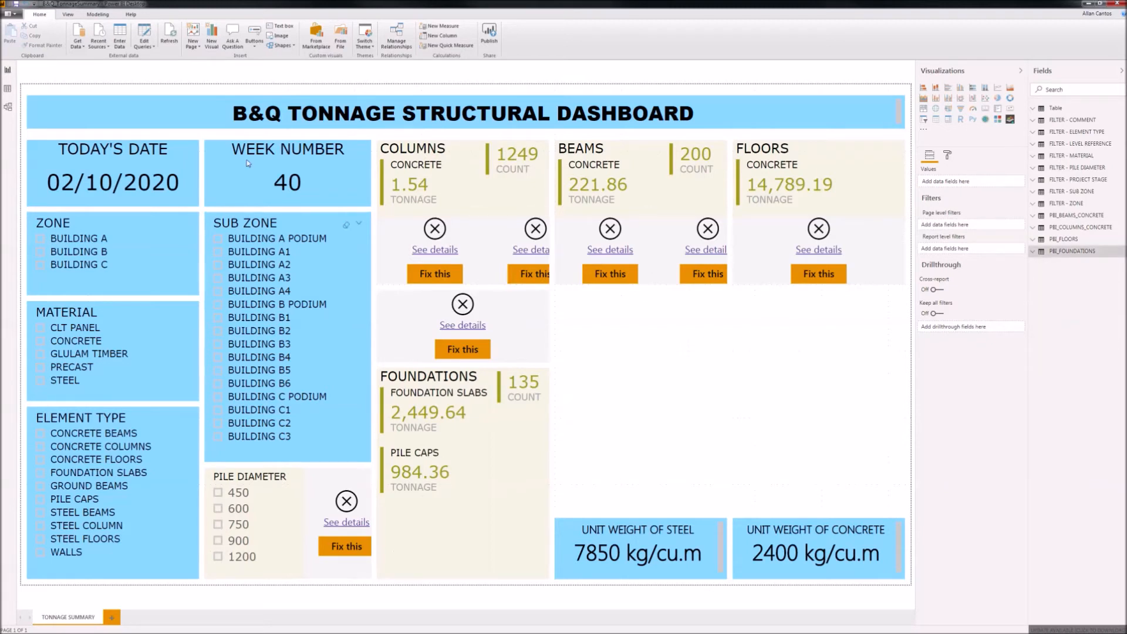
click(81, 48)
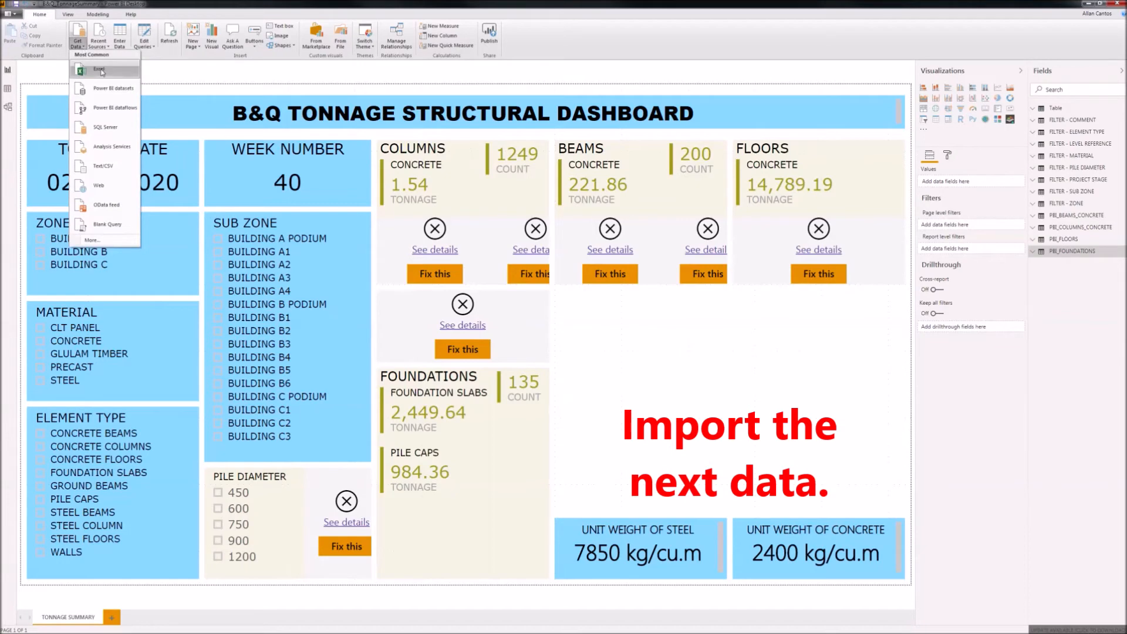
click(101, 71)
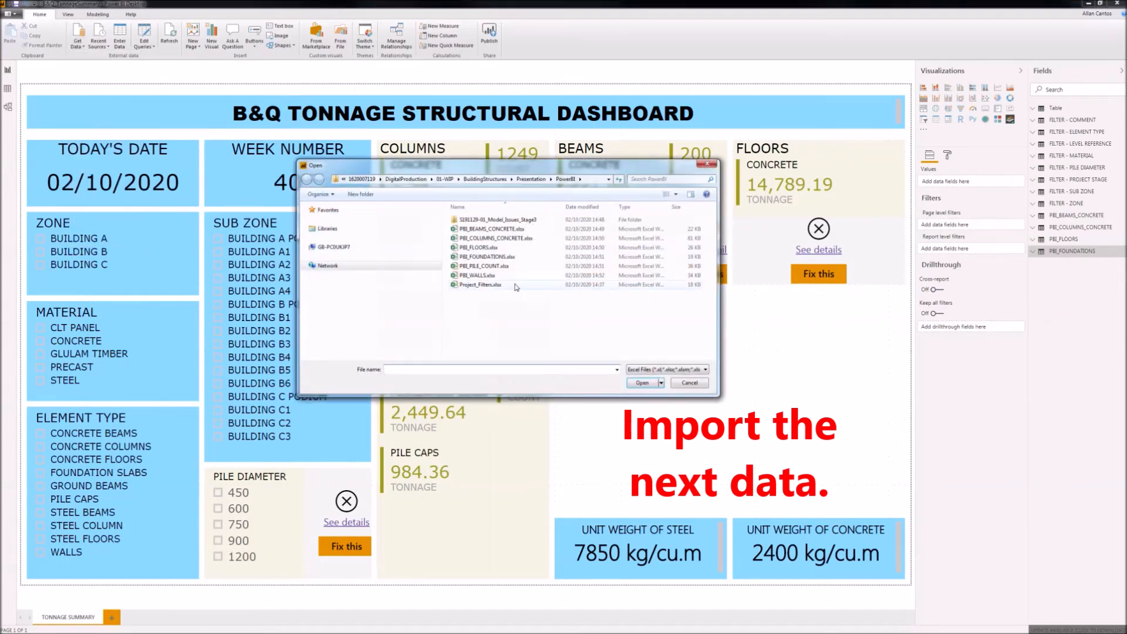
click(484, 266)
click(642, 382)
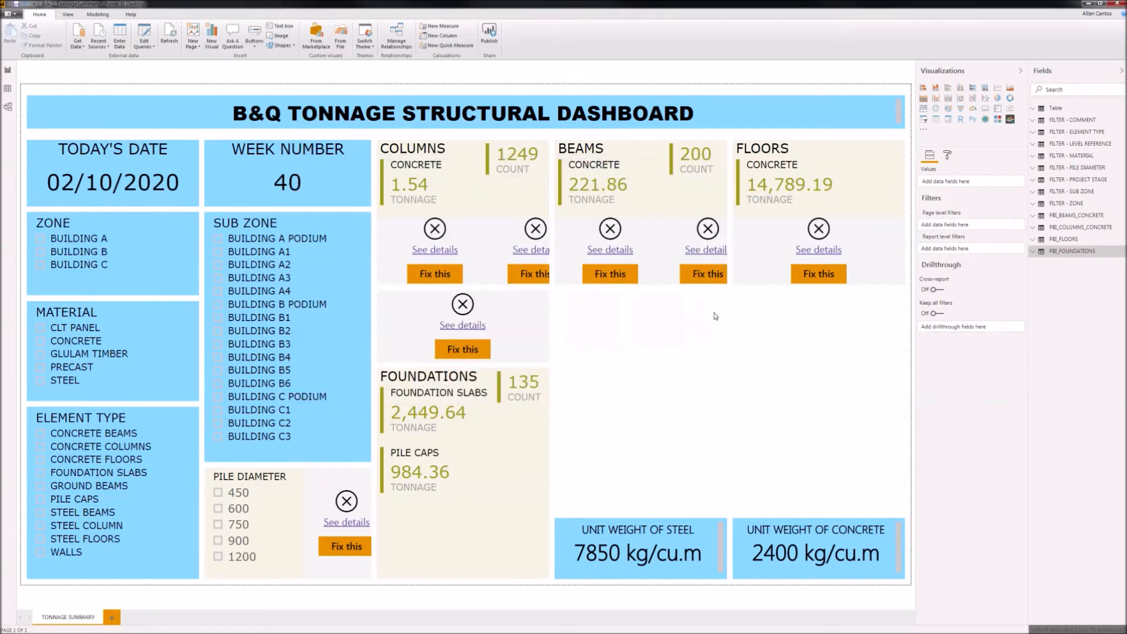
click(396, 235)
click(666, 458)
In the model diagram, move the PBI_PILE_COUNT table beside PBI_FOUNDATIONS in the lower row and return to the report
click(7, 106)
drag(624, 85, 556, 485)
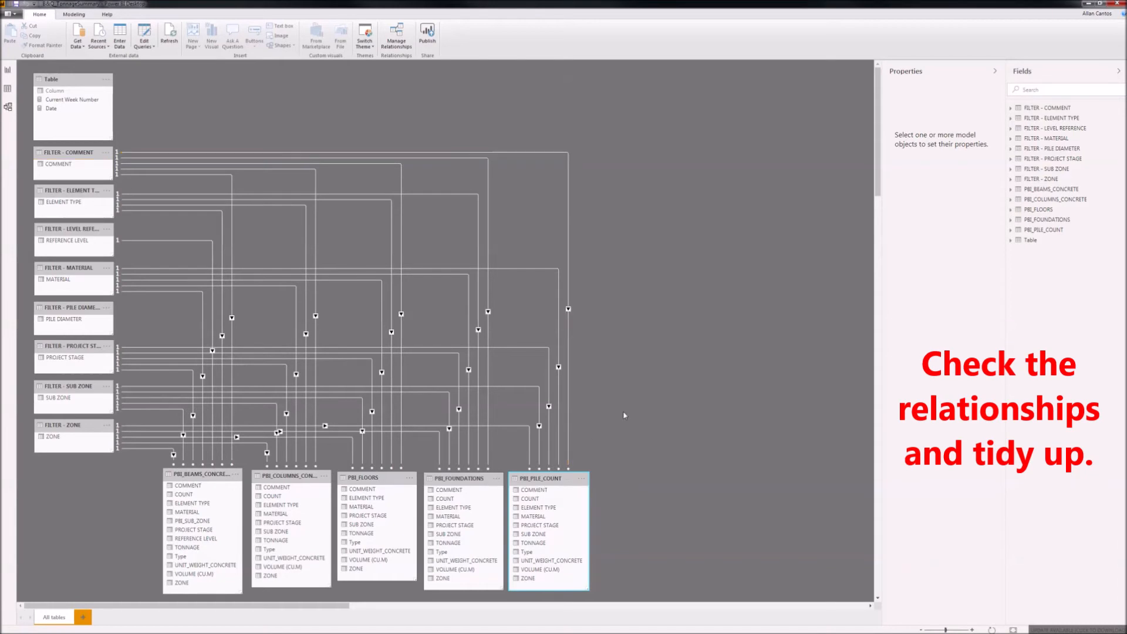
click(7, 69)
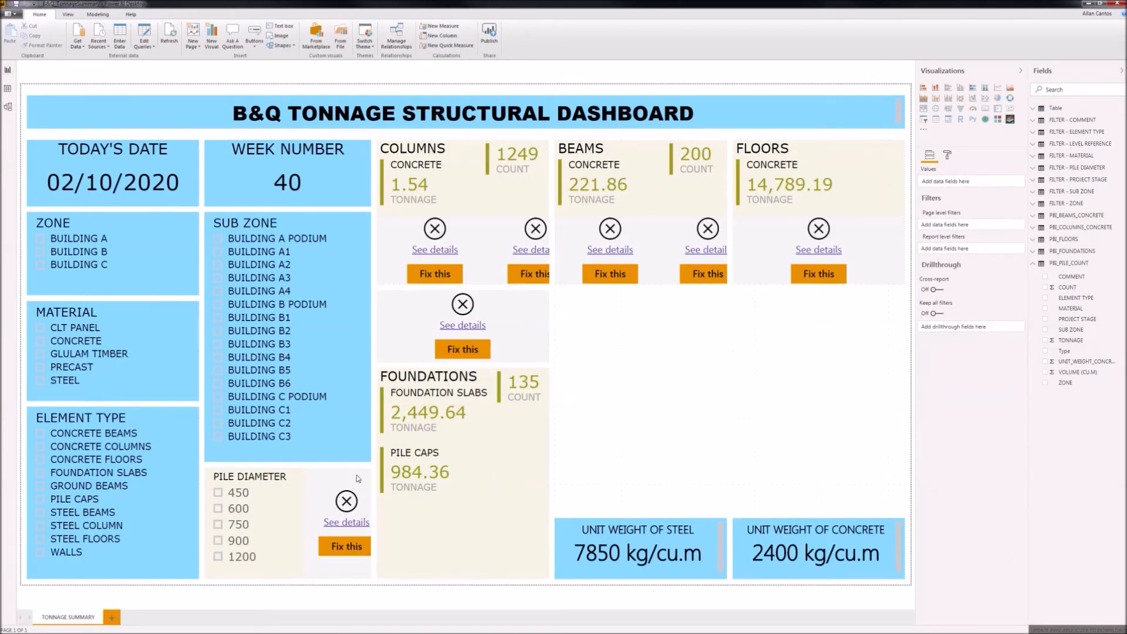
Replace the broken field of the card beside the pile diameter filter with COUNT from PBI_PILE_COUNT
click(334, 482)
click(1073, 287)
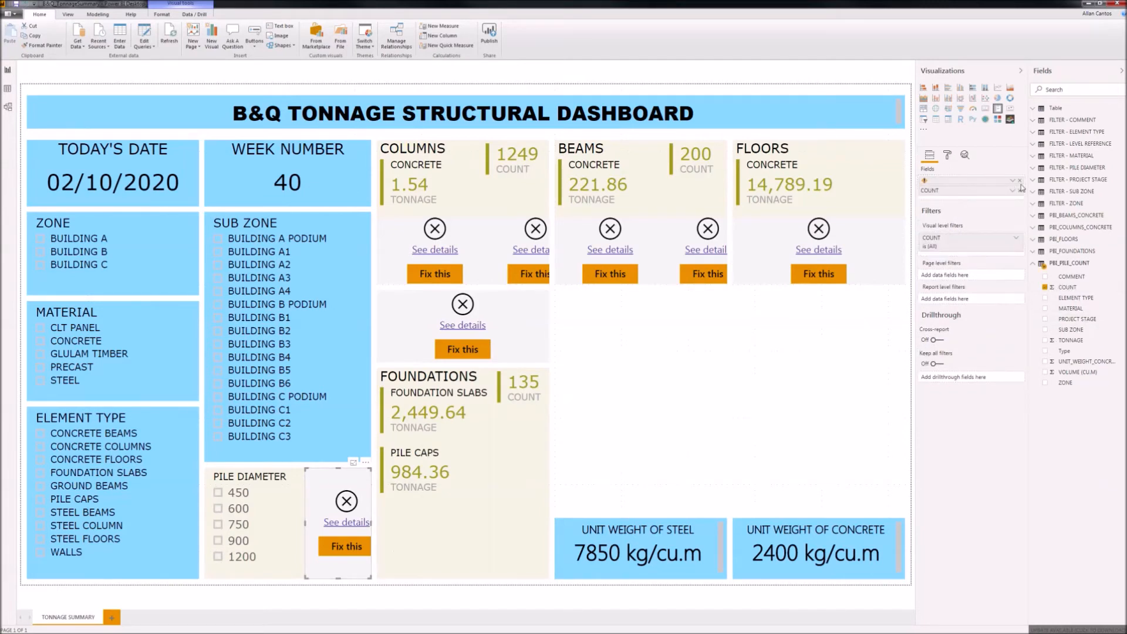
click(1021, 183)
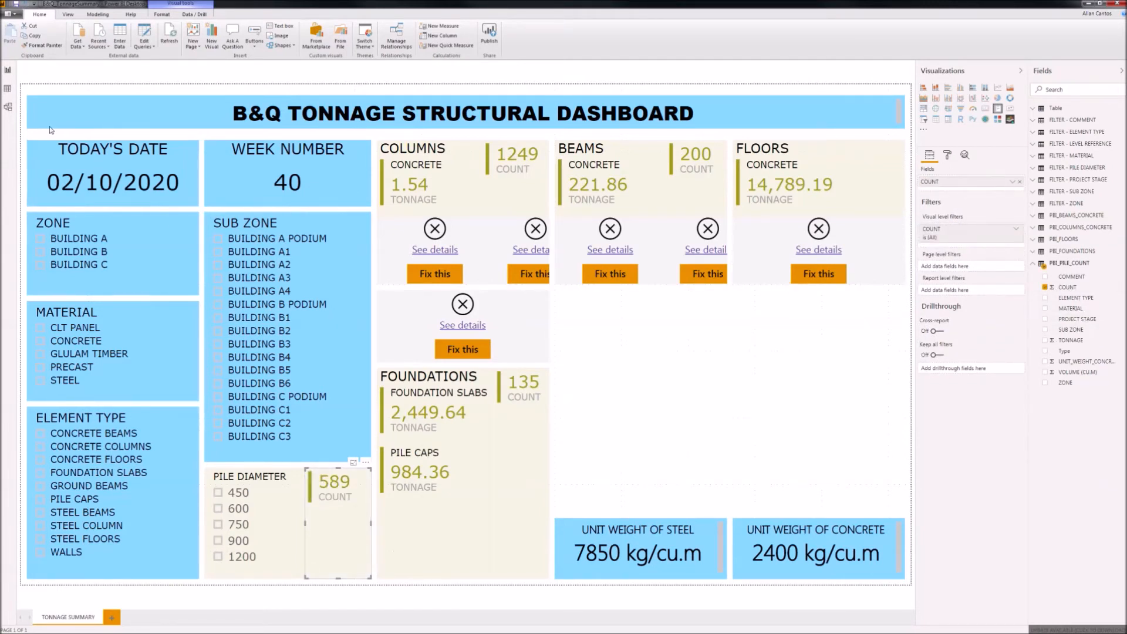
Examine the columns of the PBI_PILE_COUNT table in the model diagram
click(7, 107)
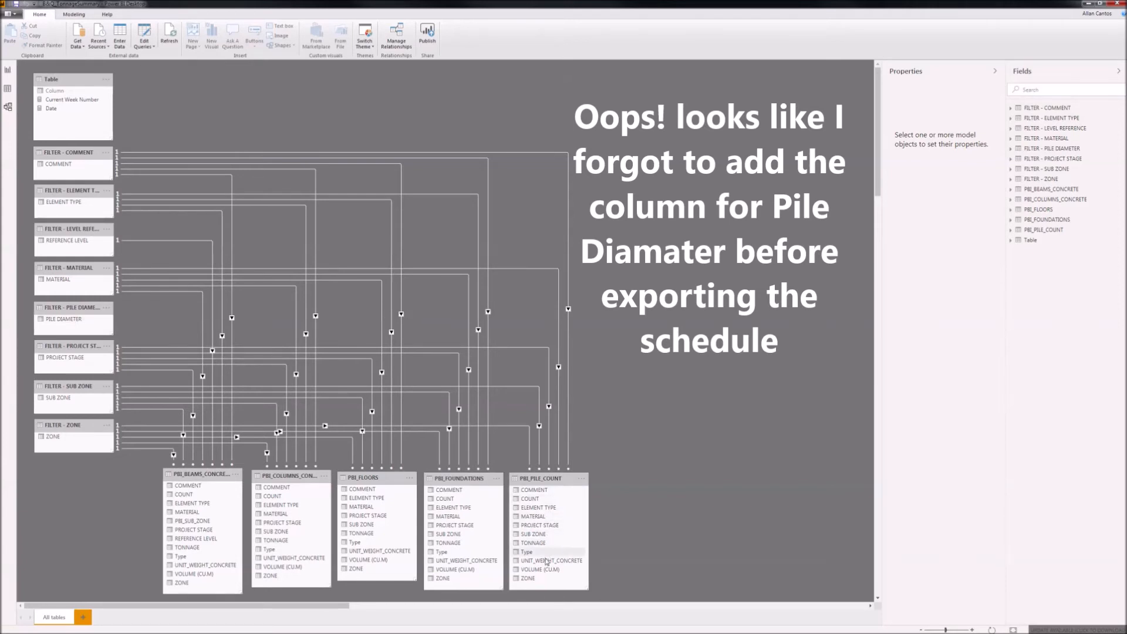
click(554, 479)
click(621, 481)
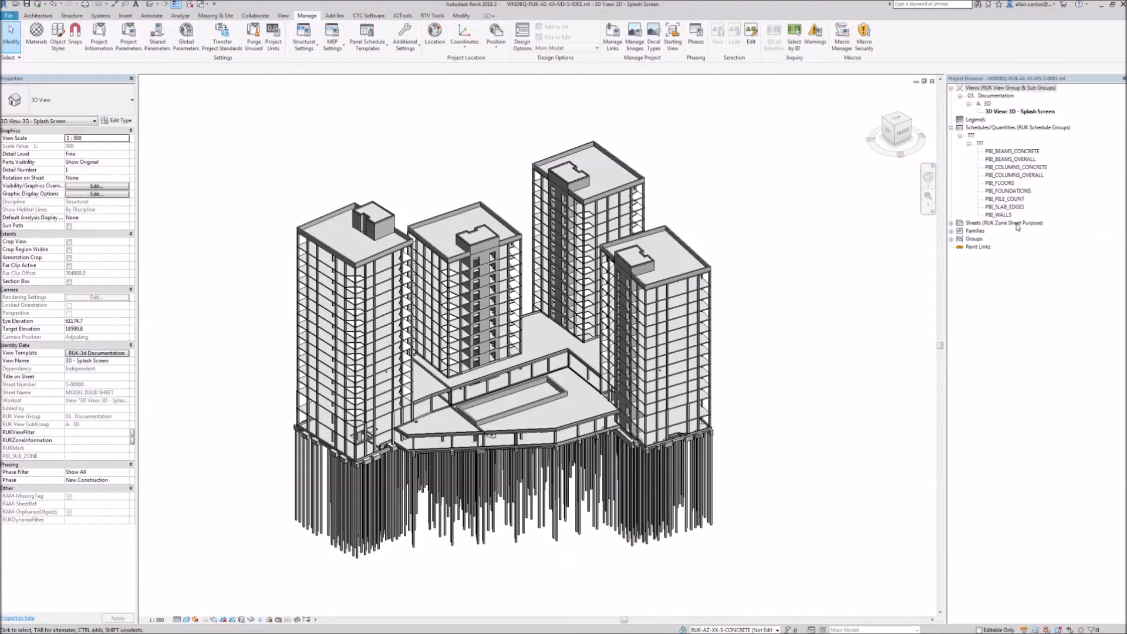
Switch to Revit, open the PBI_PILE_COUNT schedule and add the Pile Diameter field directly after Type
double_click(1005, 199)
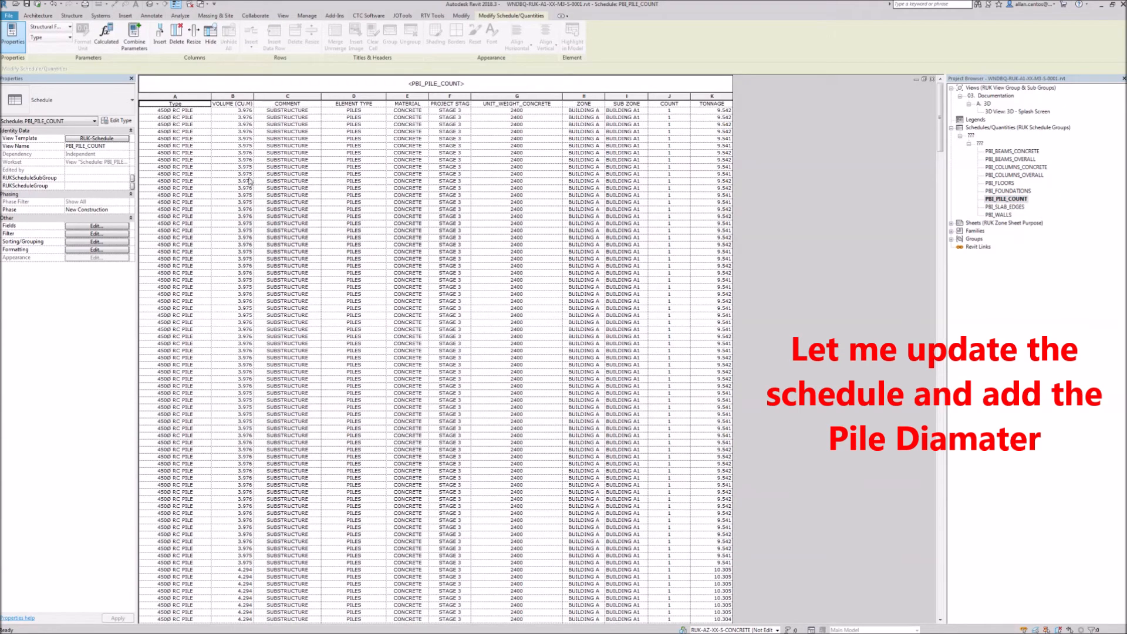
click(109, 225)
drag(580, 315, 585, 350)
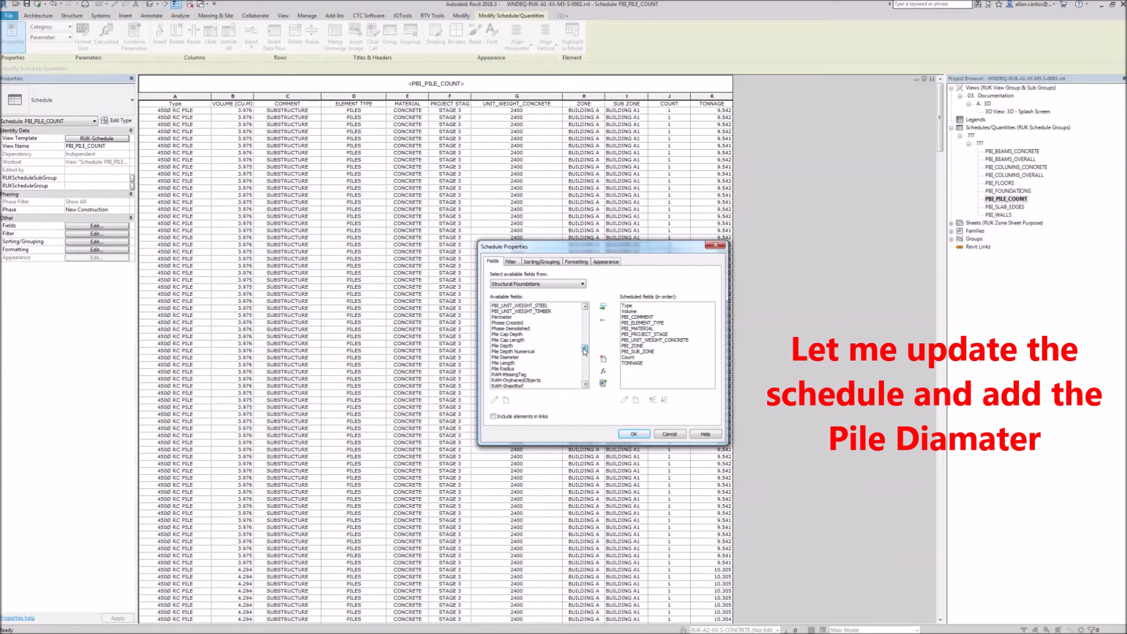
click(528, 357)
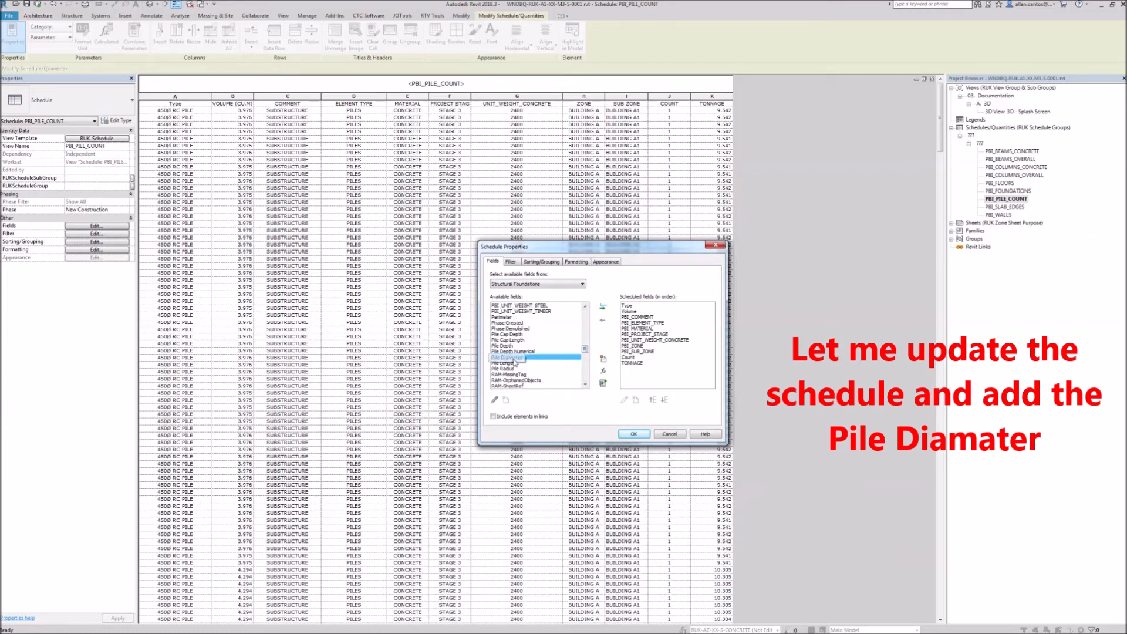
click(627, 306)
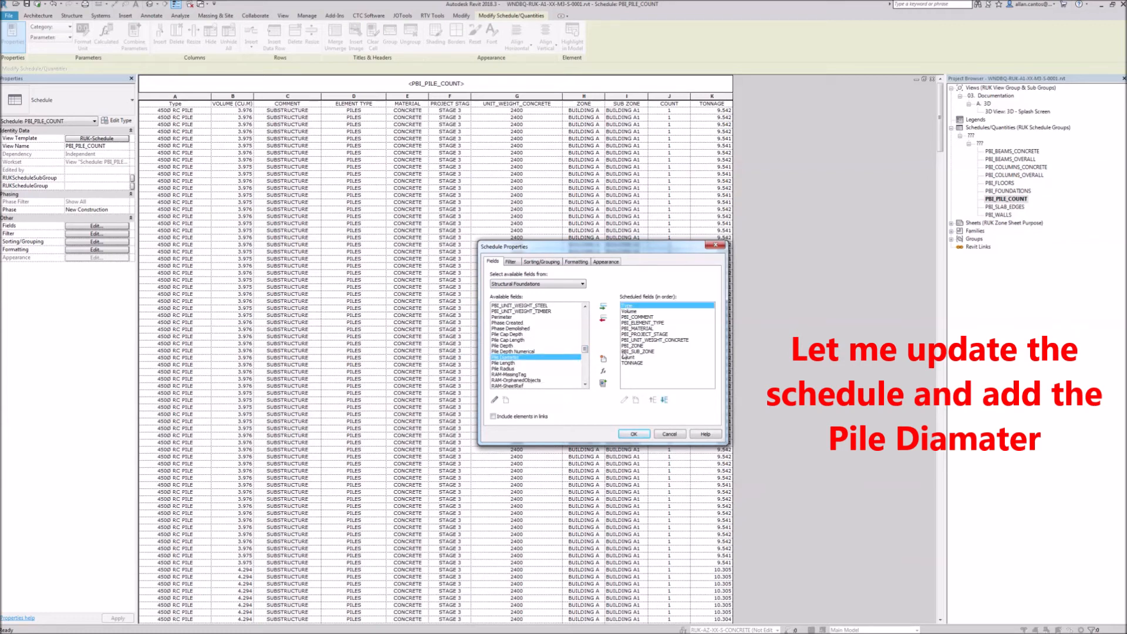
click(603, 307)
click(634, 434)
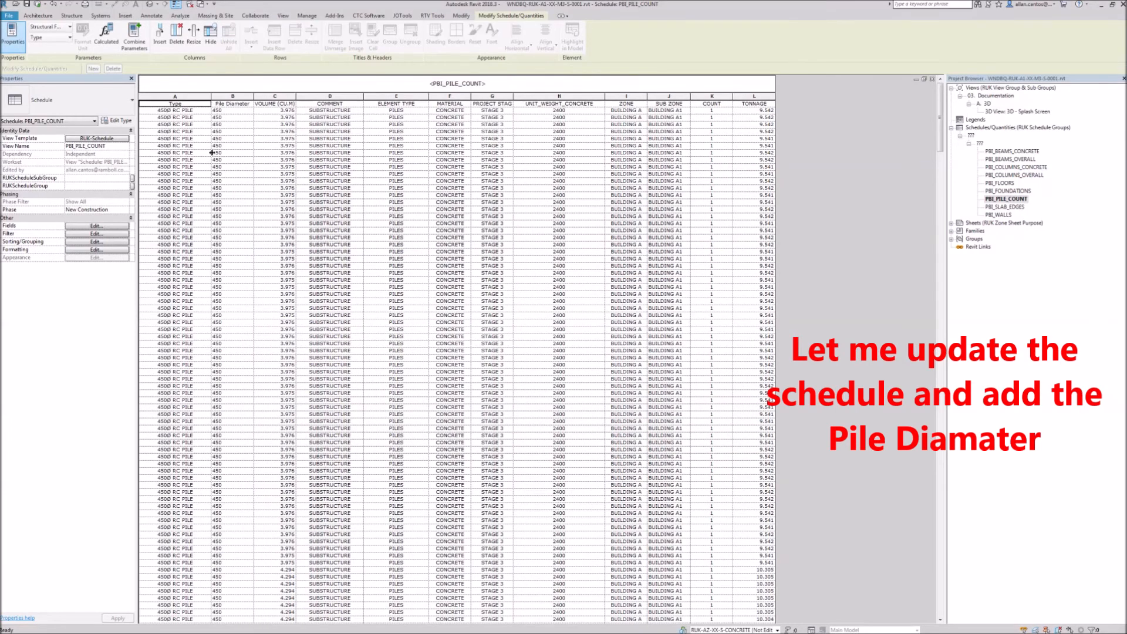
Change the heading of the Pile Diameter column in the schedule to PILE DIAMETER
click(111, 225)
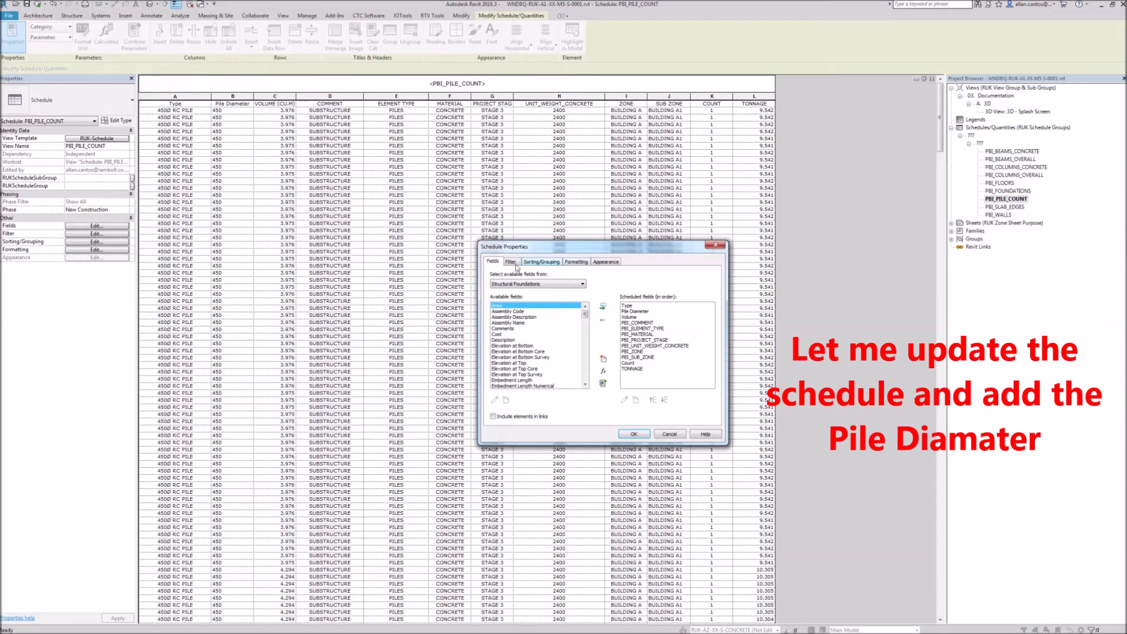
click(575, 262)
click(517, 287)
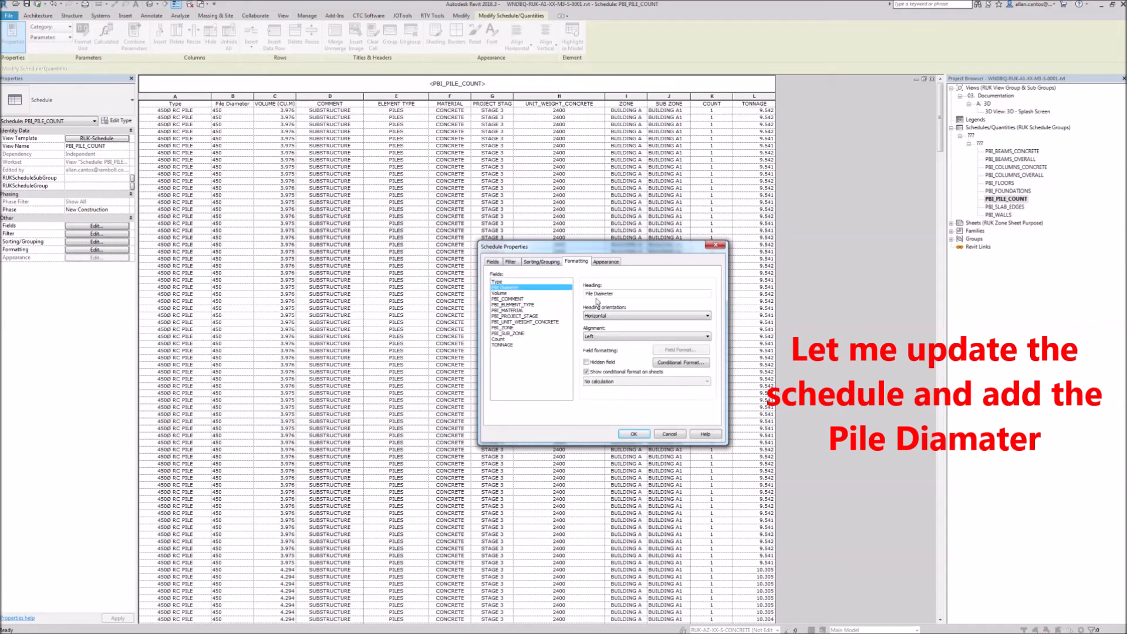
drag(618, 294, 573, 295)
text(PILE DIAMETER)
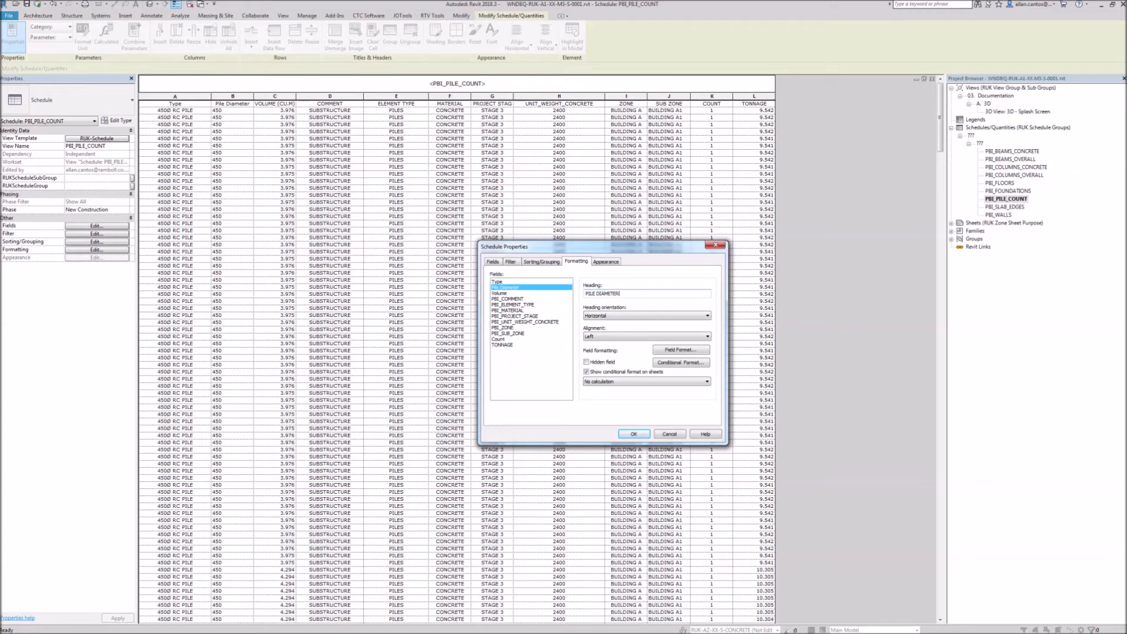
click(636, 435)
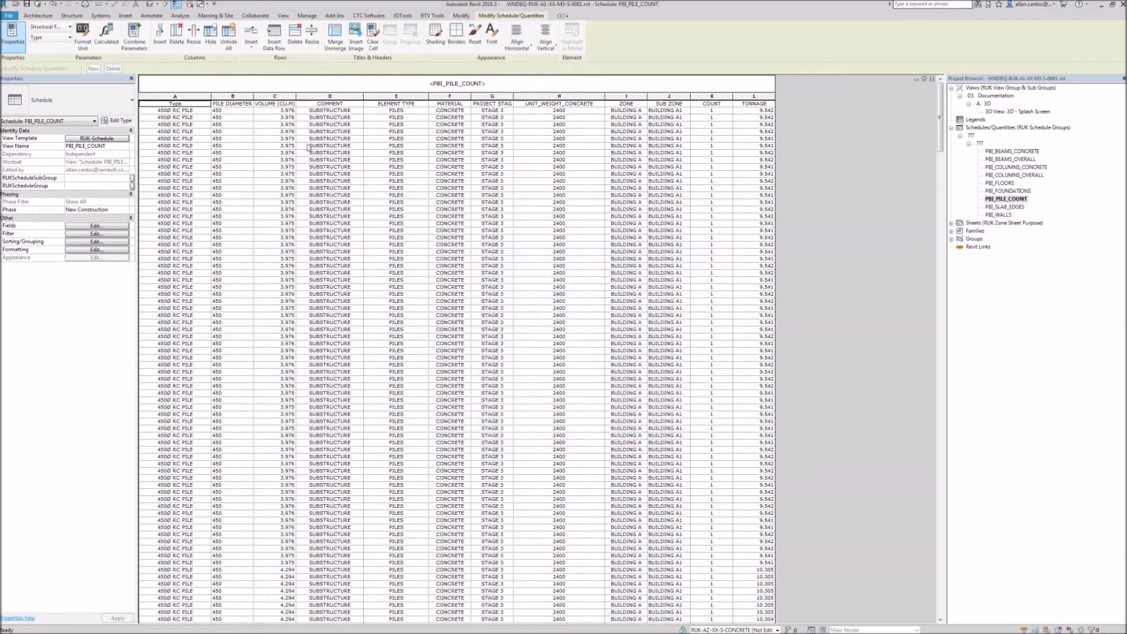
Set the alignment of the schedule's Pile Diameter field to Center
click(97, 226)
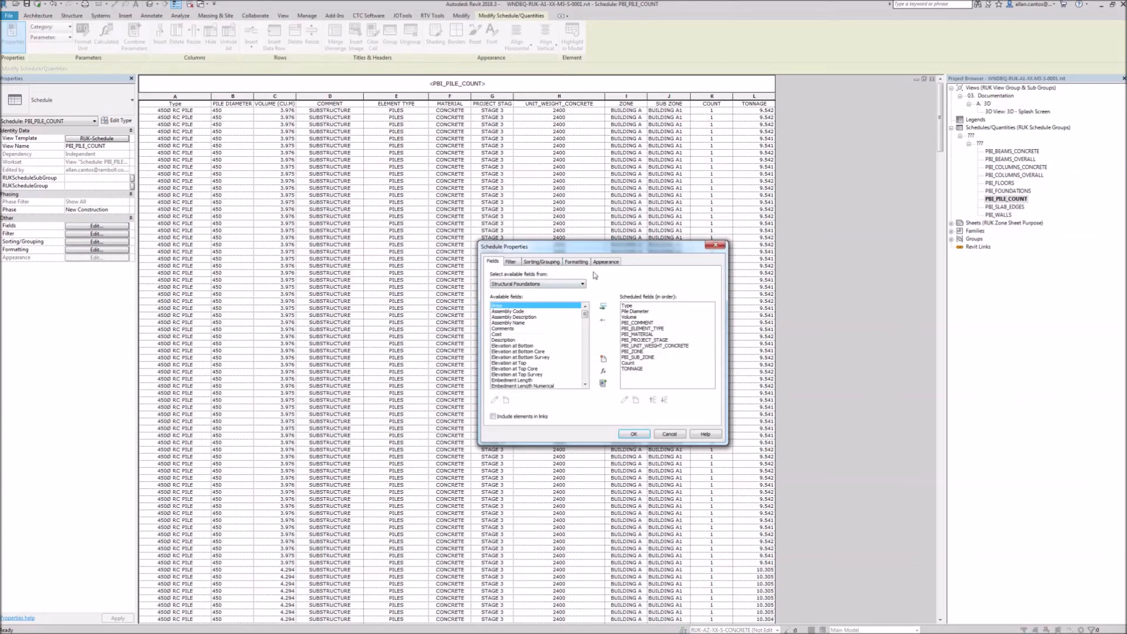
click(576, 262)
click(508, 288)
click(596, 337)
click(593, 351)
click(631, 434)
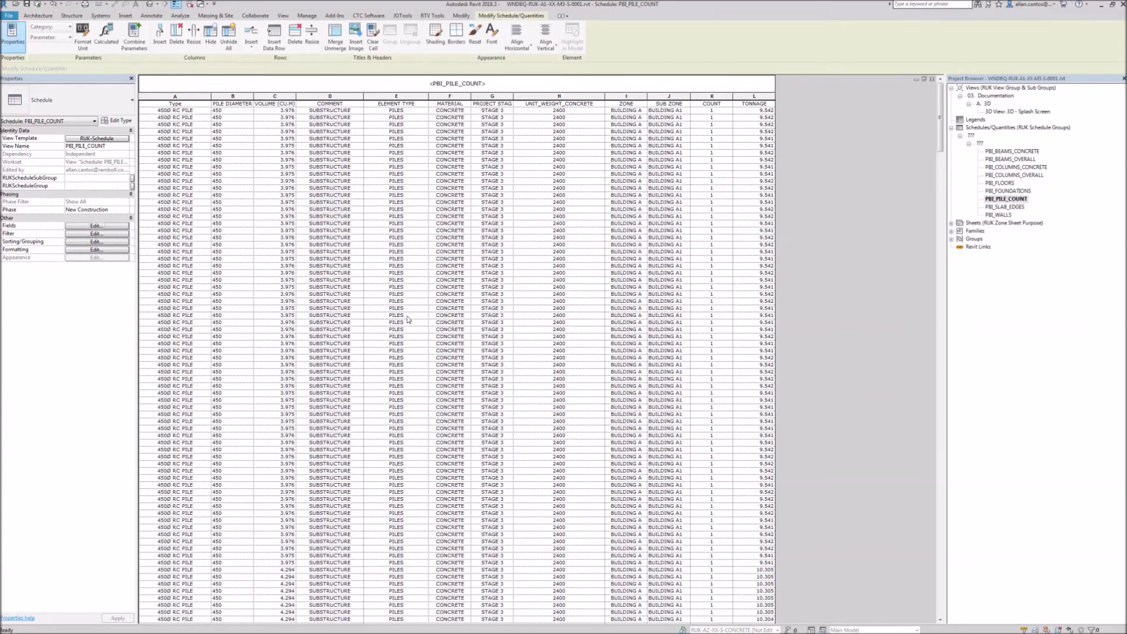
Export the schedule as PBI_PILE_COUNT.txt to the PowerBI folder with the default export options, replacing the existing file
click(9, 15)
mouse_move(50, 139)
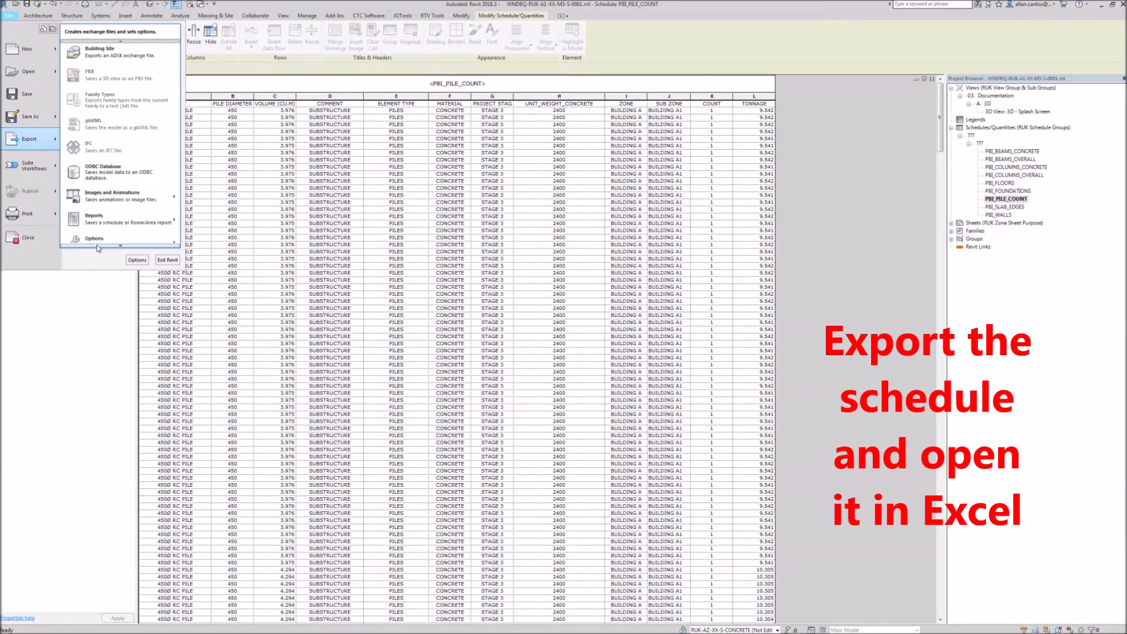
mouse_move(116, 217)
click(220, 209)
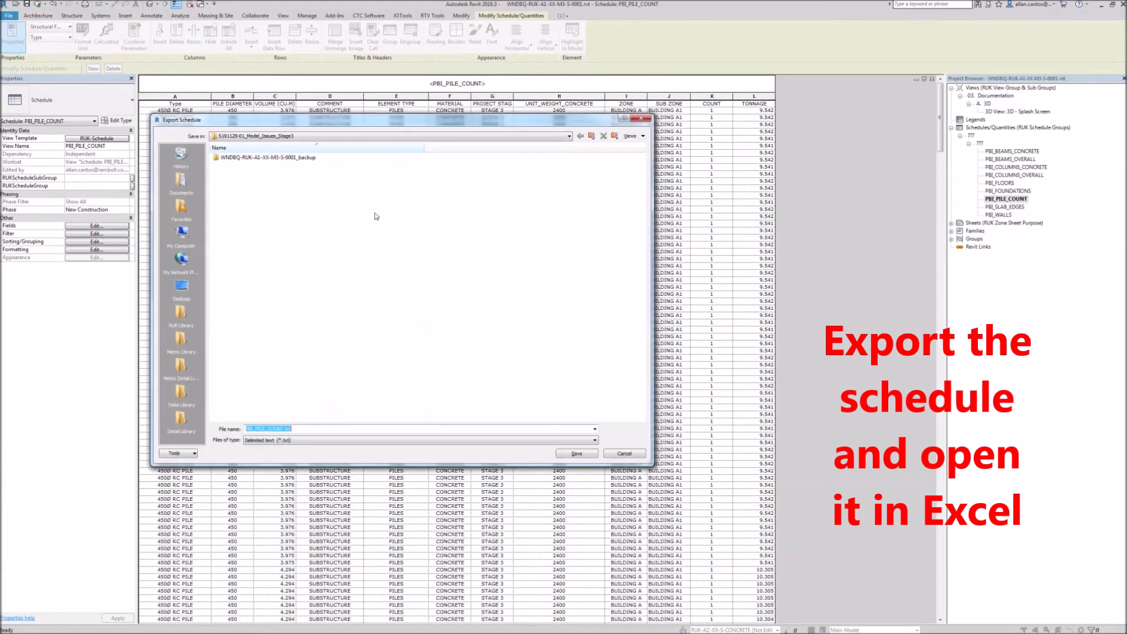
click(591, 136)
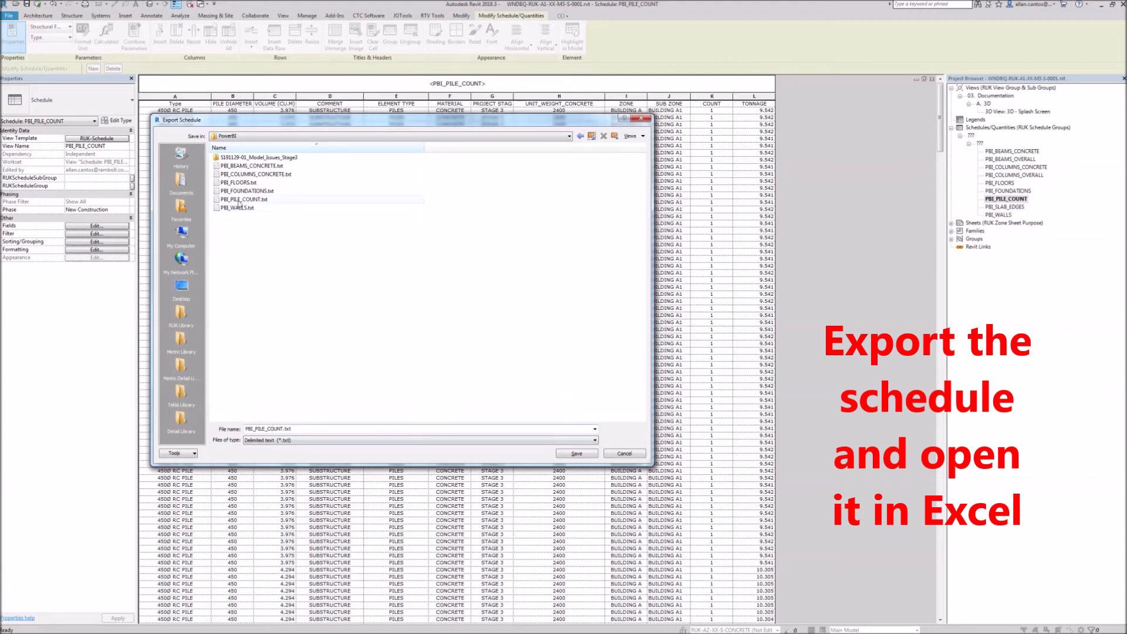
click(577, 453)
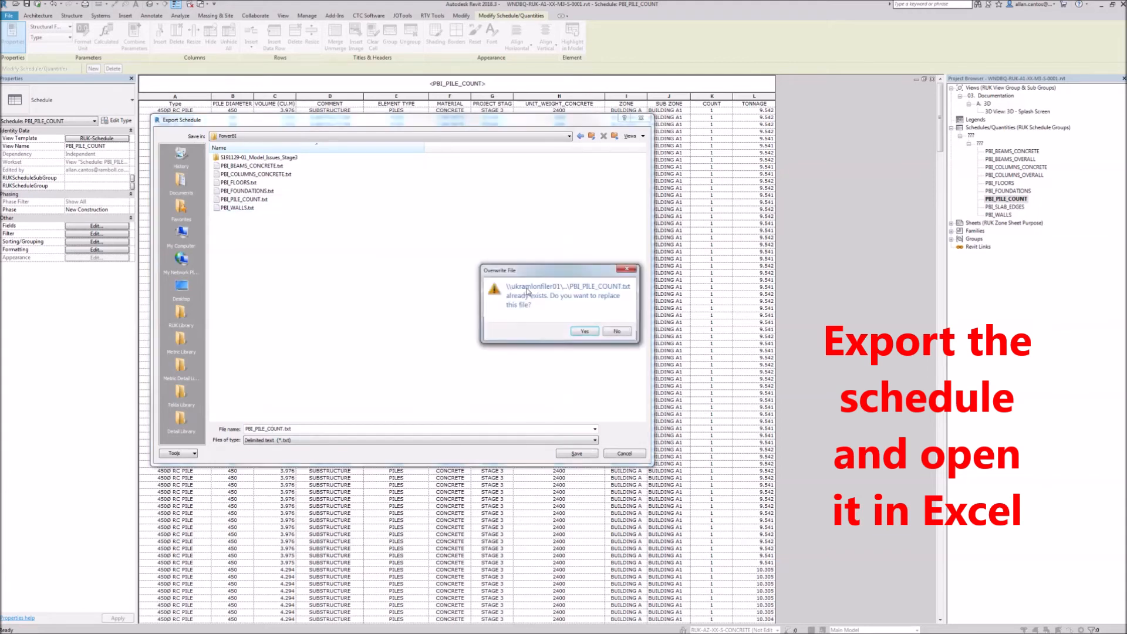
click(589, 334)
click(581, 375)
click(1103, 5)
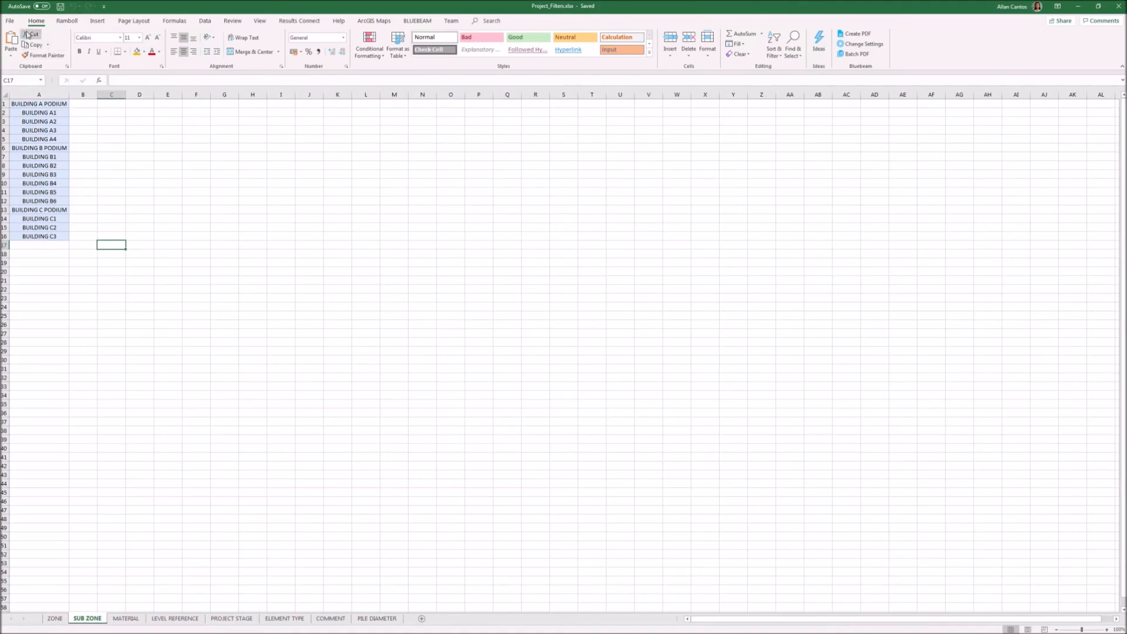
In Excel, open PBI_PILE_COUNT.txt from the PowerBI folder and import it with the default text import settings
click(11, 20)
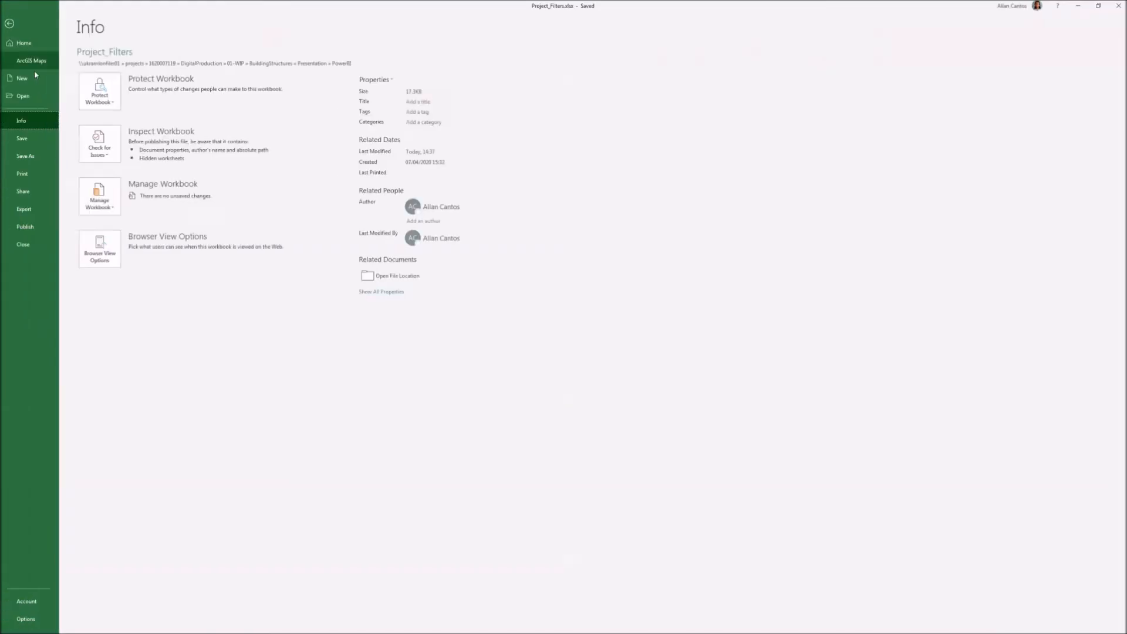
click(23, 96)
click(172, 270)
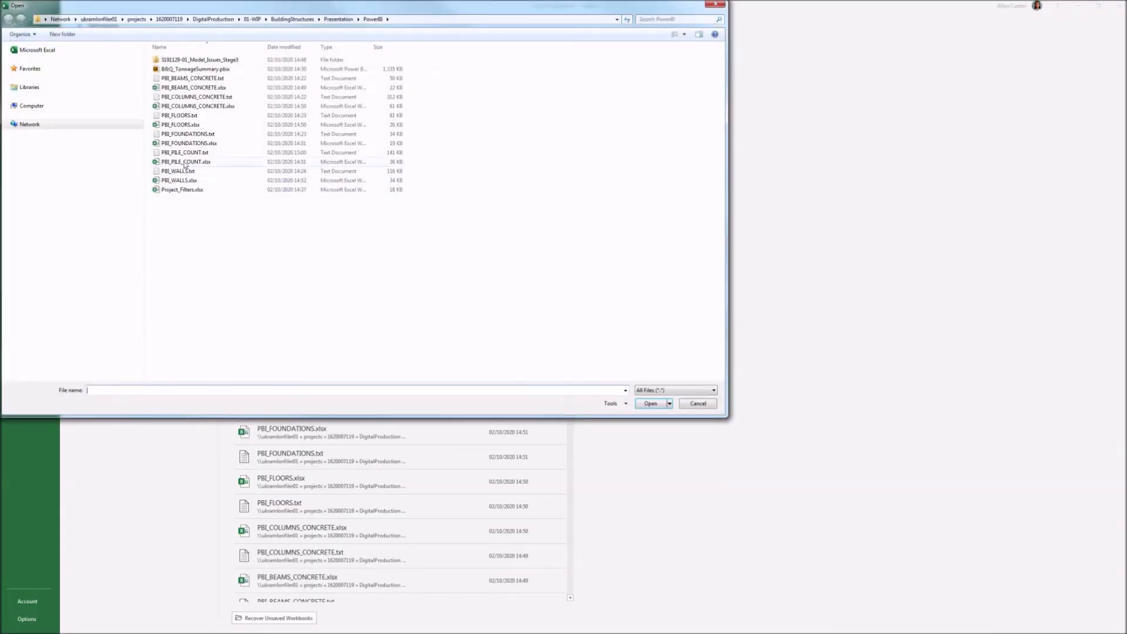
click(189, 153)
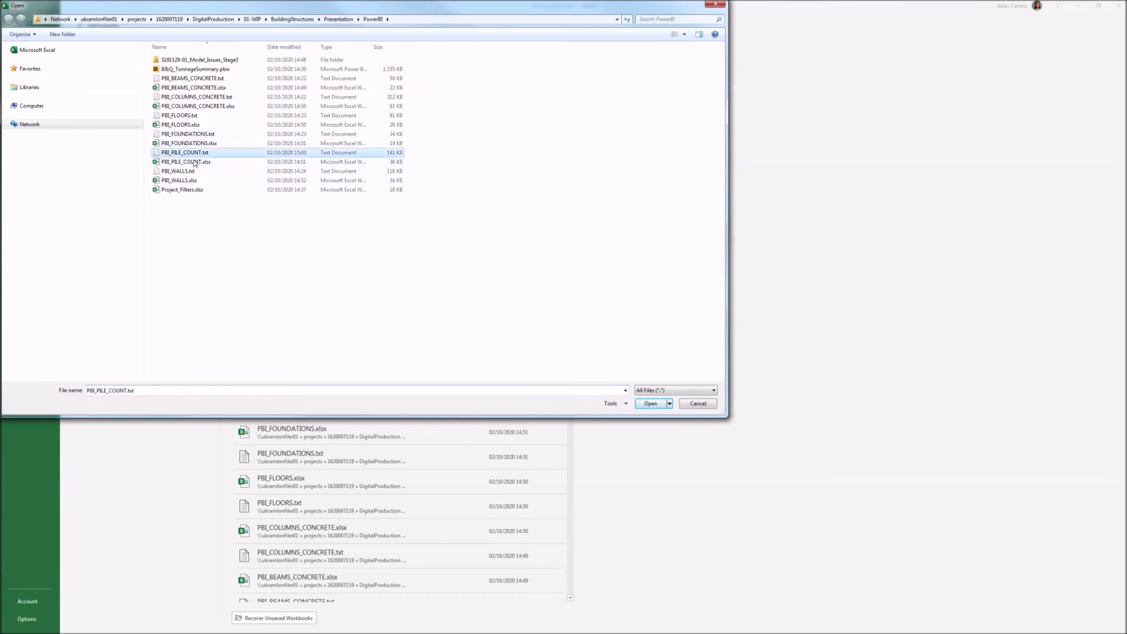
click(646, 407)
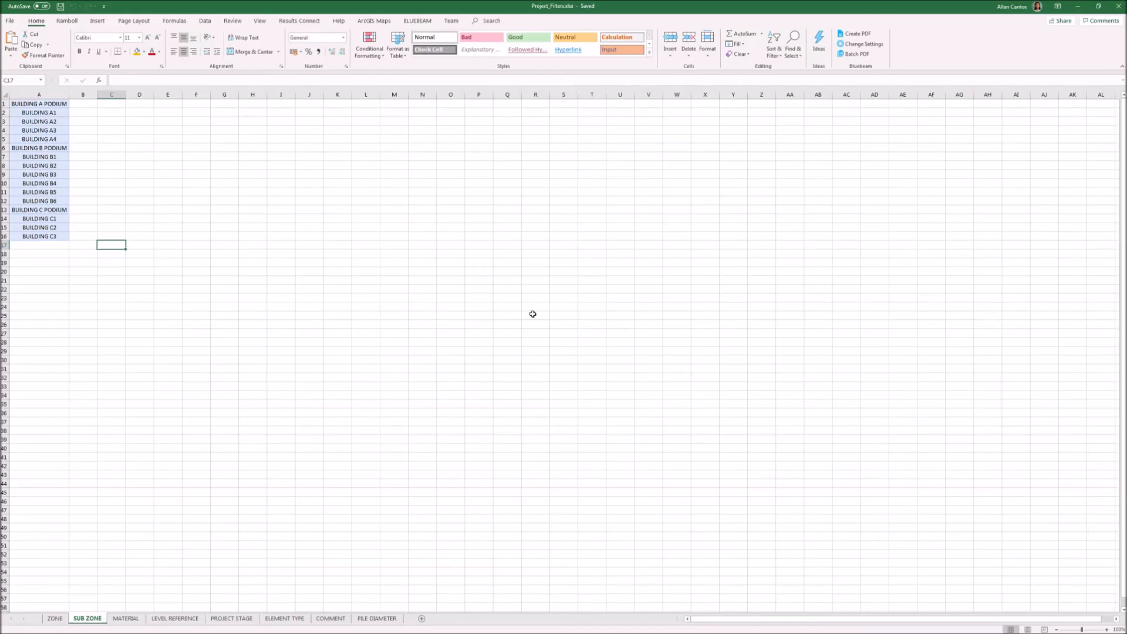
click(353, 247)
click(353, 246)
click(391, 247)
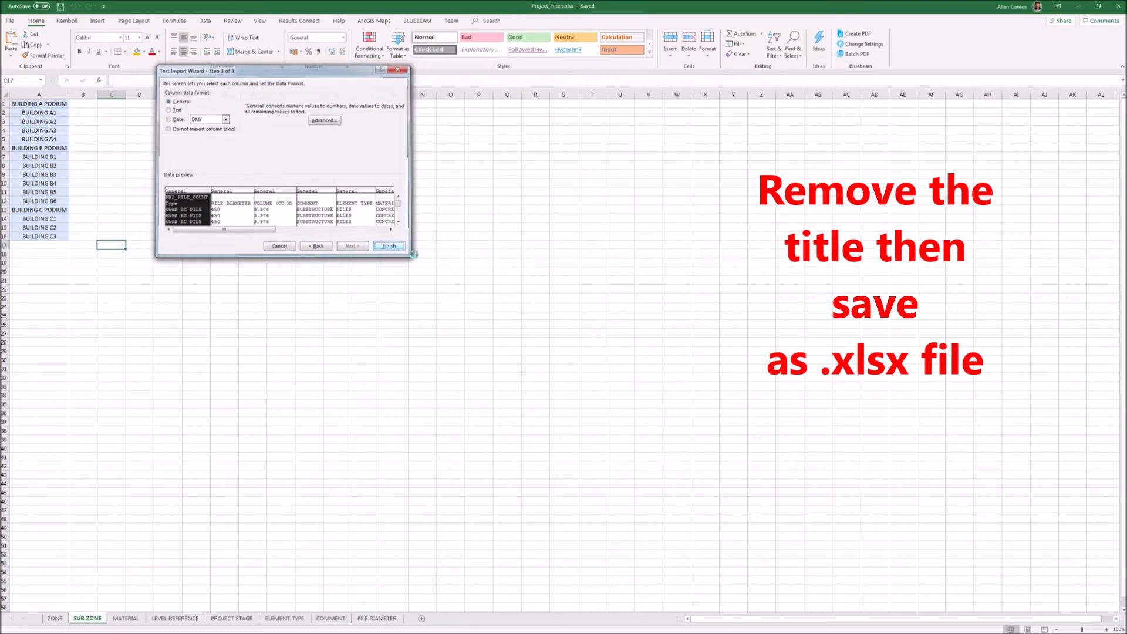
Fit all column widths to their contents and delete the schedule title row above the headers
click(5, 94)
double_click(36, 94)
click(4, 103)
right_click(6, 104)
click(31, 176)
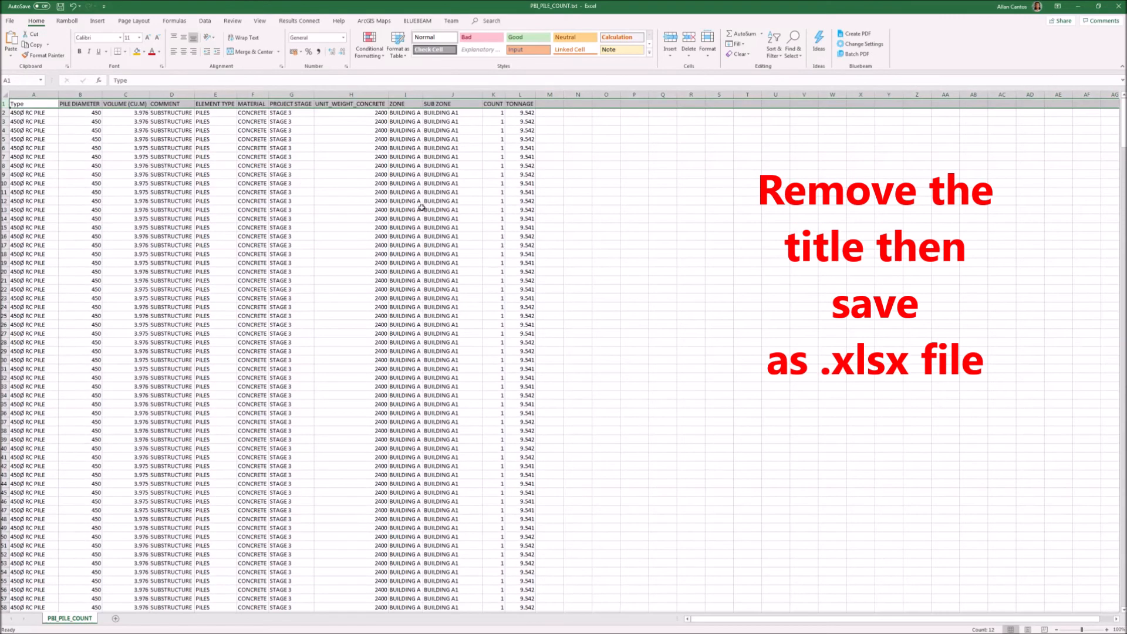
Save the sheet as the Excel workbook PBI_PILE_COUNT.xlsx, replacing the existing file, and close the workbook
click(12, 21)
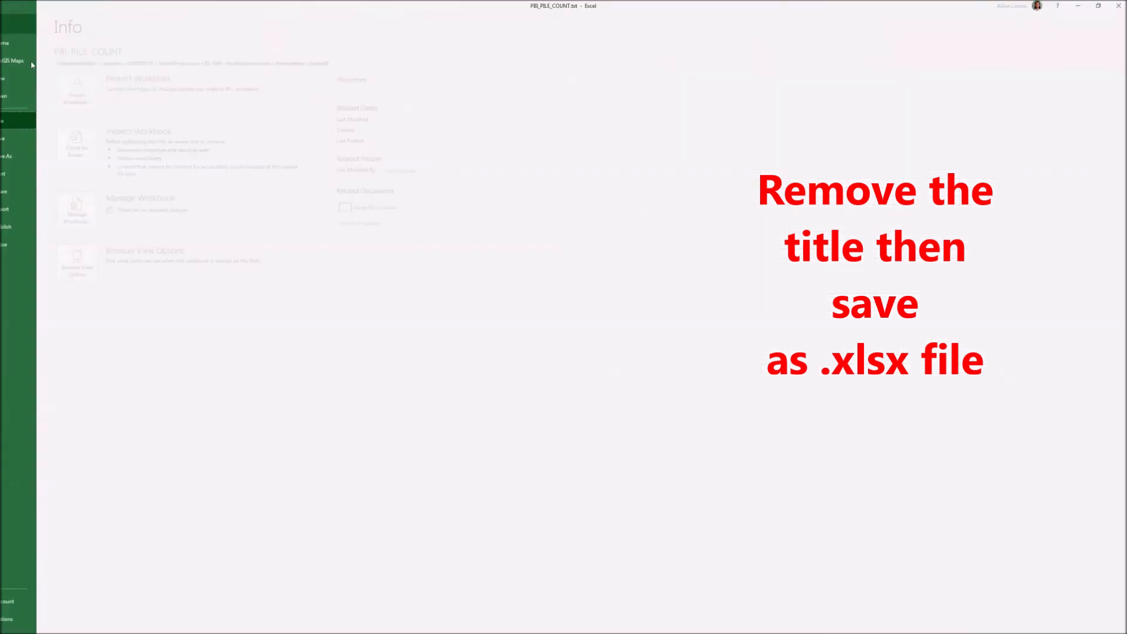
click(26, 156)
click(117, 242)
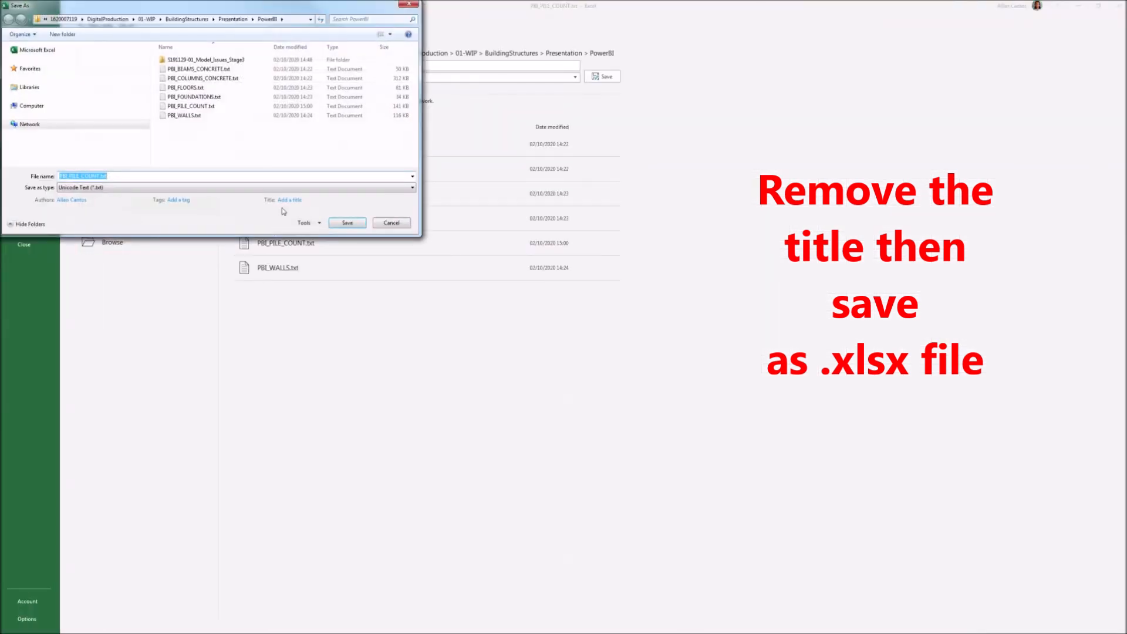
click(243, 187)
click(258, 196)
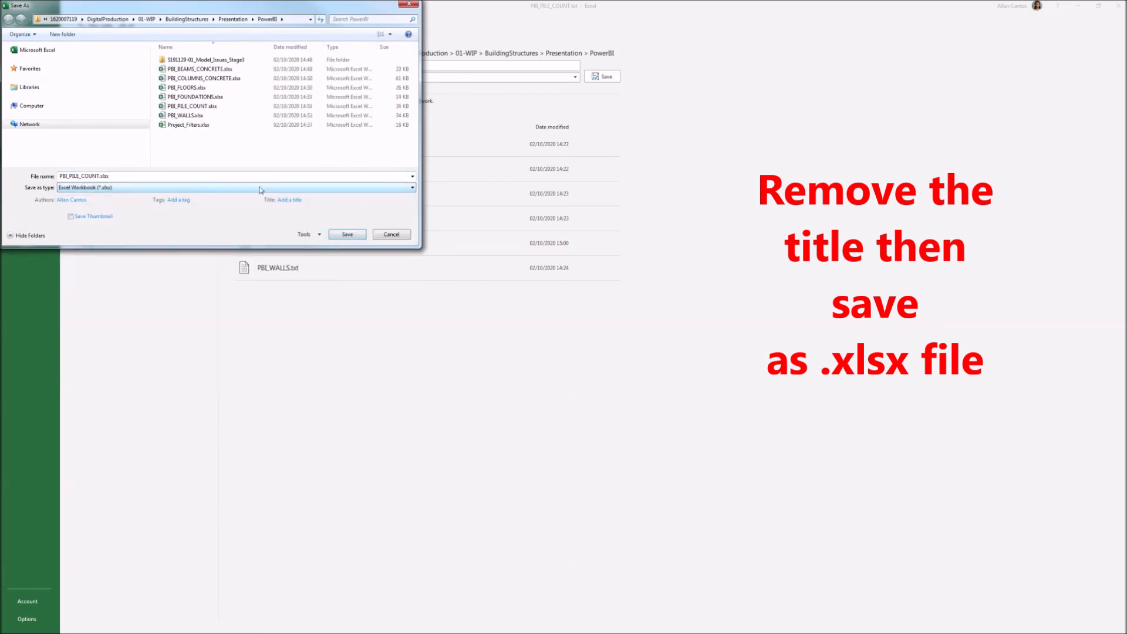
click(340, 237)
click(585, 321)
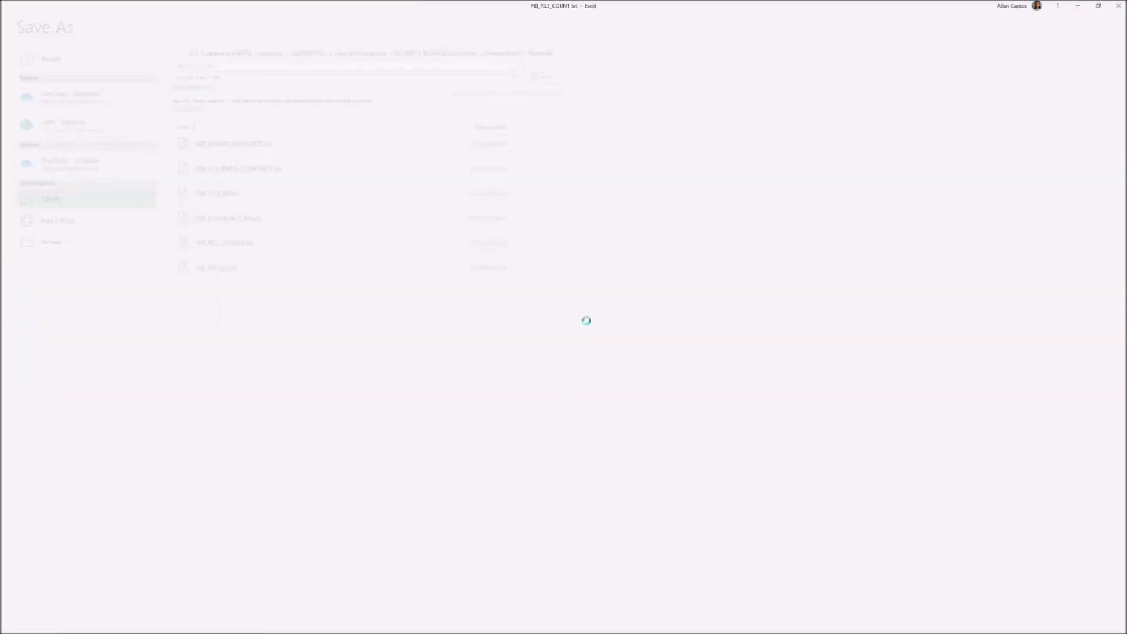
click(1078, 6)
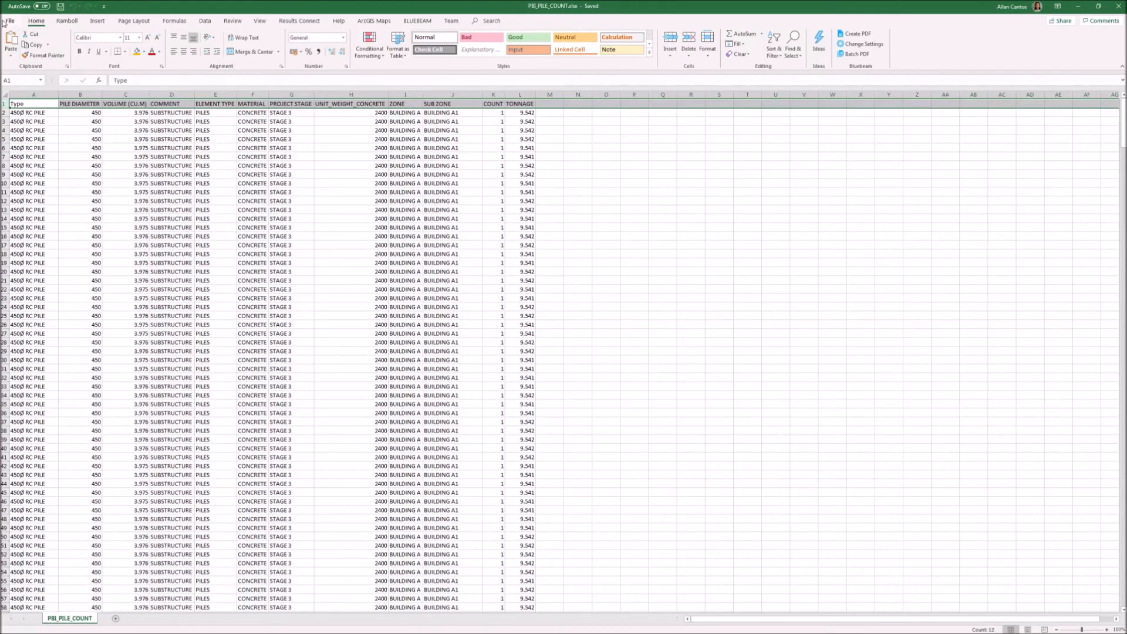
click(8, 21)
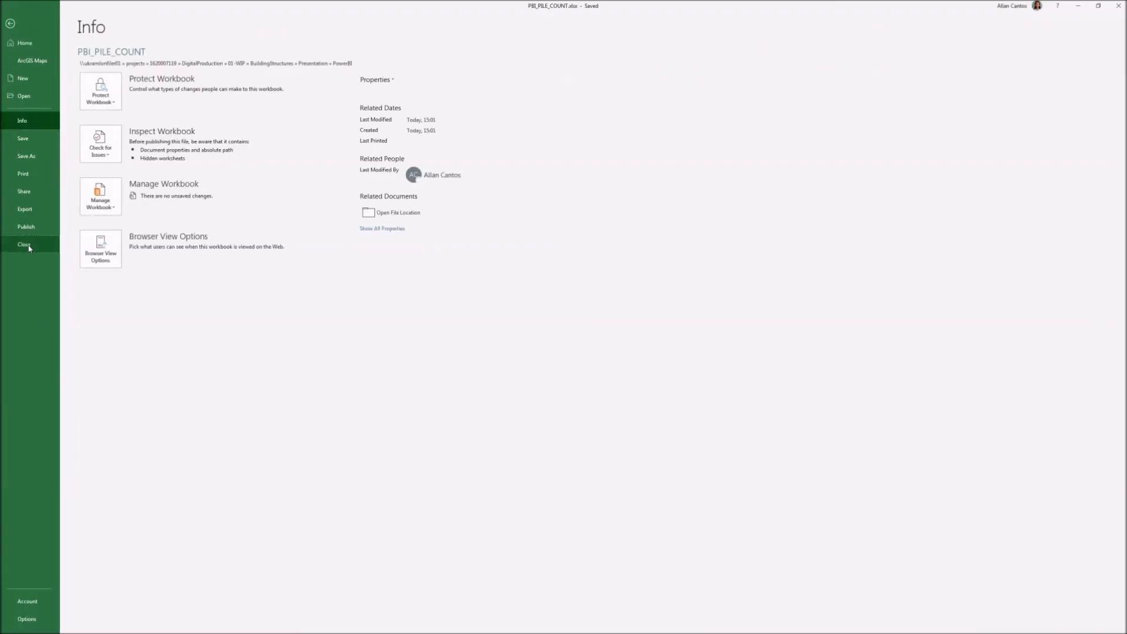
click(25, 245)
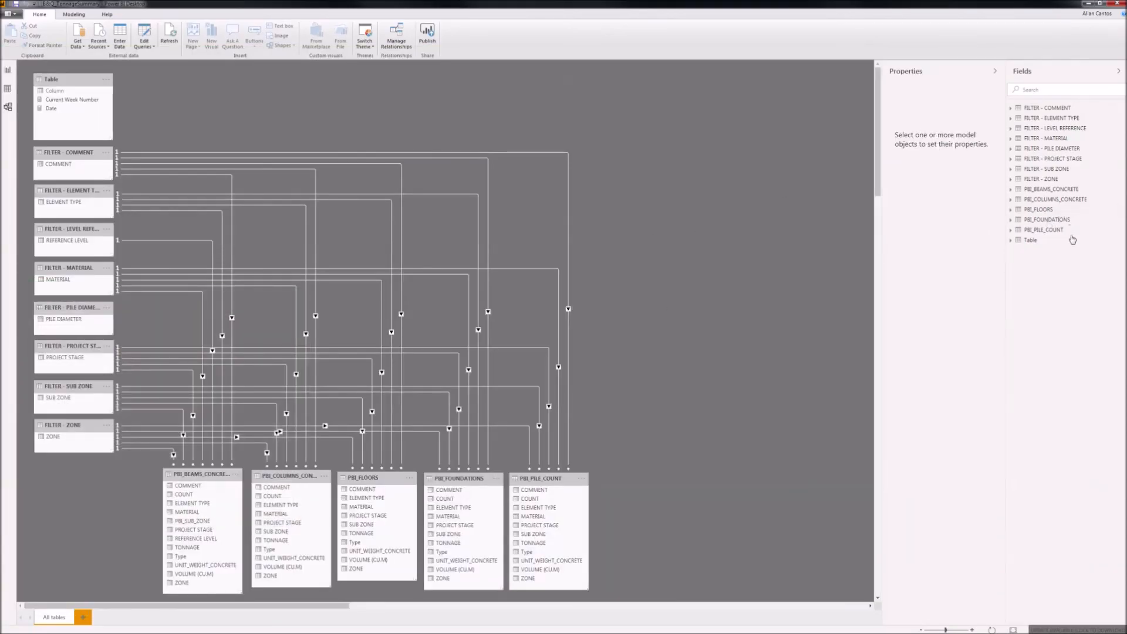
In Power BI, refresh the PBI_PILE_COUNT table's data and enlarge its box in the diagram to show all columns
right_click(1043, 232)
click(1067, 284)
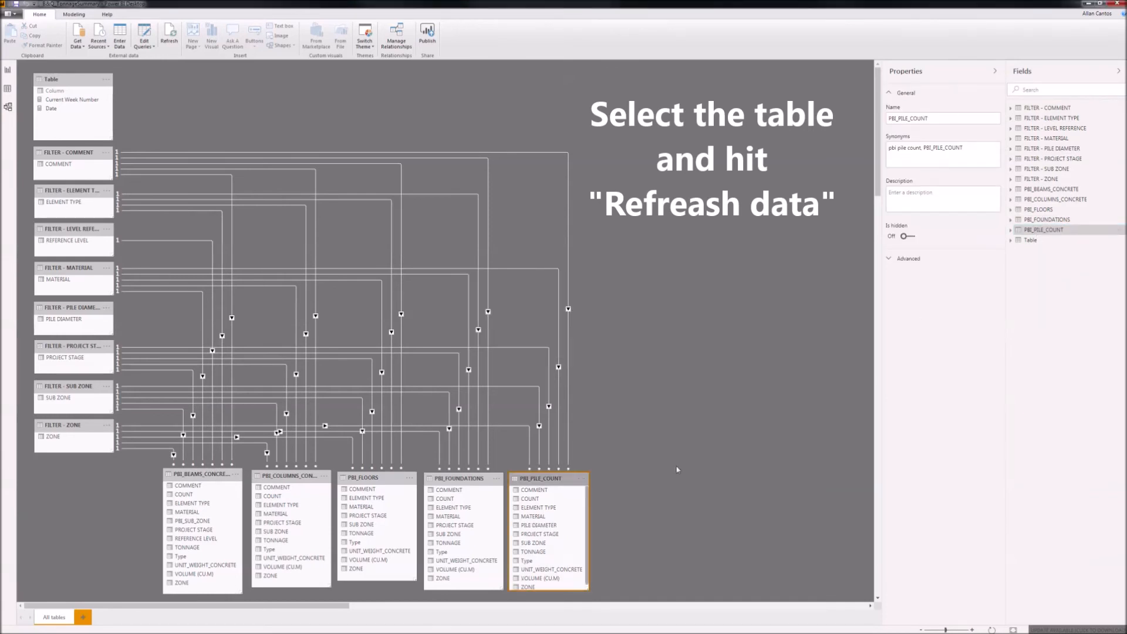
scroll(594, 536, down, 3)
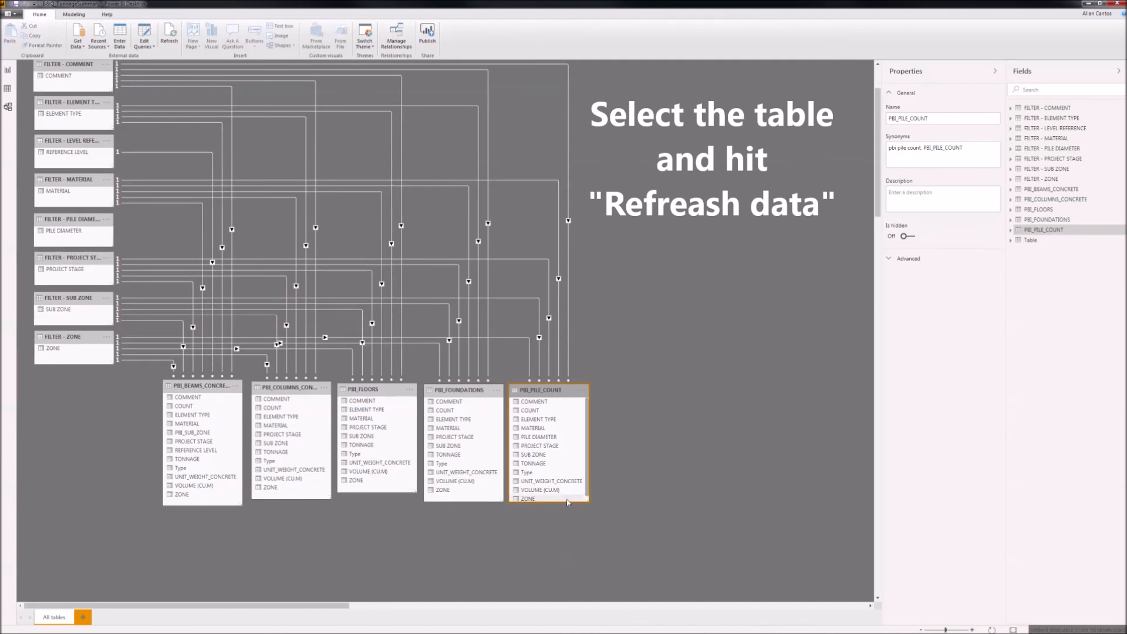
drag(586, 499, 590, 519)
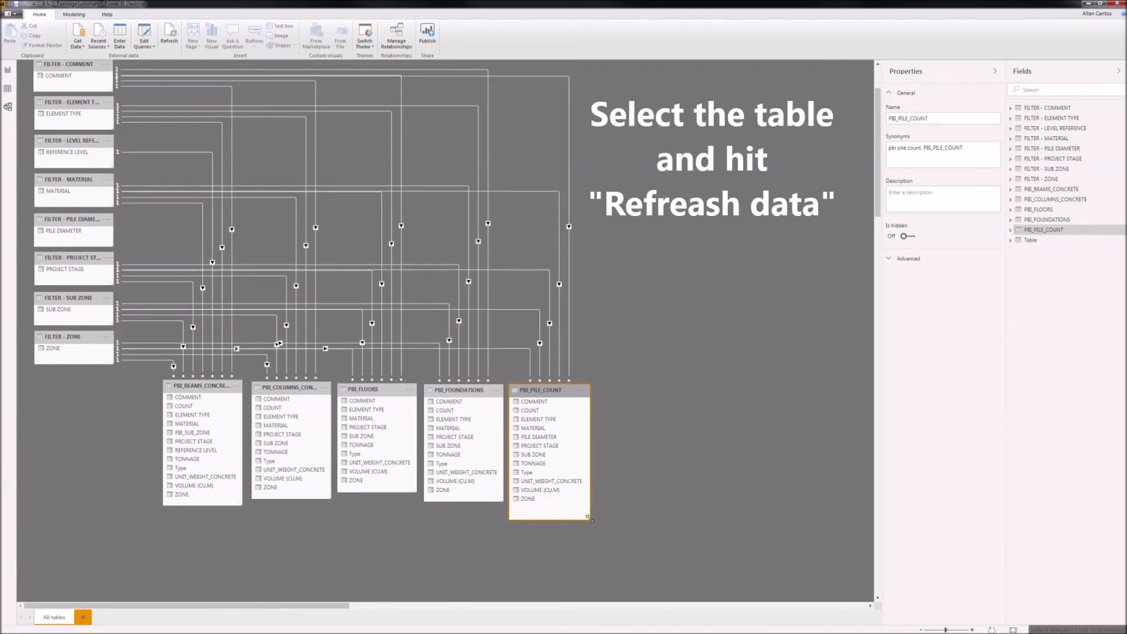
Relate the PILE DIAMETER field of FILTER - PILE DIAMETER to PILE DIAMETER in PBI_PILE_COUNT, and return to the report with that table's fields collapsed
click(548, 438)
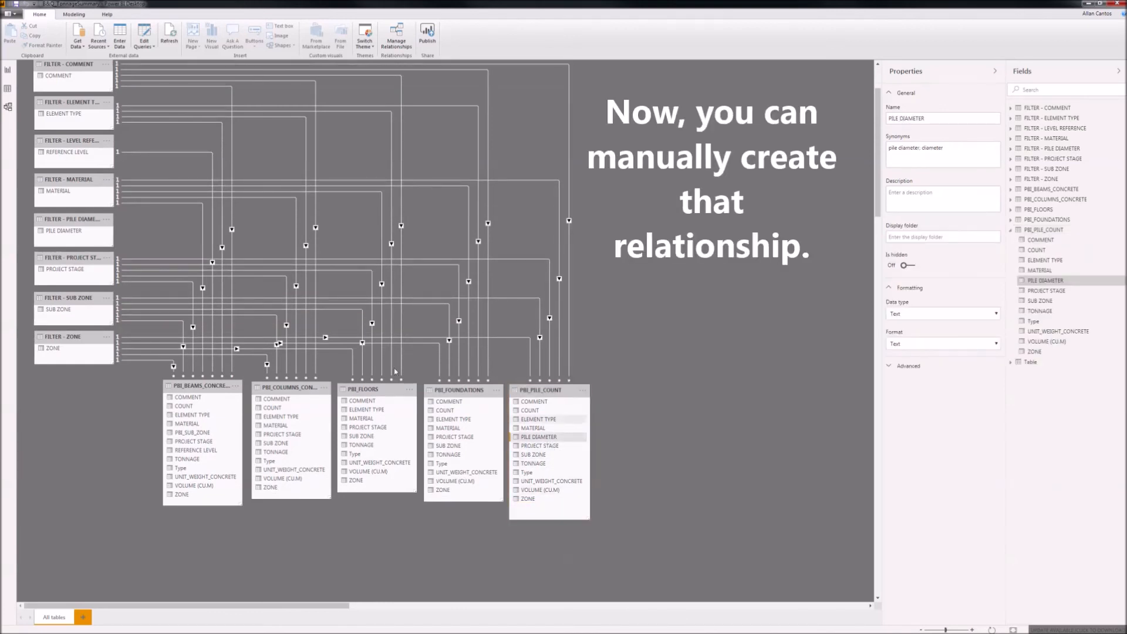
drag(64, 234, 551, 442)
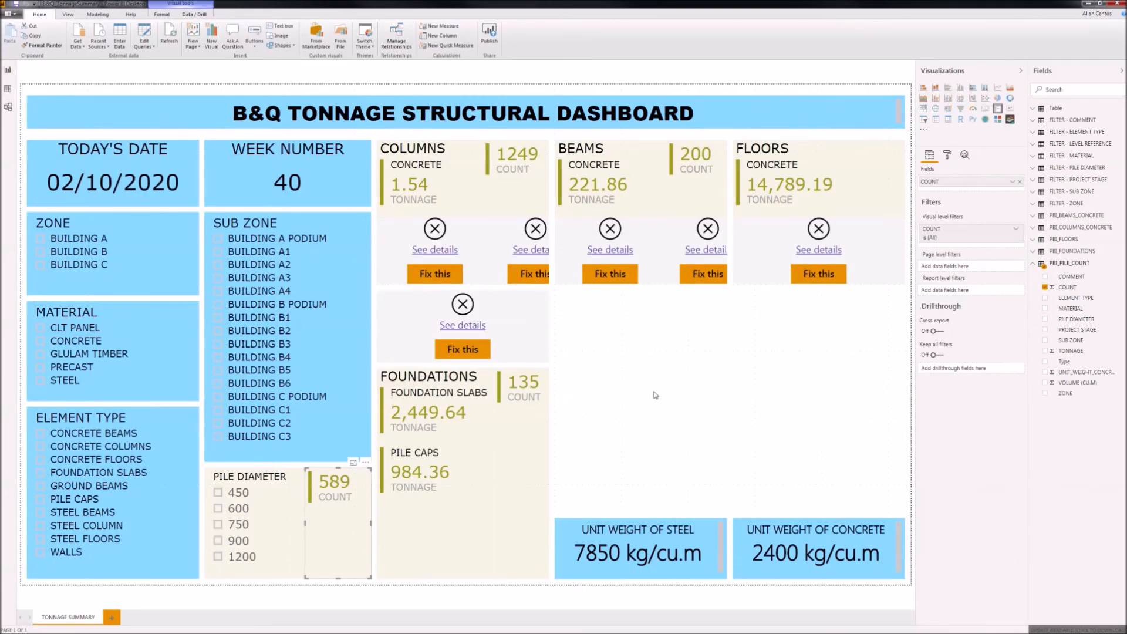
click(655, 395)
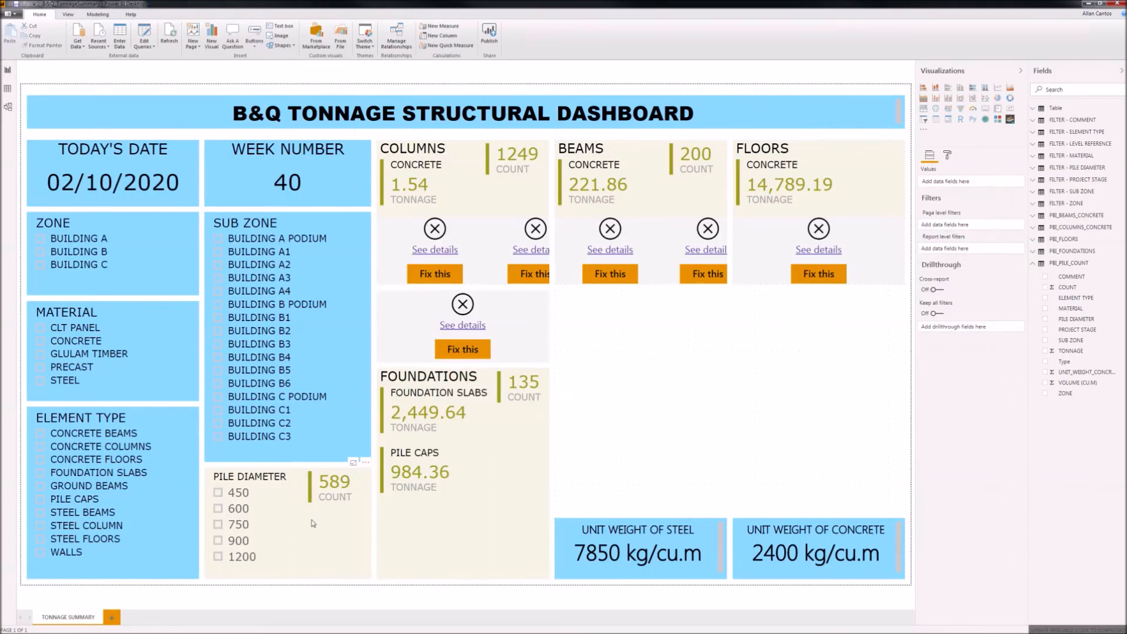
click(343, 524)
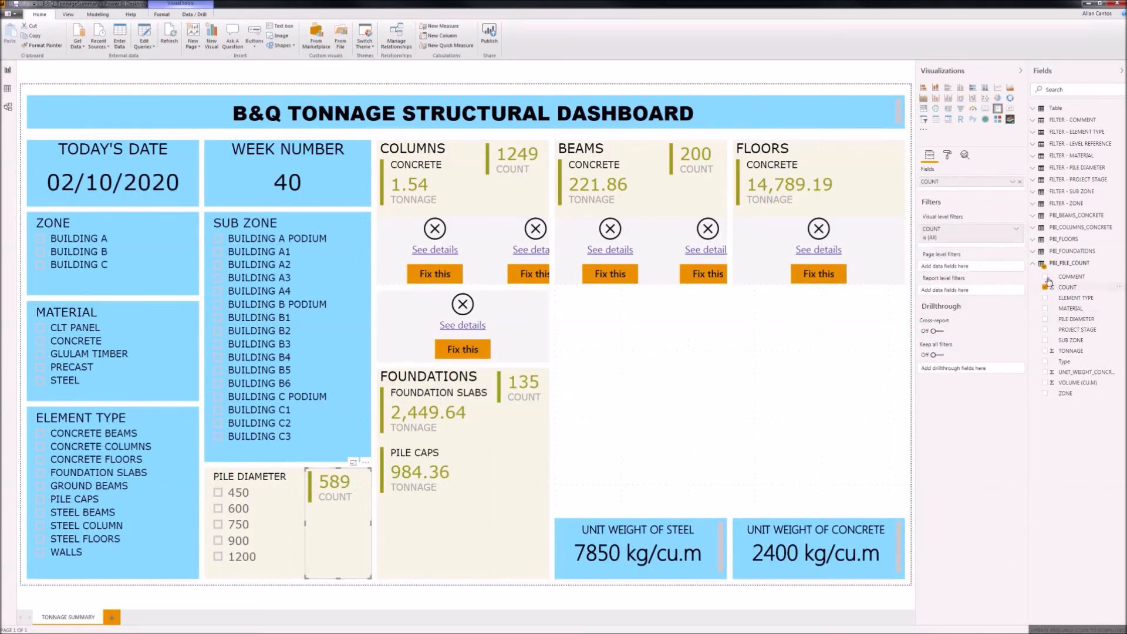
click(1034, 265)
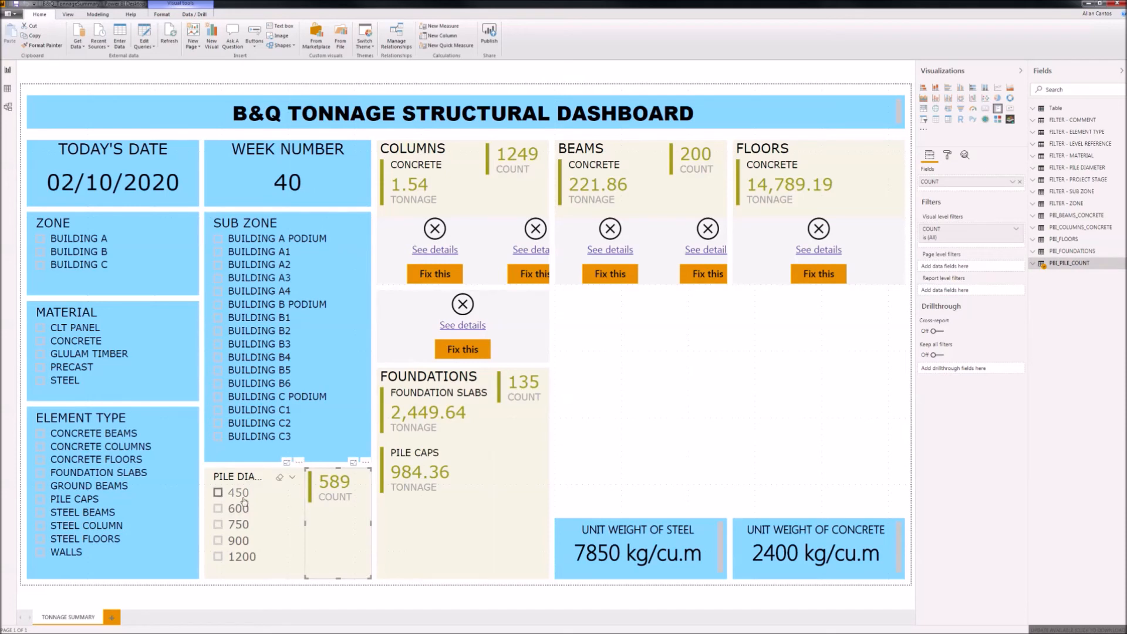
Test the pile diameter slicer by filtering the dashboard to 1200, 900, 750, 600 and 450 one at a time
click(218, 557)
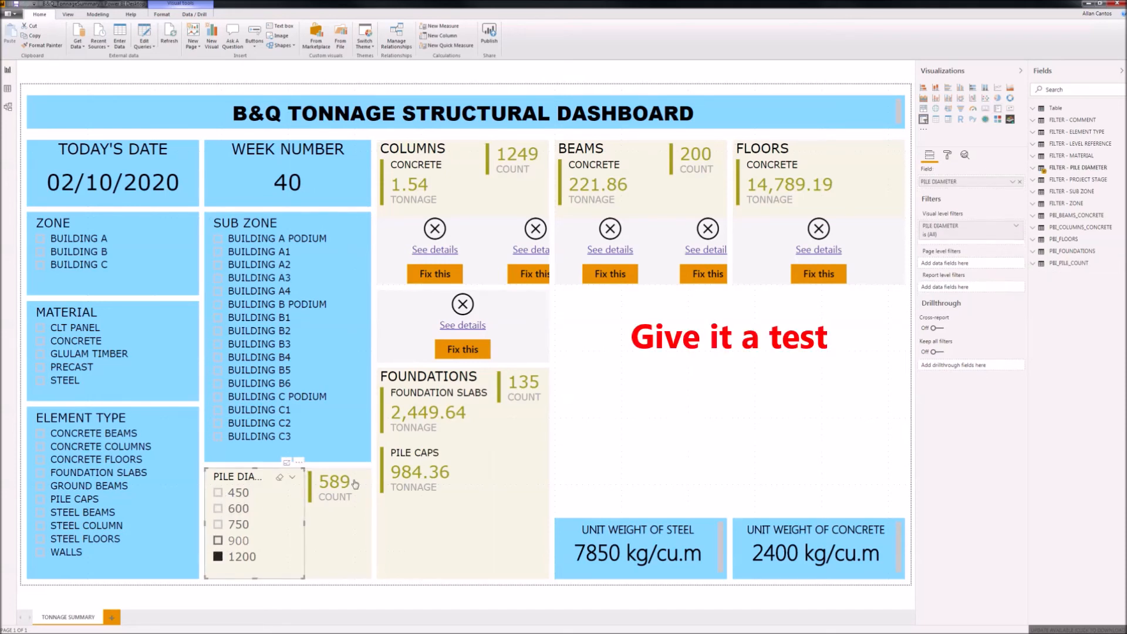
click(219, 541)
click(218, 525)
click(218, 508)
click(218, 493)
Test the sub zone slicer one value at a time from BUILDING A PODIUM through A1–A4 to BUILDING B PODIUM, and clear its selection
click(218, 239)
click(218, 253)
click(219, 266)
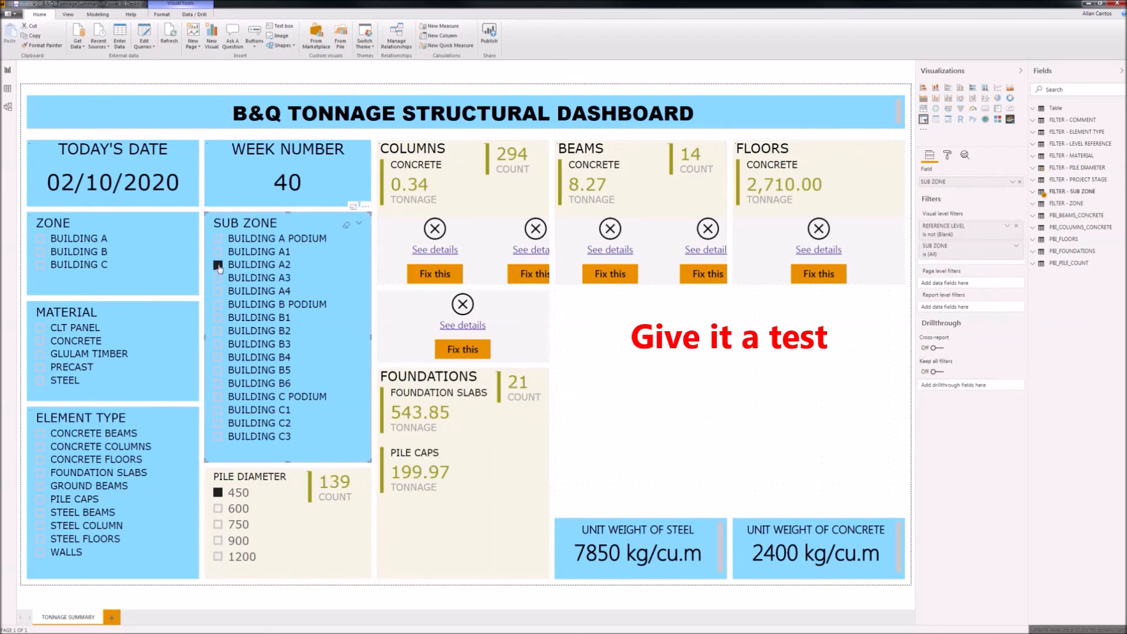
click(218, 278)
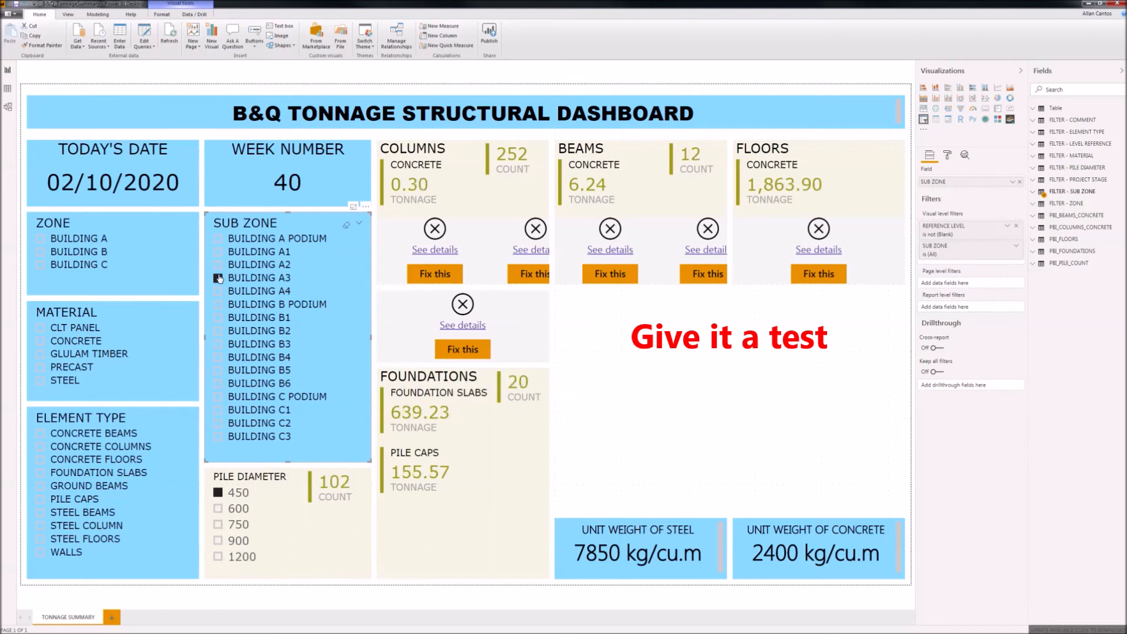
click(219, 291)
click(219, 305)
click(259, 306)
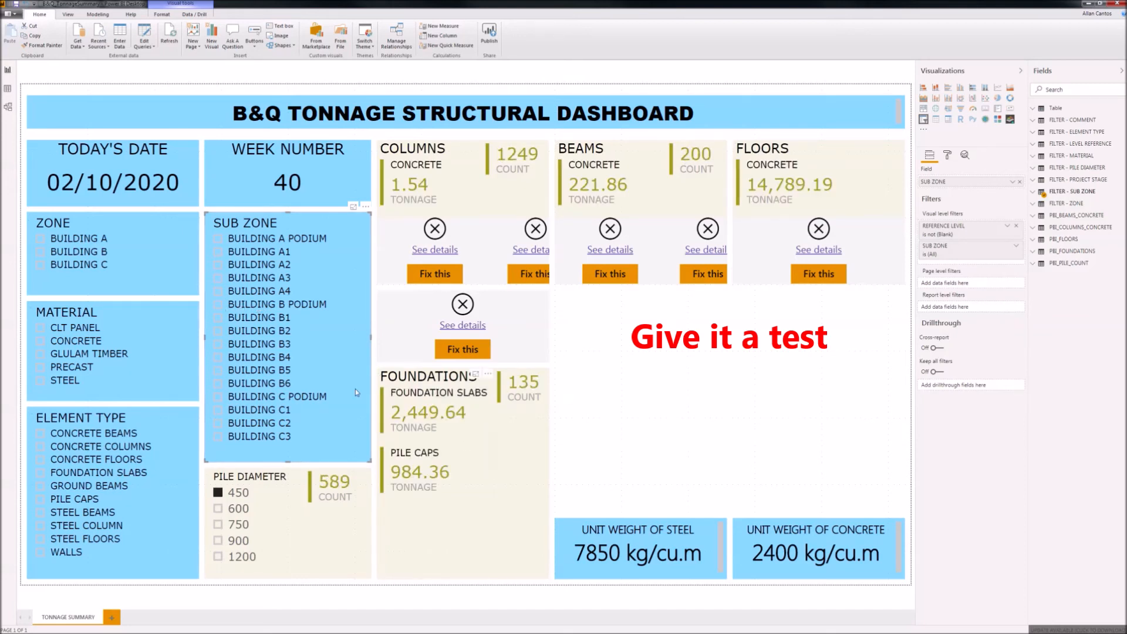
click(728, 359)
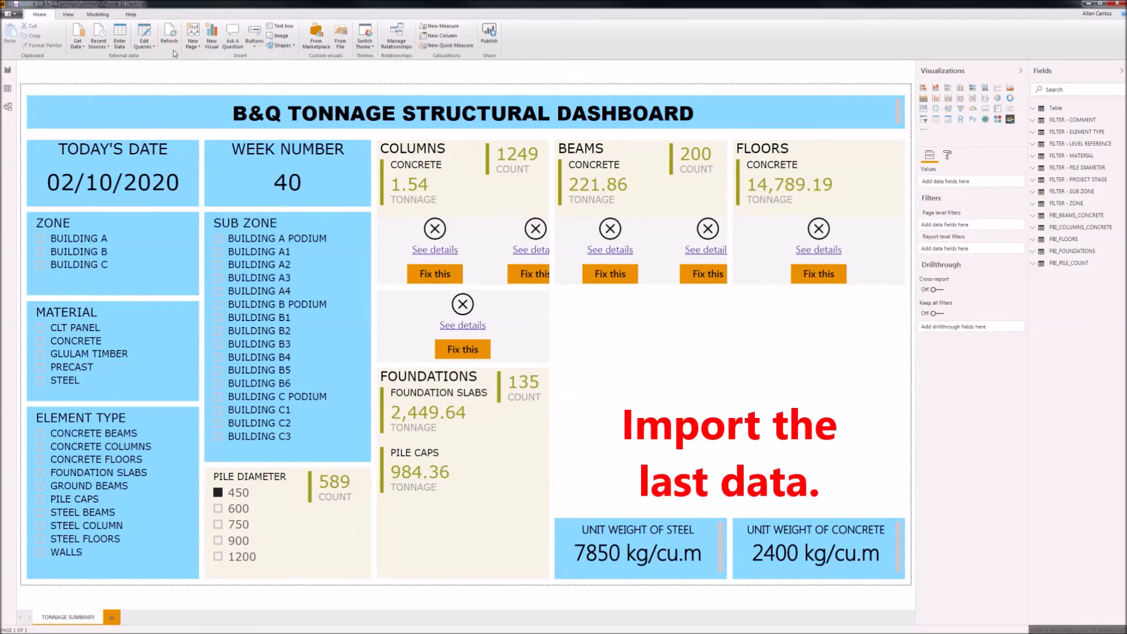
Import the PBI_WALLS sheet from the Excel workbook PBI_WALLS.xlsx and expand the new table's fields
click(76, 44)
click(103, 82)
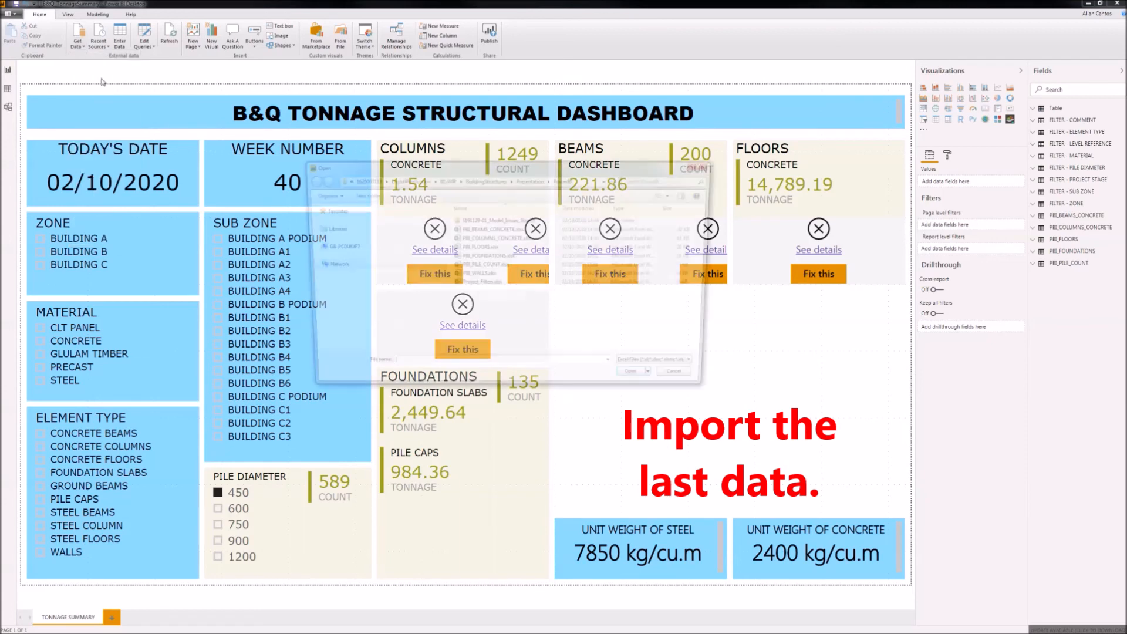
click(487, 275)
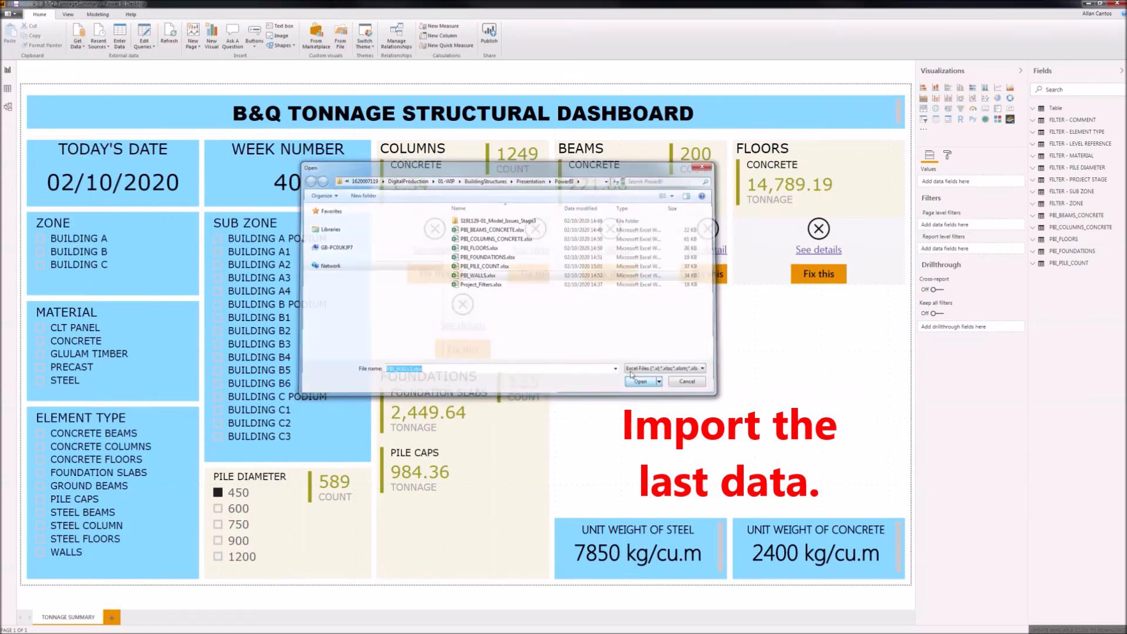
click(631, 377)
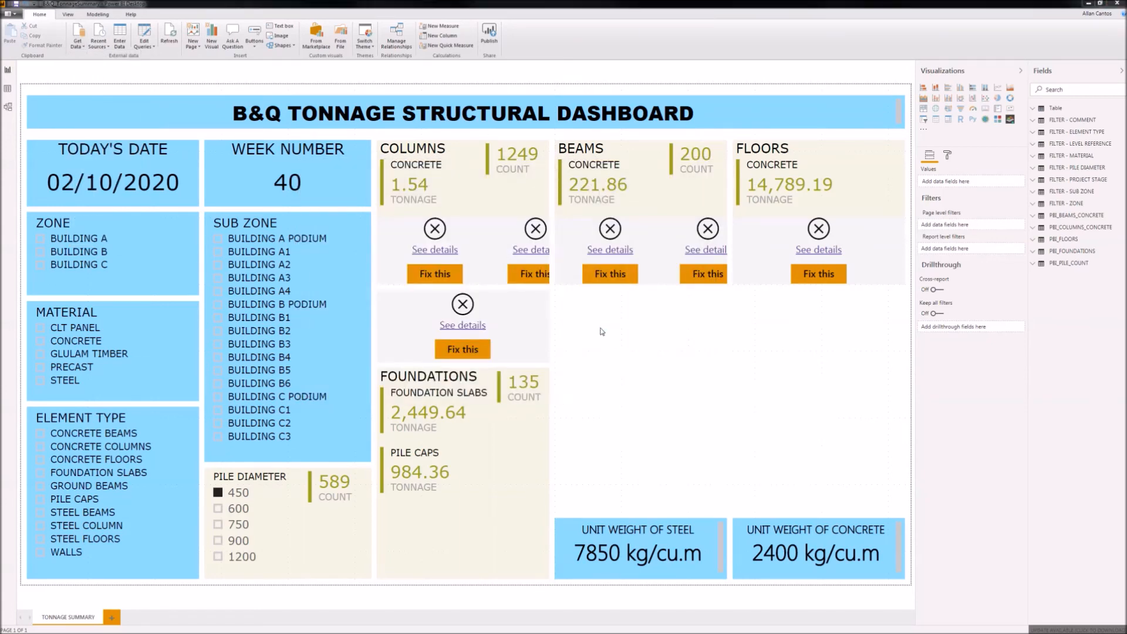
click(396, 236)
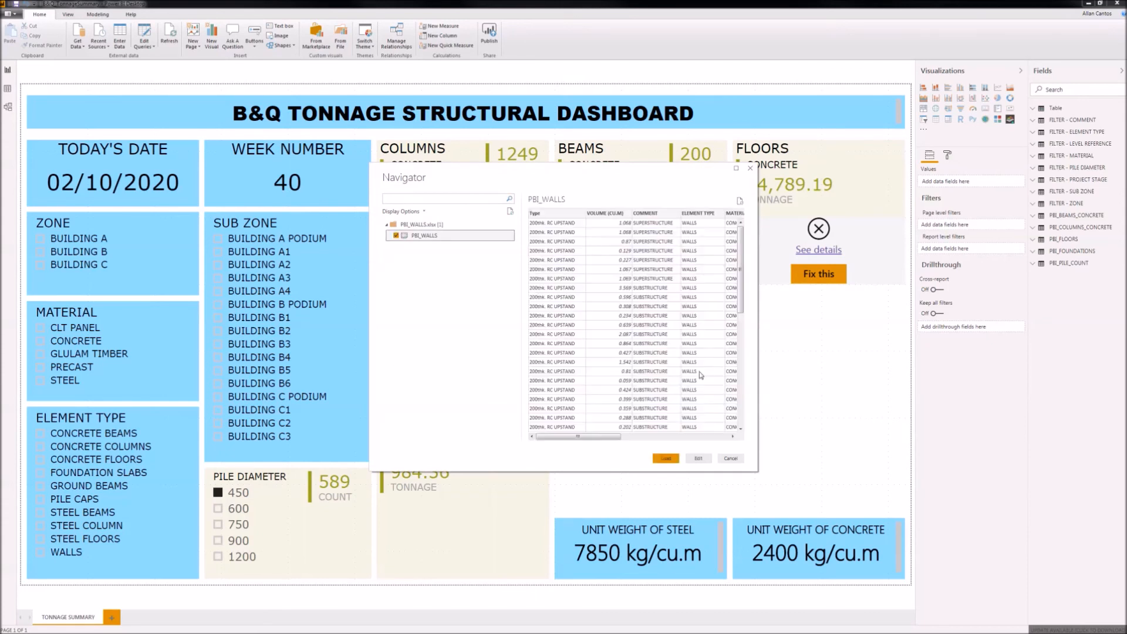
click(667, 459)
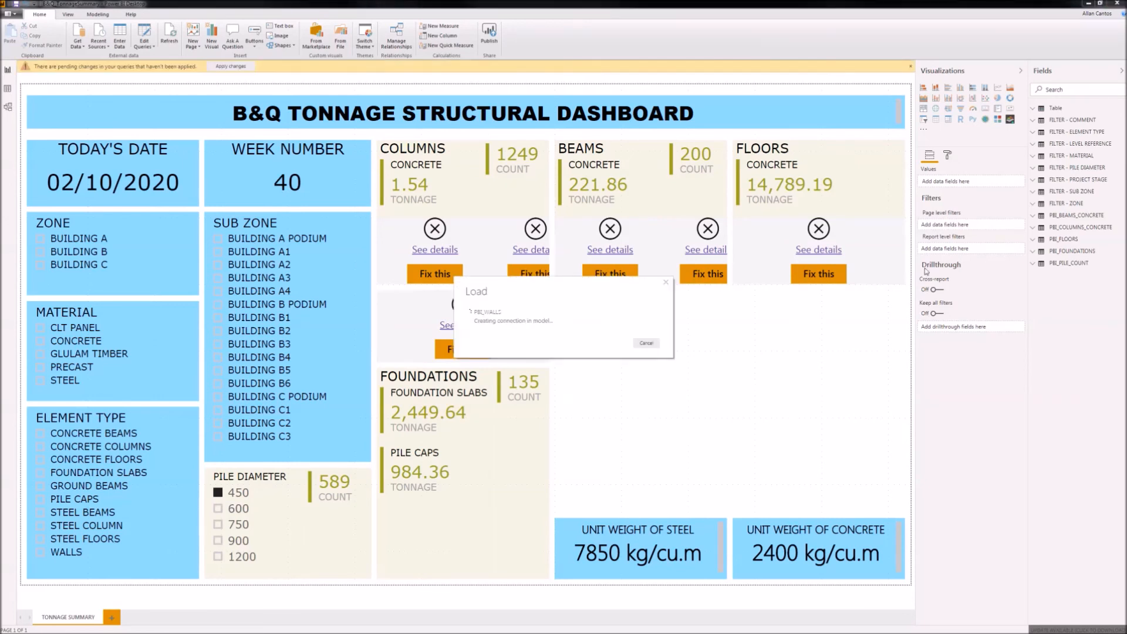
click(1033, 275)
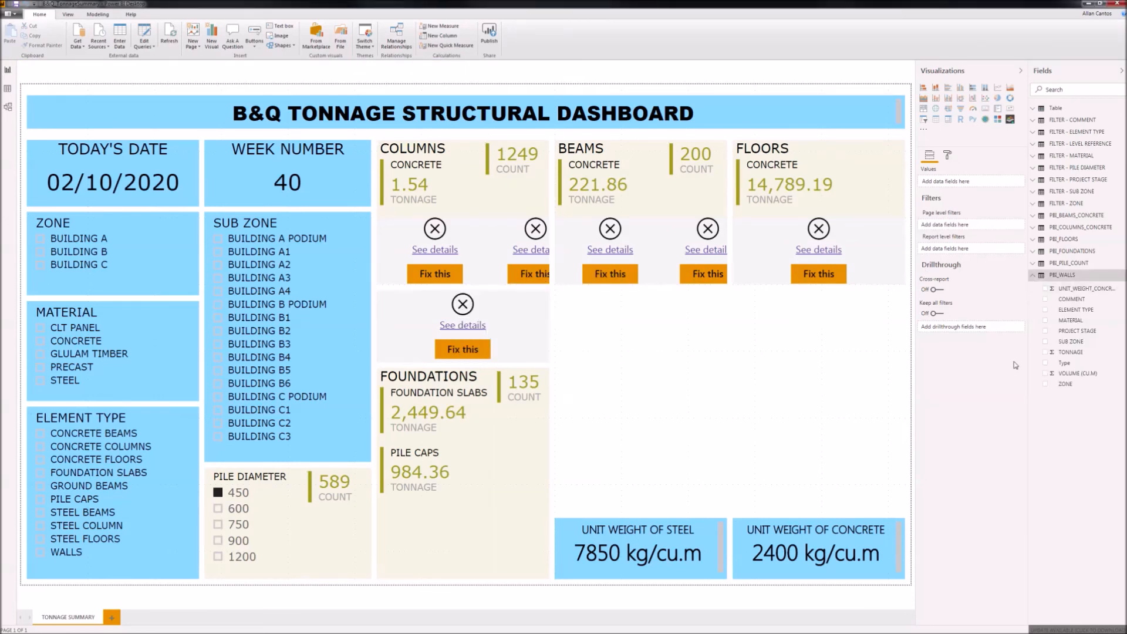
Place the PBI_WALLS table beside PBI_PILE_COUNT in the relationship diagram, check its relationships and return to the report
click(8, 107)
drag(692, 77, 627, 476)
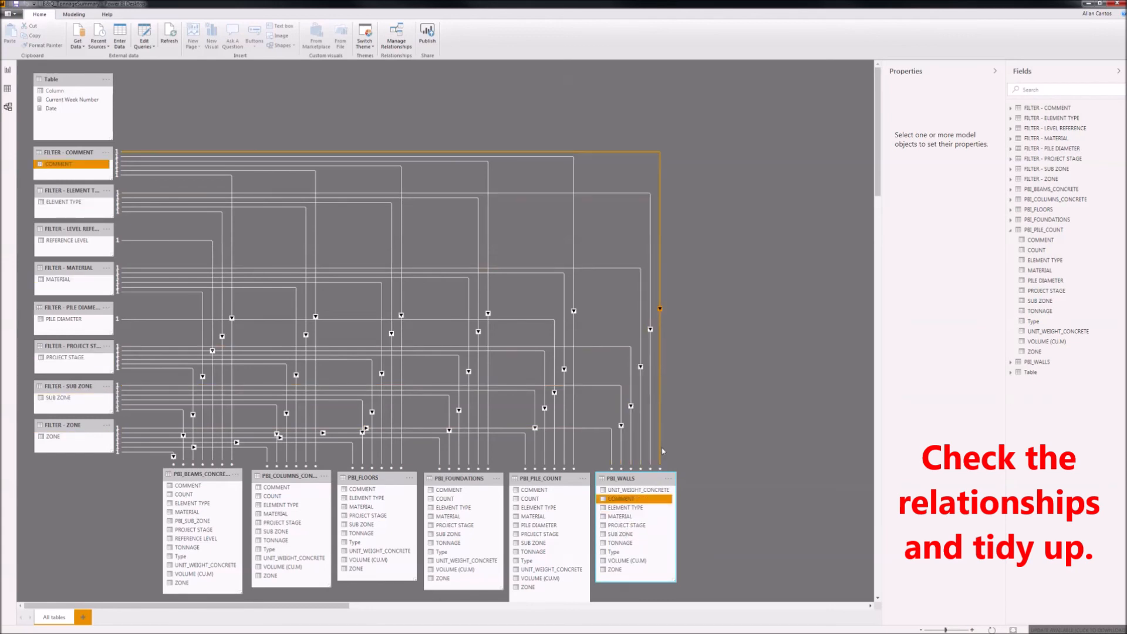
click(8, 69)
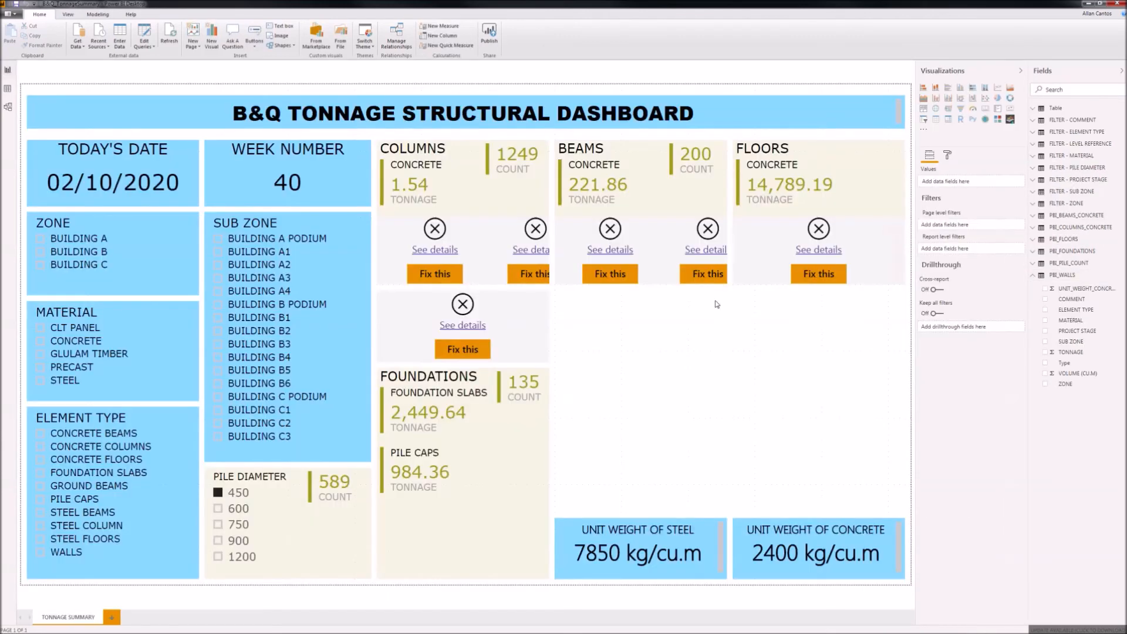
Replace the two broken fields of the walls card above Foundations with MATERIAL and TONNAGE from PBI_WALLS
click(422, 320)
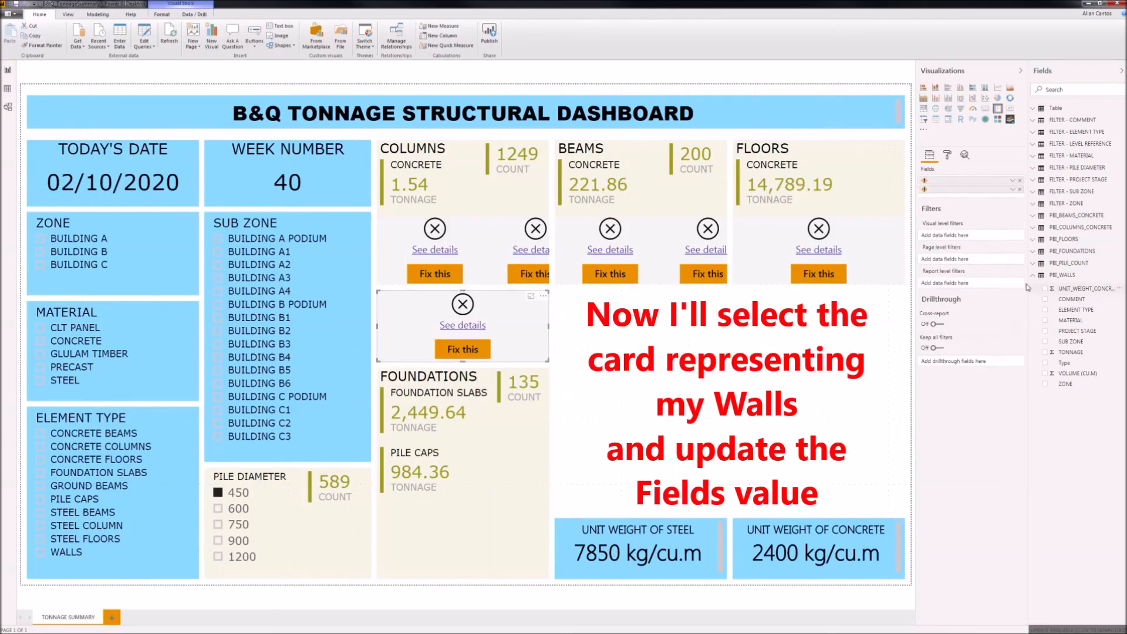
drag(1074, 311, 975, 203)
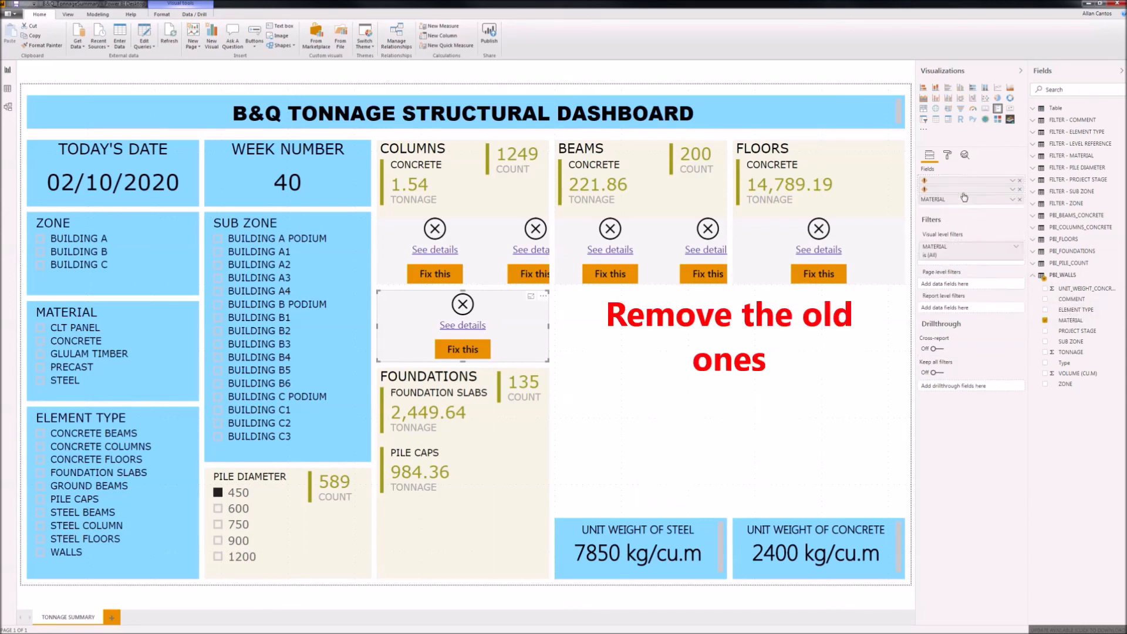
click(1019, 189)
click(1020, 180)
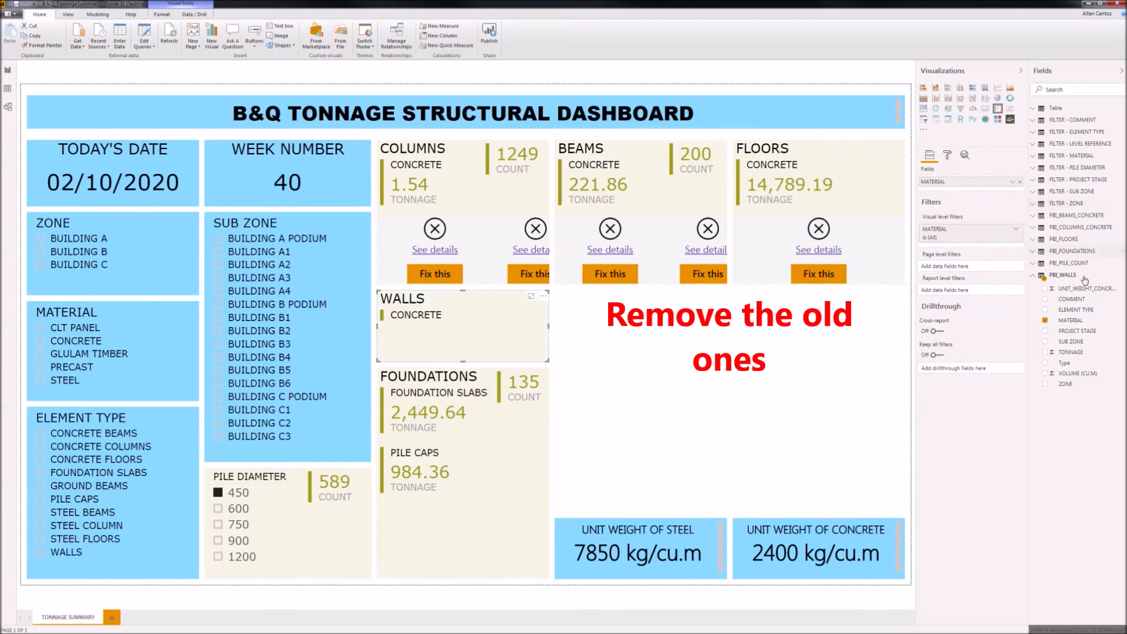
drag(1071, 352, 962, 191)
click(687, 376)
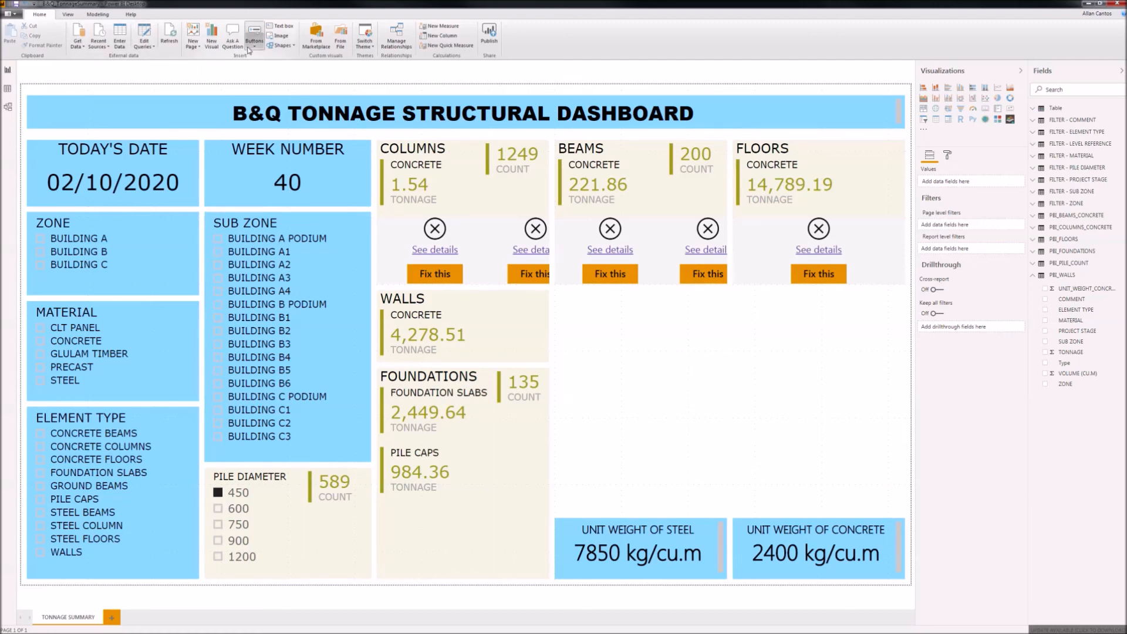
Insert a text box filling the empty area between the beams and floors cards and the unit weight boxes
click(280, 25)
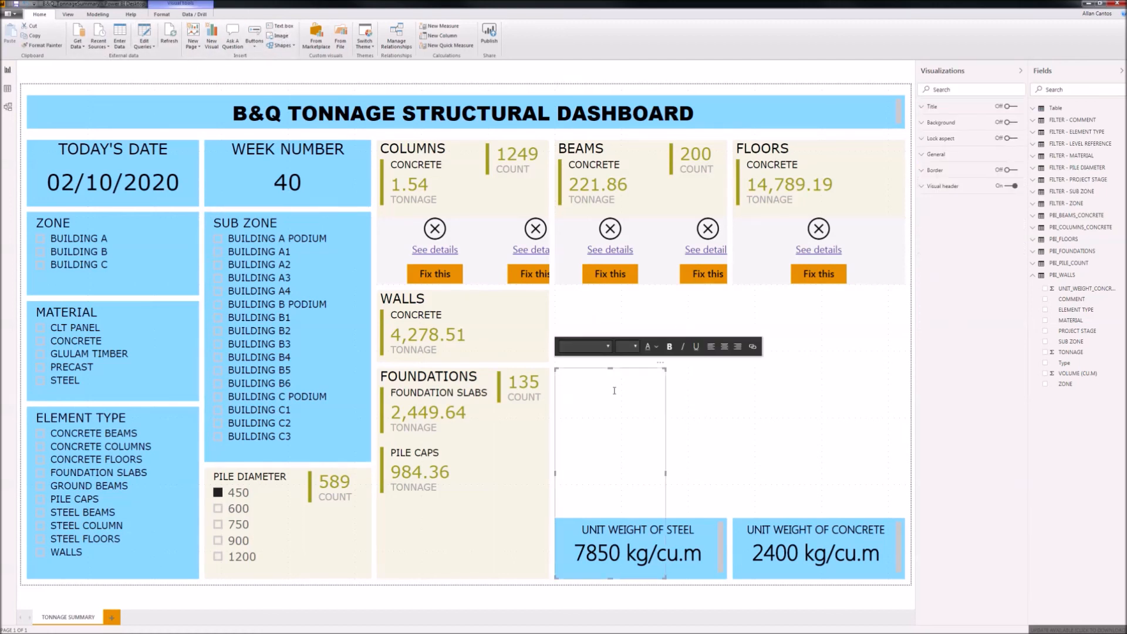
drag(665, 369, 903, 294)
click(623, 364)
Enter "THEN IMAGE OF THE WHOLE SITE DEVELOPMENT HERE COVERING ALL BUILDINGS; A, B AND C" in the text box
text(THEN IMAGE HERE)
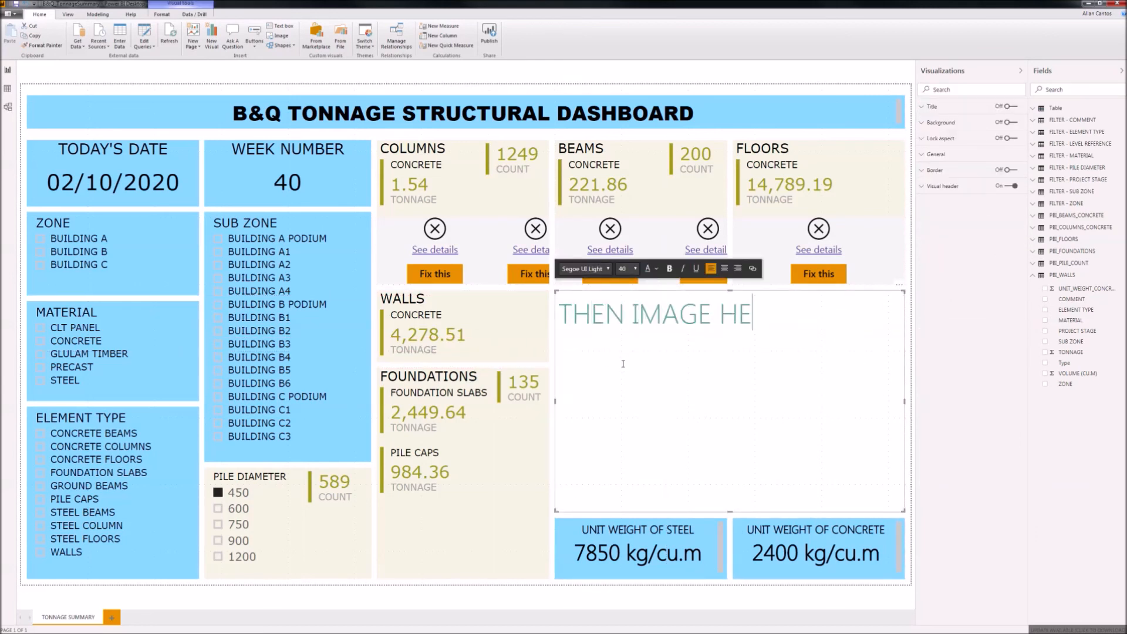
key(BackSpace)
key(BackSpace)
key(BackSpace)
key(BackSpace)
key(BackSpace)
text(OF THE)
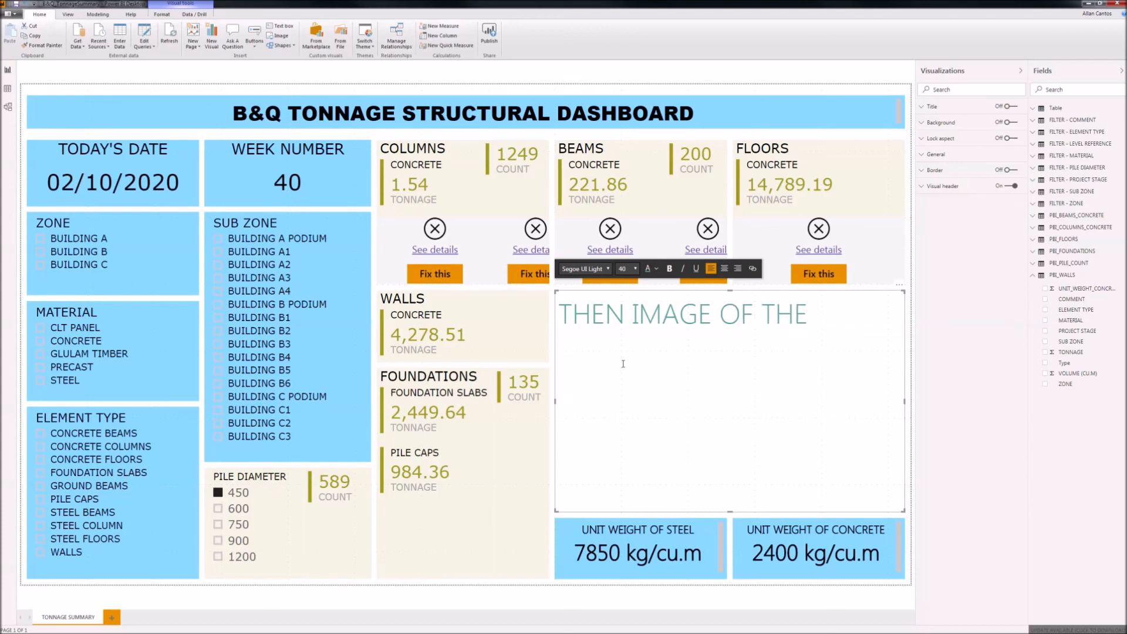
text( WHOLE S)
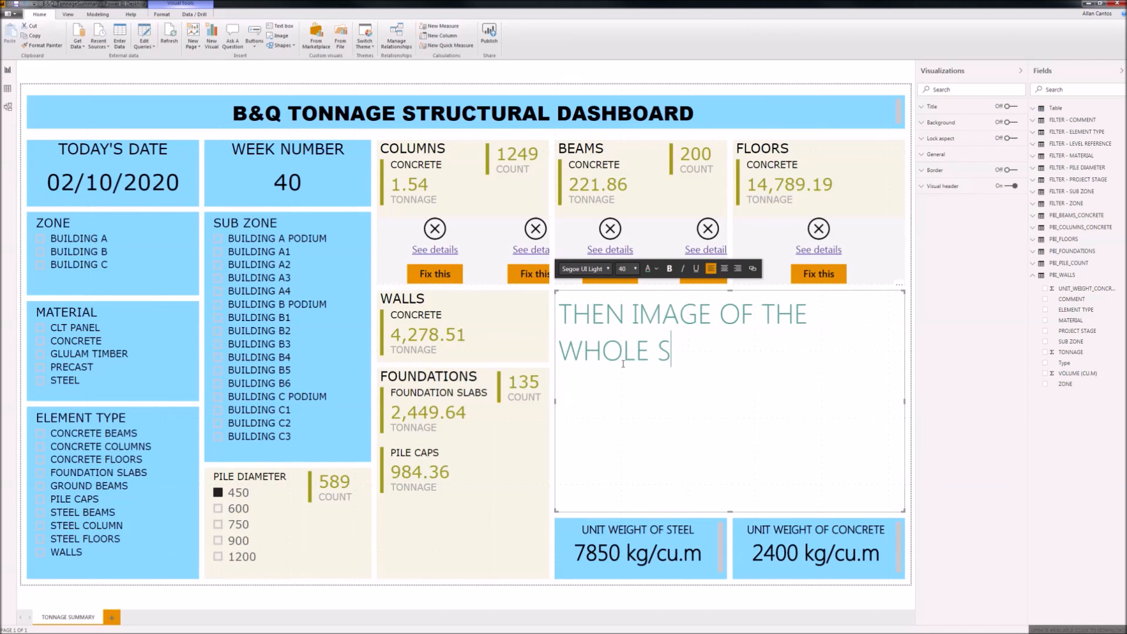
text(ITE DEVELOPMENT HE)
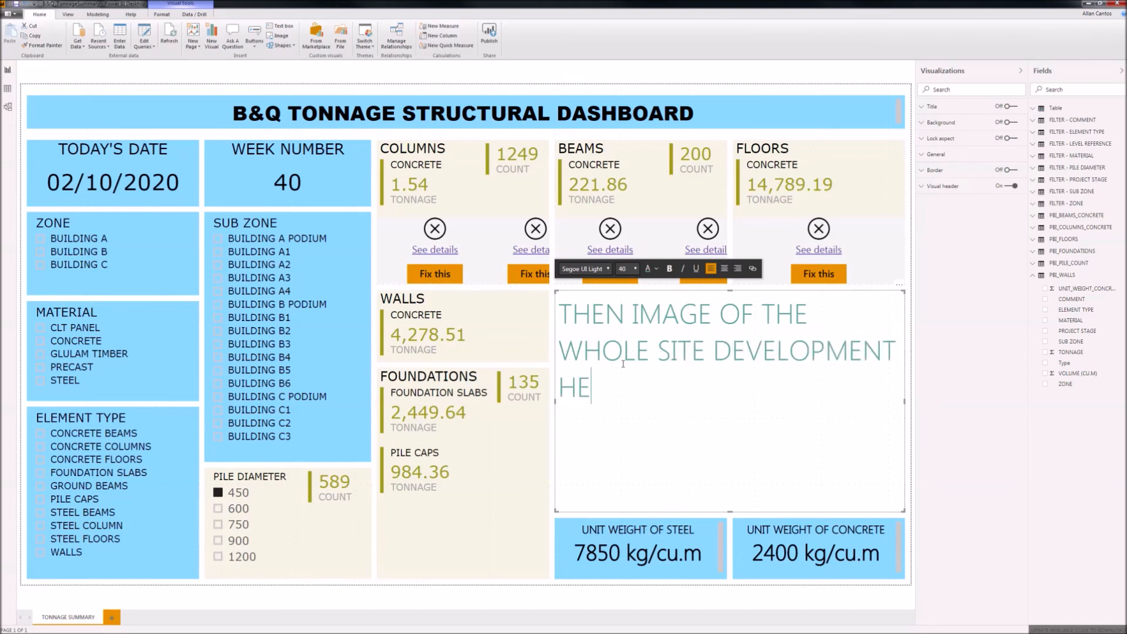
text(RE COVERING)
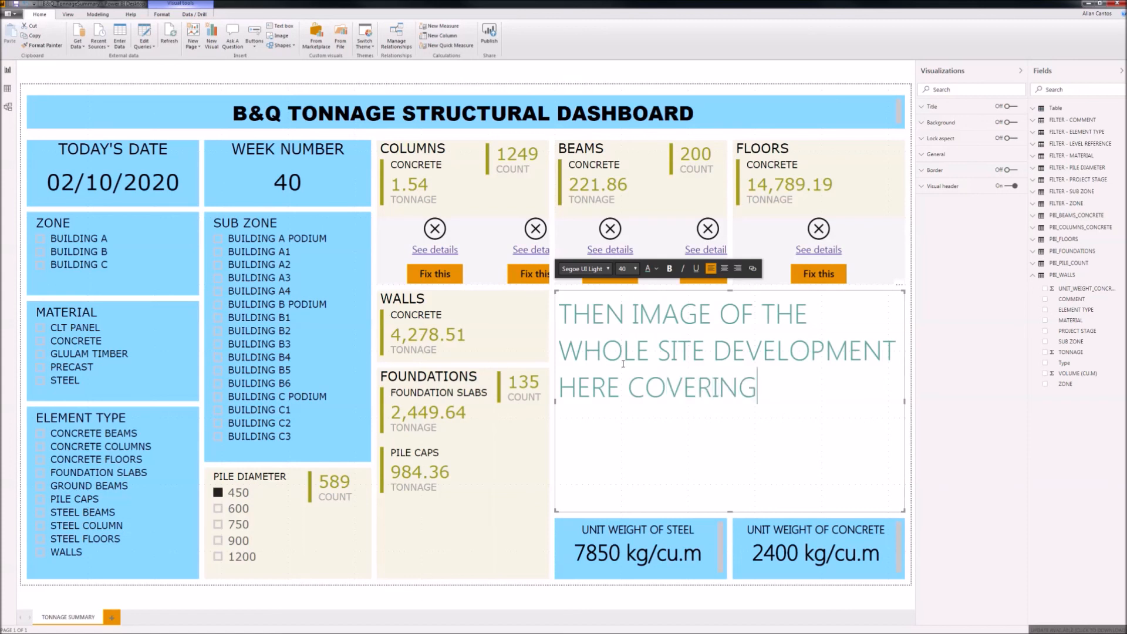
text( ALL BUILDIN)
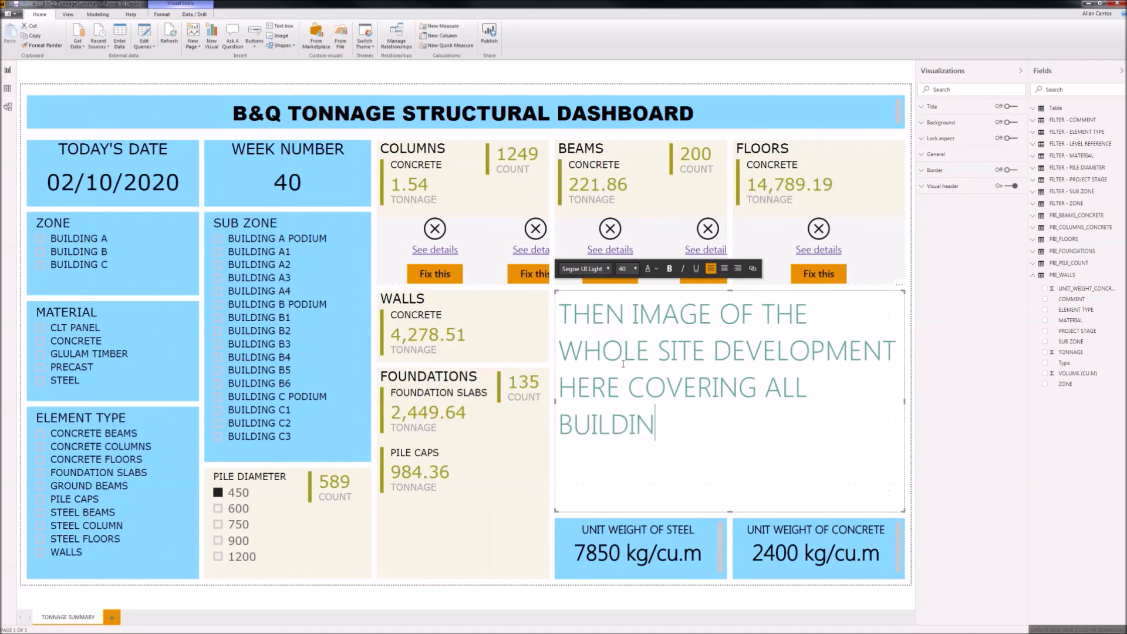
text(GS; A, B AND C)
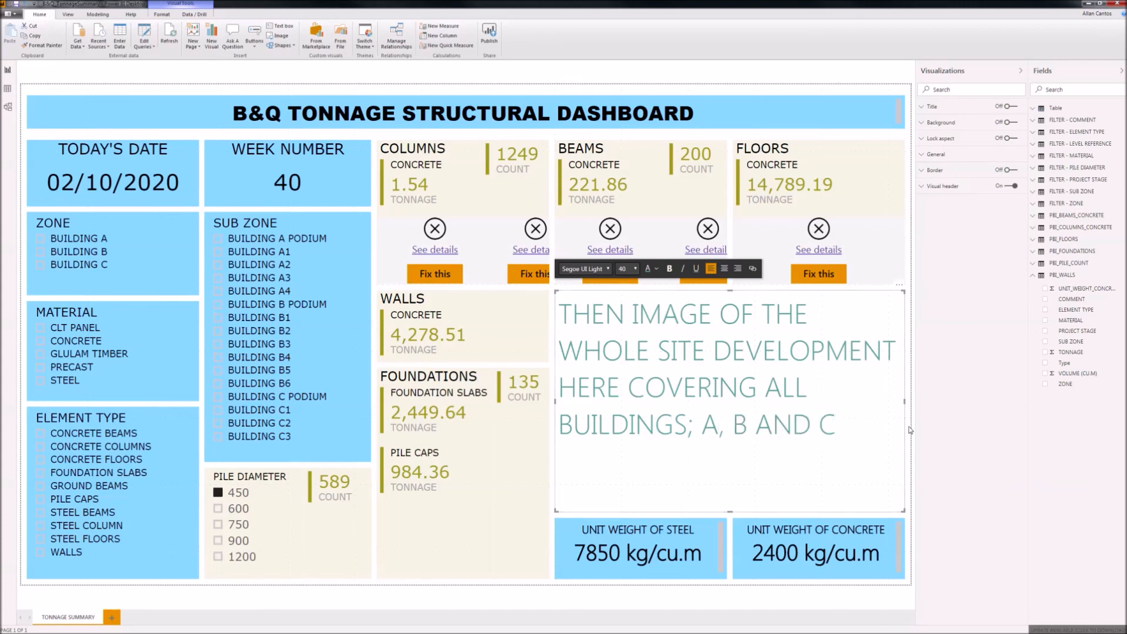
End the text box's sentence with a full stop and add the line "THANKS FOR WATCHING!" below it
click(835, 426)
key(Return)
text(THANKS F)
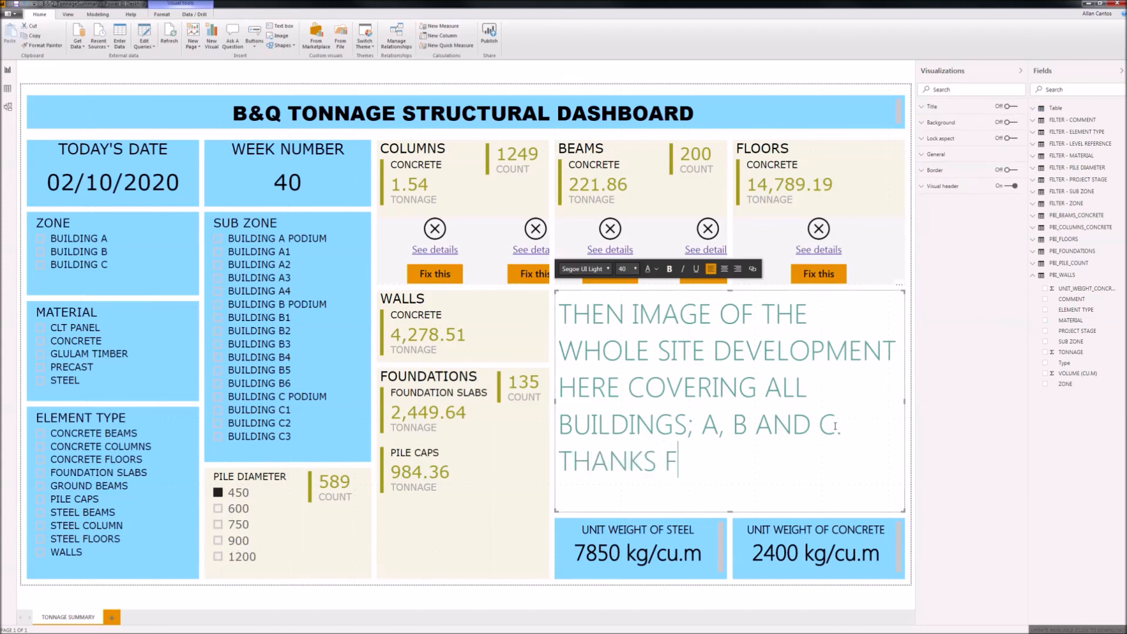
text(OR WATCHING!)
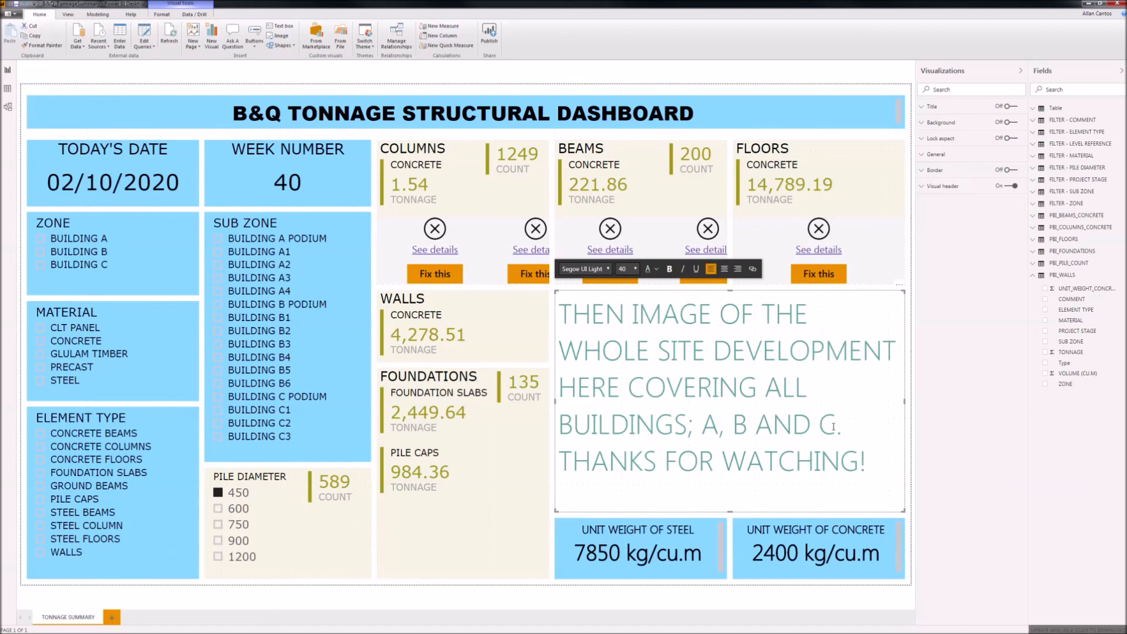
click(909, 435)
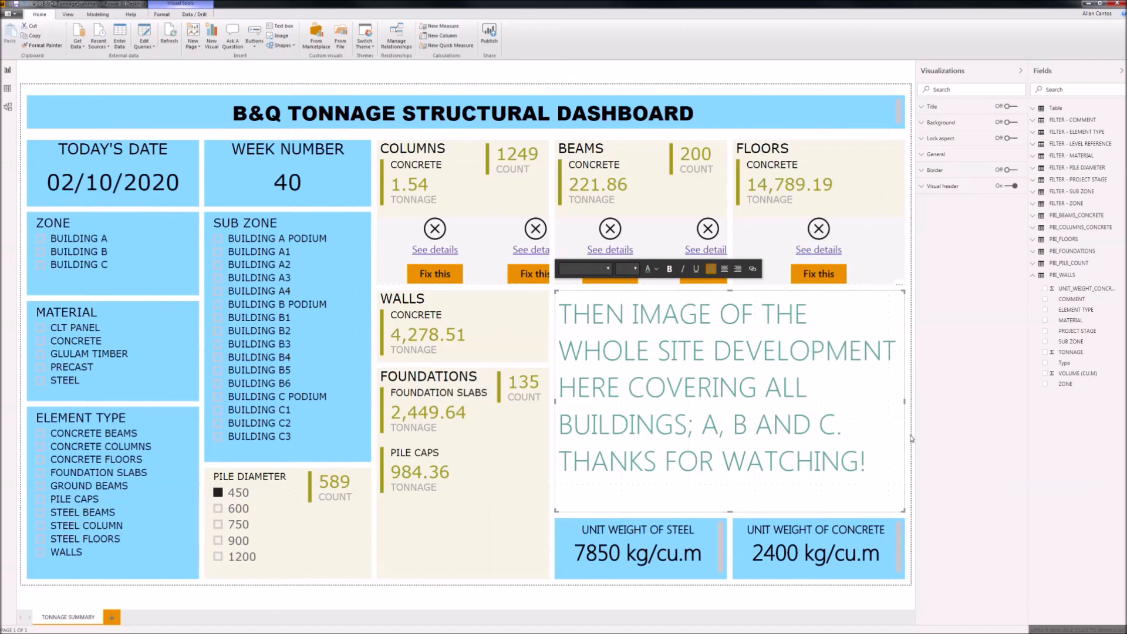